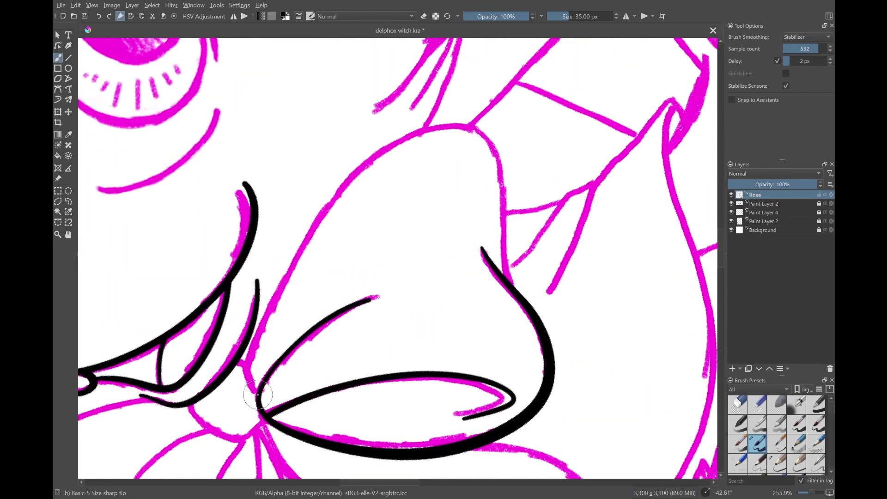
Ink the neck bow's large loop and the adjacent cheek fur in black over the magenta sketch
key(ctrl+shift+z)
key(ctrl+z)
key(ctrl+shift+z)
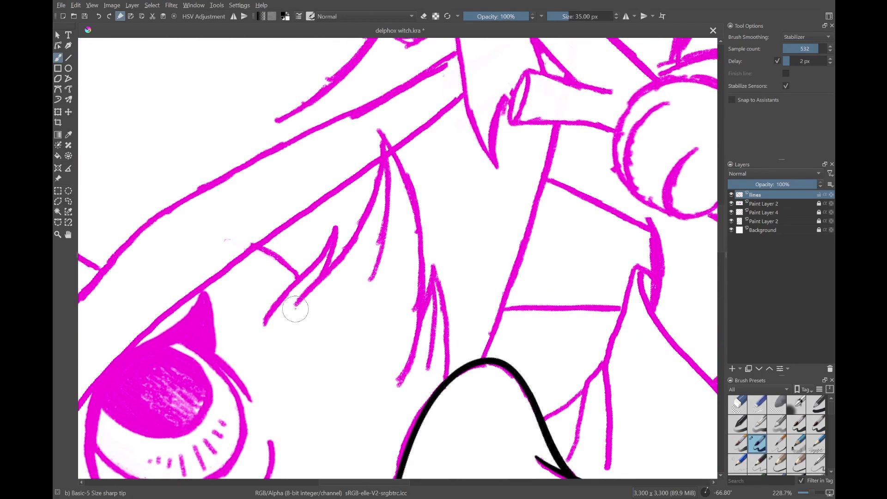
drag(295, 309, 406, 389)
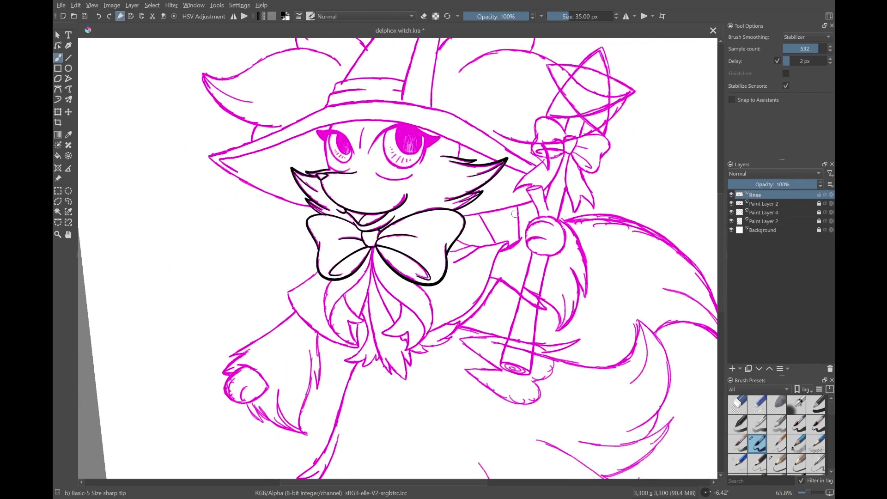
Ink the ribbon tails hanging from the neck bow and the fur tufts under the collar
mouse_move(318, 92)
mouse_down()
mouse_move(395, 317)
mouse_move(351, 349)
mouse_up()
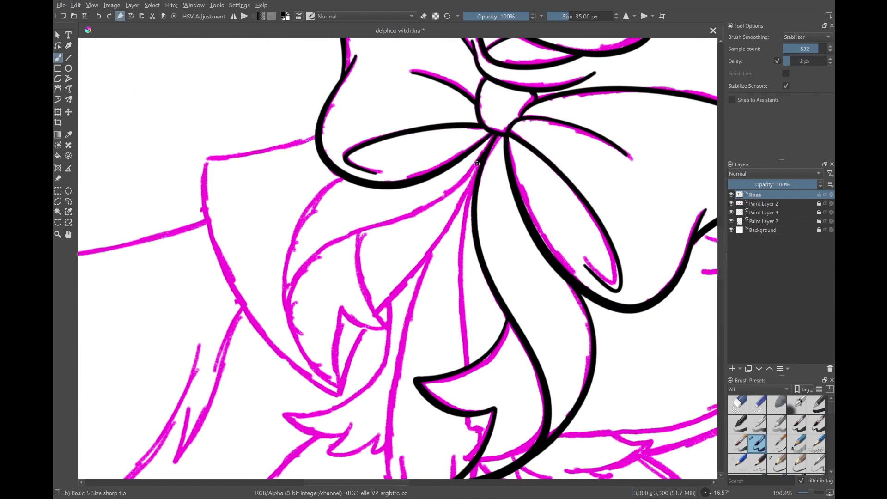
drag(477, 164, 355, 320)
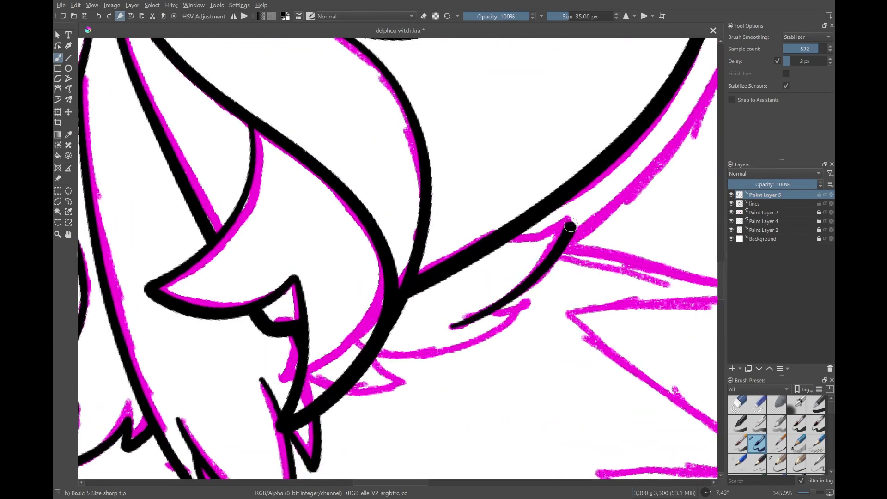
key(ctrl+z)
drag(451, 327, 515, 213)
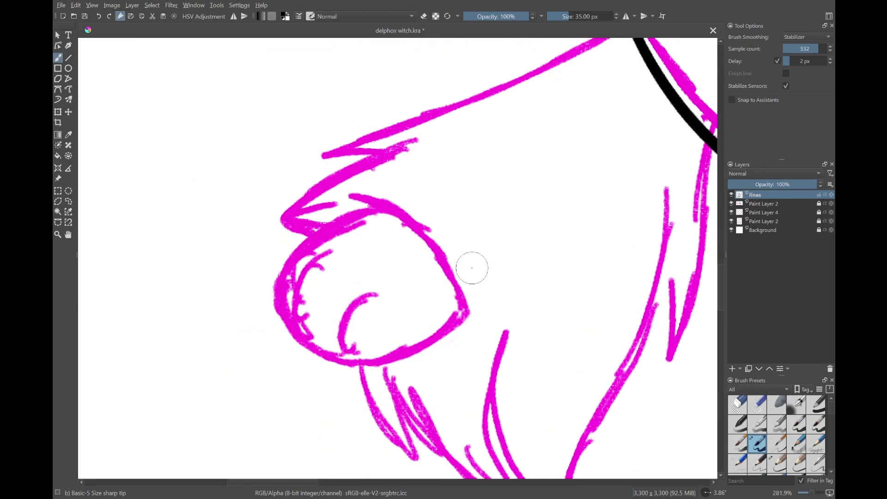
Ink the lowered paw's round outline and its inner finger curves
drag(411, 218, 384, 284)
key(ctrl+z)
drag(329, 249, 360, 368)
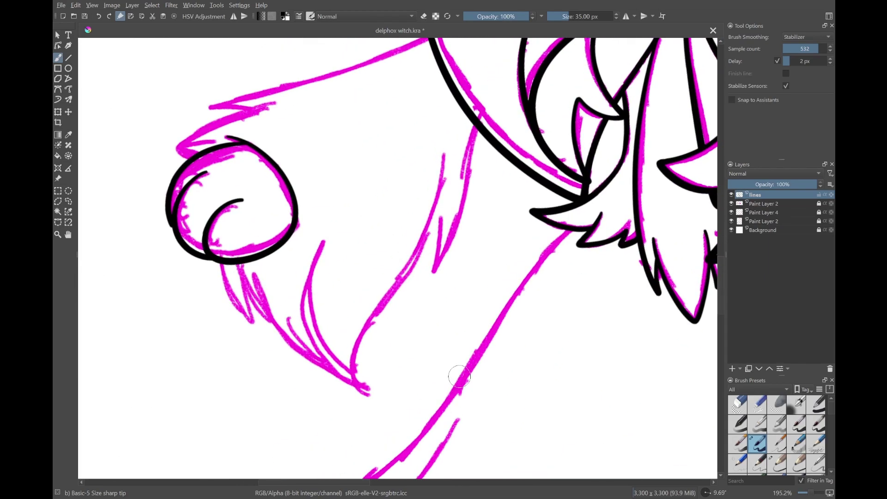
Ink the lowered arm's outline with its pointed fur tufts from the paw up to the collar
drag(445, 153, 364, 387)
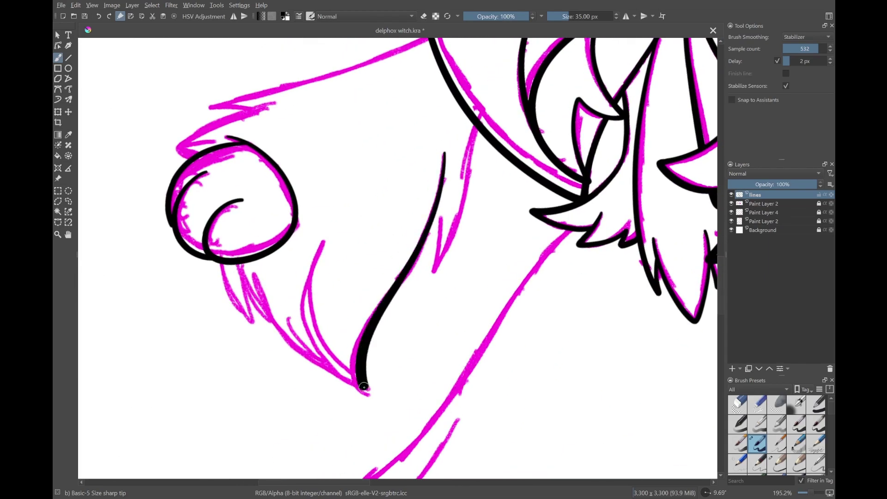
drag(309, 275, 359, 387)
scroll(480, 184, down, 2)
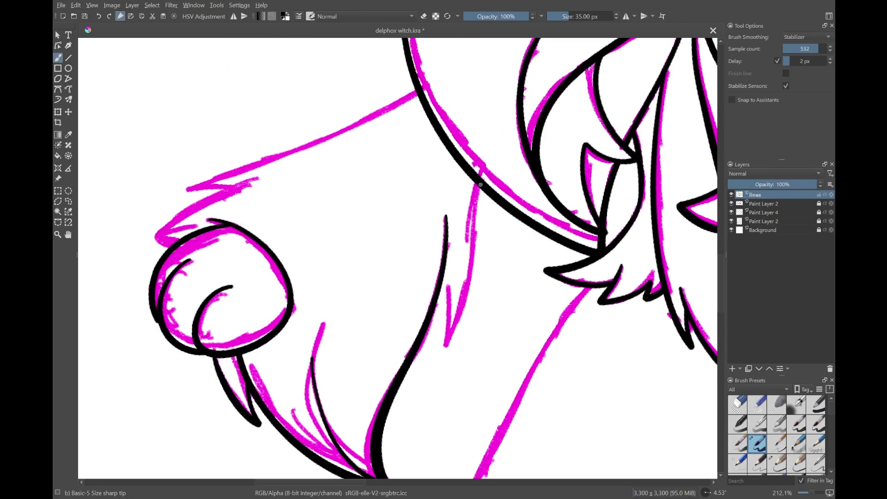
drag(389, 220, 375, 234)
scroll(327, 320, down, 3)
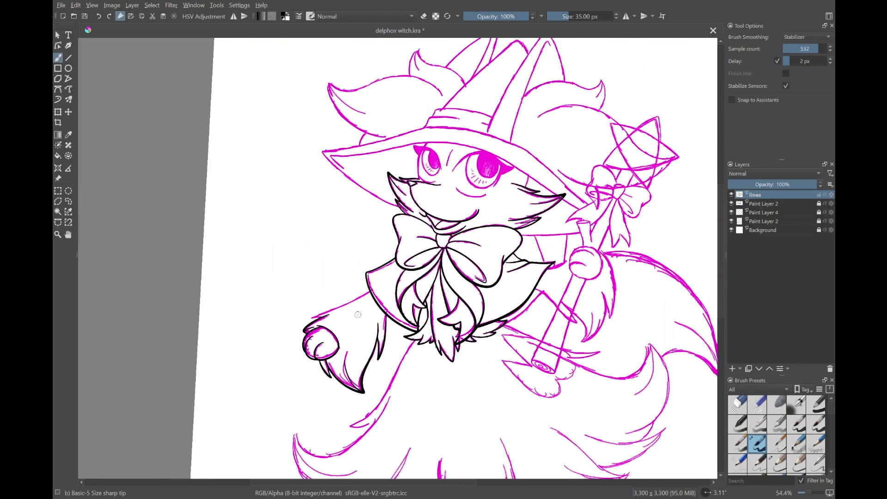
scroll(416, 324, up, 3)
scroll(468, 349, down, 3)
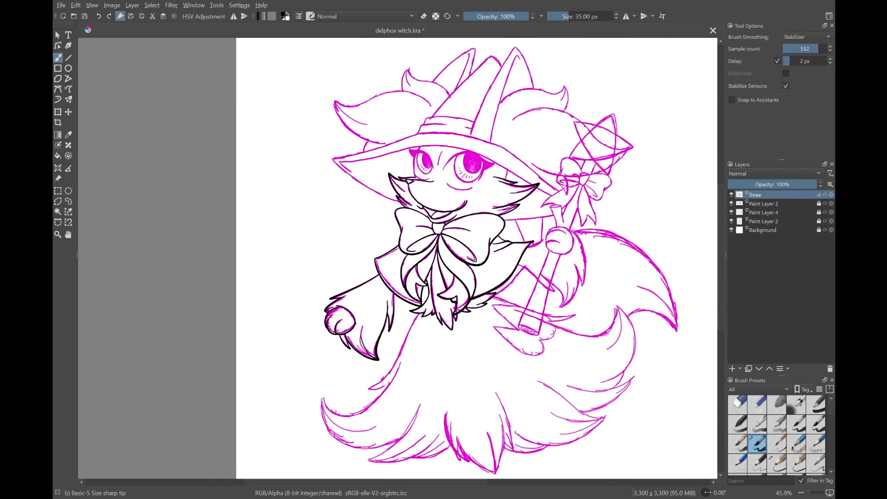
Ink the round paw gripping the wand, including its finger curves
scroll(485, 364, up, 2)
scroll(519, 369, up, 8)
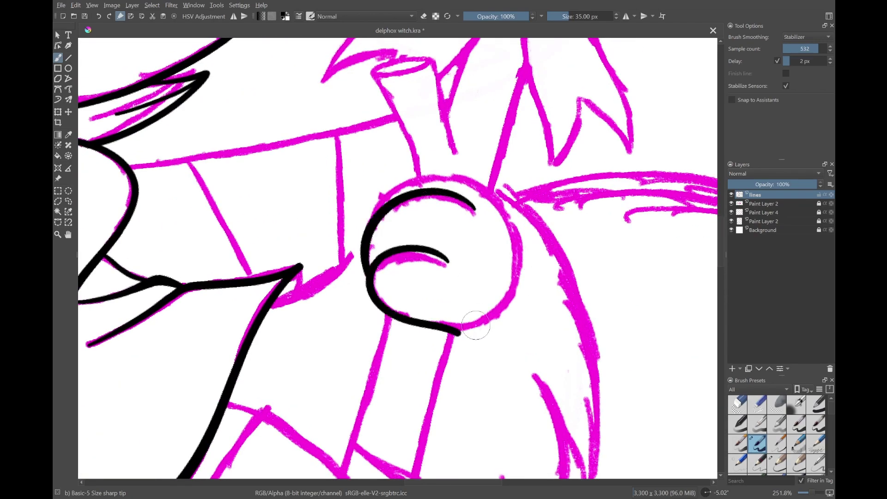
scroll(510, 211, down, 6)
scroll(482, 308, up, 7)
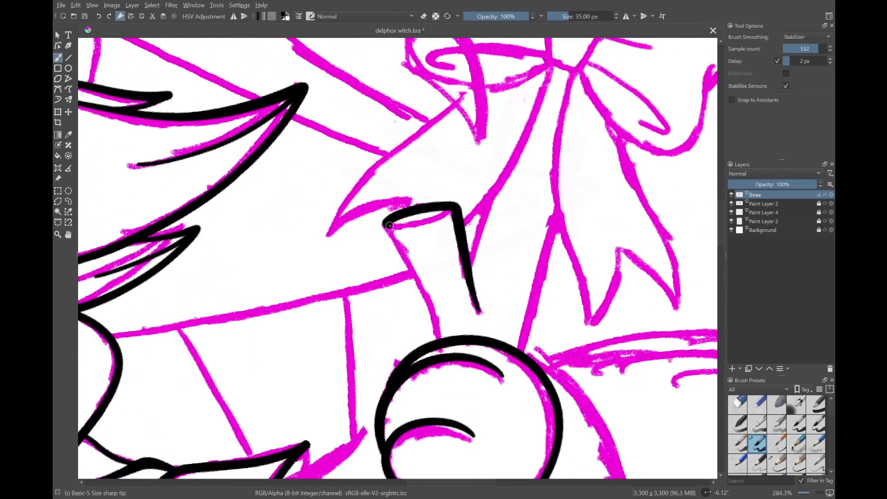
Ink the wand's handle above and below the gripping paw, including its oval cut end
drag(421, 285, 411, 254)
scroll(411, 255, down, 5)
scroll(452, 141, up, 6)
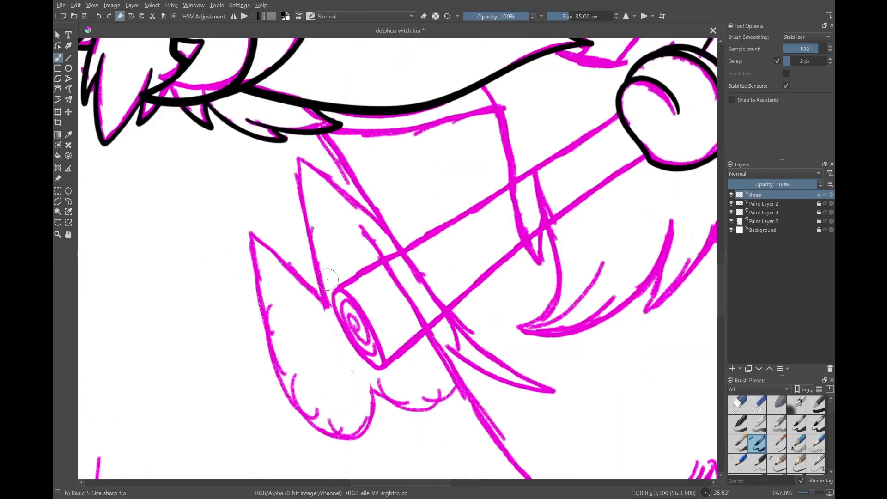
drag(453, 141, 324, 377)
key(ctrl+z)
drag(307, 340, 515, 120)
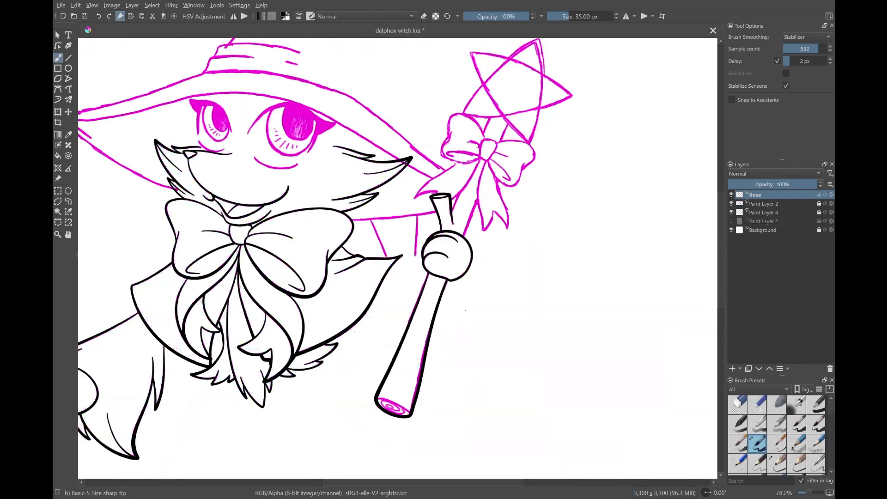
scroll(446, 257, up, 8)
drag(451, 257, 392, 406)
scroll(398, 258, down, 4)
scroll(557, 219, up, 4)
Ink the knot of the wand's bow and start the crease lines beside it
drag(557, 219, 557, 219)
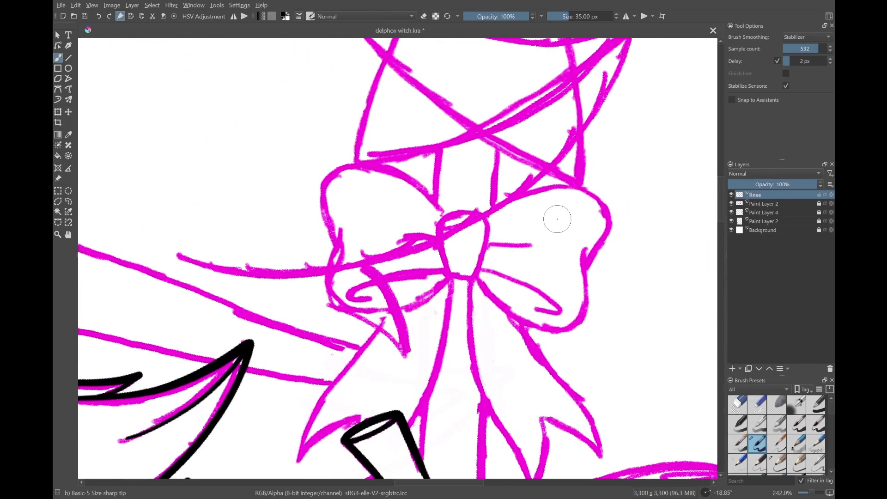
key(ctrl+z)
scroll(501, 217, up, 2)
drag(489, 228, 501, 217)
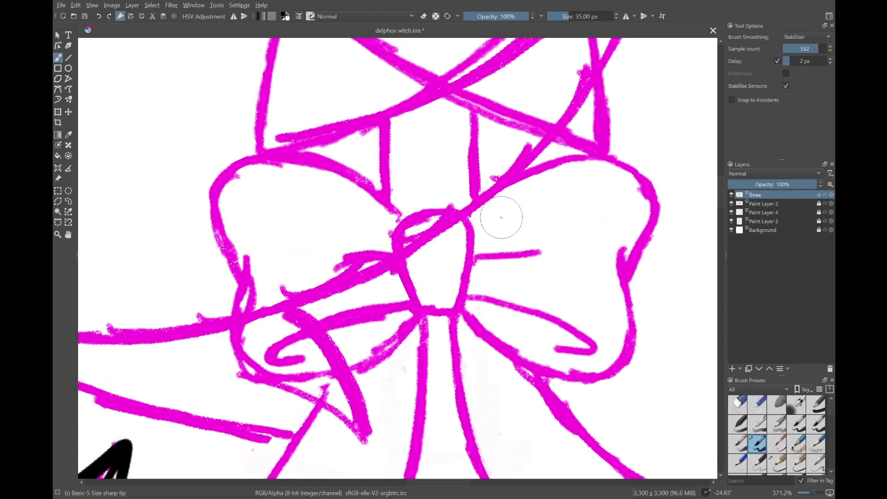
mouse_move(454, 232)
mouse_down()
mouse_move(420, 300)
mouse_move(441, 251)
mouse_up()
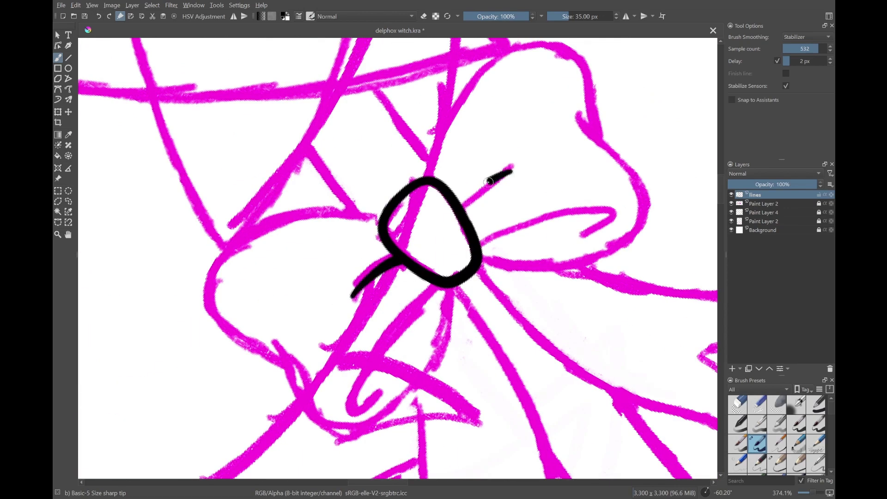
Ink both loops of the wand's bow with their creases and inner folds
drag(489, 182, 462, 203)
scroll(462, 204, down, 2)
drag(462, 204, 481, 222)
drag(247, 252, 402, 258)
drag(550, 157, 430, 247)
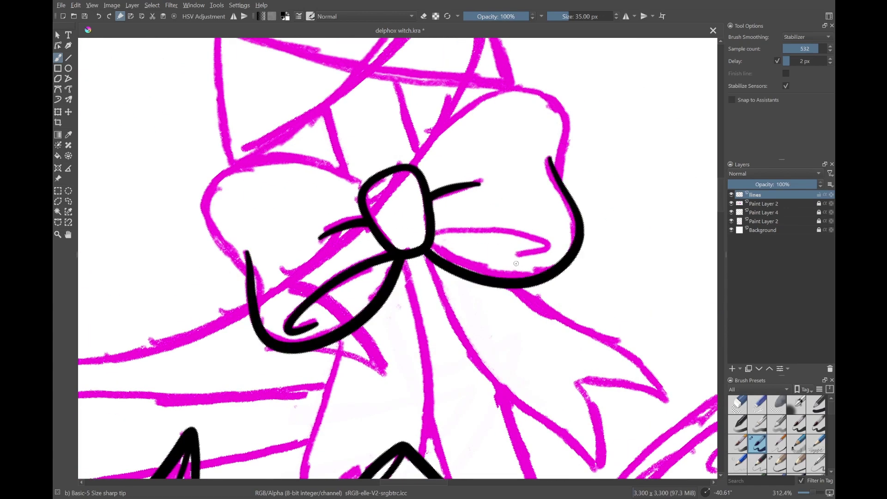
drag(245, 282, 354, 177)
scroll(528, 91, down, 2)
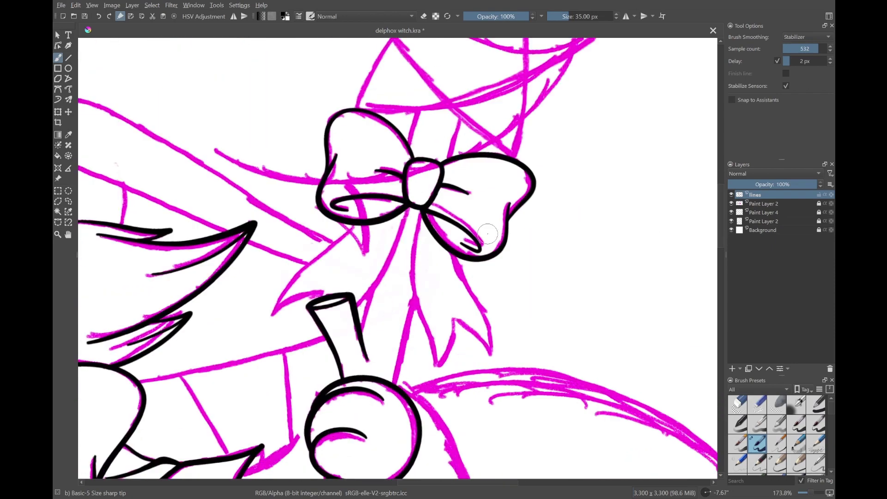
Ink the forked ribbon tails hanging from the wand's bow
drag(434, 171, 435, 369)
scroll(356, 274, up, 2)
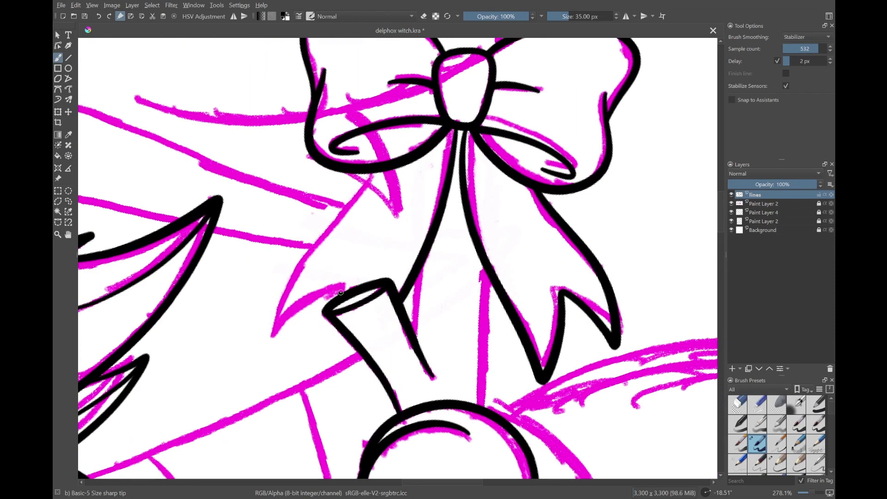
scroll(347, 307, up, 1)
scroll(424, 391, down, 3)
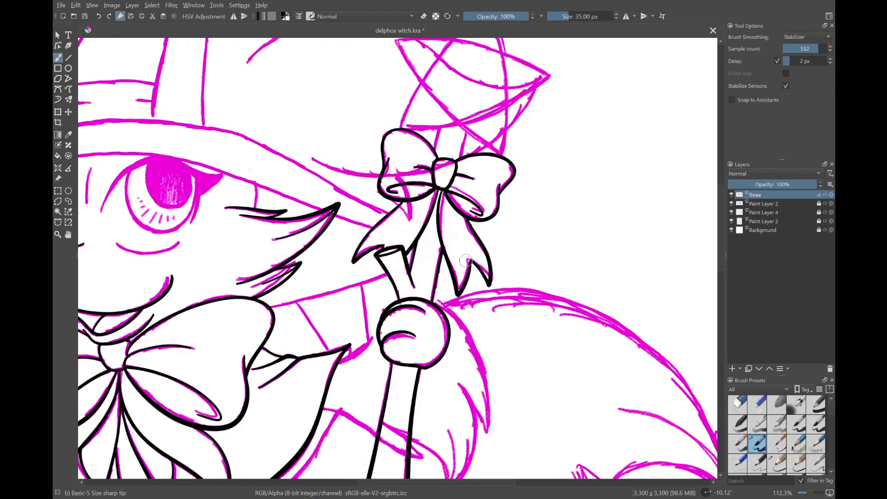
Ink the five-pointed star outline at the tip of the wand, above its bow
scroll(416, 139, up, 3)
mouse_move(350, 190)
mouse_down()
mouse_move(416, 108)
mouse_move(479, 206)
mouse_move(300, 305)
mouse_move(273, 404)
mouse_up()
scroll(346, 135, down, 2)
drag(445, 215, 464, 314)
scroll(464, 314, down, 2)
scroll(306, 246, up, 3)
drag(306, 247, 413, 329)
scroll(397, 226, up, 1)
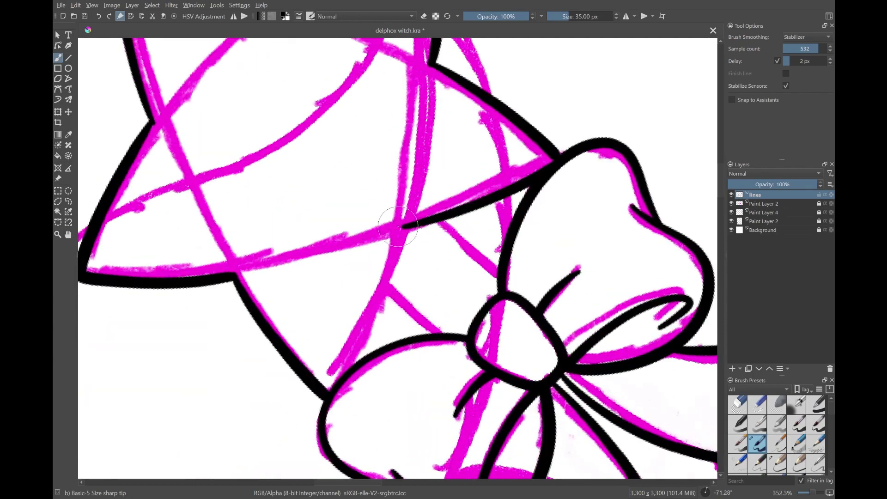
scroll(356, 340, down, 2)
scroll(465, 257, up, 3)
scroll(465, 291, down, 3)
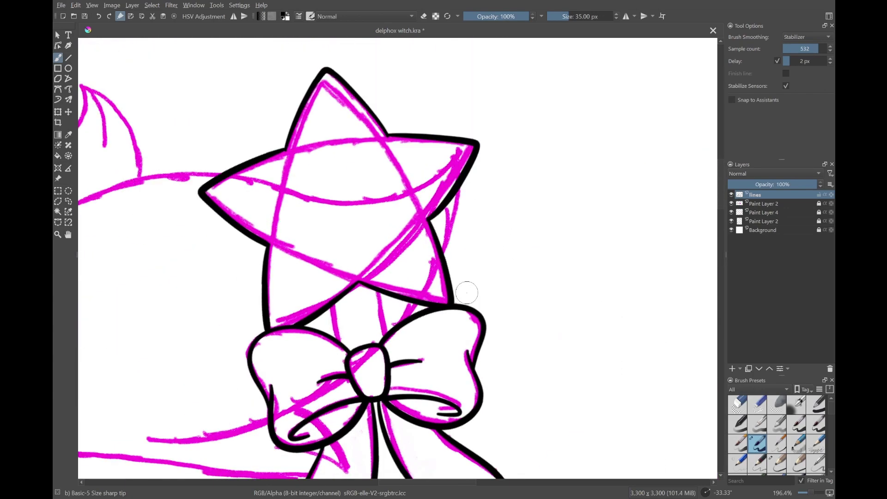
scroll(336, 306, up, 3)
scroll(415, 188, down, 4)
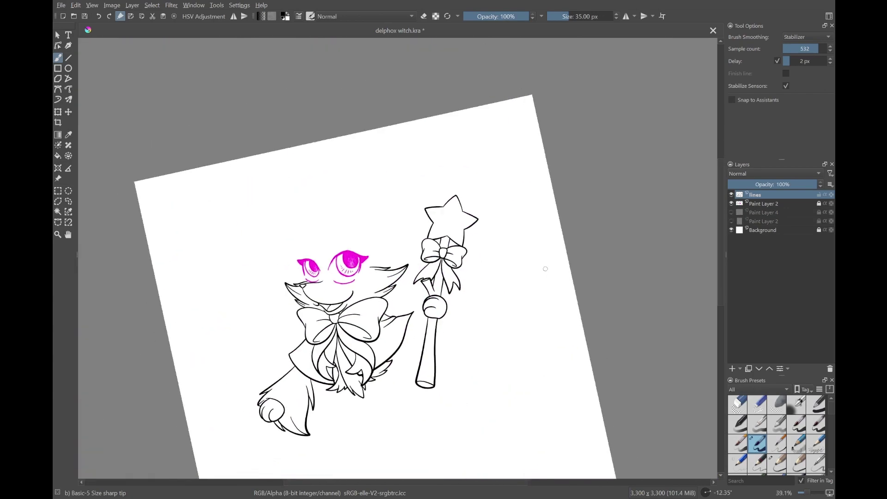
Add a new paint layer above the lines and ink the raised arm's hanging fur beside the wand
scroll(529, 307, up, 2)
key(Insert)
scroll(508, 277, up, 3)
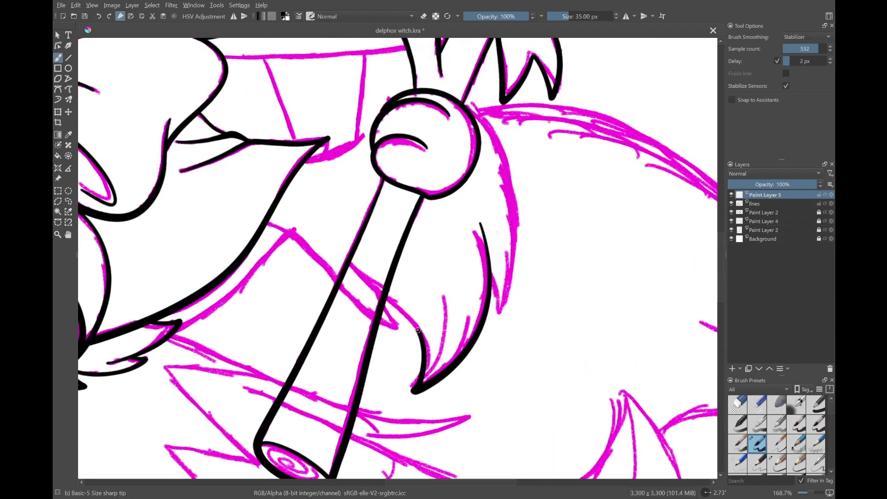
scroll(398, 119, up, 1)
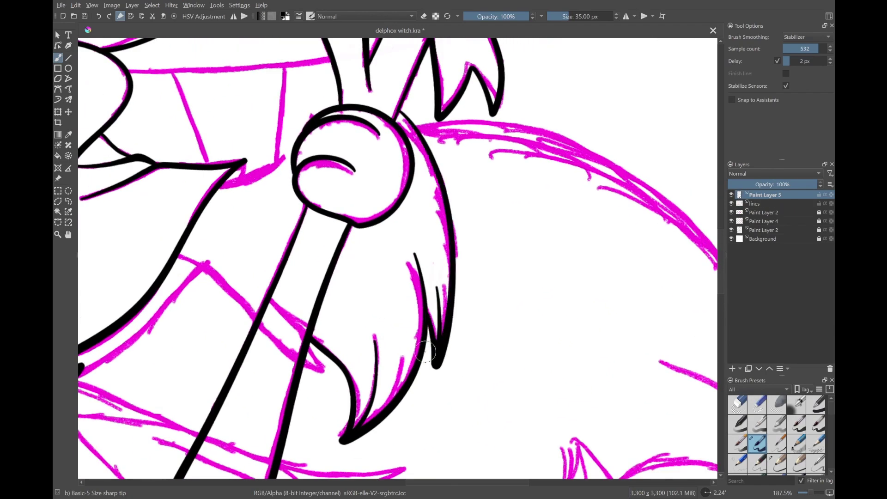
drag(426, 352, 505, 347)
Clear the arm lines that cross the wand's handle using a freehand selection, and return to the brush
key(ctrl+f)
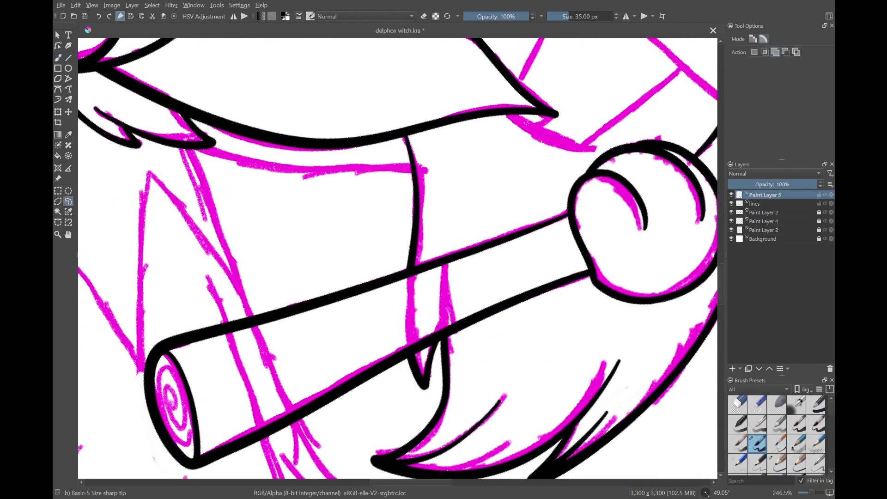
drag(398, 259, 425, 281)
key(b)
mouse_move(372, 398)
mouse_down()
mouse_move(458, 308)
mouse_move(408, 209)
mouse_move(493, 190)
mouse_up()
drag(397, 334, 416, 416)
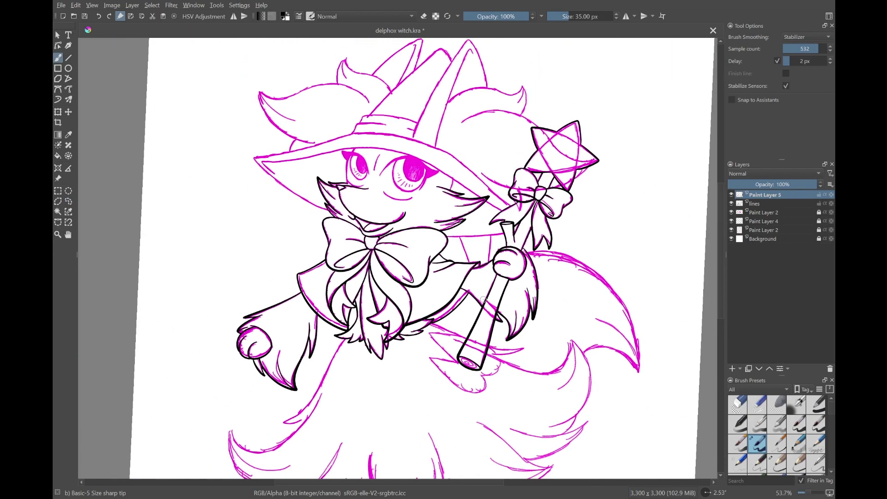
Toggle sketch layer visibility to check the linework and merge the raised arm's layer into the lines layer
drag(731, 221, 731, 229)
key(ctrl+z)
key(ctrl+z)
key(ctrl+z)
scroll(582, 299, down, 5)
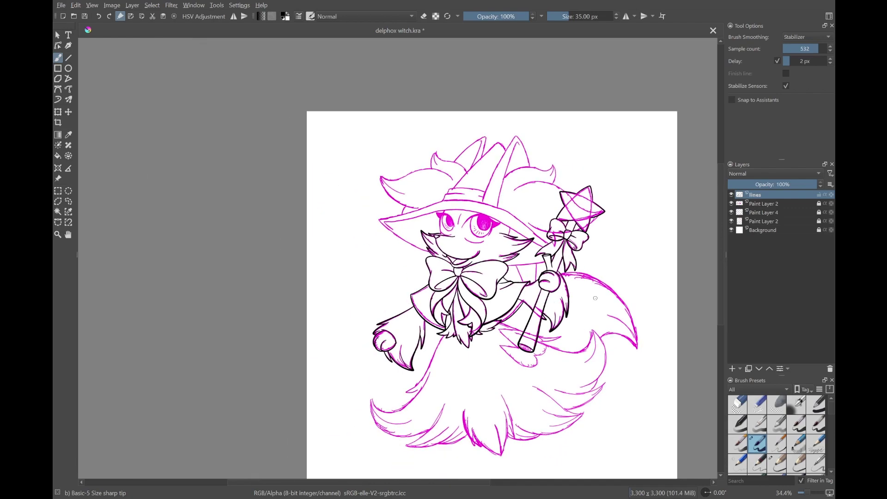
scroll(583, 299, up, 8)
drag(583, 231, 583, 299)
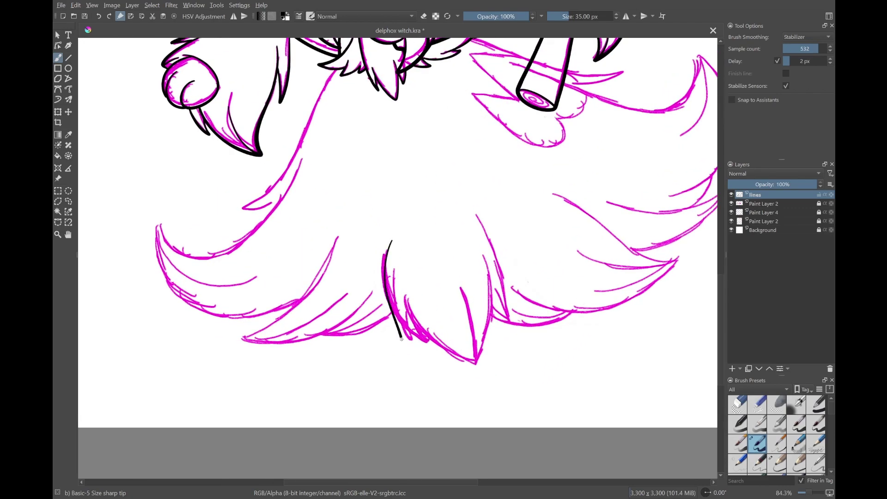
key(ctrl+z)
scroll(433, 353, down, 4)
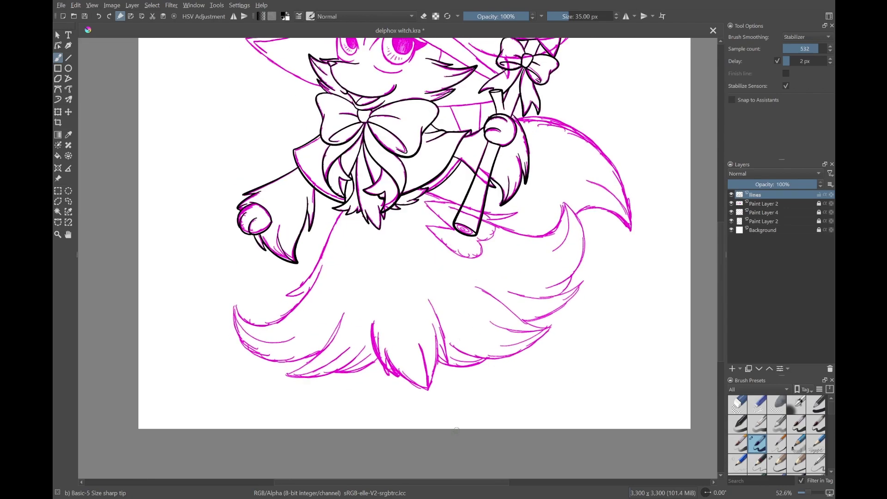
Fade the body sketch layer and resketch the central fur tufts at the dress hem in magenta on a new layer
click(765, 221)
click(768, 185)
key(Insert)
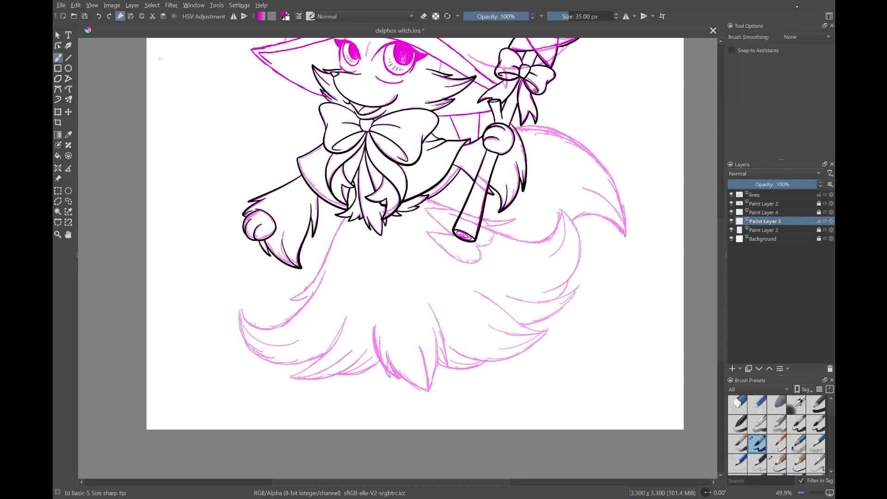
drag(436, 348, 432, 330)
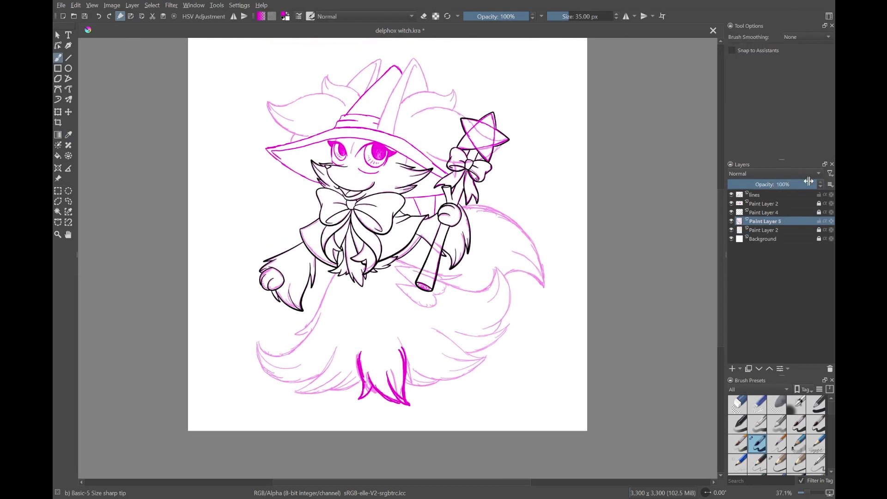
Ink the central pointed fur tufts at the dress hem in black on the lines layer
click(766, 195)
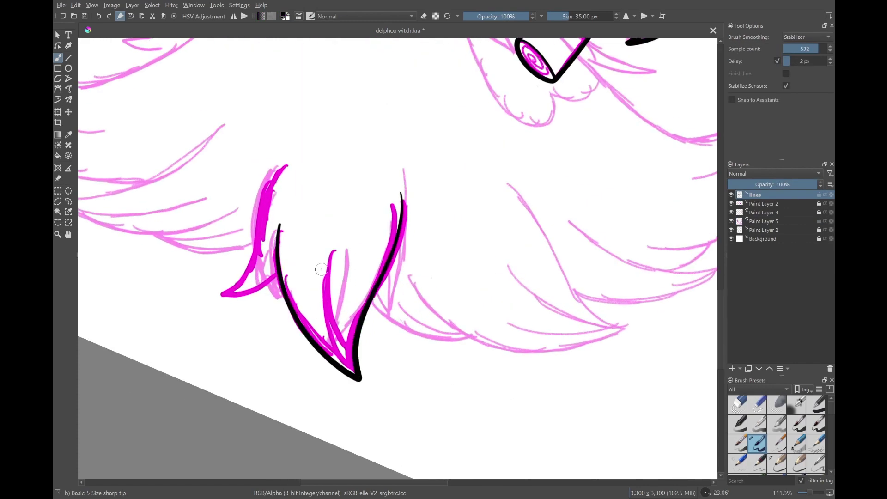
drag(322, 275, 355, 374)
drag(309, 169, 309, 218)
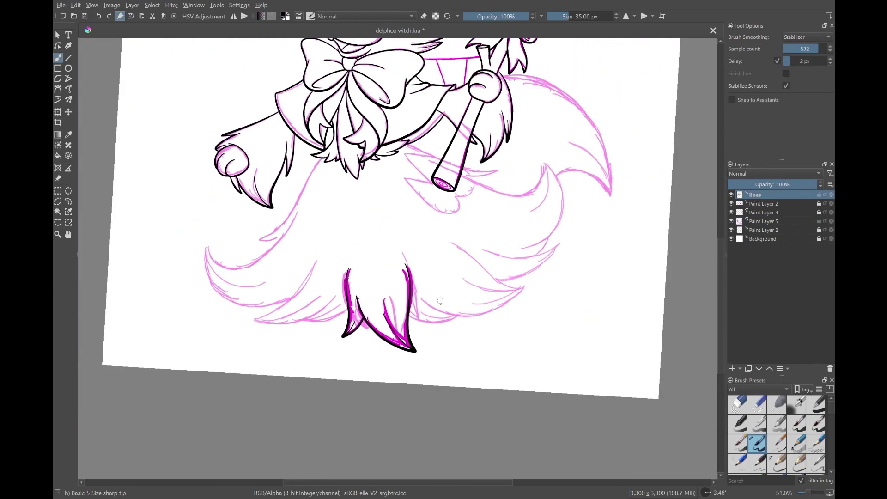
Delete Paint Layer 5 with the resketched hem tufts and make the lines layer active
click(763, 220)
click(830, 368)
click(767, 194)
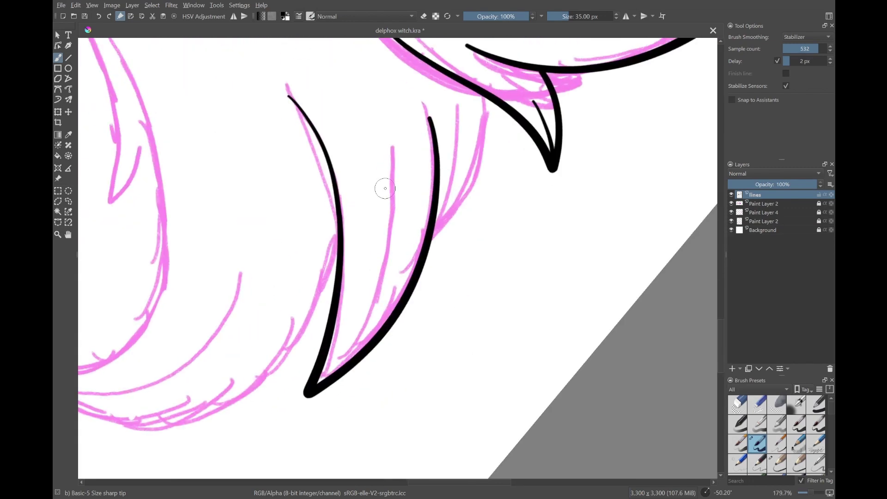
Ink the fur tufts along the dress hem and the dress's left edge in black with the 35 px brush
drag(382, 188, 319, 384)
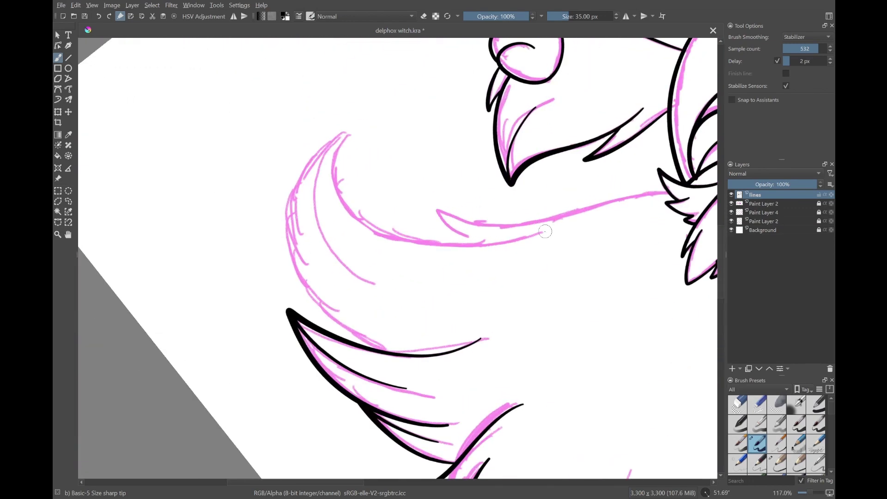
drag(550, 217, 372, 245)
key(e)
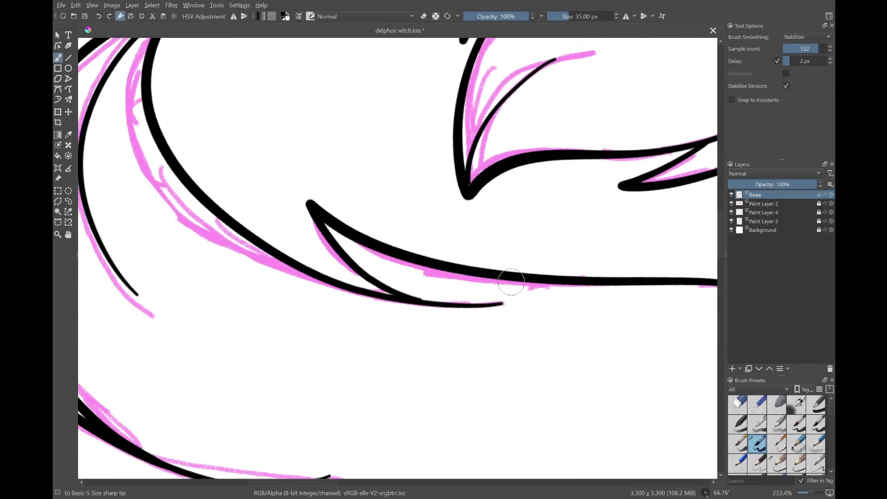
drag(520, 203, 474, 312)
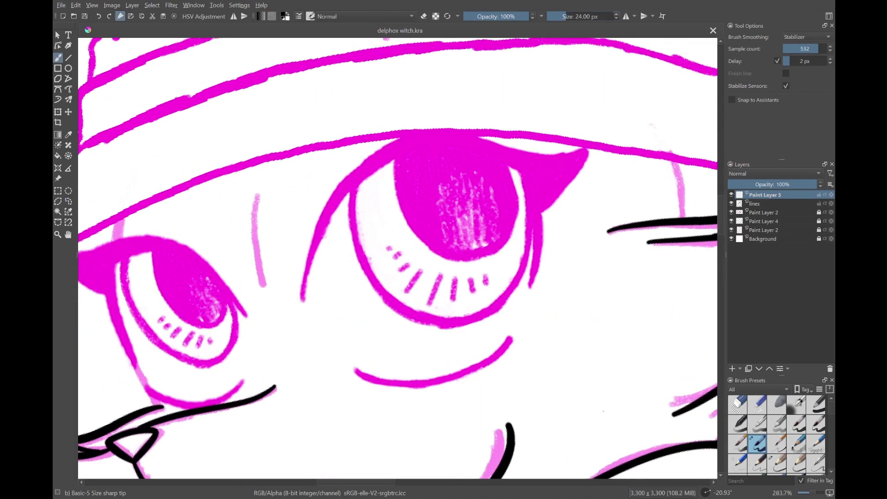
Ink the larger eye's upper lash line in black, and try a stroke for the hat brim's lower edge
mouse_move(303, 312)
mouse_down()
mouse_move(311, 249)
mouse_move(531, 148)
mouse_up()
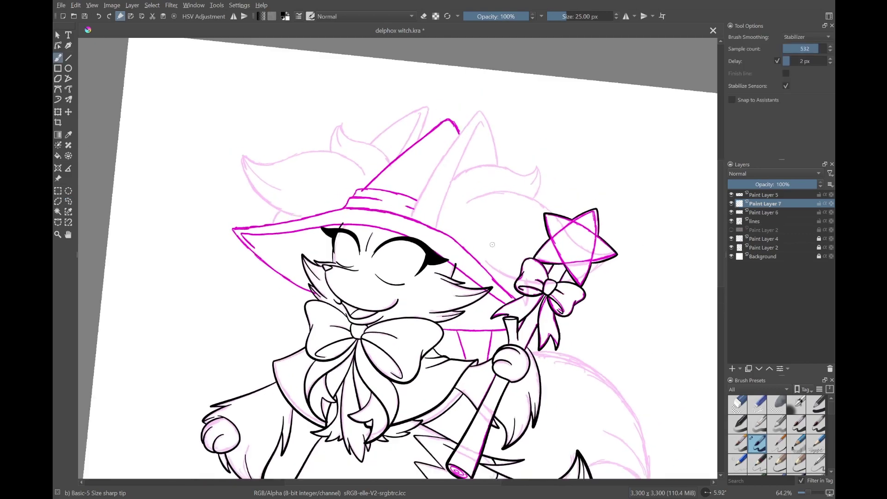
drag(489, 222, 436, 254)
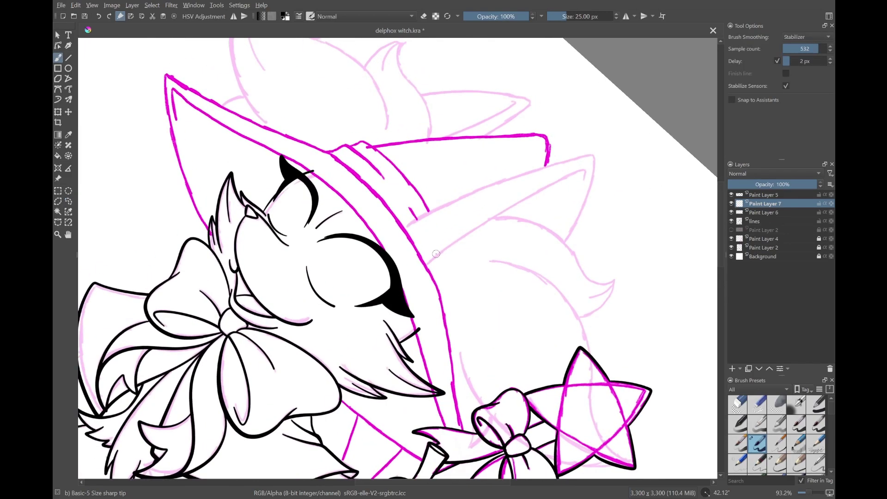
drag(352, 213, 710, 221)
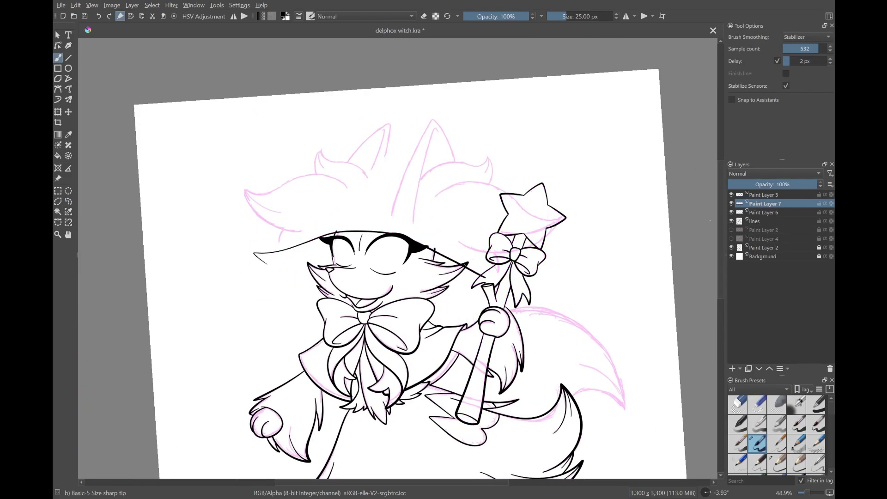
Show the hat sketch layer, fade the finished line art, hide the eye layer and make Paint Layer 7 active
click(731, 239)
drag(792, 184, 776, 183)
click(765, 195)
click(731, 195)
click(764, 204)
Ink the hat brim's lower edge in black over the sketch on Paint Layer 7 with a 30 px brush
drag(397, 258, 435, 222)
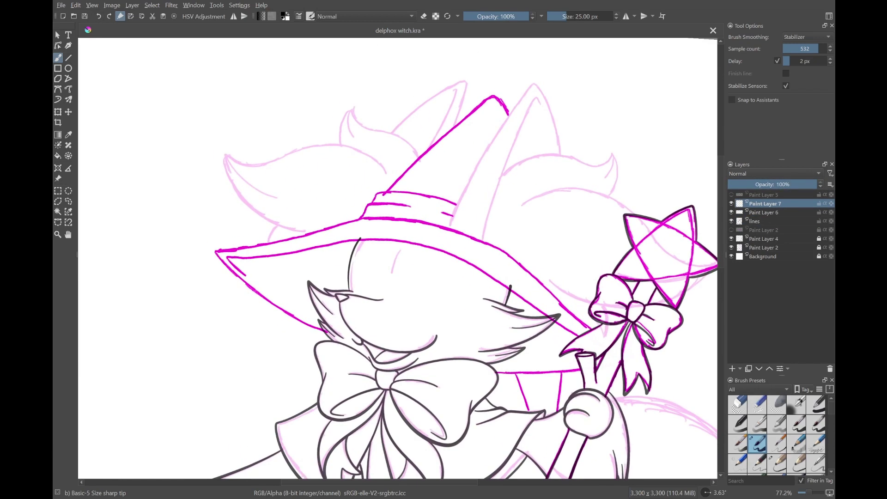
mouse_move(246, 275)
mouse_down()
mouse_move(266, 258)
mouse_move(578, 337)
mouse_up()
scroll(548, 283, down, 3)
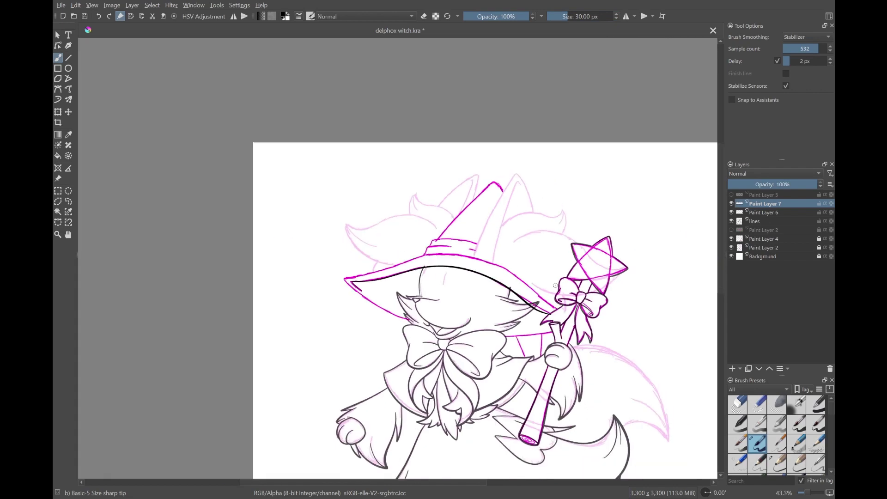
scroll(548, 284, up, 2)
key(5)
key(ctrl+z)
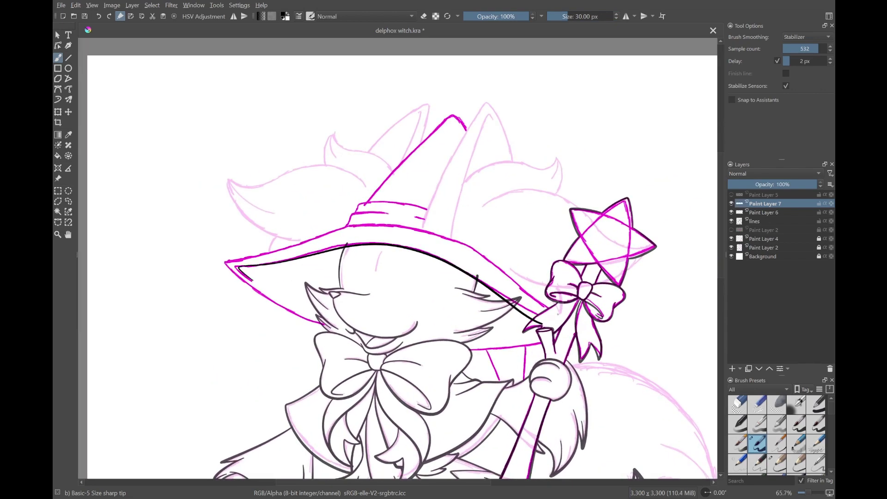
Ink the hat brim's upper edge in black from its pointed front to the wand's ribbon, redoing the first attempt
drag(558, 314, 595, 268)
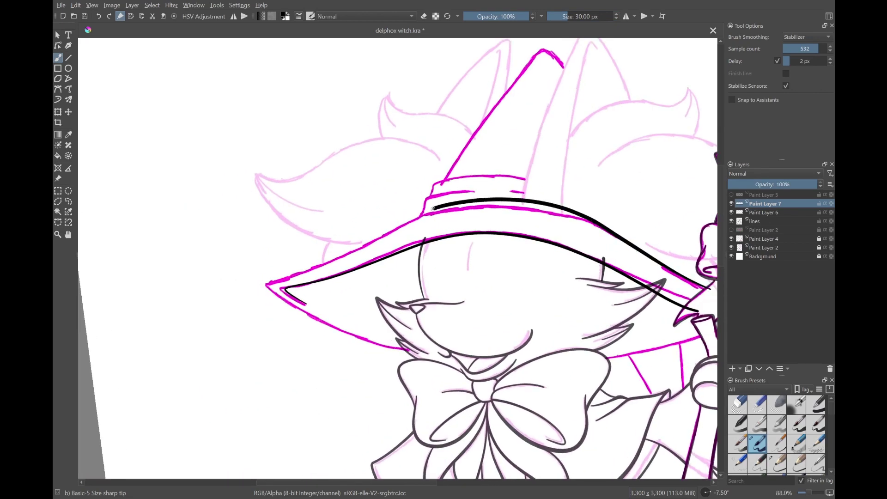
mouse_move(432, 209)
mouse_down()
mouse_move(407, 347)
mouse_move(487, 246)
mouse_move(322, 343)
mouse_move(450, 248)
mouse_up()
key(ctrl+z)
click(731, 238)
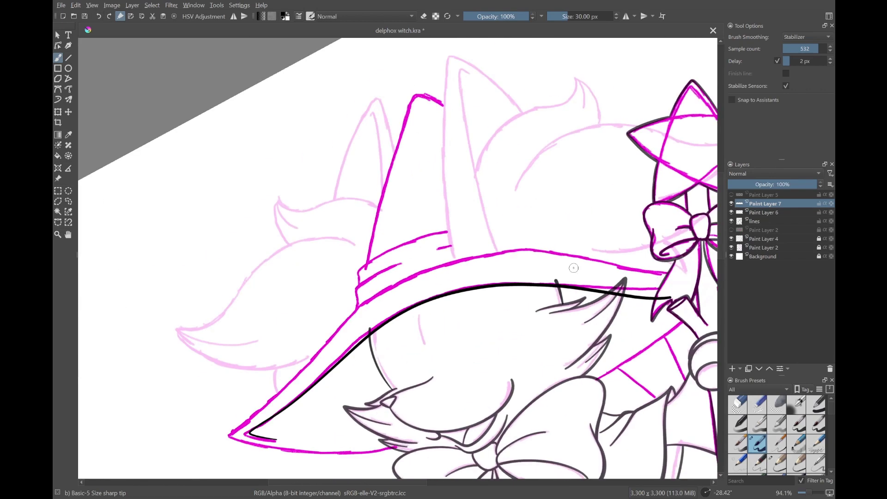
mouse_move(711, 68)
mouse_down()
mouse_move(471, 181)
mouse_move(407, 381)
mouse_move(568, 357)
mouse_up()
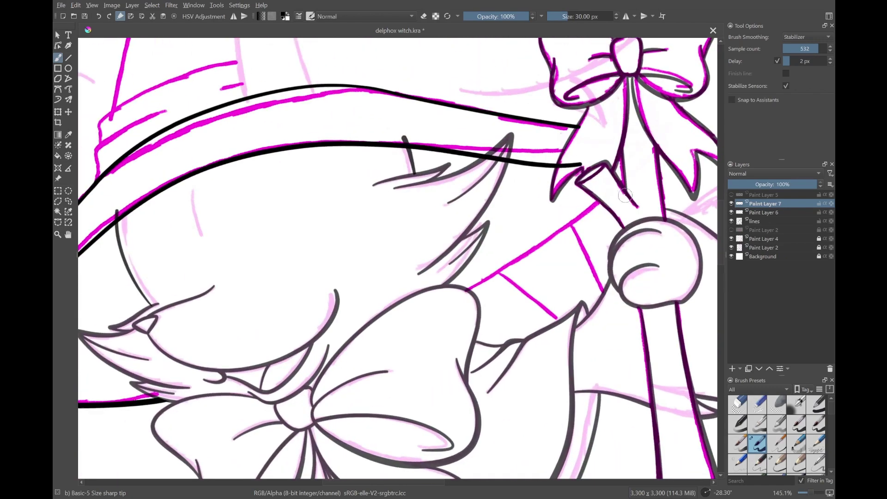
Erase brim lines overlapping the wand's ribbon and clear the face line ends crossing the brim using a freehand selection
key(e)
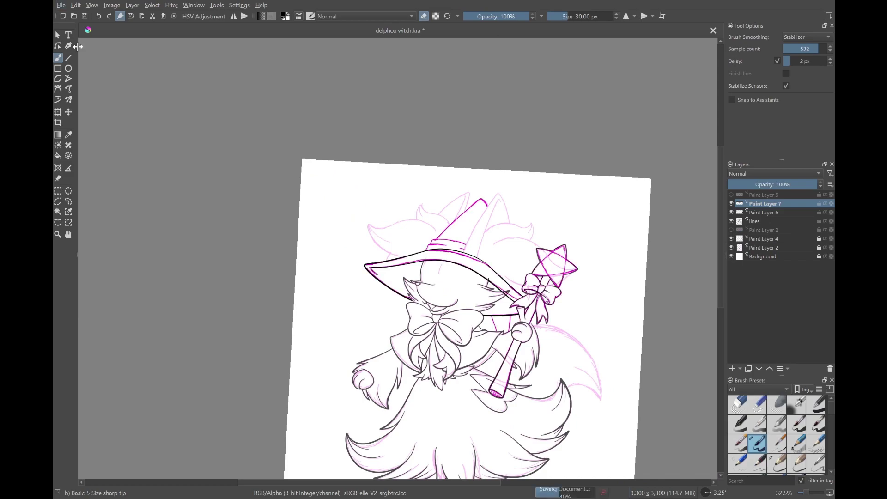
key(e)
key(Page_Down)
key(ctrl+r)
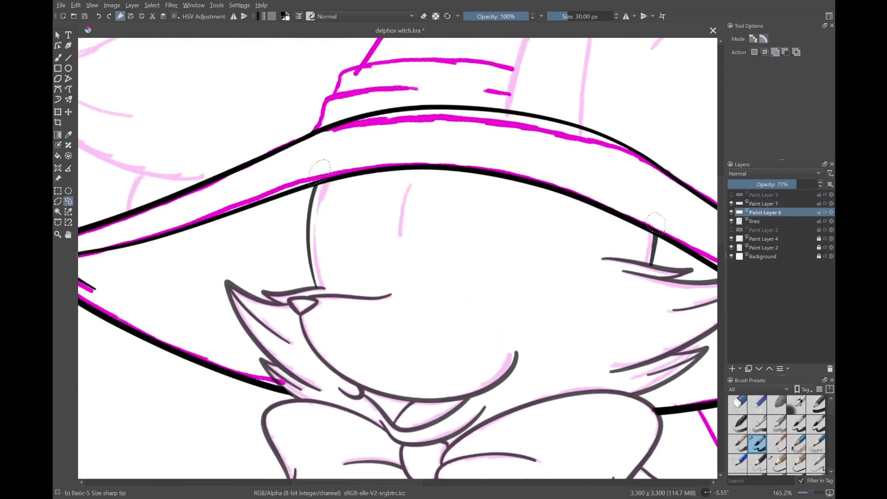
key(Page_Down)
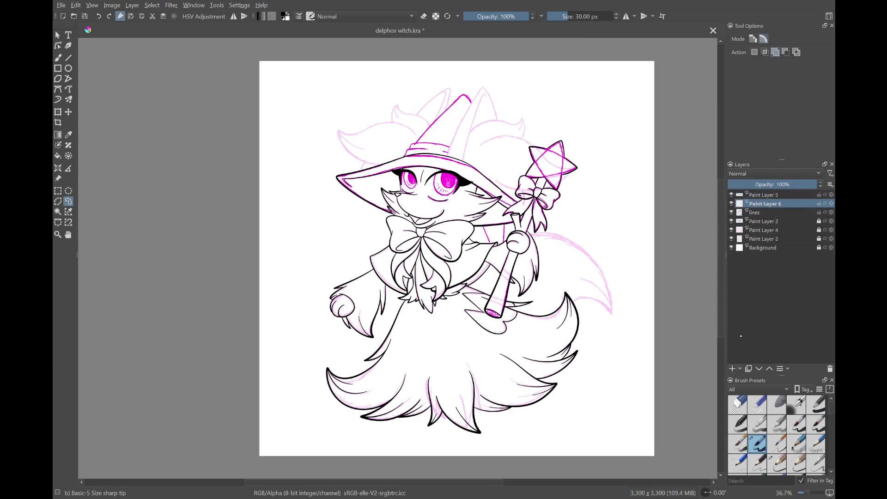
Try to ink the tall right ear's outline and inner edge in black on Paint Layer 6
key(b)
scroll(425, 325, up, 4)
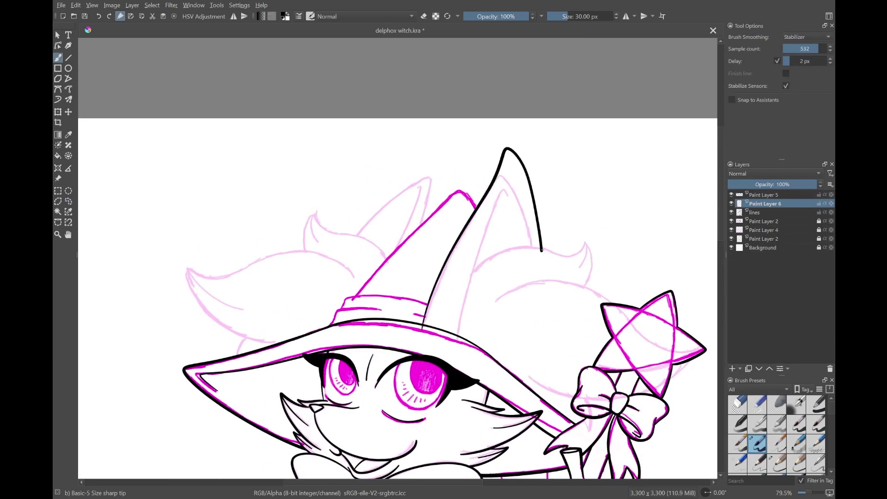
key(ctrl+z)
drag(424, 319, 542, 249)
key(ctrl+z)
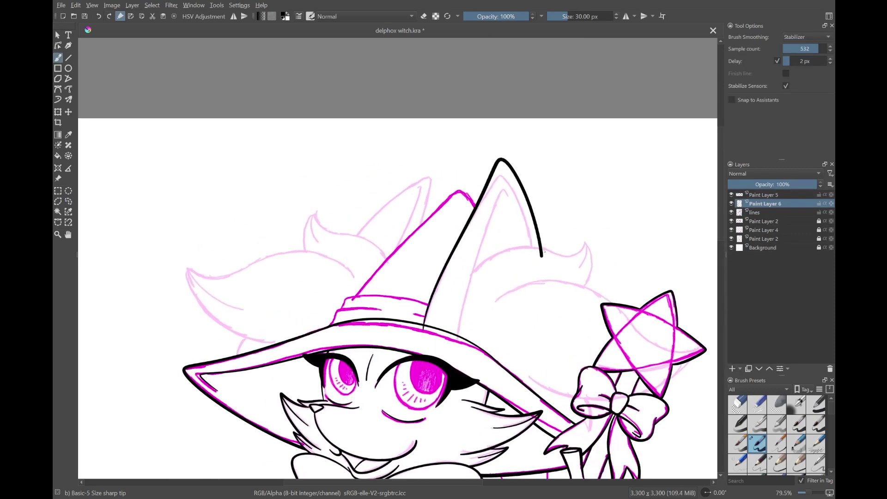
scroll(544, 208, up, 2)
key(ctrl+z)
key(ctrl+shift+z)
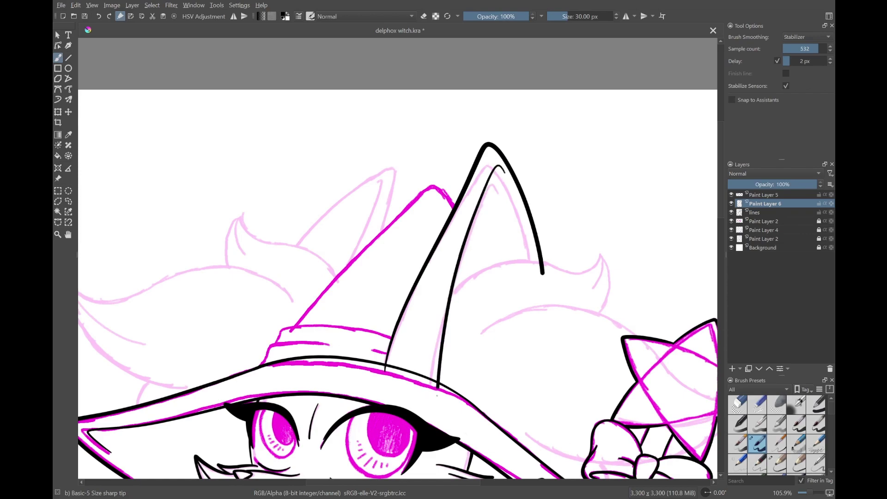
scroll(439, 394, down, 8)
scroll(512, 274, up, 5)
key(ctrl+z)
key(ctrl+z)
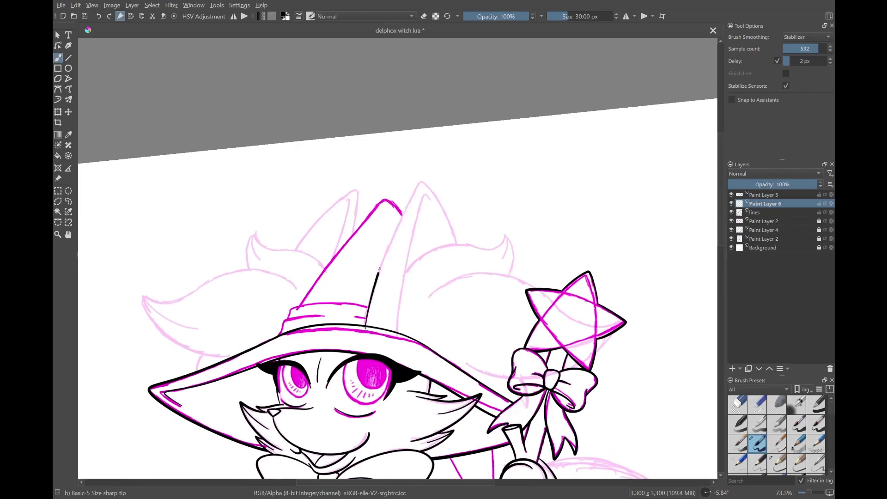
Ink the tall right ear's outline and inner edge in black, rising from the hat brim to a rounded tip
key(ctrl+shift+z)
key(5)
scroll(440, 190, down, 5)
scroll(557, 286, up, 6)
scroll(556, 285, down, 2)
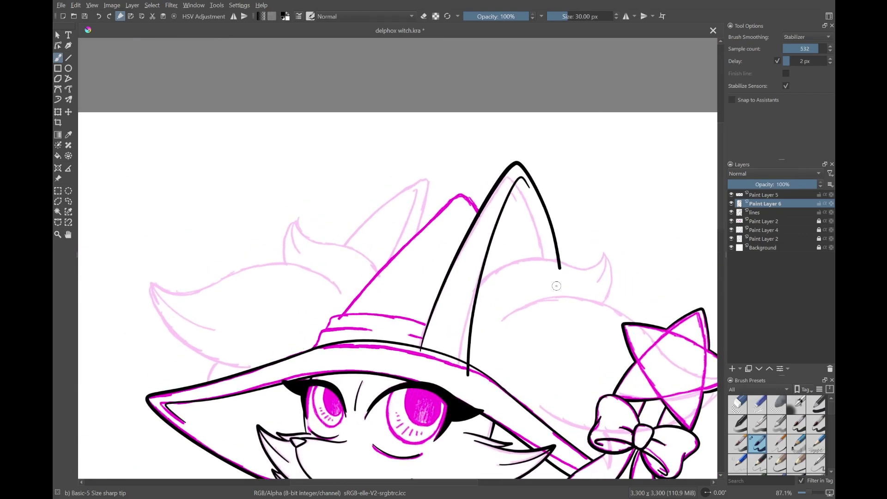
Ink the left ear's outline and inner edge in black behind the hat's cone
drag(419, 234, 344, 240)
scroll(523, 261, down, 4)
scroll(523, 261, up, 6)
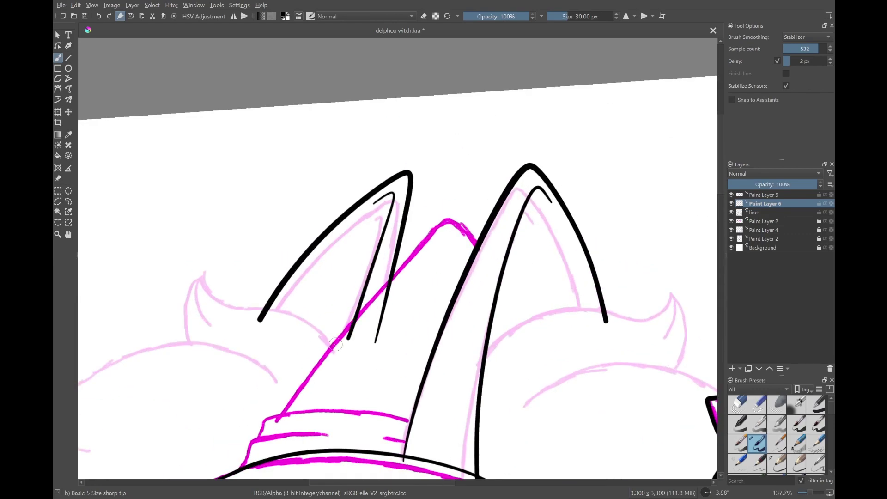
scroll(337, 349, down, 4)
scroll(510, 219, up, 6)
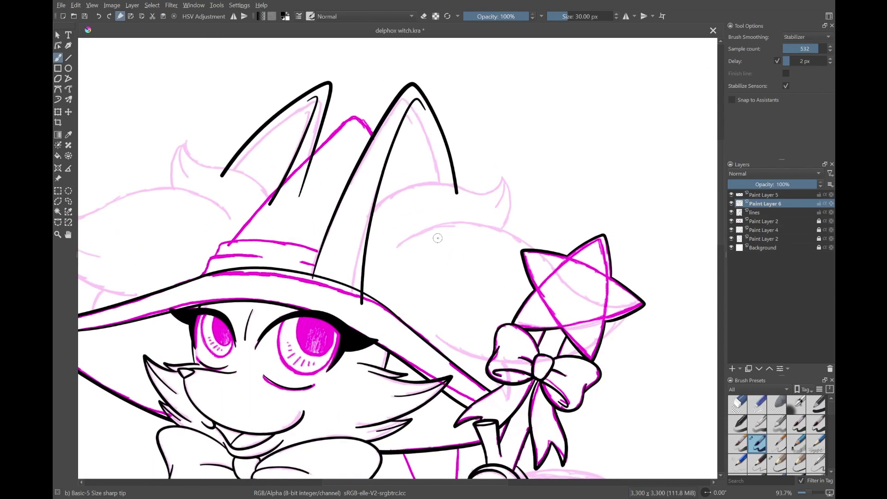
Ink the large rounded fur arc between the right ear and the wand's star in black
drag(322, 330, 510, 219)
scroll(536, 196, down, 4)
scroll(436, 290, up, 7)
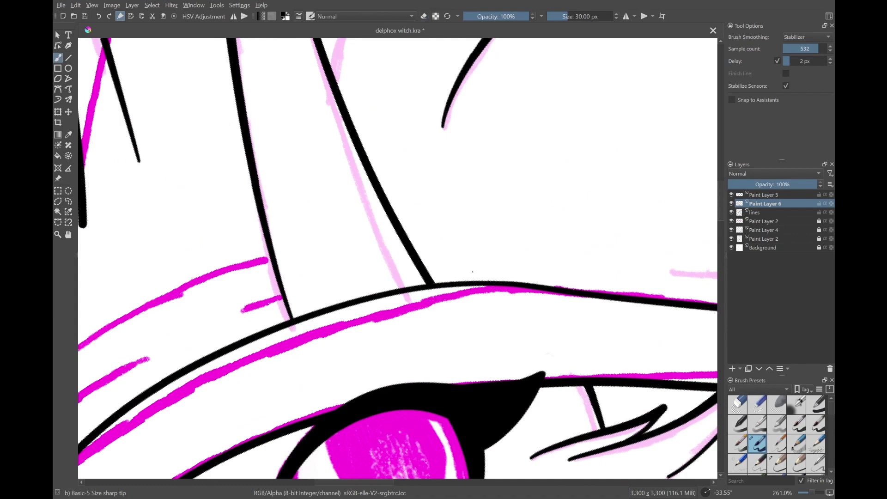
Add a new layer and ink the curled fur tuft beside the right ear, including its inner crease
key(Insert)
scroll(472, 272, down, 3)
drag(257, 300, 480, 97)
scroll(481, 97, down, 2)
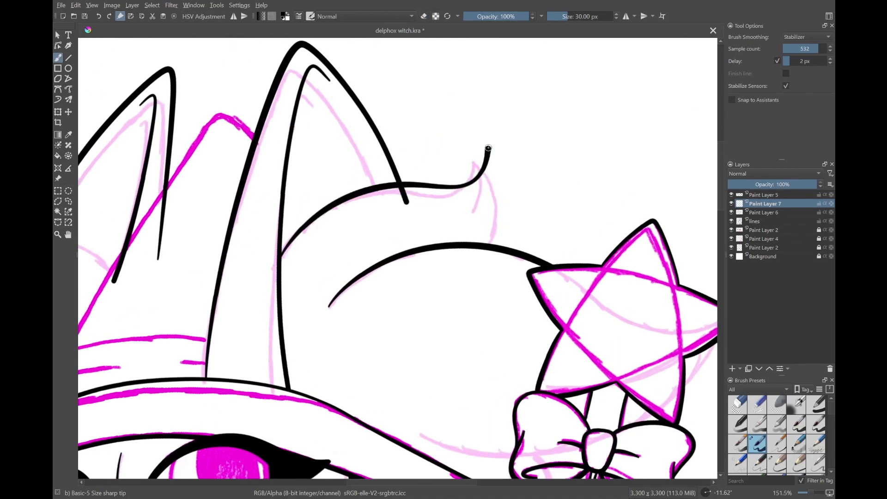
drag(488, 148, 493, 244)
scroll(492, 244, down, 4)
scroll(485, 208, up, 6)
scroll(524, 205, down, 2)
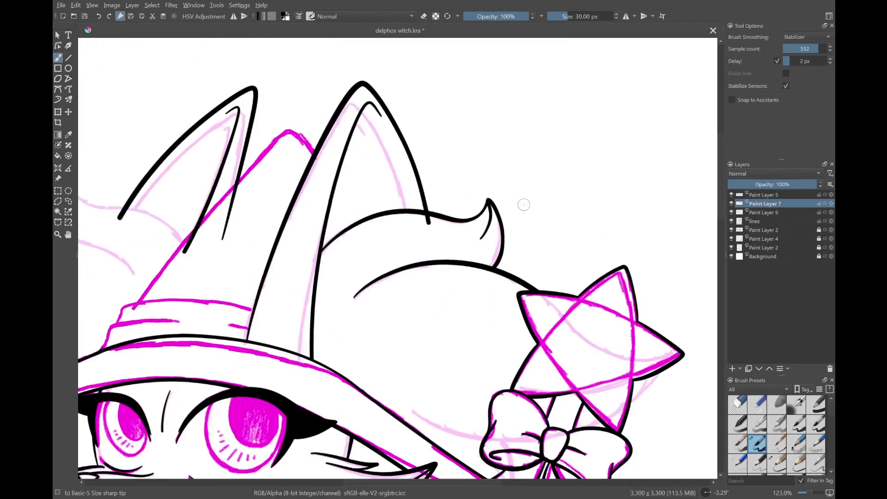
Ink the fur's lower curve behind the wand and clear the parts crossing the bow and star using a freehand selection
scroll(524, 204, down, 3)
scroll(570, 405, up, 8)
click(69, 201)
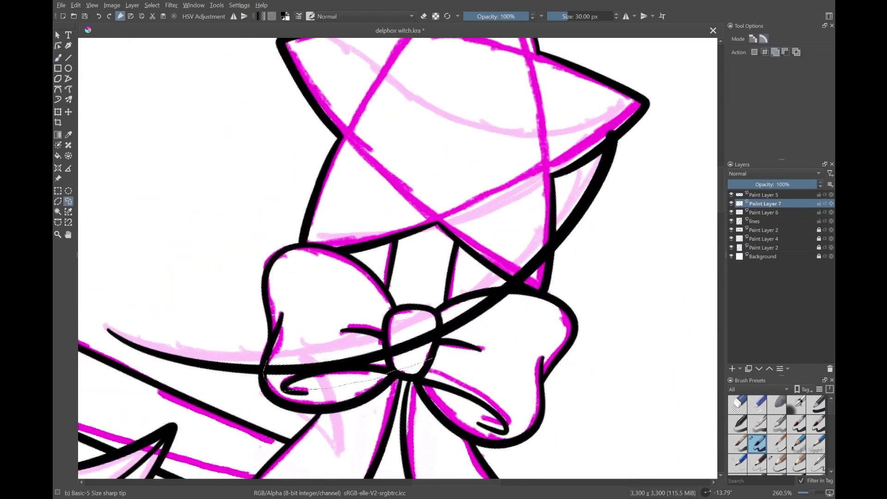
key(ctrl+shift+a)
scroll(397, 259, down, 6)
Erase the right ear's line end that crosses the fur tuft on Paint Layer 6, and return to the brush on Paint Layer 7
scroll(397, 259, up, 4)
key(Page_Down)
key(e)
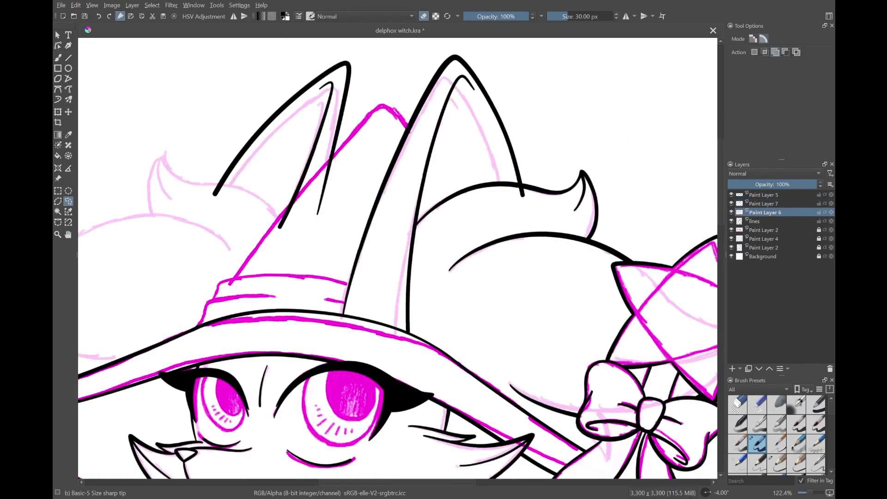
scroll(452, 208, up, 3)
scroll(452, 208, down, 5)
key(Page_Up)
key(b)
key(e)
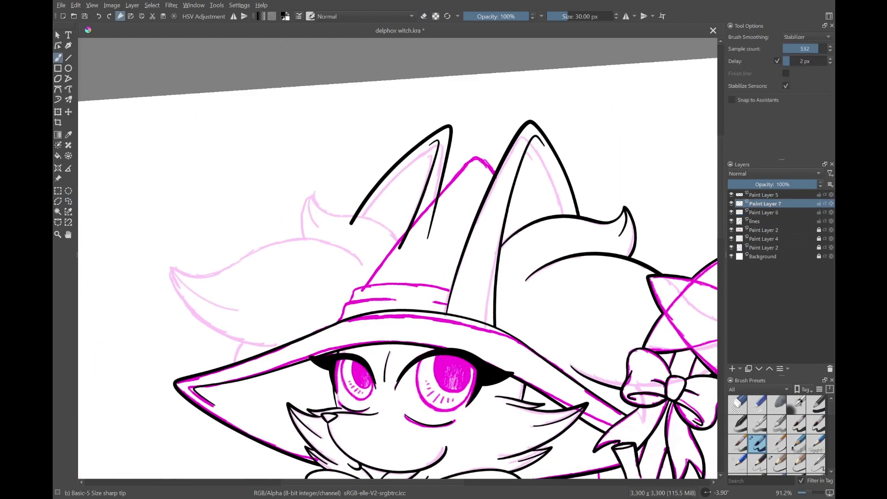
Ink the large pointed fur lock and the small curled tuft beside the left ear in black
mouse_move(473, 217)
mouse_down()
mouse_move(439, 199)
mouse_move(386, 317)
mouse_up()
scroll(700, 277, up, 4)
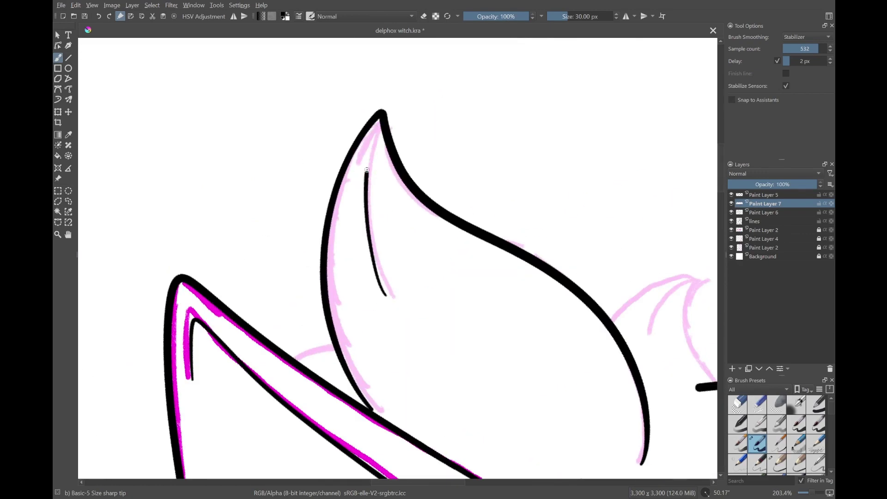
scroll(700, 278, down, 3)
drag(418, 242, 351, 278)
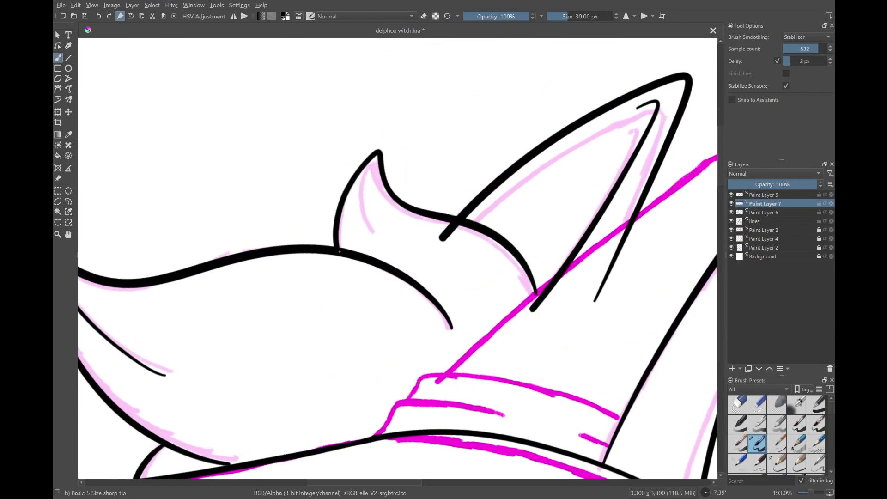
scroll(369, 193, down, 1)
Add a new layer and ink the hat band's upper edge and folded side in black
key(Insert)
scroll(369, 193, down, 2)
scroll(556, 286, up, 3)
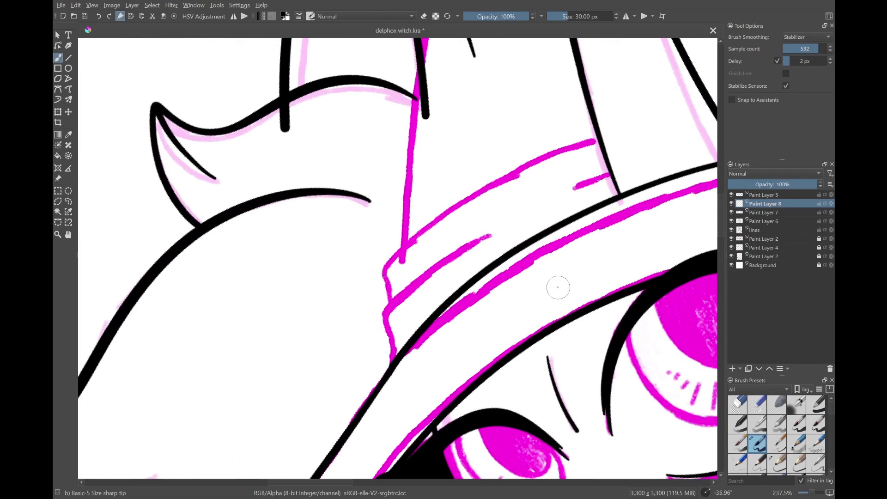
drag(483, 226, 390, 342)
scroll(560, 147, down, 3)
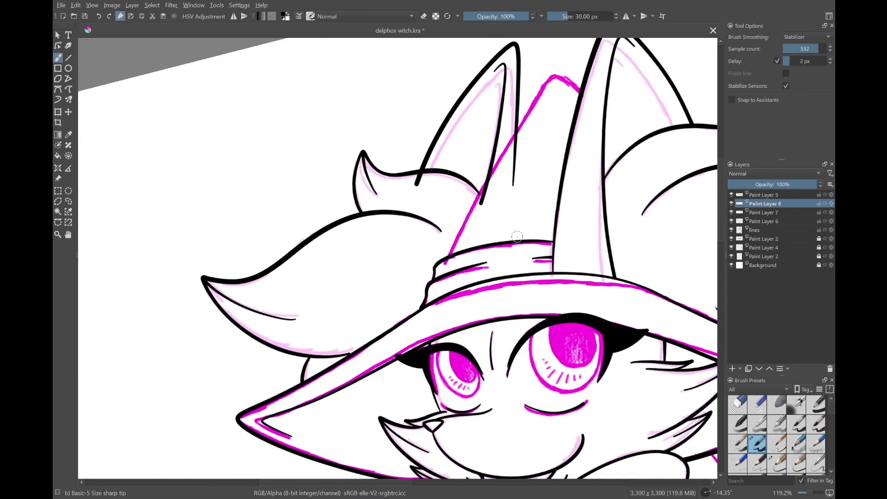
Ink the hat band's remaining creases and the hat's cone up to its bent tip in black
scroll(455, 234, up, 3)
drag(469, 272, 468, 309)
scroll(468, 309, down, 3)
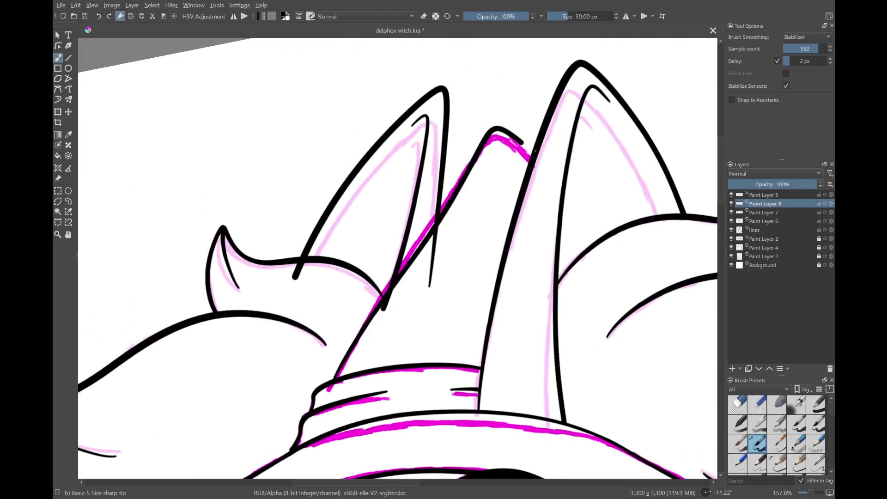
scroll(536, 150, down, 3)
scroll(530, 288, up, 3)
Erase the left ear's lines where they overlap the hat's cone on Paint Layer 6
scroll(530, 288, up, 2)
key(Page_Down)
key(Page_Down)
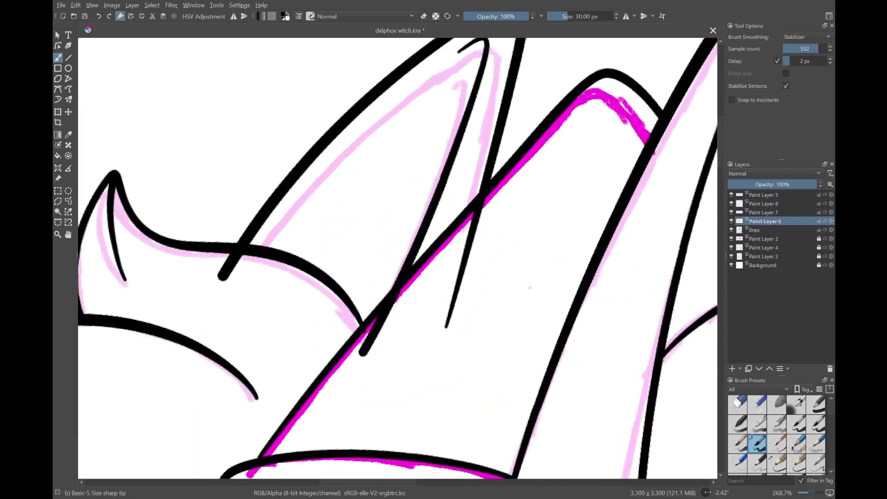
key(ctrl+shift+a)
mouse_move(466, 203)
mouse_down()
mouse_move(356, 337)
mouse_move(462, 208)
mouse_up()
key(Page_Up)
scroll(462, 208, down, 8)
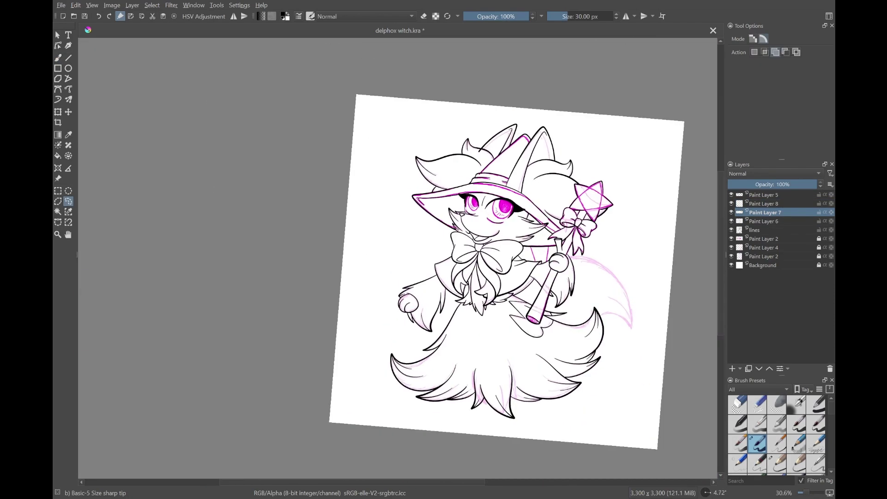
Hide the three sketch layers and make Paint Layer 6 active to check the inked ears and hat
click(731, 238)
click(731, 247)
click(731, 256)
key(Page_Down)
scroll(462, 175, up, 7)
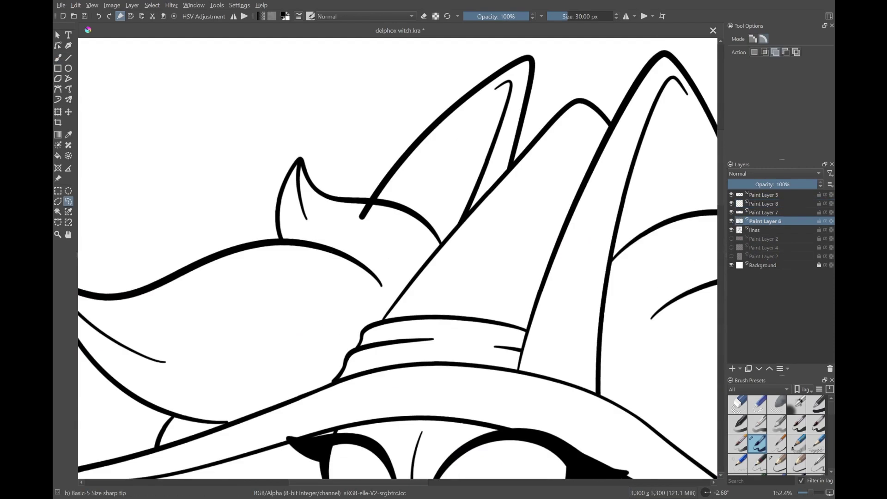
Show Paint Layer 4 and the lower Paint Layer 2 again, toggling Paint Layer 6 off and on to check its lines
scroll(397, 259, down, 7)
click(731, 248)
click(731, 256)
click(731, 221)
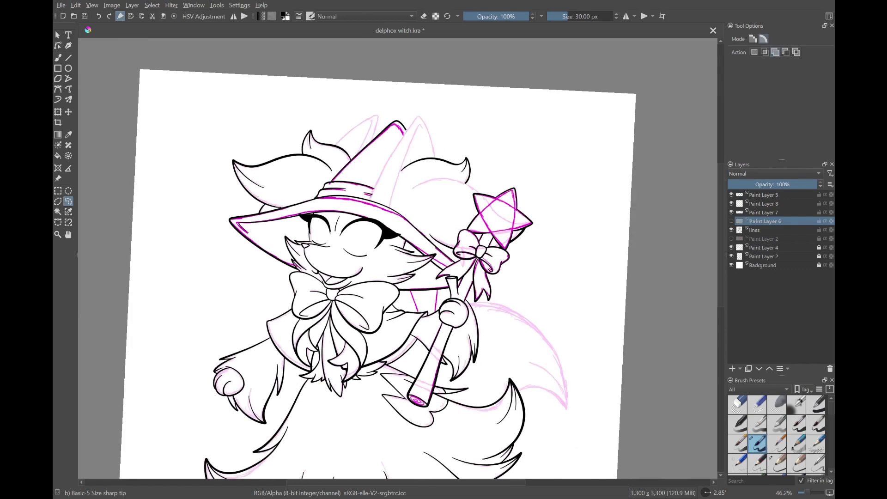
click(731, 220)
Ink the two slanted lines between the hat brim and the cape on Paint Layer 6, trimming overlapping ends
scroll(436, 241, up, 8)
key(b)
scroll(385, 289, up, 4)
key(ctrl+r)
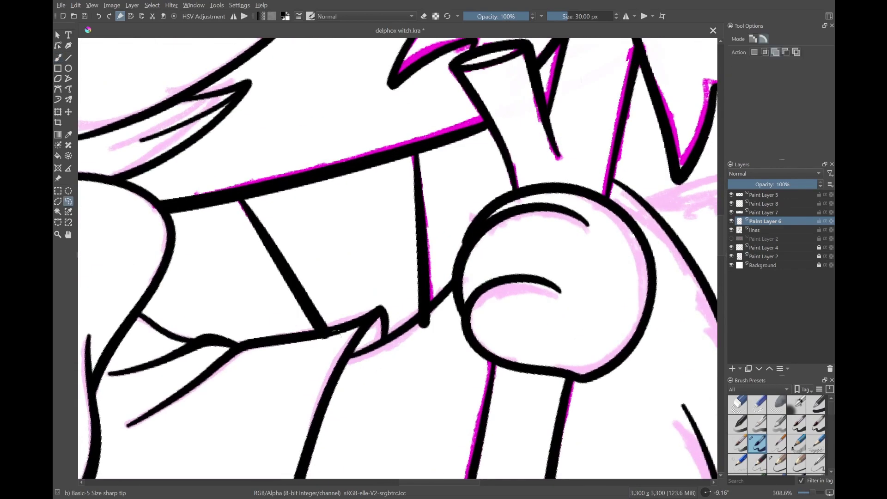
scroll(397, 259, down, 5)
scroll(397, 259, up, 3)
Ink the large tail's outline in black on Paint Layer 6 and erase its end overlapping the arm fur above the hand
key(b)
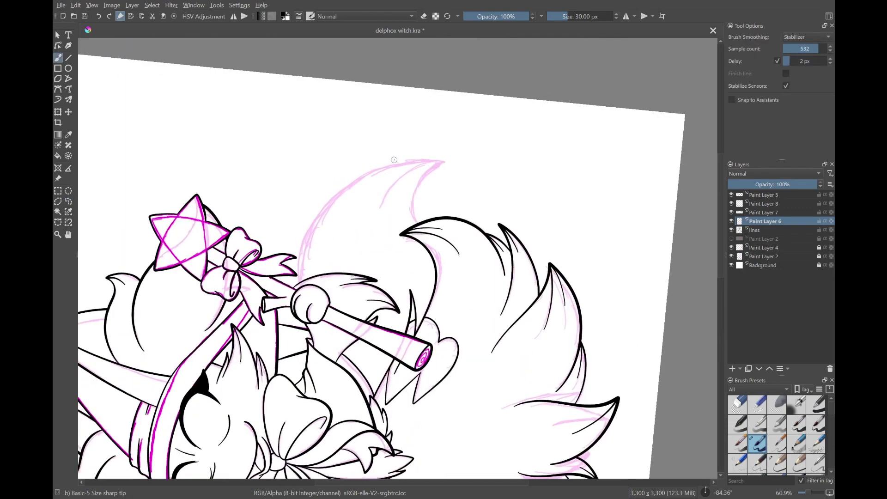
mouse_move(274, 303)
mouse_down()
mouse_move(347, 172)
mouse_move(451, 160)
mouse_up()
scroll(471, 223, up, 7)
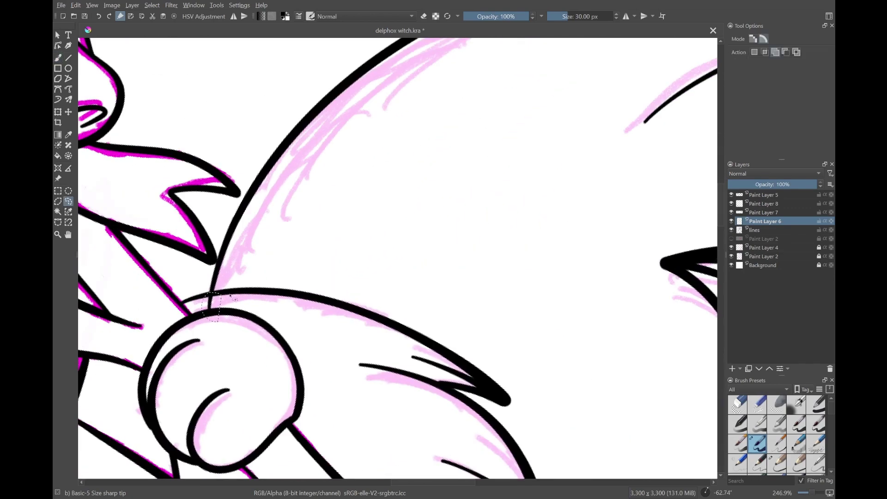
key(ctrl+r)
drag(463, 228, 457, 231)
Hide the remaining sketch layers and merge Paint Layers 8, 7 and 6 down into the lines layer
scroll(397, 259, down, 8)
key(5)
click(765, 203)
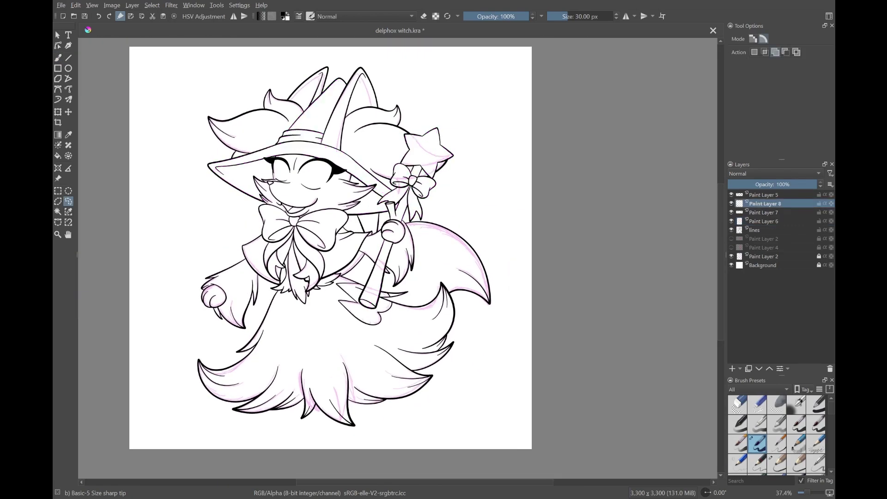
click(731, 247)
click(730, 256)
key(ctrl+e)
key(ctrl+e)
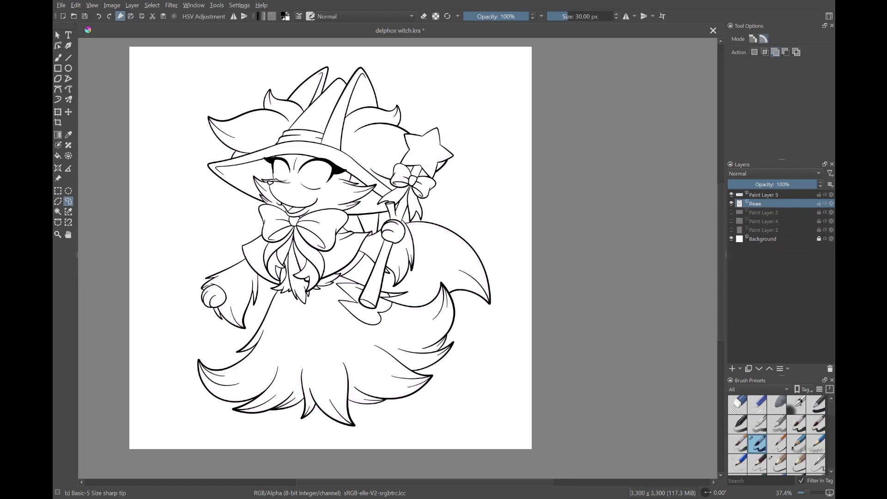
Add a new layer and ink an upper highlight arc and a small round highlight in both eyes
key(b)
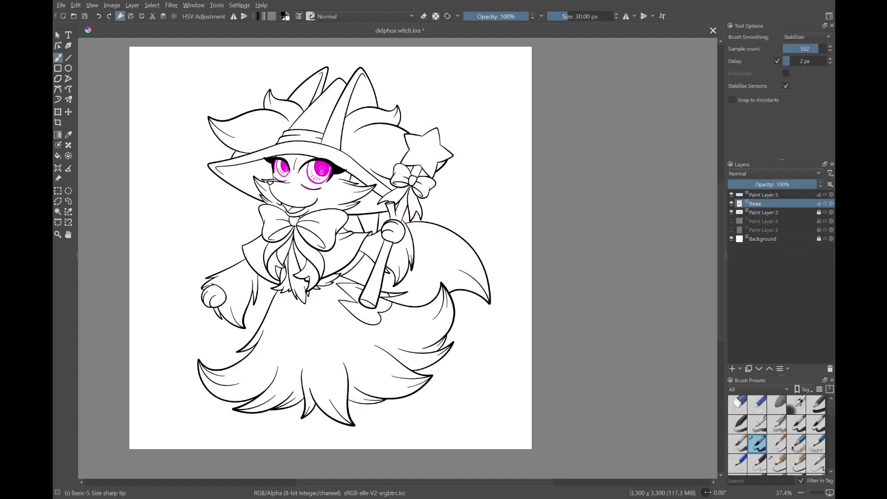
key(Insert)
ctrl+scroll(319, 176, up, 8)
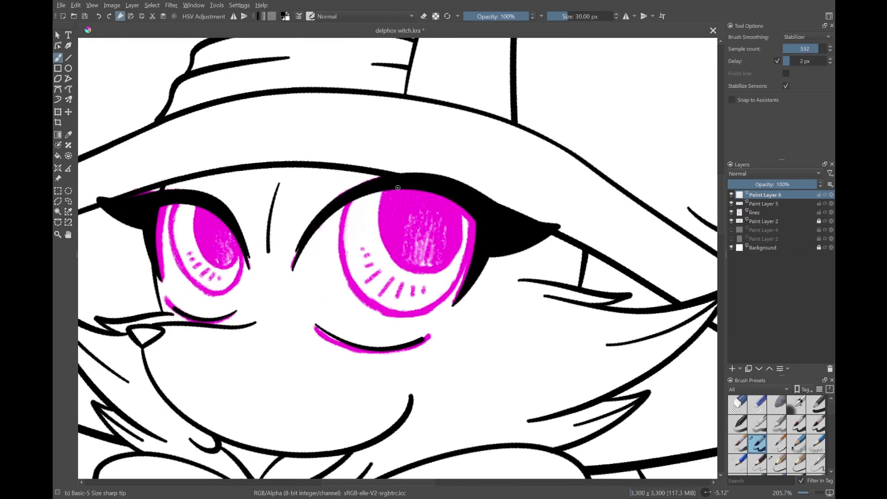
scroll(221, 238, up, 3)
drag(365, 295, 363, 297)
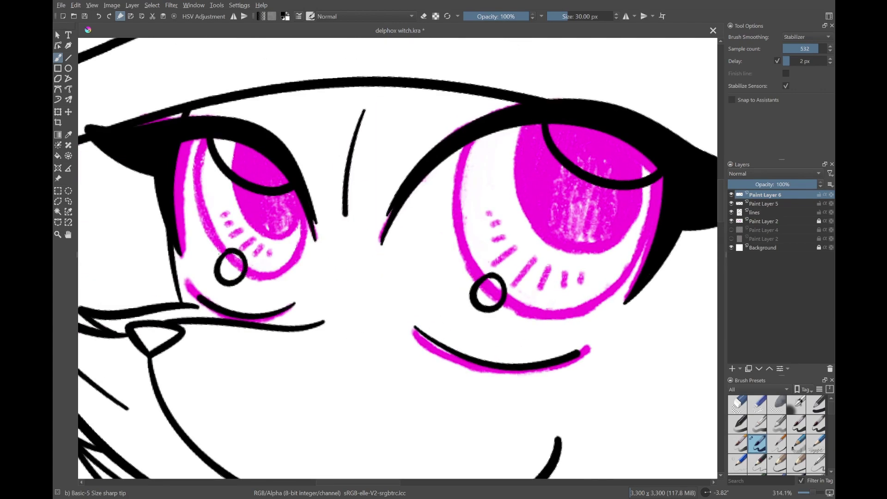
Add another layer, ink the iris outlines of both eyes in black, and hide the eye sketch
scroll(513, 230, down, 3)
scroll(513, 230, up, 2)
key(Insert)
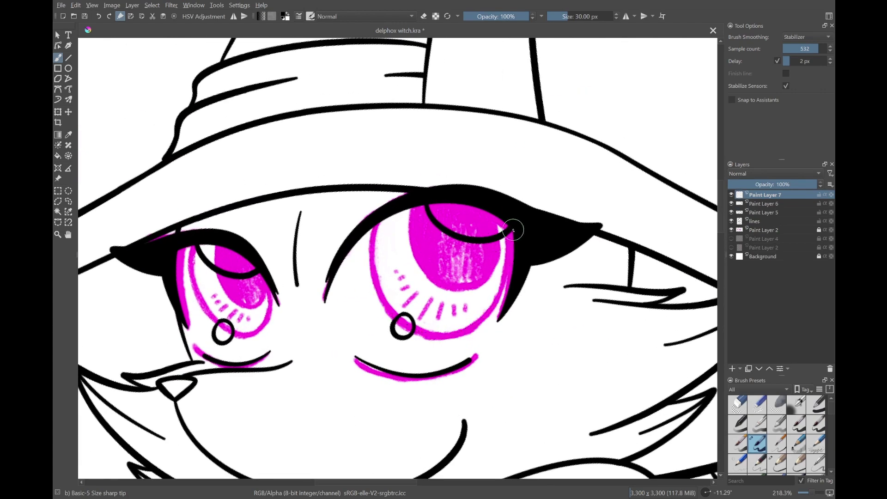
scroll(453, 338, down, 3)
click(730, 229)
scroll(256, 305, up, 4)
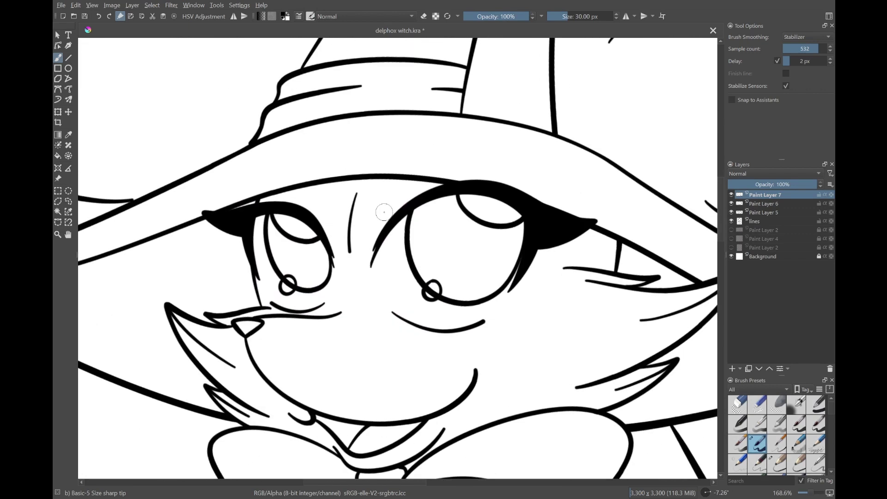
Erase the iris lines that run through the small round highlights of both eyes
key(e)
scroll(508, 311, down, 3)
key(e)
scroll(476, 222, up, 2)
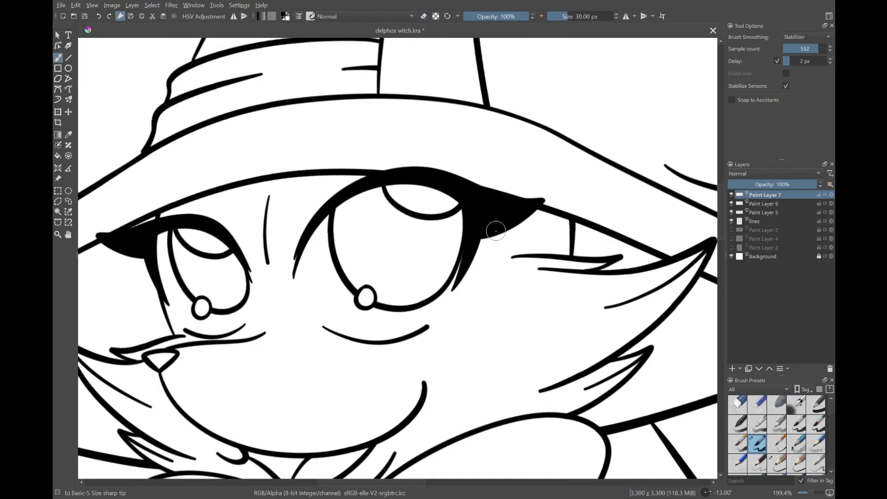
Ink the pupil outlines of both eyes over the eye sketch and merge the eye layers into Paint Layer 5
click(731, 229)
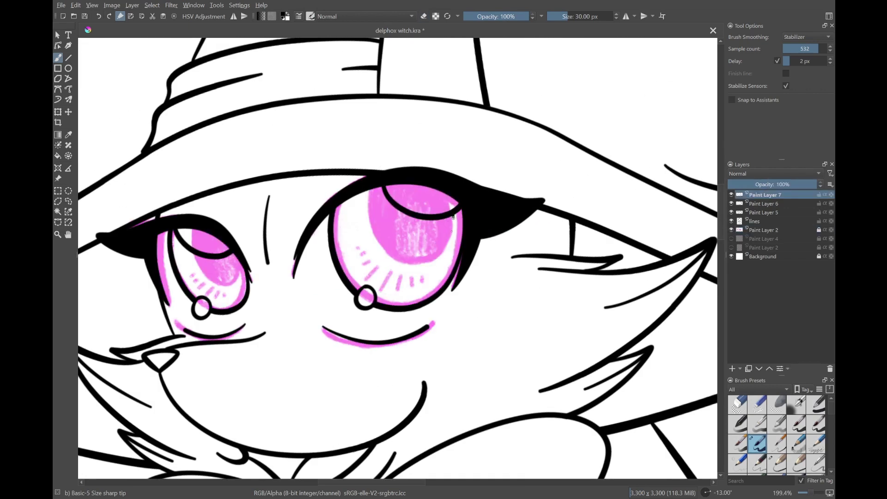
scroll(239, 279, down, 5)
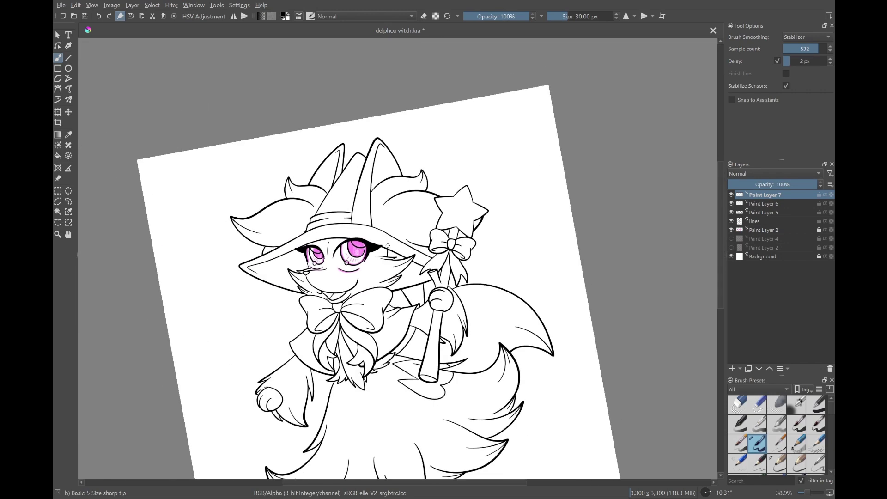
click(731, 230)
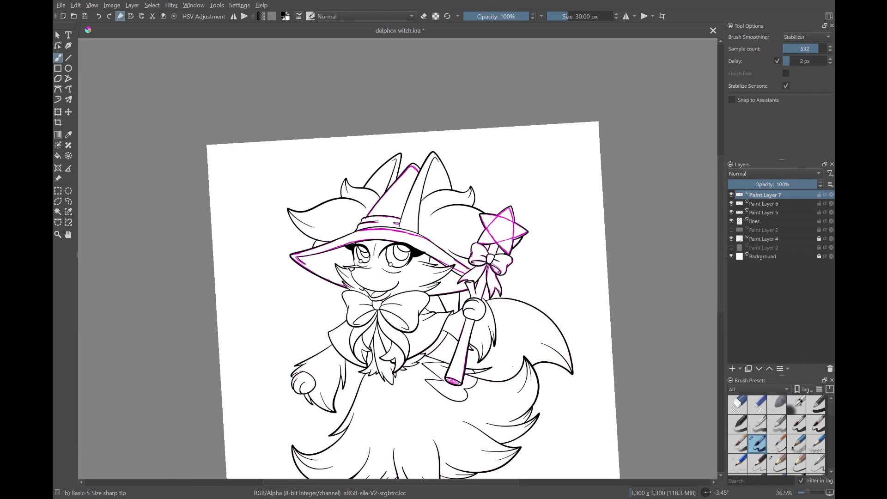
key(ctrl+e)
key(ctrl+e)
Ink the spiral on the wand's cut end and the small ring on the branch stub above the hand
scroll(400, 287, up, 10)
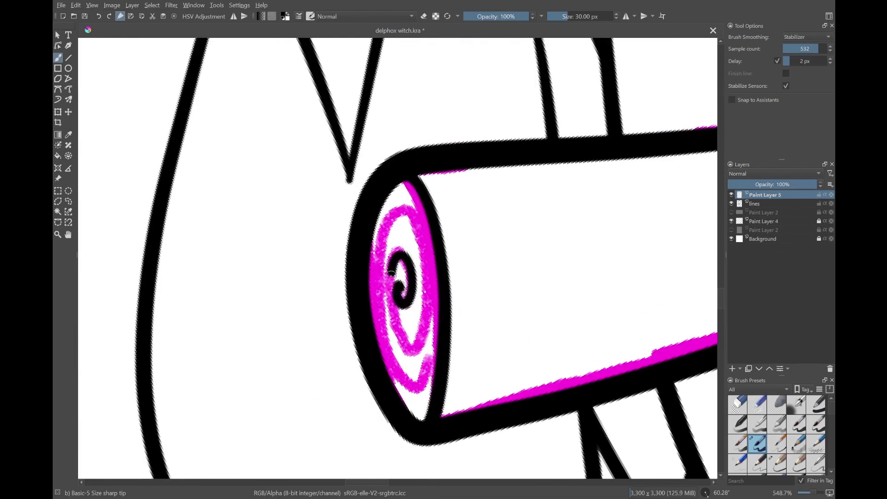
scroll(391, 274, down, 6)
scroll(495, 265, up, 8)
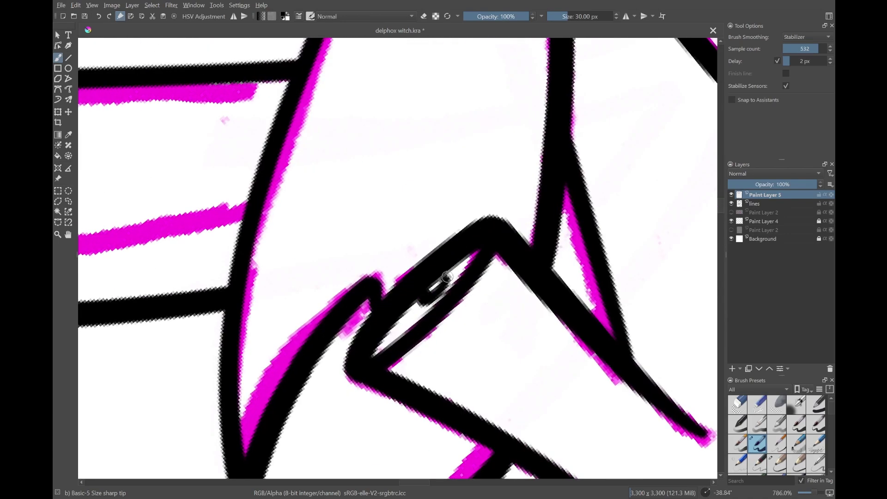
Hide the Paint Layer 4 sketch and save the drawing
scroll(448, 277, down, 8)
click(731, 221)
key(ctrl+s)
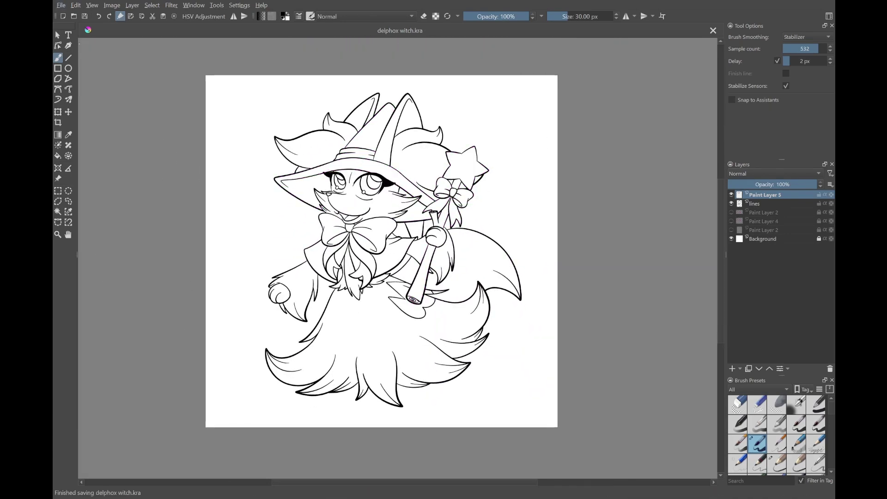
Select the ears, face, chest fur and tail from the lines layer and fill them with yellow on Paint Layer 6
click(762, 203)
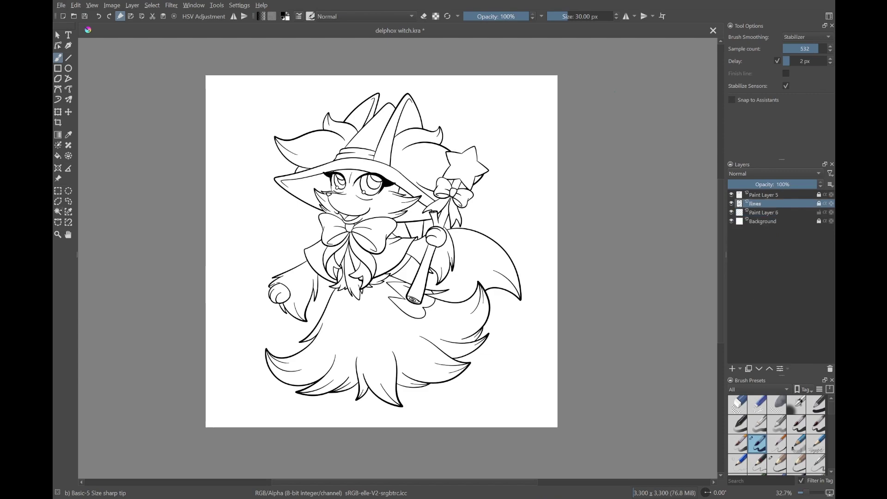
click(407, 111)
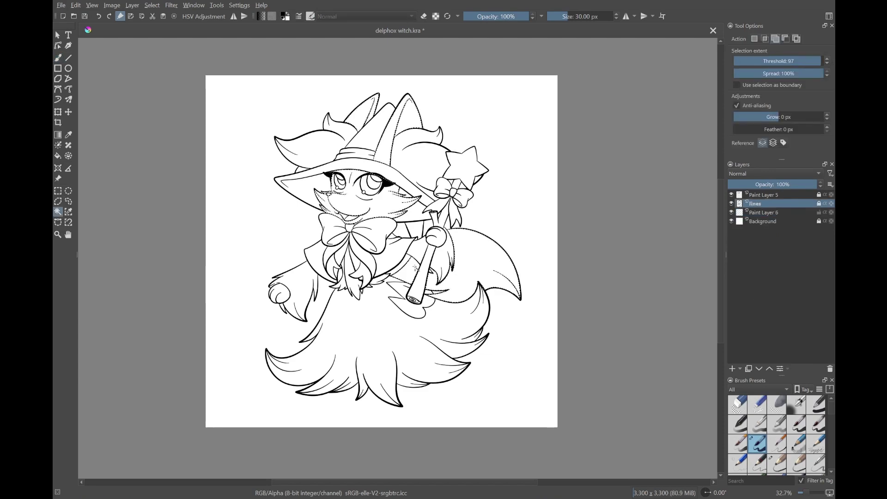
scroll(377, 295, up, 3)
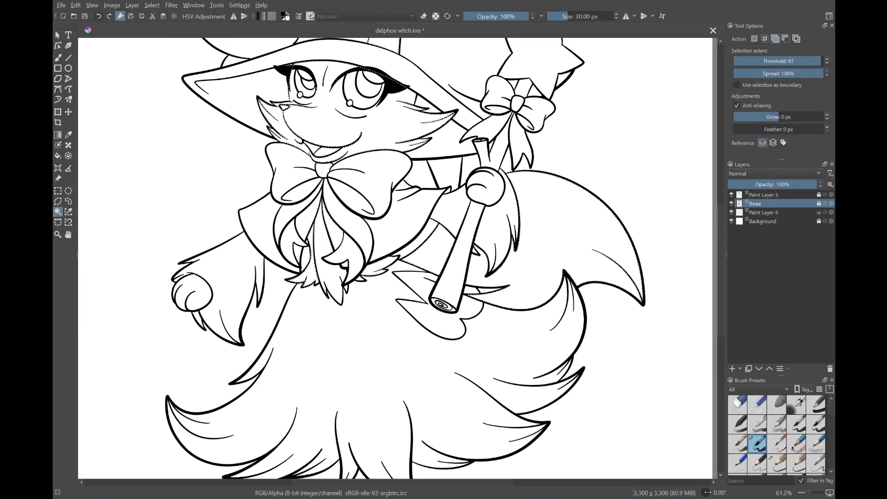
scroll(395, 259, down, 3)
key(Page_Down)
key(f)
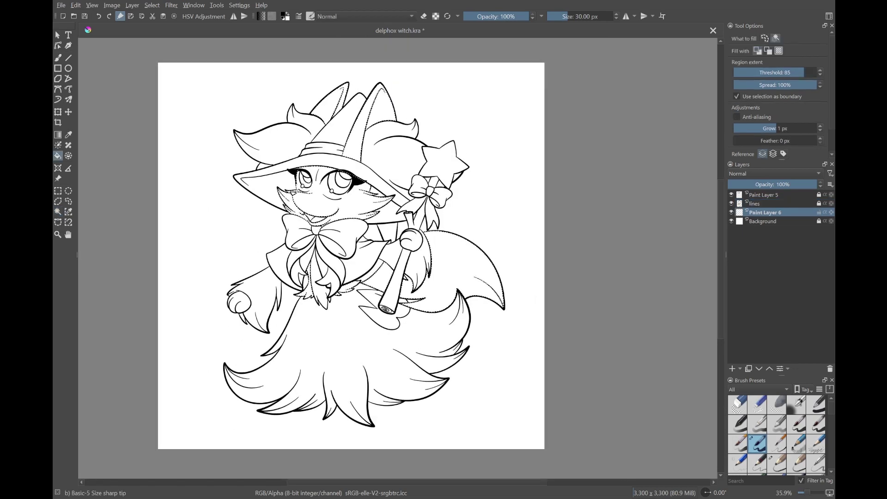
key(shift+BackSpace)
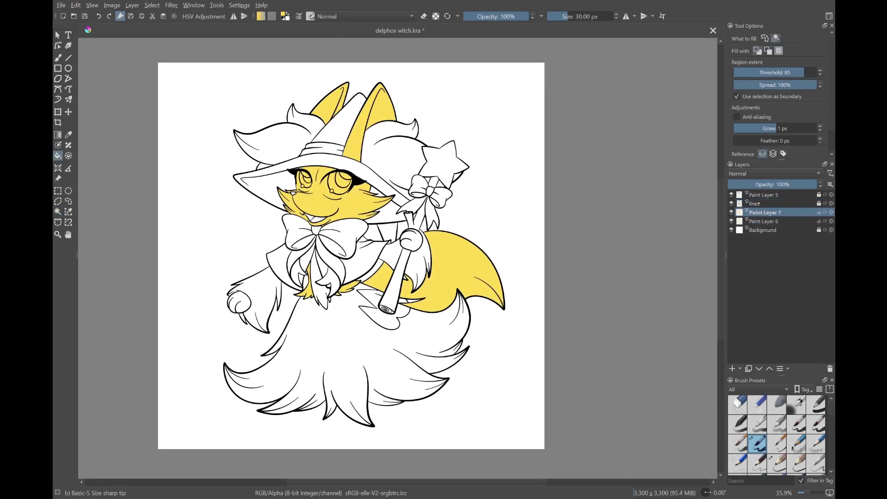
Select the skirt fur and both arms' fur from the lines layer and fill them with dark red on Paint Layer 7
key(Page_Up)
key(q)
click(358, 343)
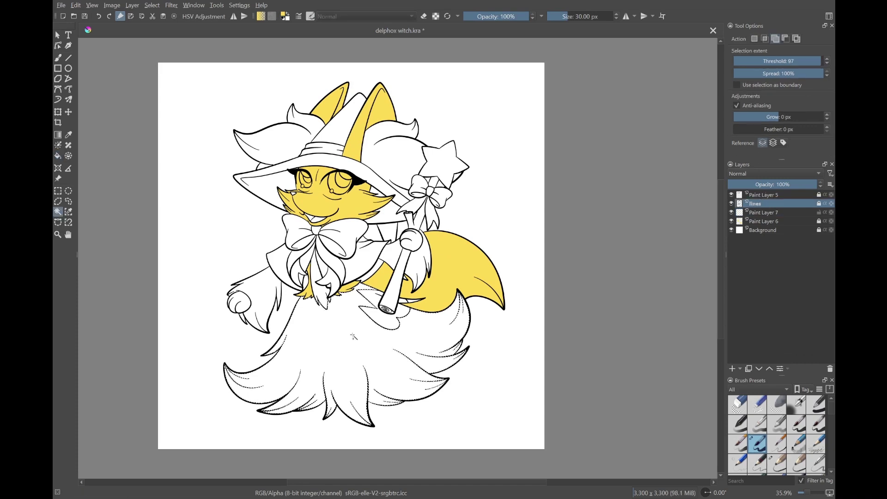
key(Page_Down)
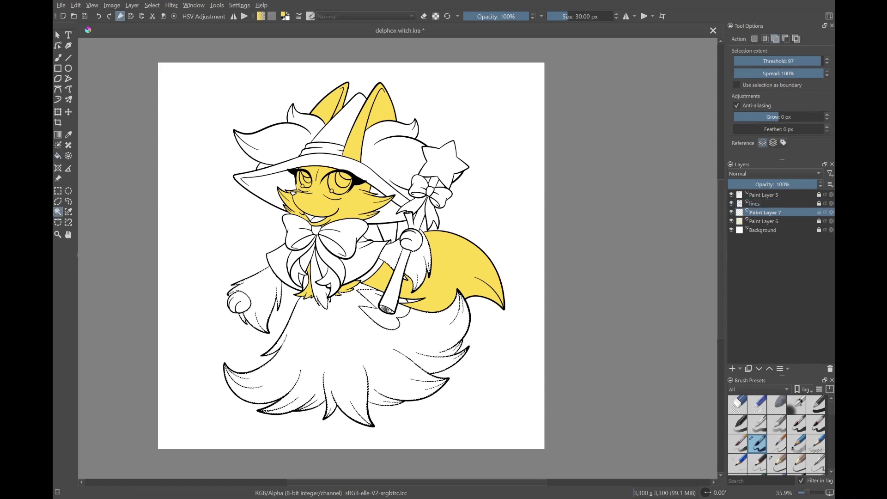
key(f)
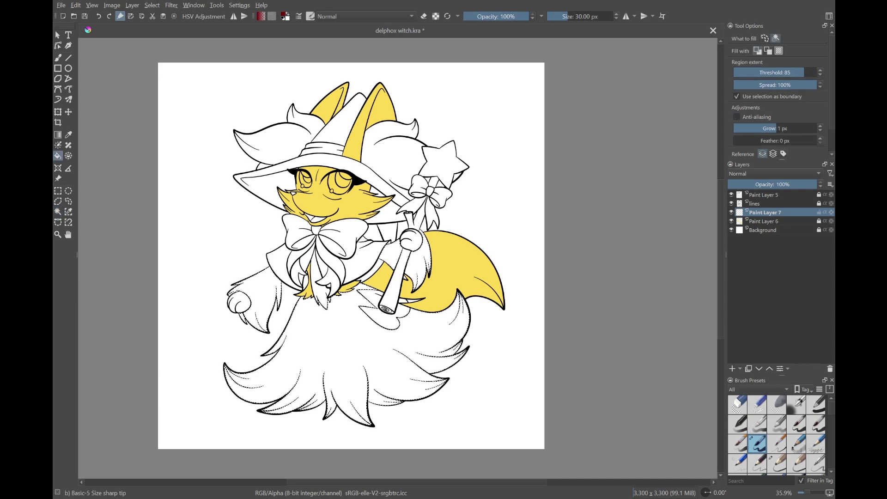
click(351, 370)
click(416, 259)
click(252, 300)
key(ctrl+shift+a)
key(minus)
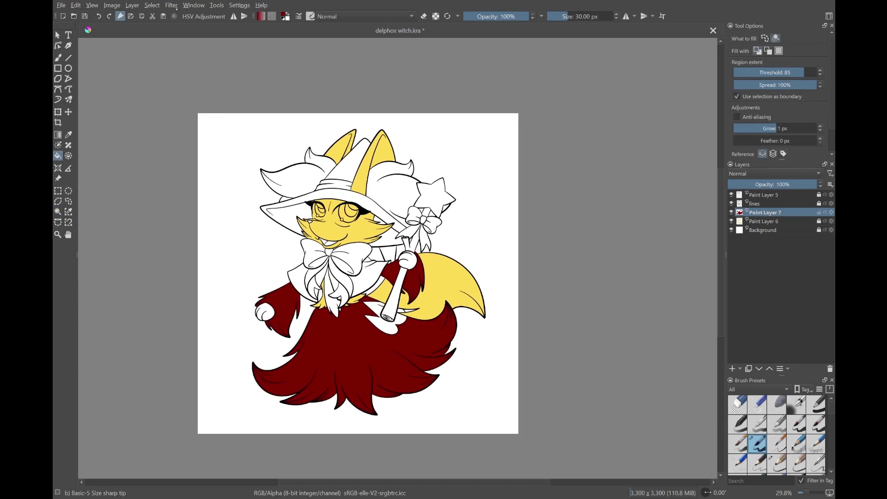
Add a new layer and fill the ear fur tufts, the nose and the flame marking at the hip with orange
key(Insert)
key(Page_Up)
key(q)
scroll(427, 201, up, 3)
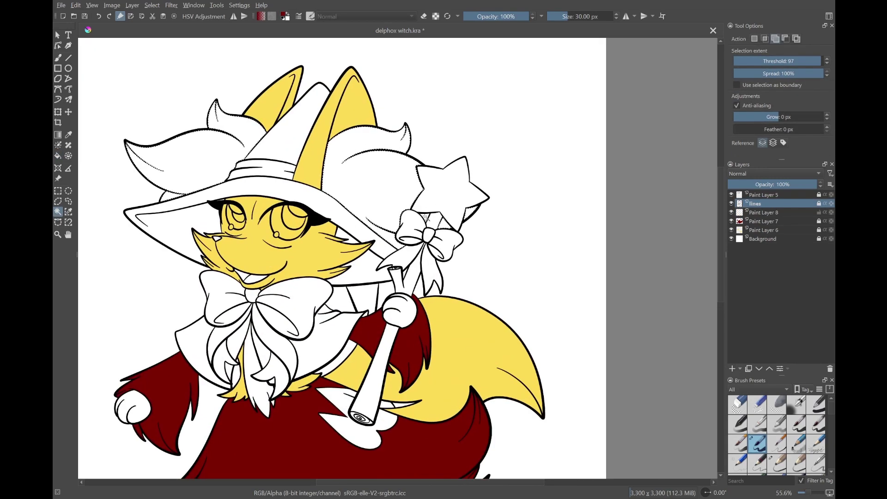
scroll(384, 406, down, 1)
key(Page_Down)
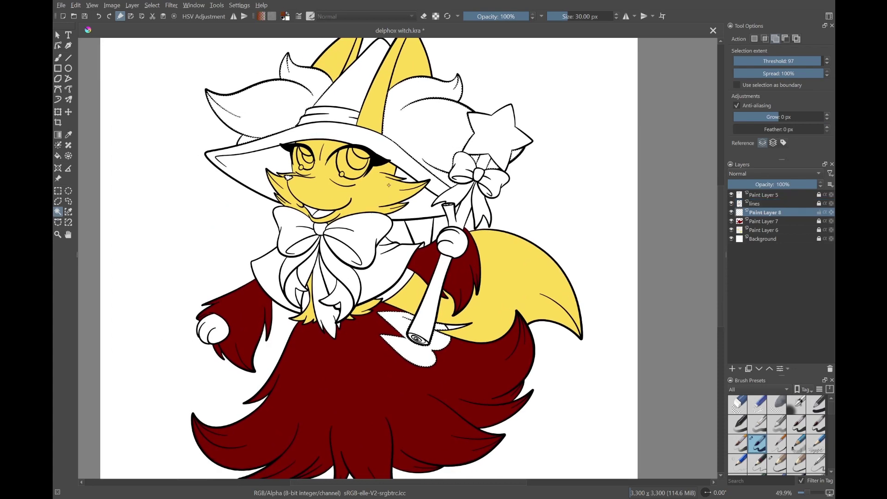
key(f)
click(389, 185)
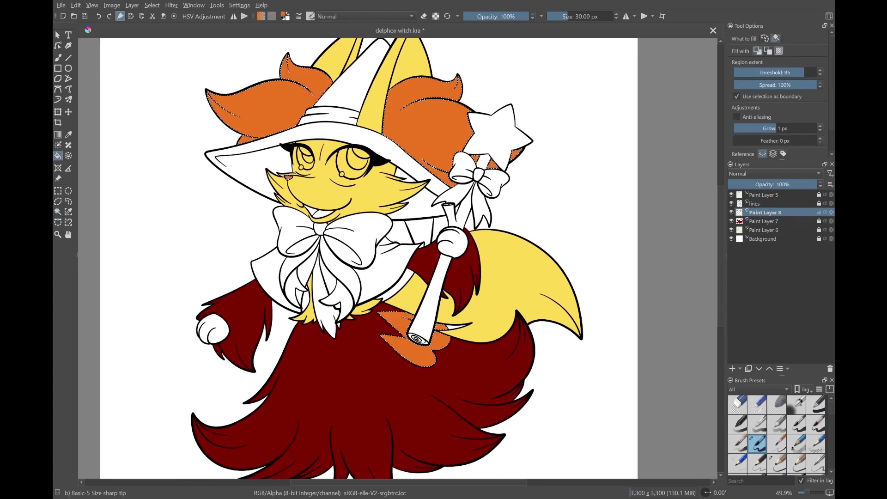
key(ctrl+shift+a)
Fill the small white fur spike behind the wand's lower end with dark red on Paint Layer 7
key(Page_Down)
scroll(398, 258, down, 3)
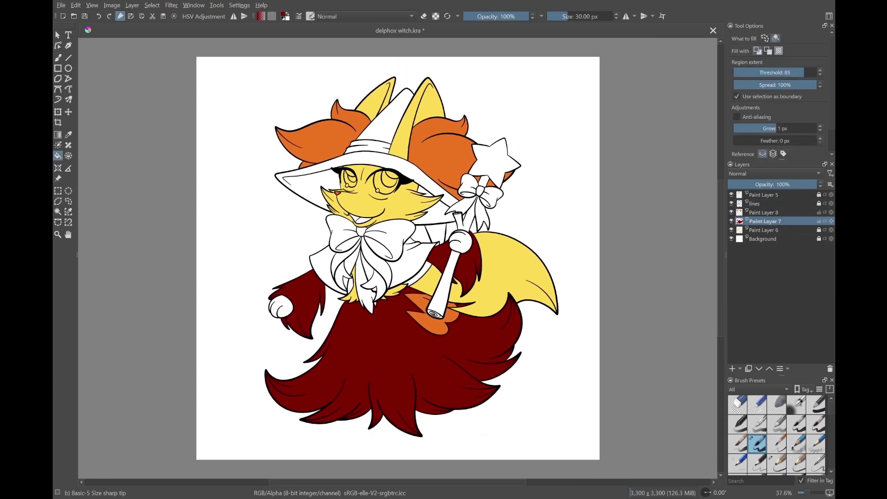
scroll(398, 258, up, 1)
Fill the star at the wand's tip with yellow on Paint Layer 6
key(Page_Up)
key(Page_Up)
key(Page_Down)
key(Page_Down)
key(Page_Down)
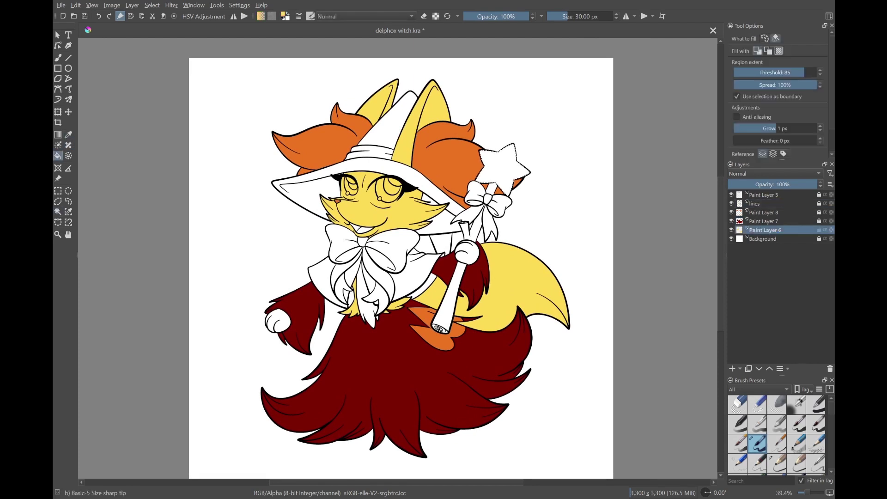
key(shift+BackSpace)
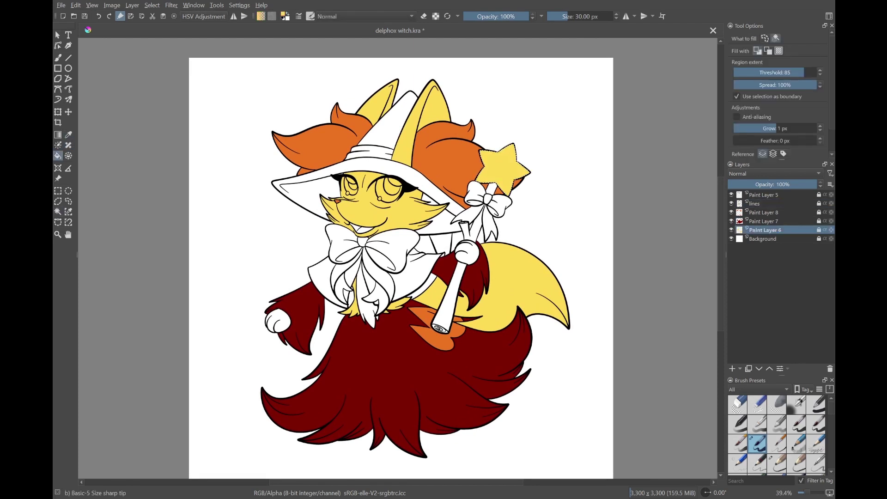
Add a new layer below the lines and fill the witch hat and cape with purple, selecting their areas from the line art
key(Page_Up)
key(Page_Up)
key(Insert)
key(Page_Up)
key(q)
click(393, 130)
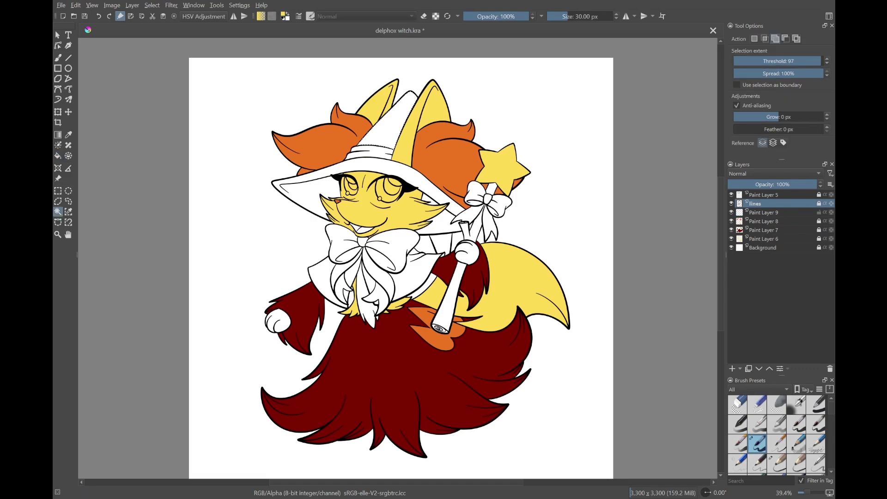
scroll(399, 258, up, 3)
scroll(399, 257, down, 2)
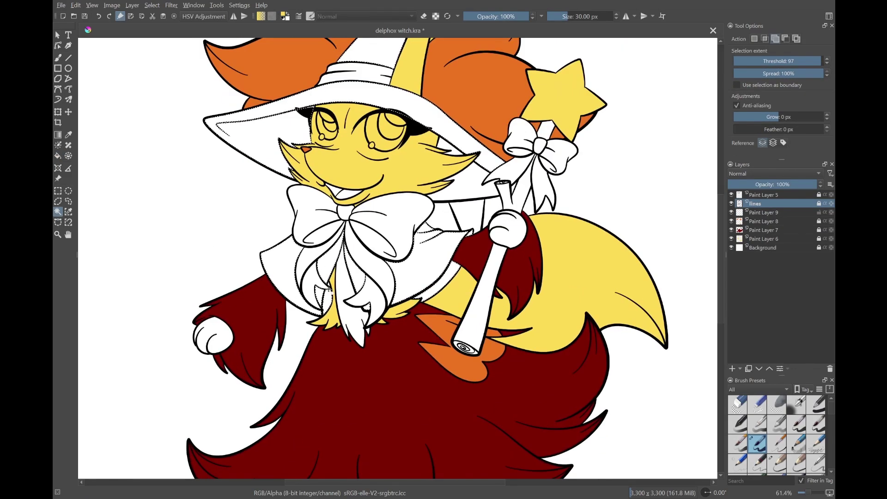
scroll(398, 258, down, 1)
scroll(322, 150, up, 1)
key(Page_Down)
key(f)
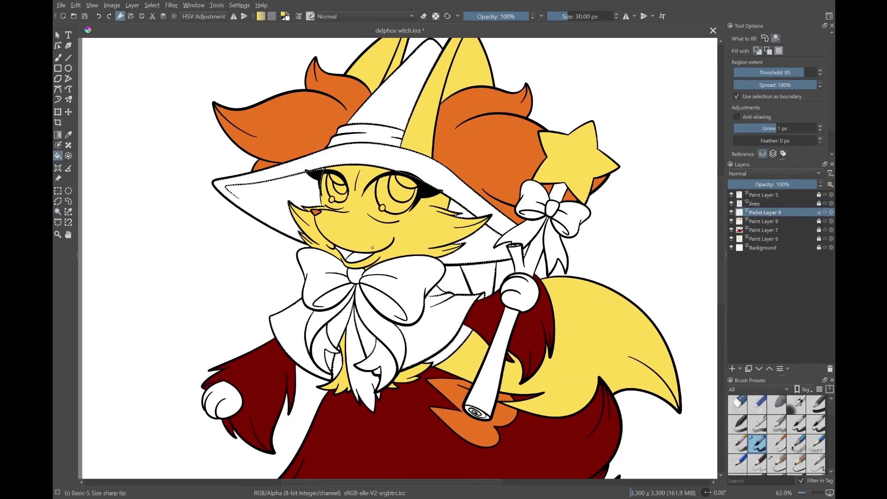
click(387, 219)
scroll(387, 219, down, 3)
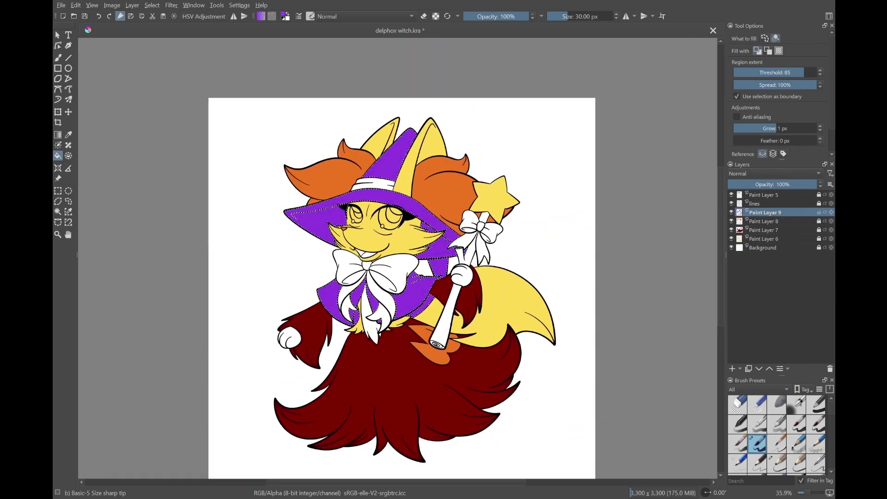
key(ctrl+shift+a)
Select both paws and fill them with dark grey on Paint Layer 9
scroll(402, 286, up, 1)
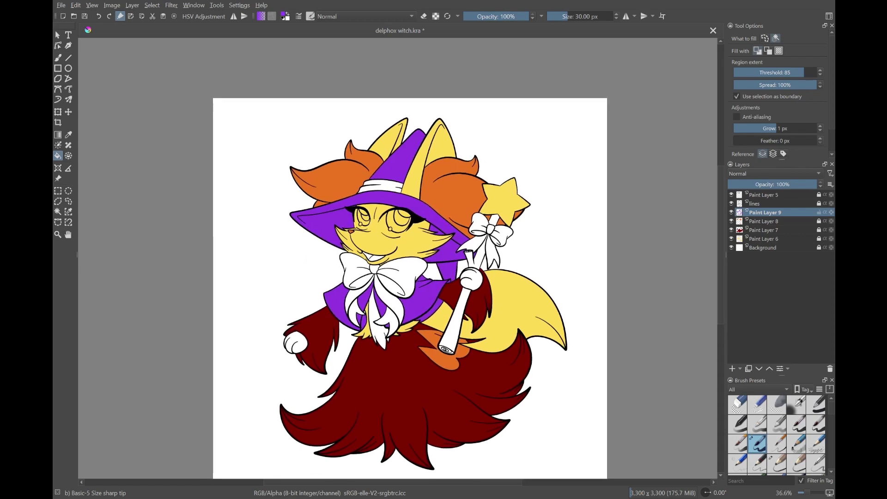
key(q)
click(289, 338)
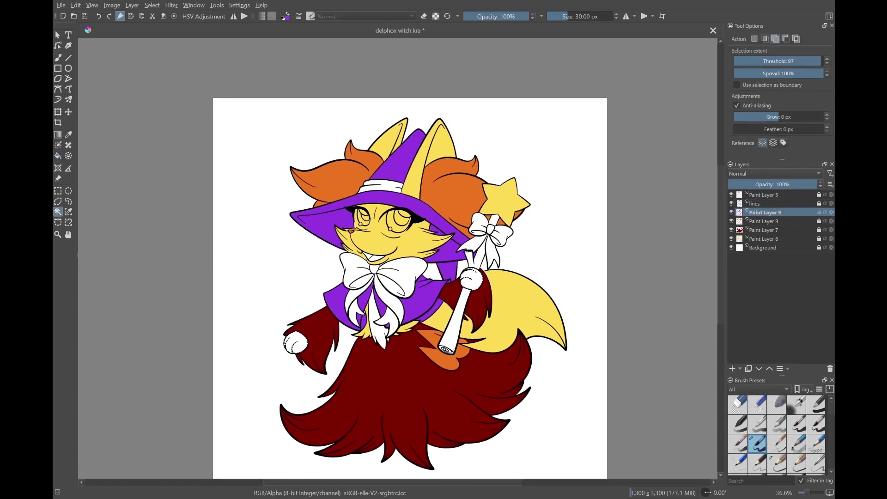
key(shift+BackSpace)
key(f)
Add a new layer and fill the hat band, the chest bow and the wand's bow with bright pink
key(Insert)
key(Page_Up)
key(q)
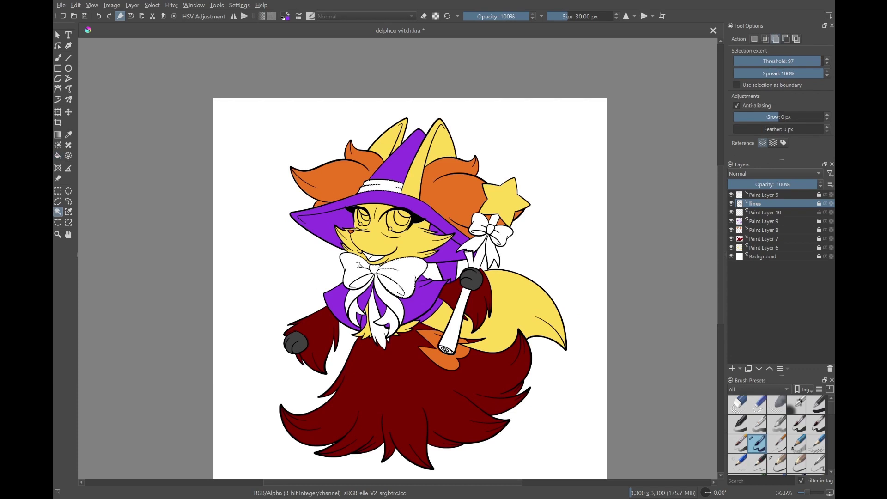
key(Page_Down)
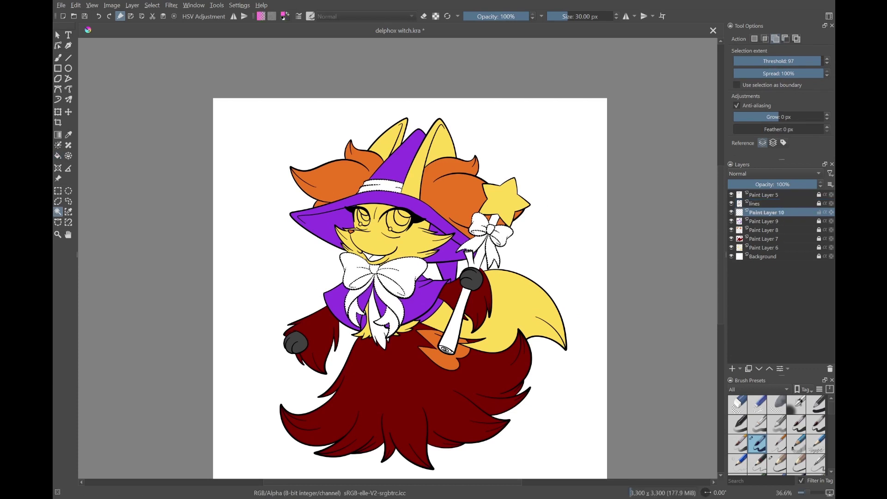
key(f)
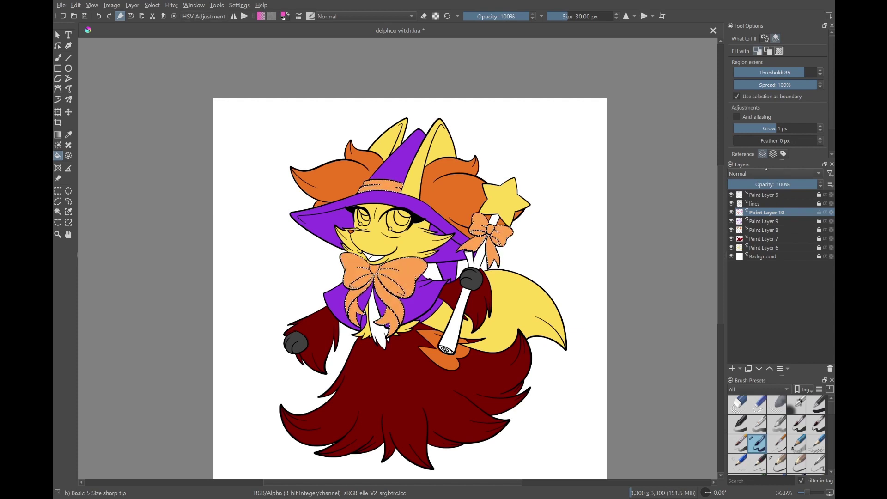
scroll(411, 287, up, 1)
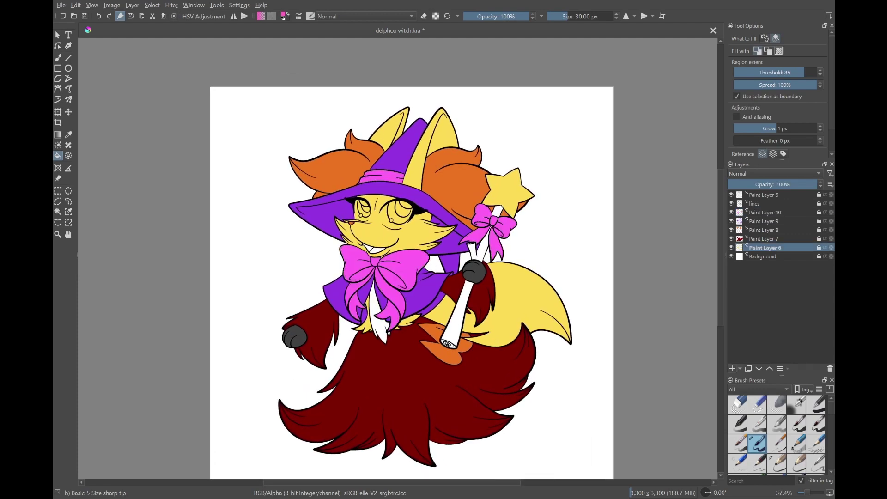
Select the wooden wand stick from the line art and fill it with brown on Paint Layer 11
scroll(549, 213, up, 6)
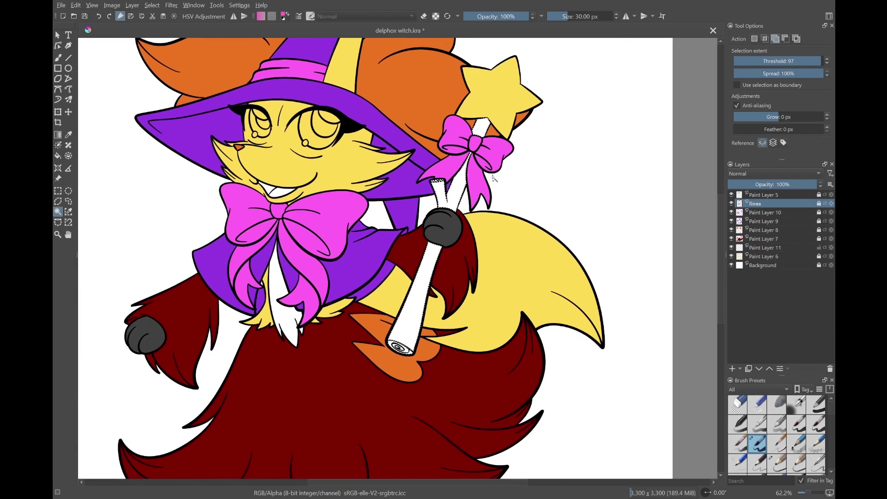
click(765, 248)
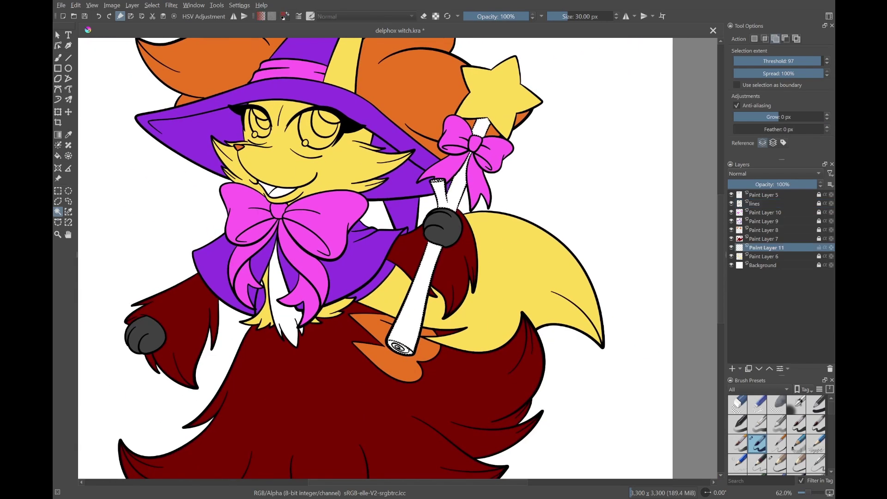
key(f)
key(shift+BackSpace)
scroll(403, 273, down, 4)
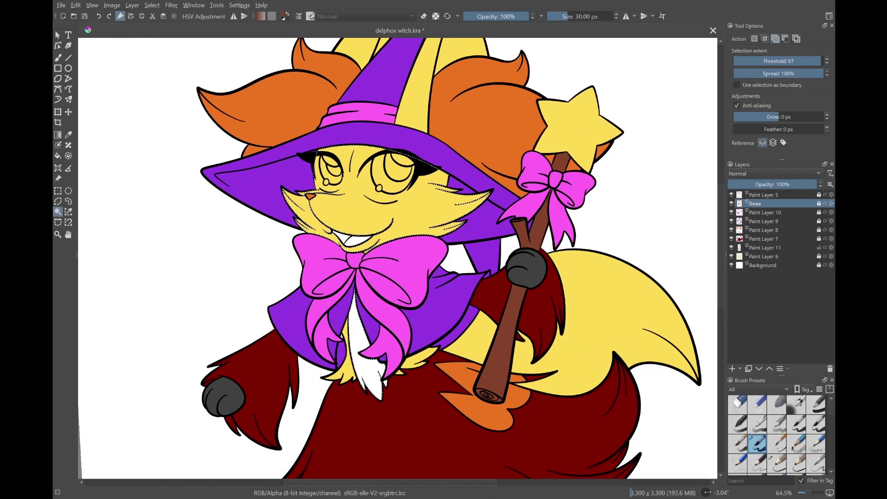
Hide the Background layer and brush a white boundary from the mouth corner up to the cheek fur on Paint Layer 11
click(765, 248)
key(b)
click(731, 265)
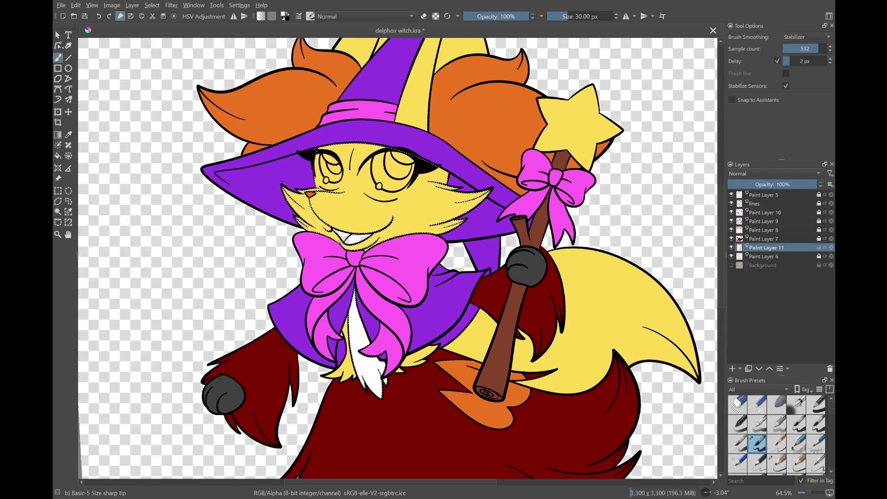
scroll(397, 231, up, 5)
drag(425, 233, 483, 234)
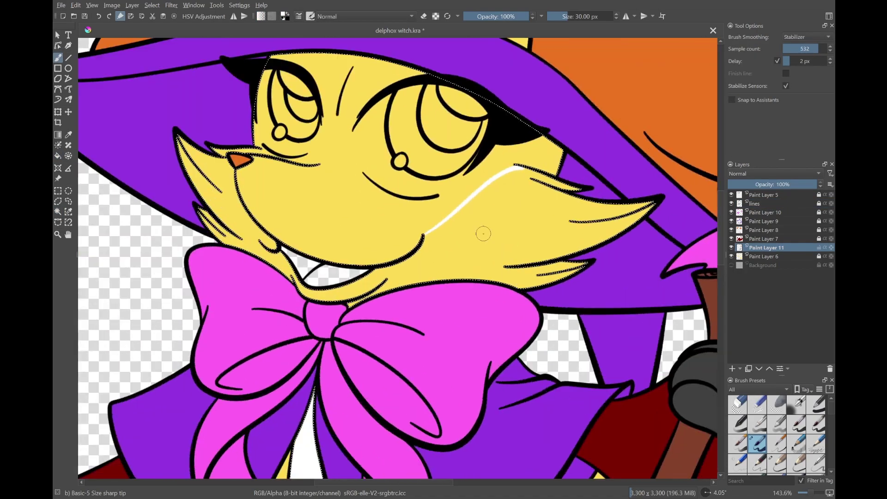
Close the gaps beside the muzzle and nose with white strokes, and fill the cheek and chin fur with white
scroll(483, 233, up, 5)
drag(277, 208, 249, 337)
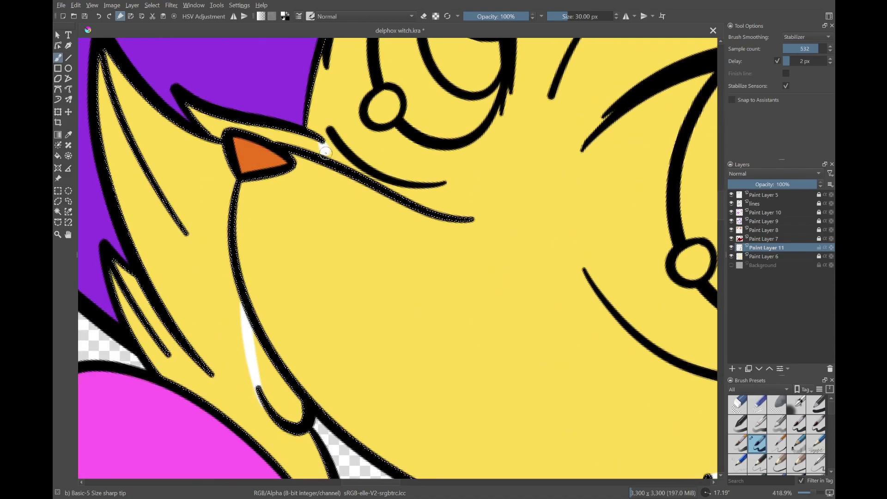
scroll(325, 152, down, 5)
scroll(264, 115, up, 6)
key(e)
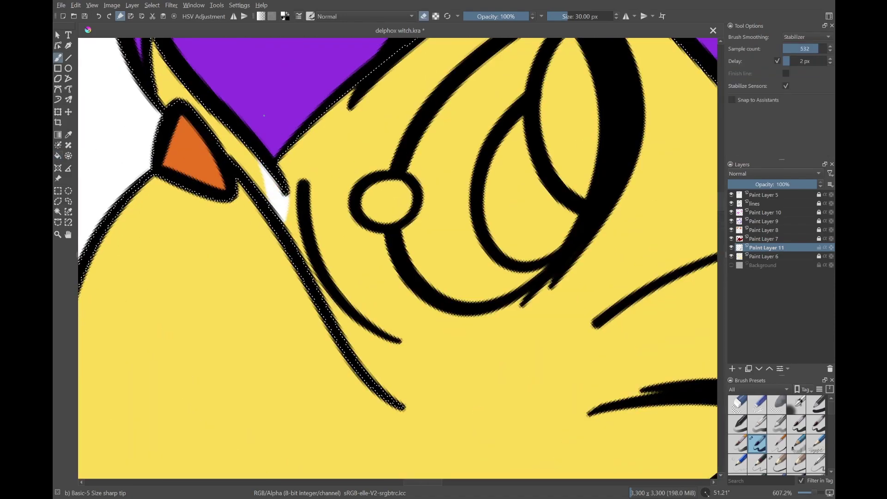
key(f)
scroll(264, 116, down, 8)
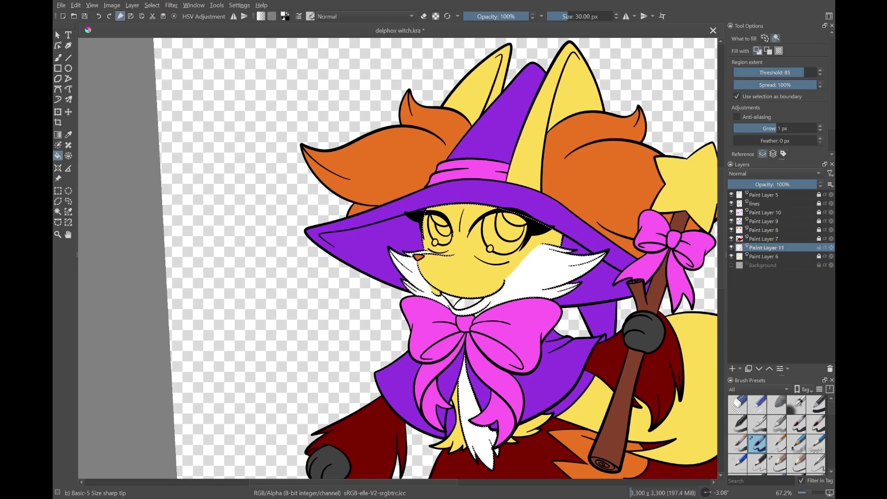
scroll(397, 259, down, 3)
Select the eye highlights from Paint Layer 5 and fill them with white on Paint Layer 11
scroll(397, 259, up, 6)
key(Page_Up)
key(Page_Up)
key(Page_Up)
key(Page_Up)
key(Page_Up)
key(Page_Up)
key(ctrl+shift+a)
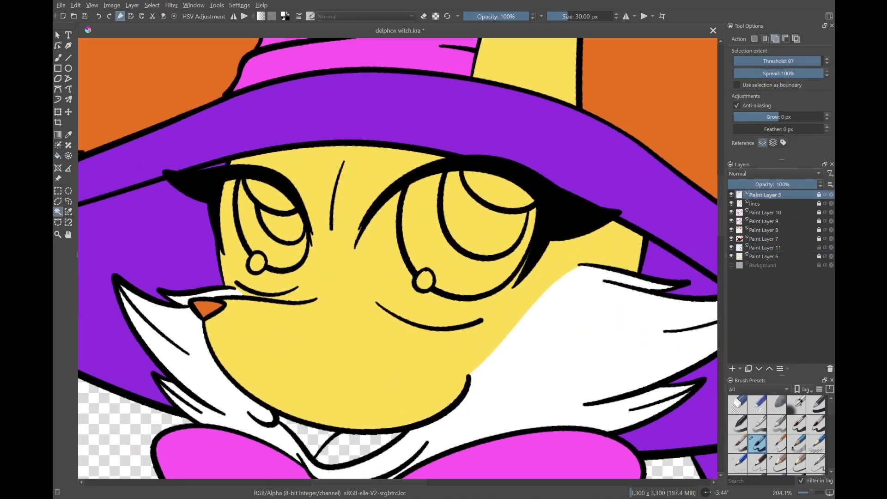
key(BackSpace)
key(ctrl+shift+a)
key(b)
key(Page_Down)
key(Page_Down)
key(Page_Down)
key(Page_Down)
key(Page_Down)
Outline the whites of both eyes with white brush strokes and fill them with white on Paint Layer 11
scroll(316, 145, up, 3)
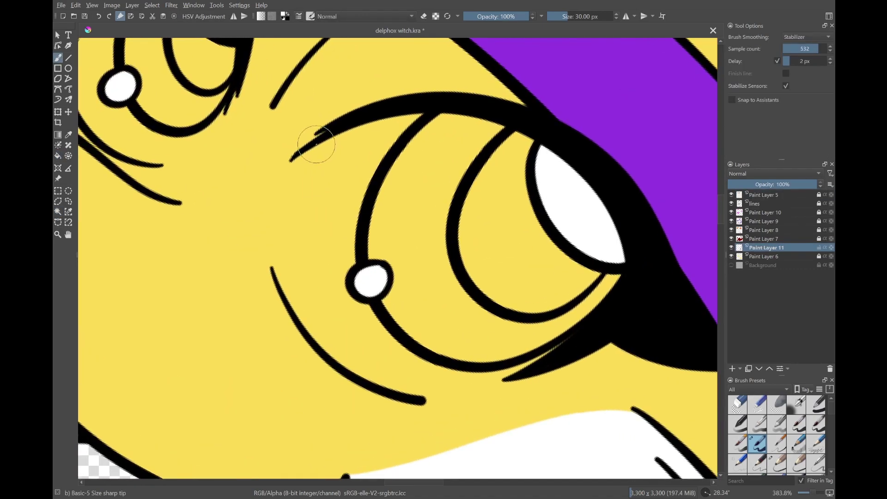
drag(273, 202, 320, 214)
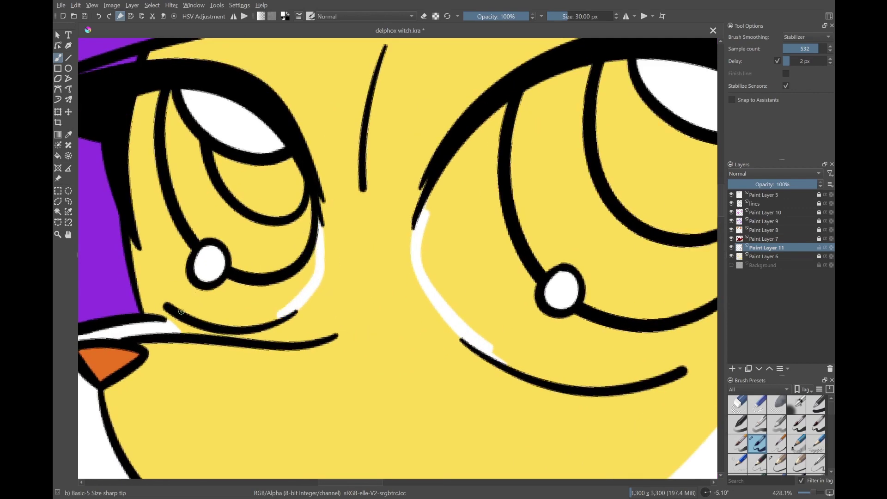
drag(154, 91, 172, 229)
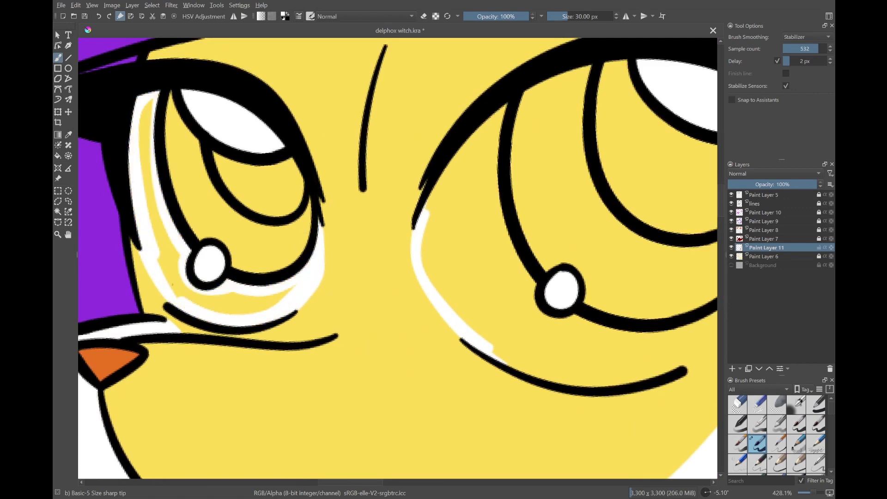
key(5)
scroll(661, 325, down, 2)
drag(411, 328, 451, 300)
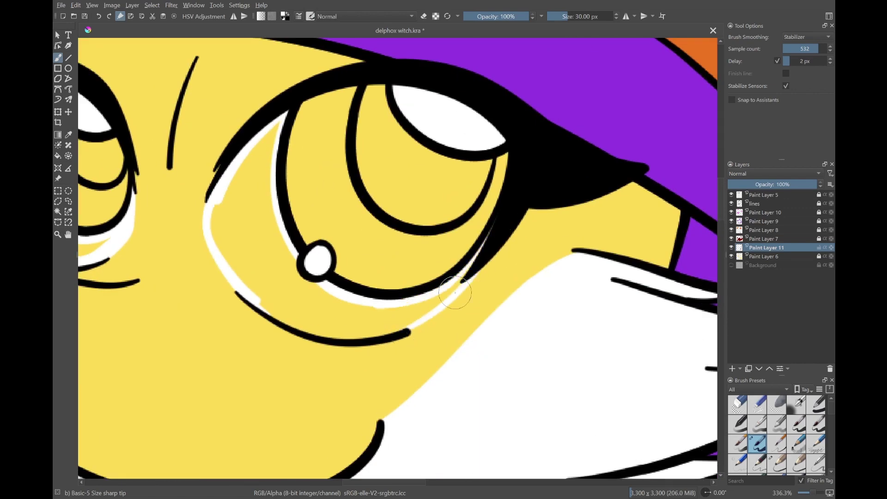
key(f)
Save the document
scroll(297, 326, down, 3)
key(2)
key(ctrl+s)
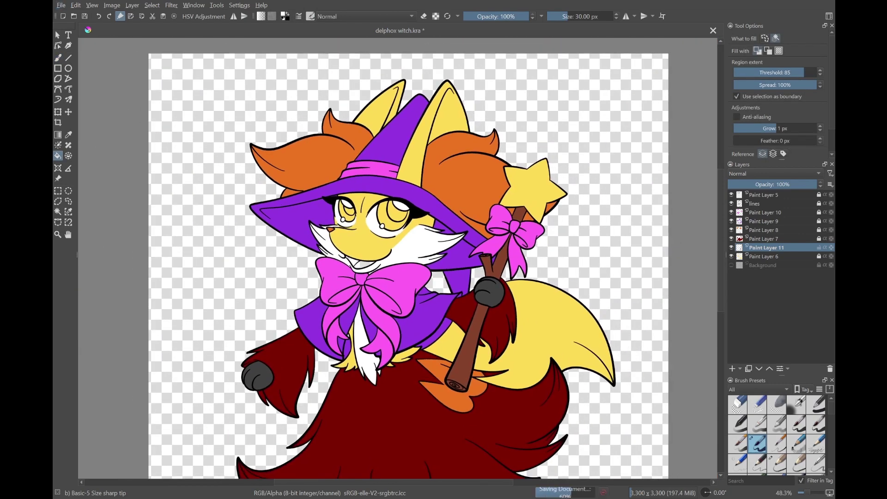
Add a new layer above Paint Layer 11 and fill the mouth's interior with dark red and the tongue with light pink
scroll(365, 251, up, 7)
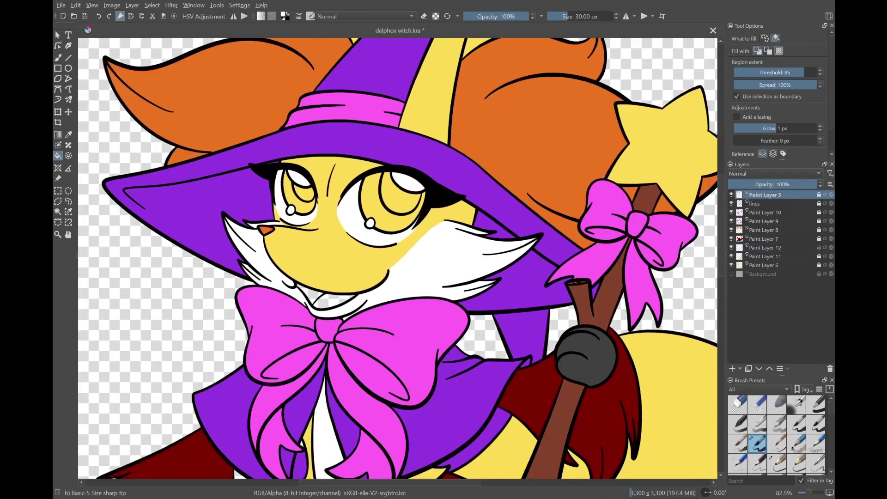
scroll(401, 304, down, 2)
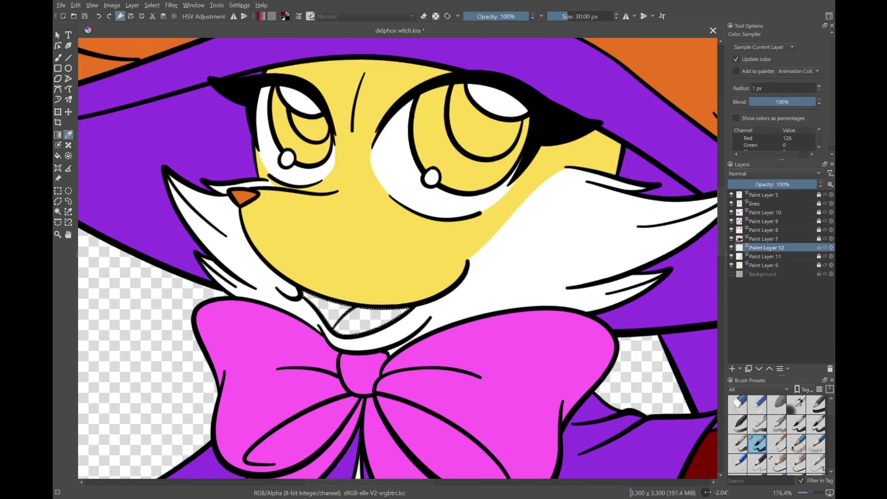
click(291, 299)
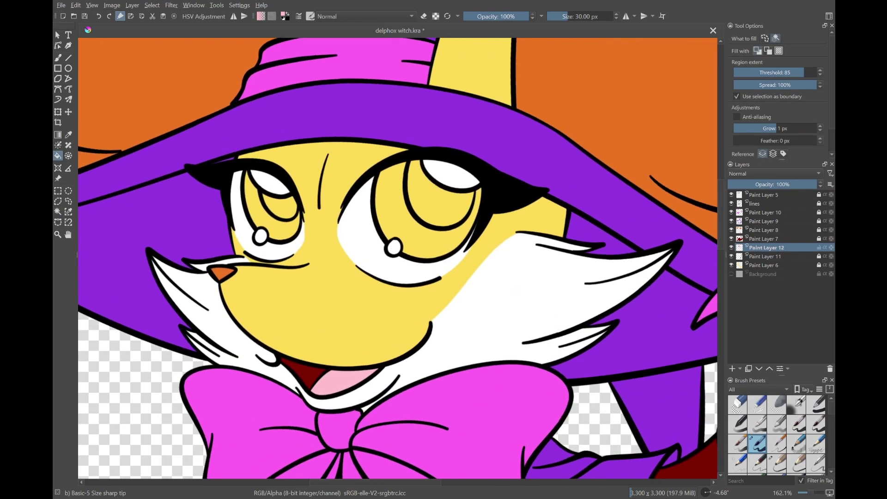
Select each pupil and fill it with a radial gradient from dark grey to black on Paint Layer 12
key(q)
click(441, 194)
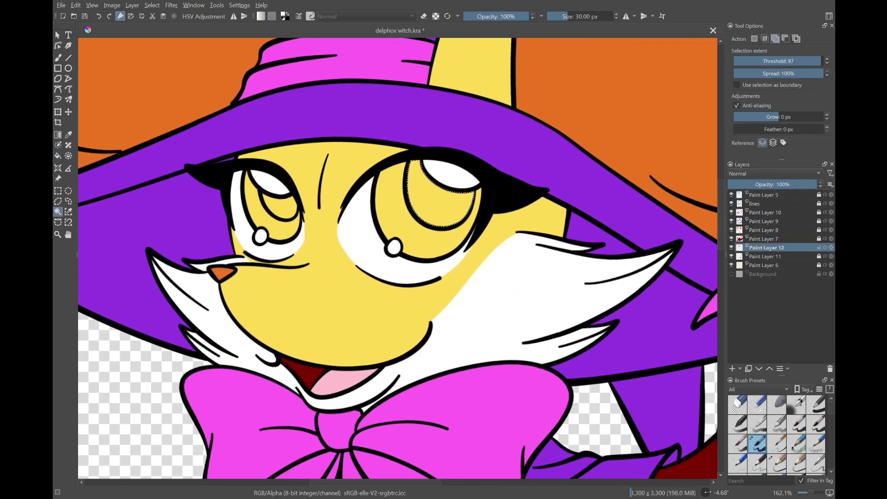
key(g)
drag(433, 202, 441, 219)
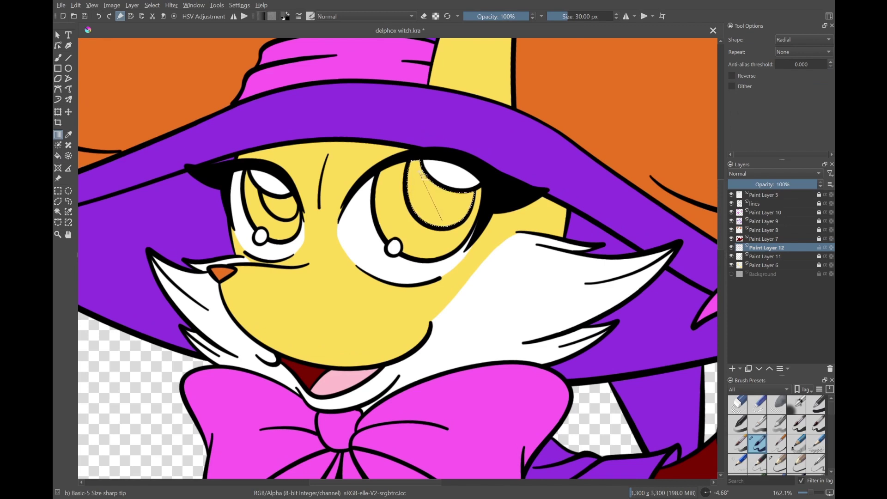
key(q)
click(278, 207)
key(g)
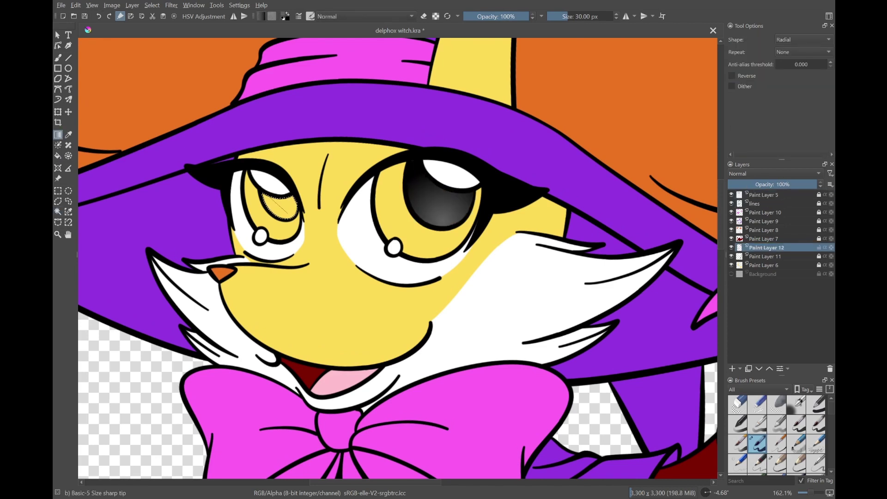
Select the irises and fill them with a radial gradient from orange to dark red on Paint Layer 12
key(q)
click(388, 217)
click(765, 247)
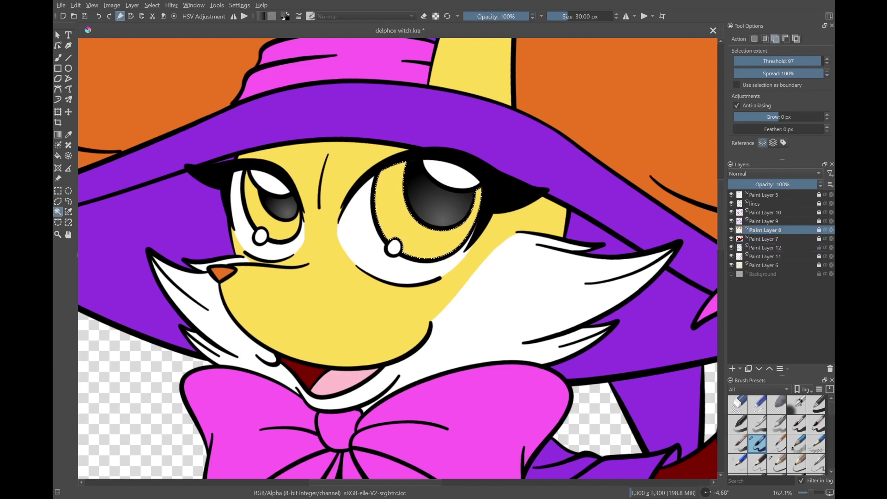
key(g)
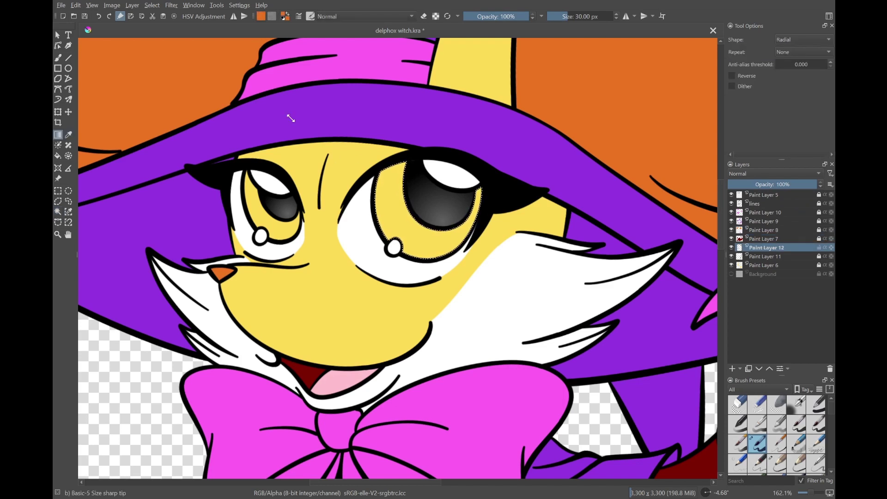
drag(424, 245, 386, 181)
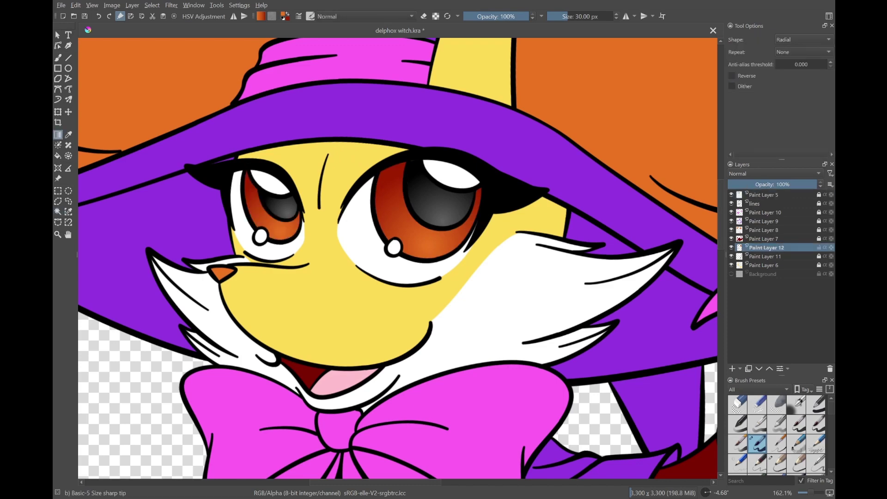
Add Paint Layer 13 directly above Paint Layer 6 and select the yellow tail and ears from Paint Layer 6
key(5)
key(2)
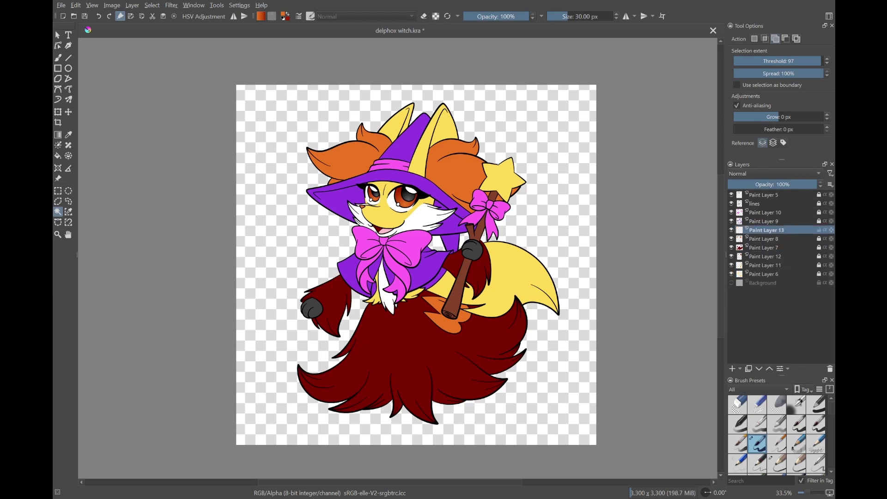
key(b)
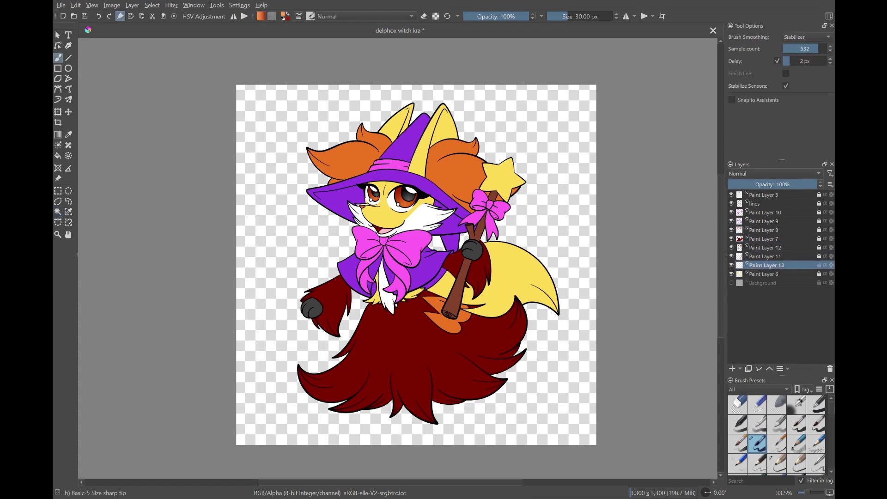
key(Page_Down)
key(w)
key(b)
ctrl+click(427, 160)
key(Page_Up)
Outline a shadow along the tail's lower edge and fill it with darker golden yellow on Paint Layer 13
scroll(564, 274, up, 3)
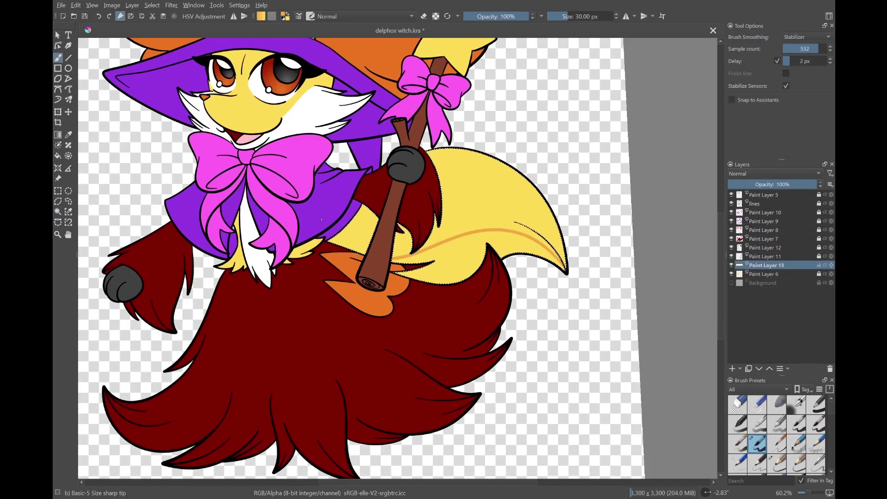
key(f)
click(538, 252)
key(5)
key(2)
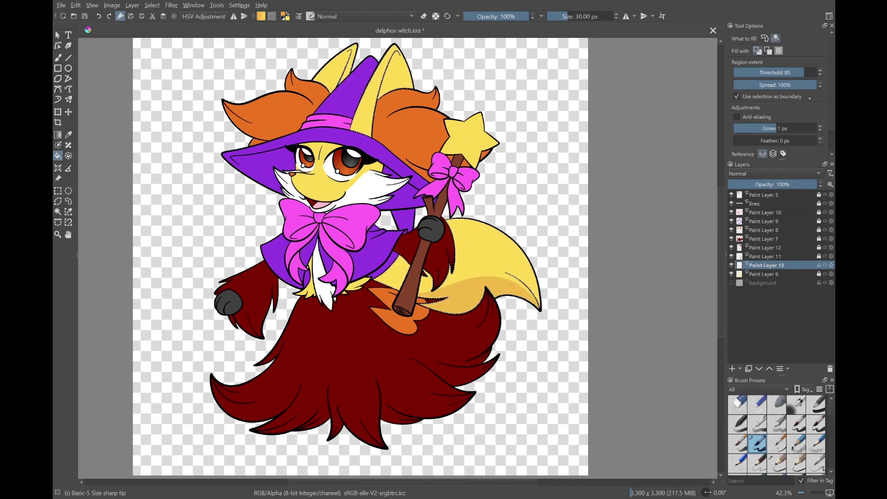
scroll(360, 257, down, 1)
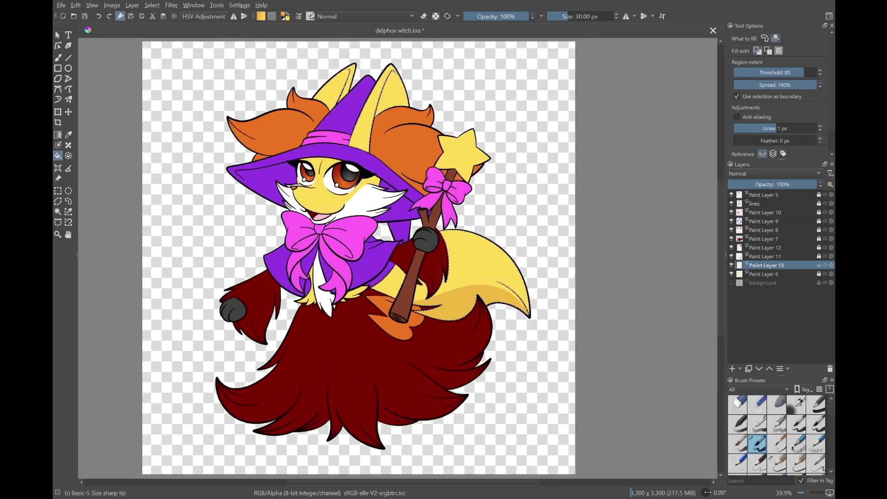
Outline and fill a pale yellow highlight along the tail's upper edge, and shade the tail's base beside the cape
key(p)
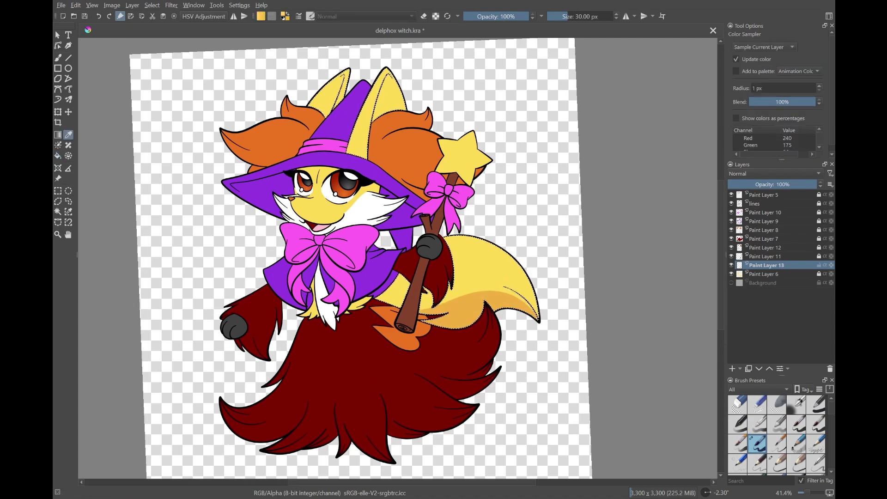
scroll(520, 336, up, 3)
key(f)
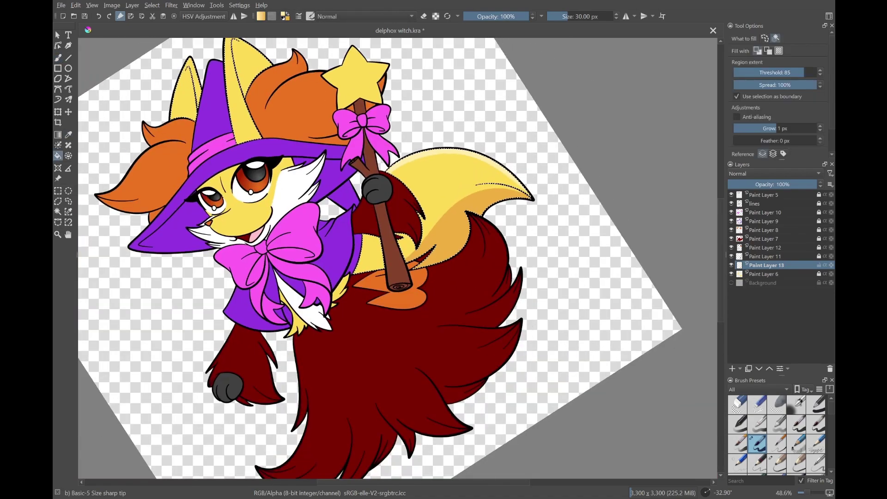
scroll(398, 259, down, 3)
key(5)
scroll(567, 261, up, 2)
key(b)
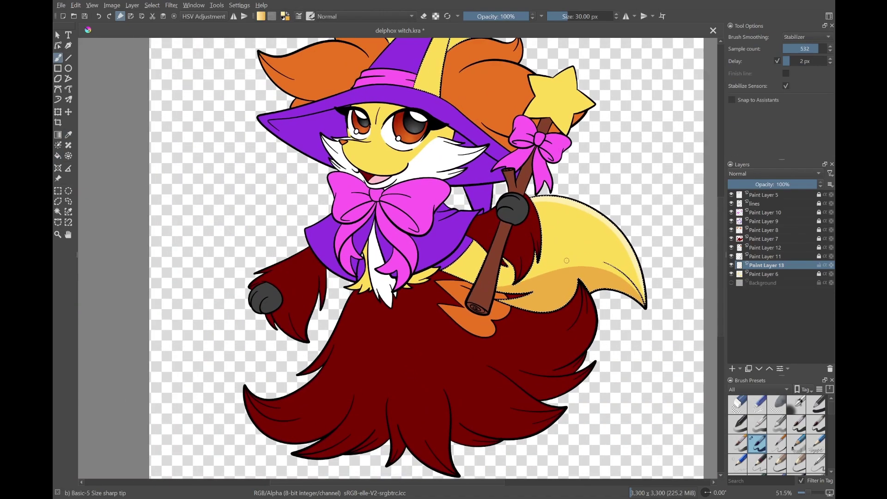
scroll(566, 261, up, 3)
scroll(378, 244, down, 5)
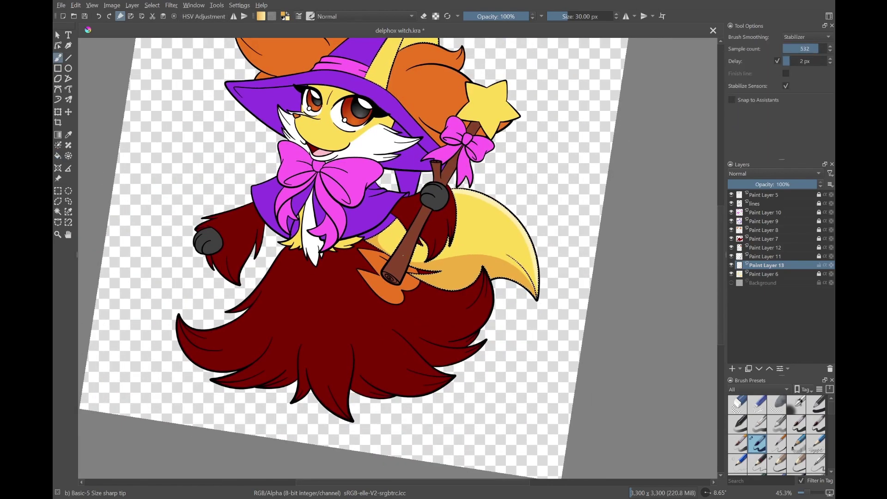
Shade both inner ears in golden yellow and add pale yellow highlights along the outer ear strips
key(5)
scroll(328, 79, up, 8)
drag(394, 207, 79, 138)
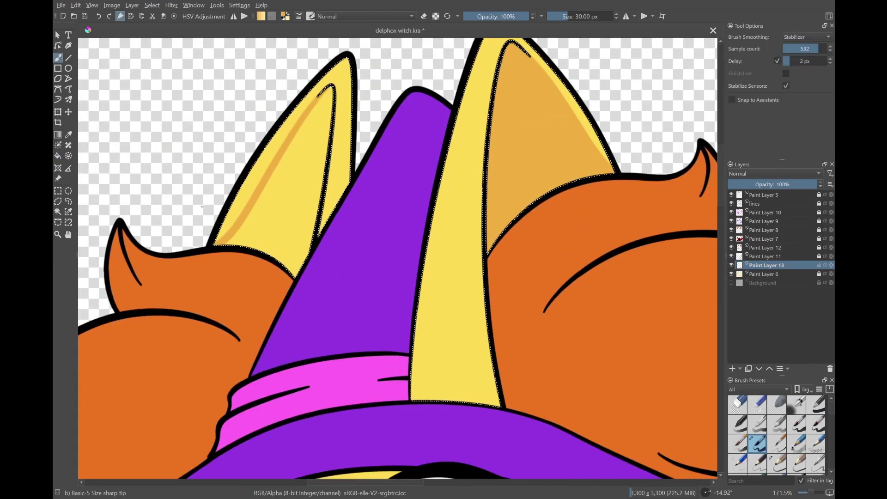
scroll(329, 240, down, 3)
key(f)
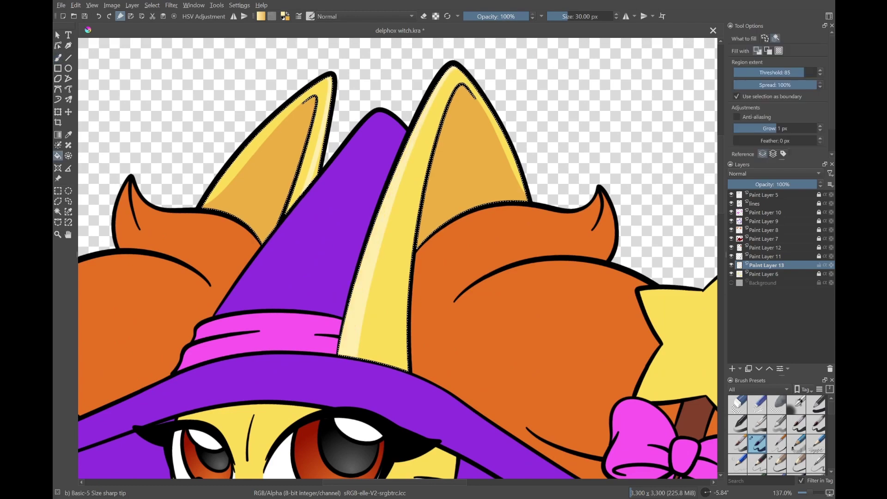
scroll(328, 240, down, 3)
Select the yellow face and chest fur from Paint Layer 6 and shade the face under the hat brim on Paint Layer 13
key(Page_Down)
click(57, 212)
click(287, 185)
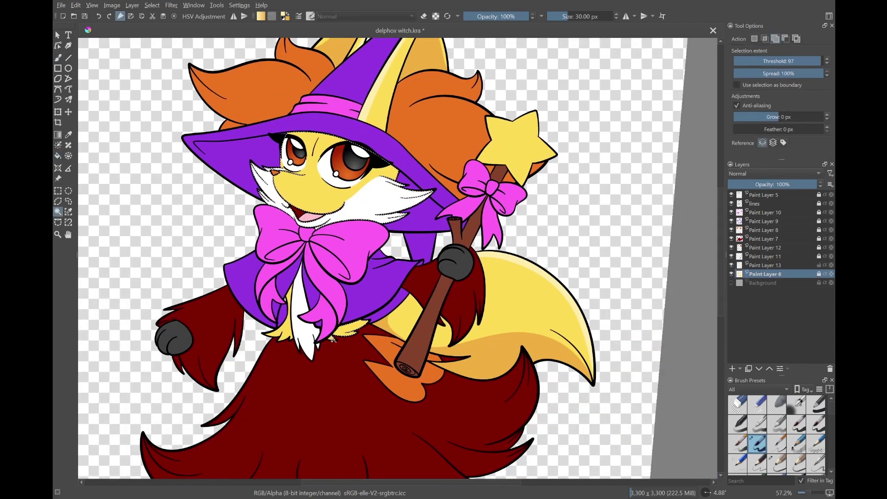
key(b)
key(Page_Up)
drag(332, 340, 422, 252)
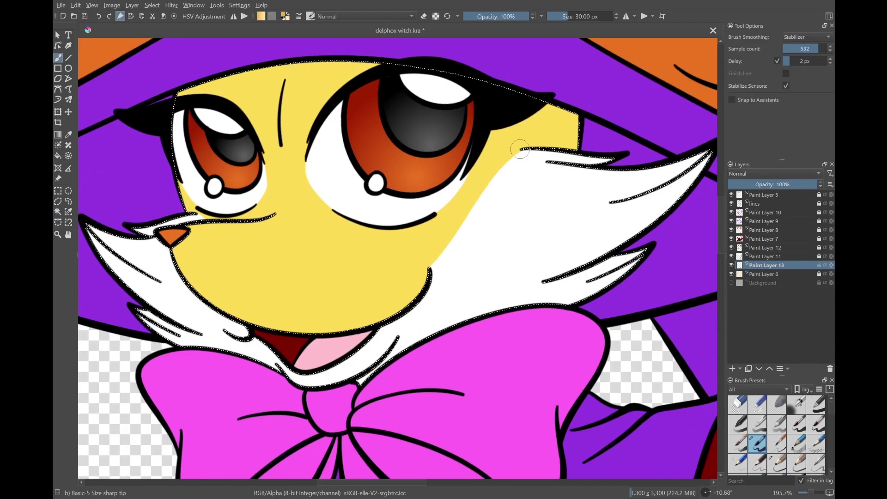
key(f)
key(5)
scroll(520, 149, down, 3)
scroll(324, 222, up, 5)
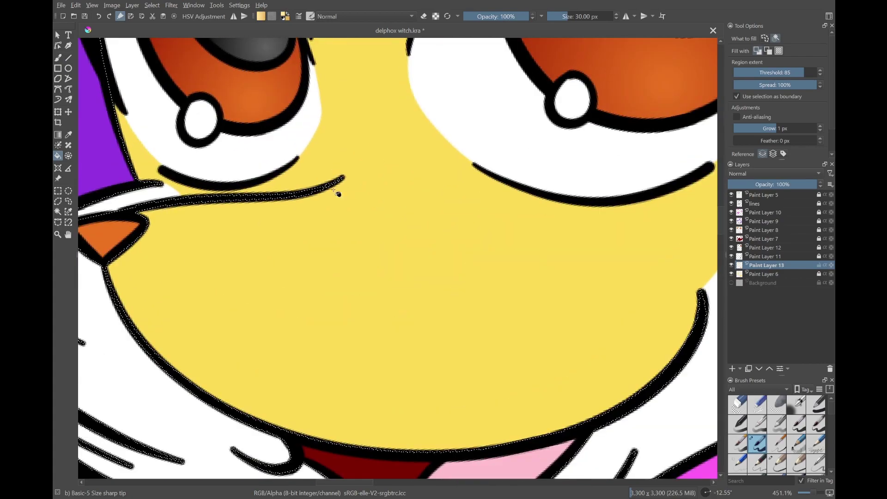
key(b)
scroll(323, 222, down, 4)
scroll(475, 48, down, 5)
Paint golden shadows and pale highlights on the yellow chest fur tufts on both sides of the white fur
drag(475, 48, 397, 259)
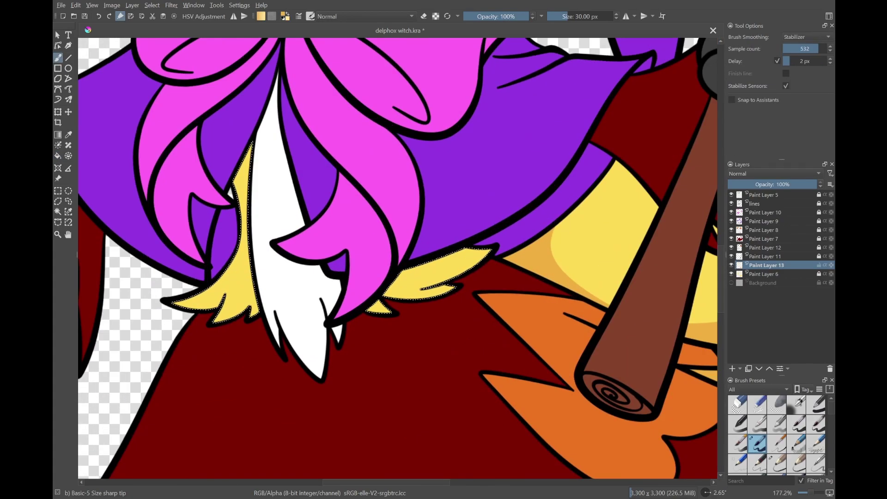
scroll(397, 258, up, 5)
drag(282, 263, 240, 291)
drag(347, 240, 286, 301)
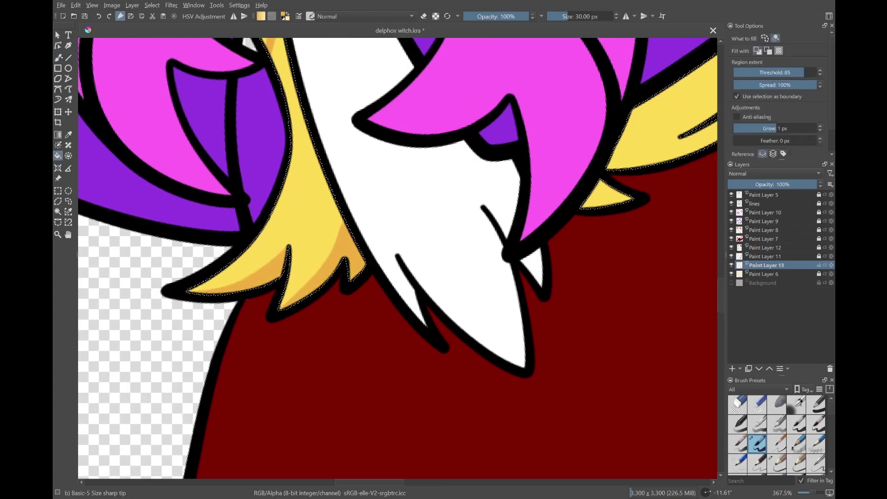
scroll(323, 231, down, 1)
drag(300, 134, 231, 286)
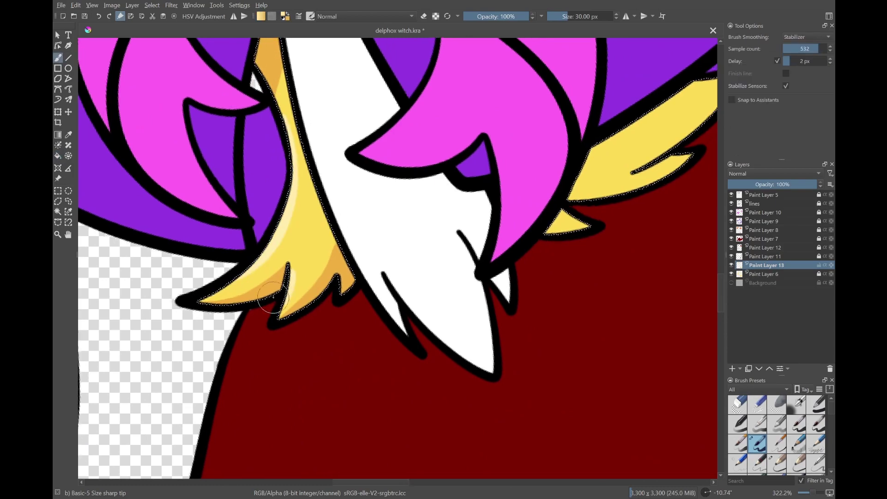
scroll(404, 216, down, 2)
drag(370, 231, 331, 240)
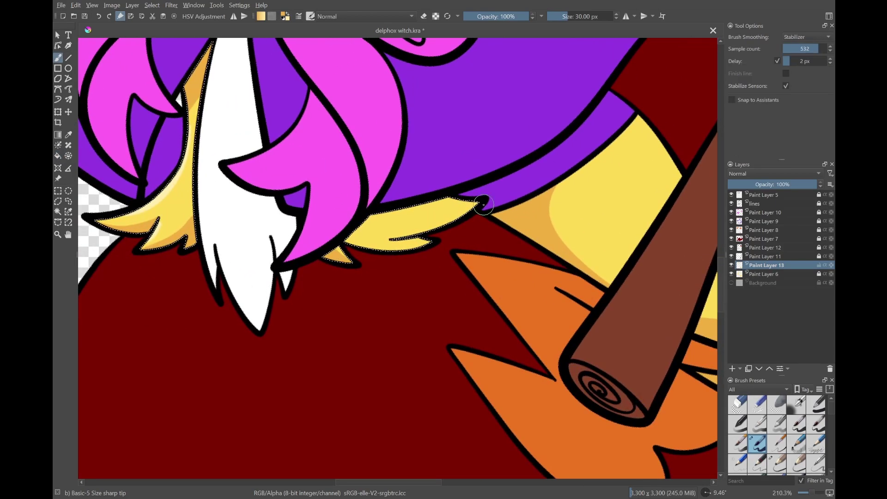
key(f)
scroll(483, 204, down, 6)
key(5)
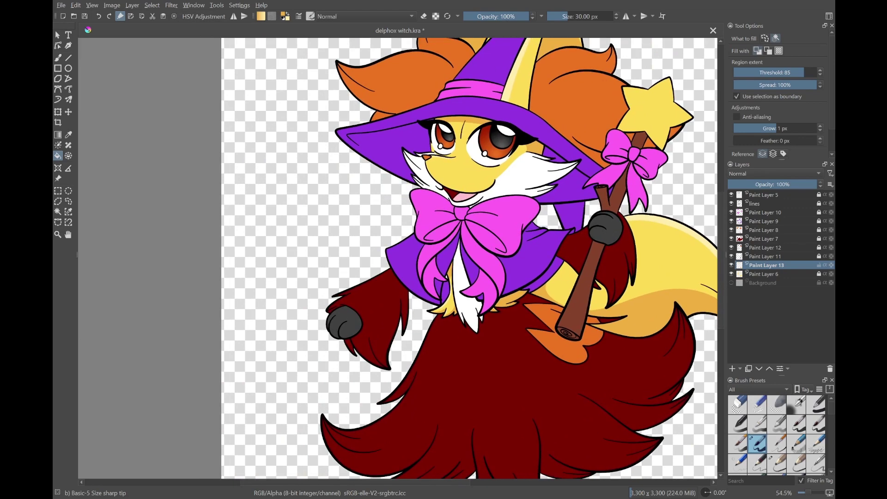
Select the wand's star and shade its points and lower edges with golden yellow on Paint Layer 13
drag(476, 259, 462, 268)
key(b)
scroll(481, 178, up, 5)
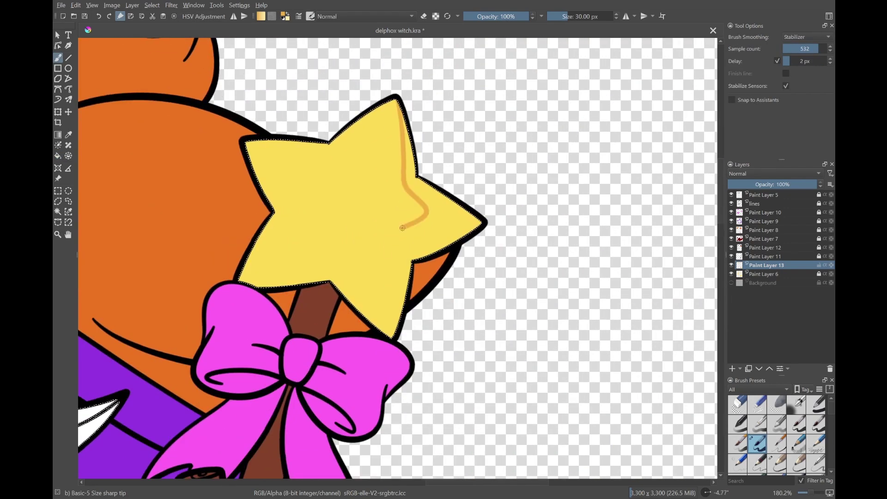
key(f)
click(462, 221)
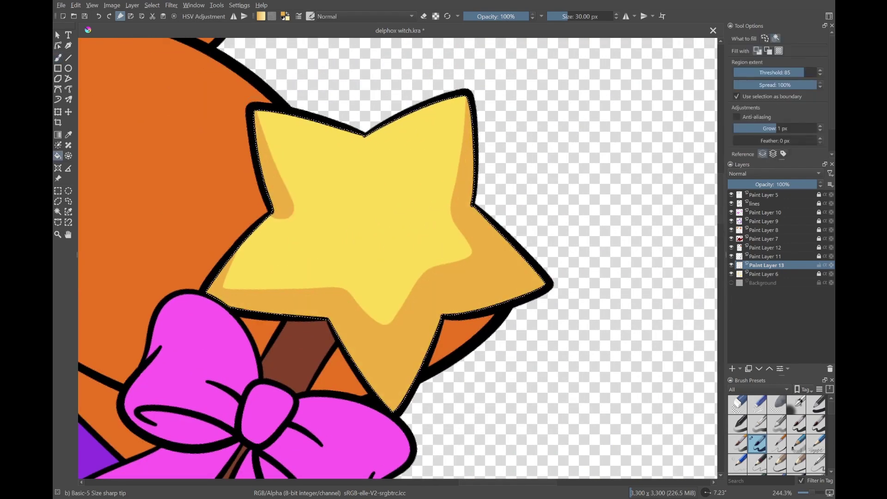
key(b)
scroll(397, 185, up, 4)
drag(249, 146, 391, 104)
scroll(228, 341, down, 10)
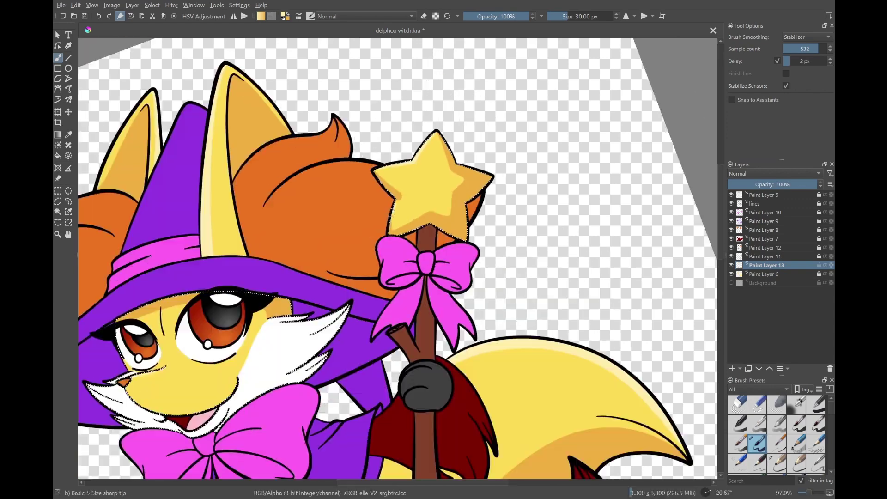
Add Paint Layer 14 above Paint Layer 11, select the brown wand and pick its brown as the brush colour
key(Insert)
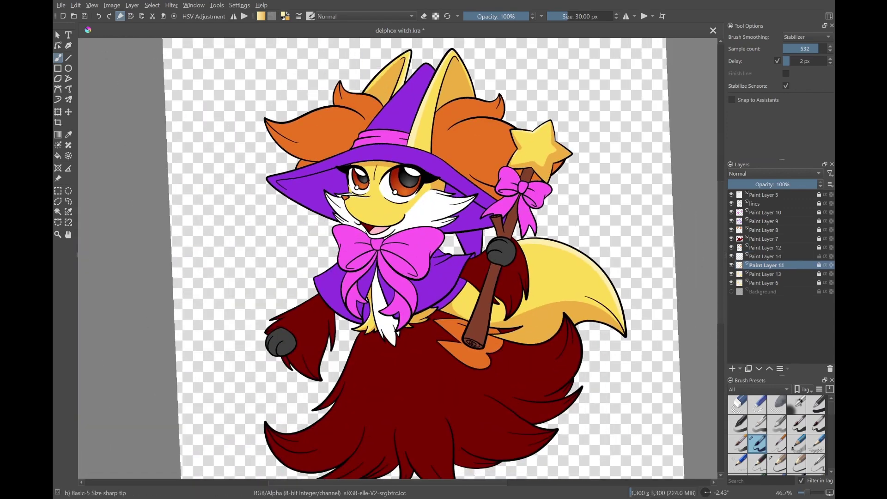
key(ctrl+w)
key(5)
scroll(553, 256, up, 3)
key(b)
key(Page_Up)
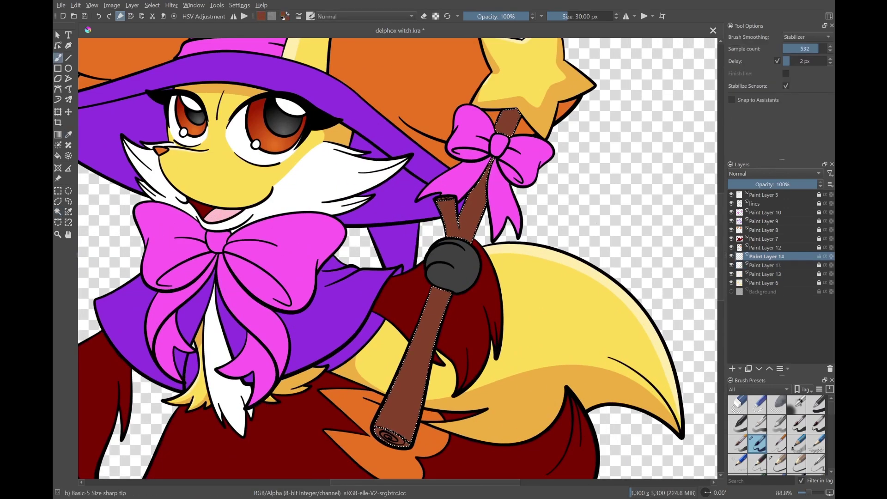
Outline and fill a dark brown shadow down the right side of the wand's shaft on Paint Layer 14
scroll(397, 258, down, 2)
key(f)
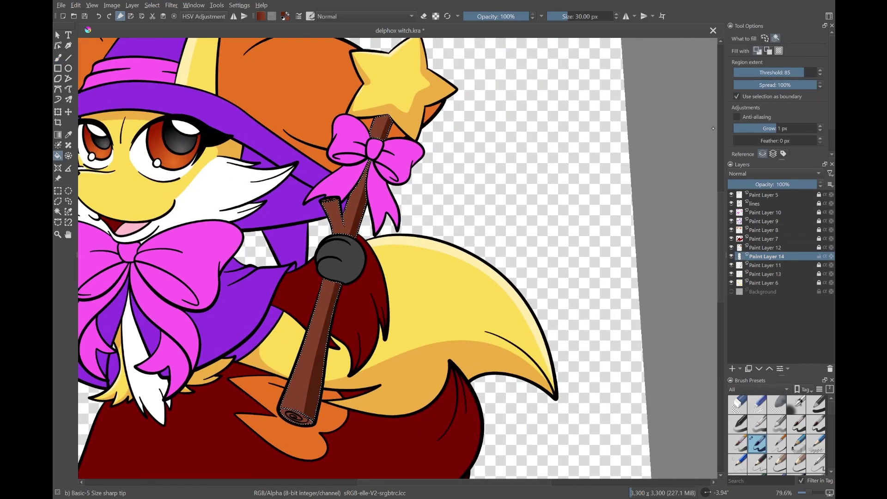
scroll(324, 370, up, 4)
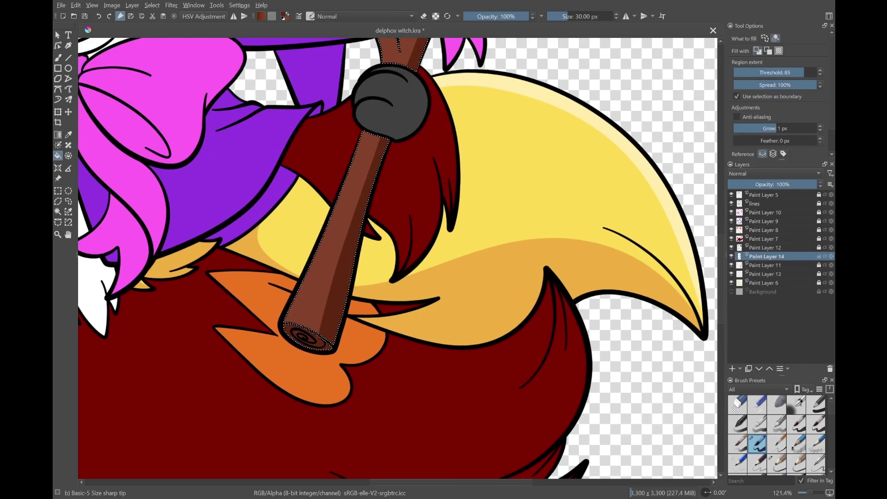
scroll(324, 369, down, 4)
Add dark brown shadows to the wand beneath the bow, beneath the hand and on the forked branch
key(b)
scroll(398, 134, up, 7)
scroll(364, 151, down, 3)
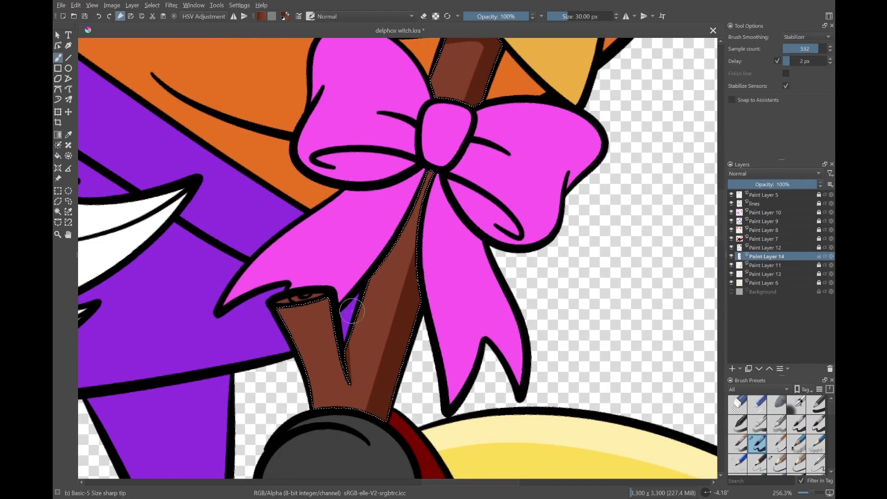
scroll(412, 299, up, 4)
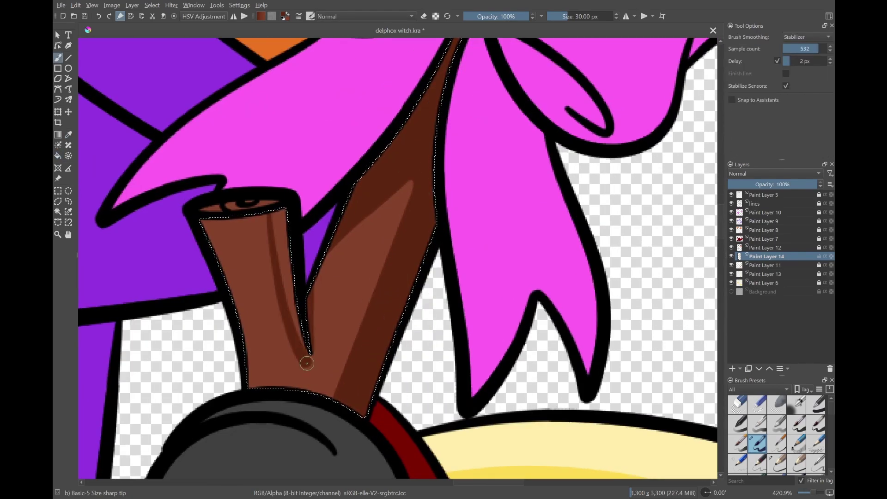
scroll(306, 363, down, 3)
scroll(351, 296, up, 3)
key(f)
scroll(351, 296, down, 4)
scroll(351, 259, up, 4)
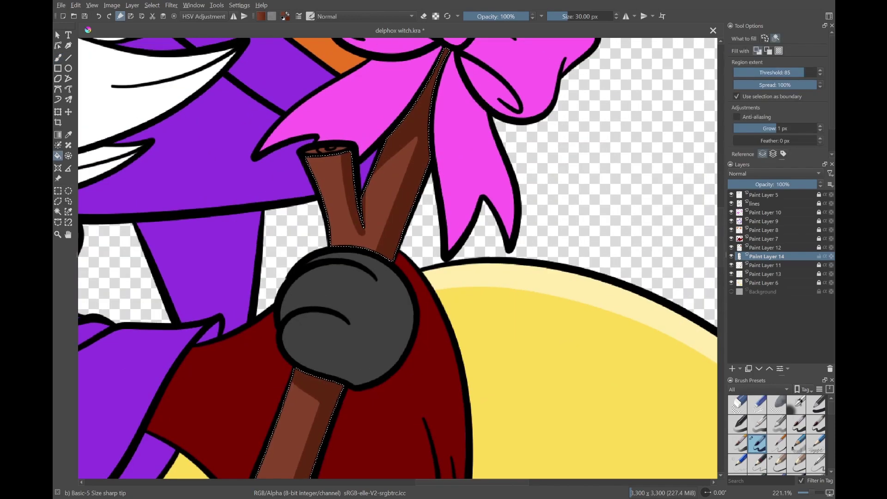
Paint light brown highlights along the left side of the wand's shaft and forked branch
key(b)
drag(302, 133, 416, 185)
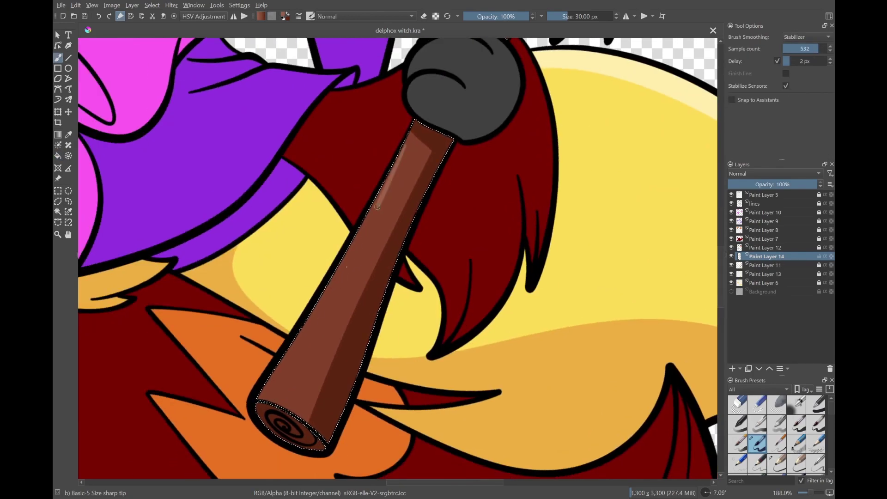
scroll(520, 157, up, 6)
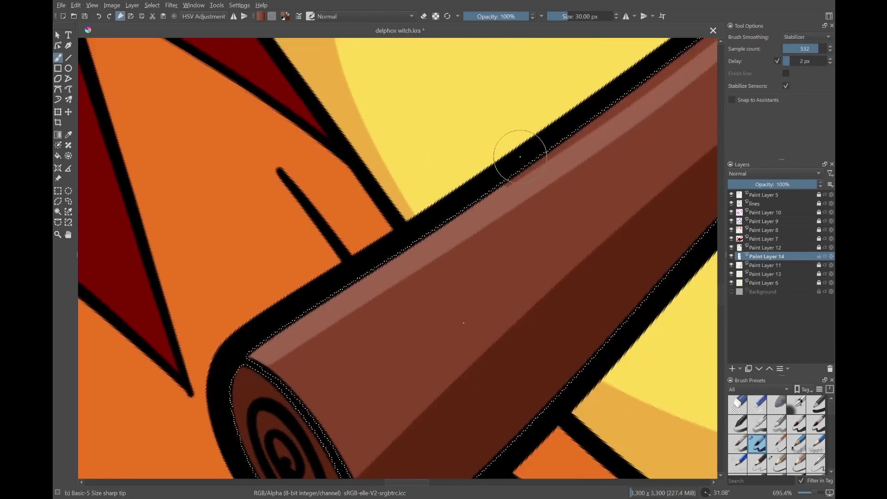
scroll(520, 157, down, 5)
drag(520, 156, 326, 152)
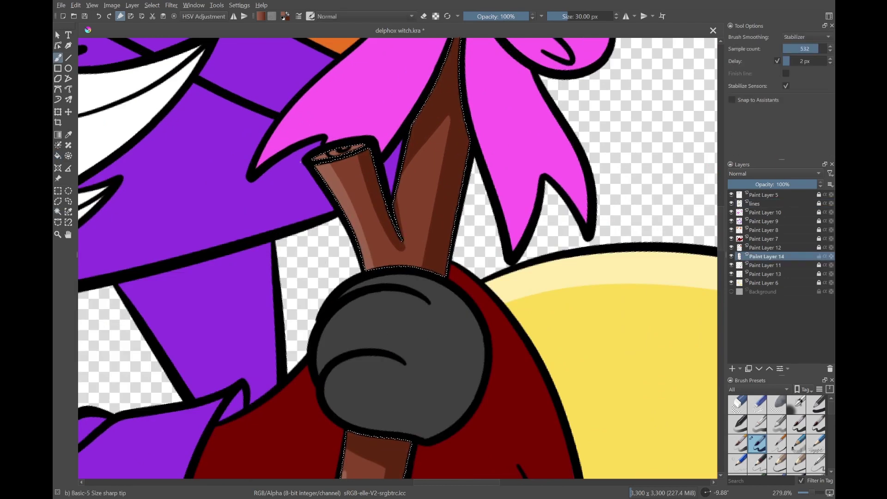
Lock Paint Layer 5's alpha, recolour the spiral lines on the wand's cut ends dark brown, and clear the selection
click(765, 194)
scroll(520, 339, up, 3)
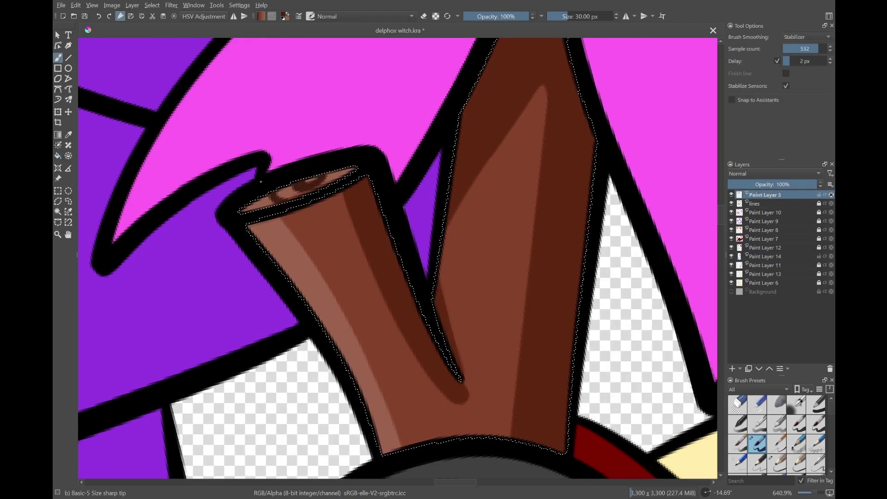
scroll(520, 339, down, 2)
drag(520, 338, 326, 190)
scroll(350, 243, down, 8)
drag(350, 242, 371, 355)
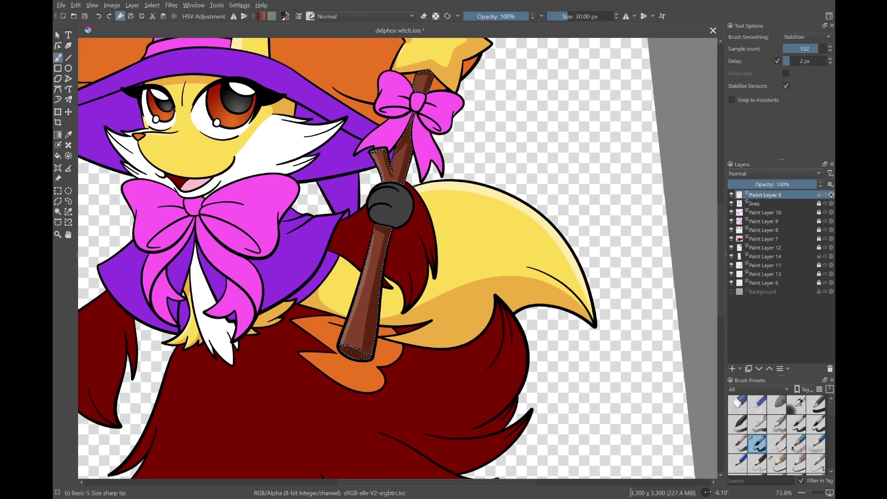
key(ctrl+r)
scroll(397, 259, up, 2)
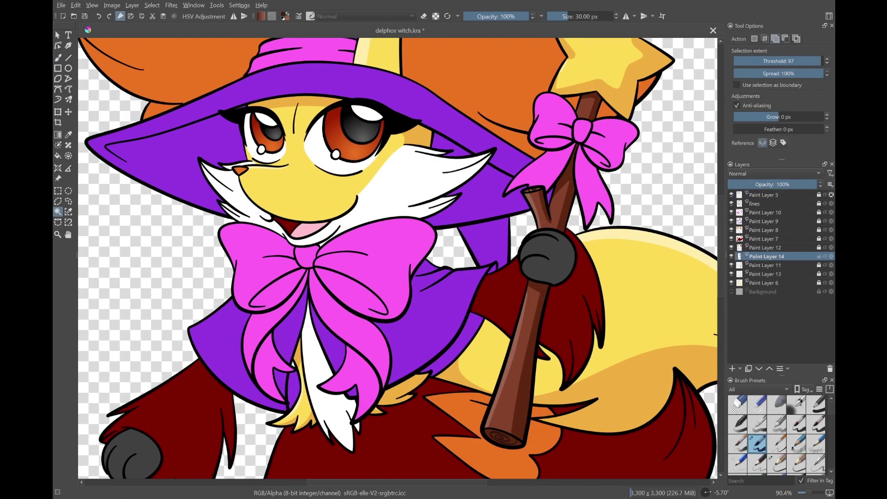
Select the white fur and add light grey shadows to the right cheek tufts and beneath the chin on Paint Layer 14
click(754, 203)
click(301, 185)
click(767, 256)
key(b)
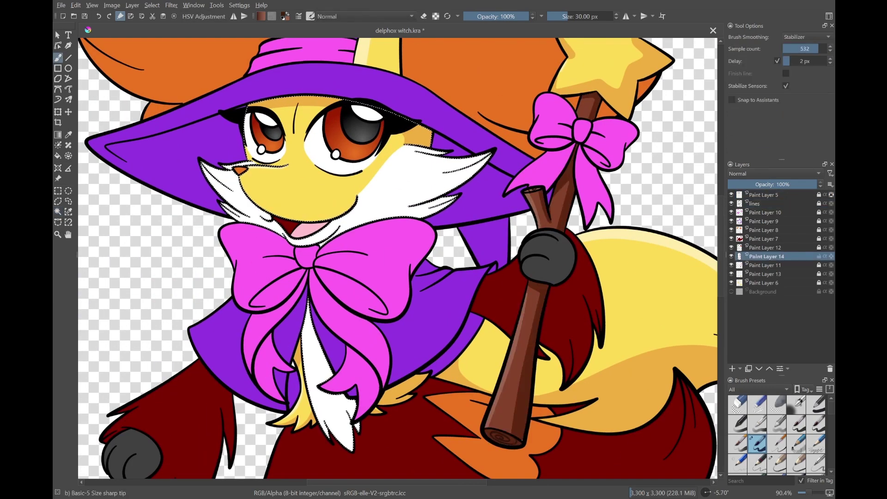
scroll(566, 115, up, 5)
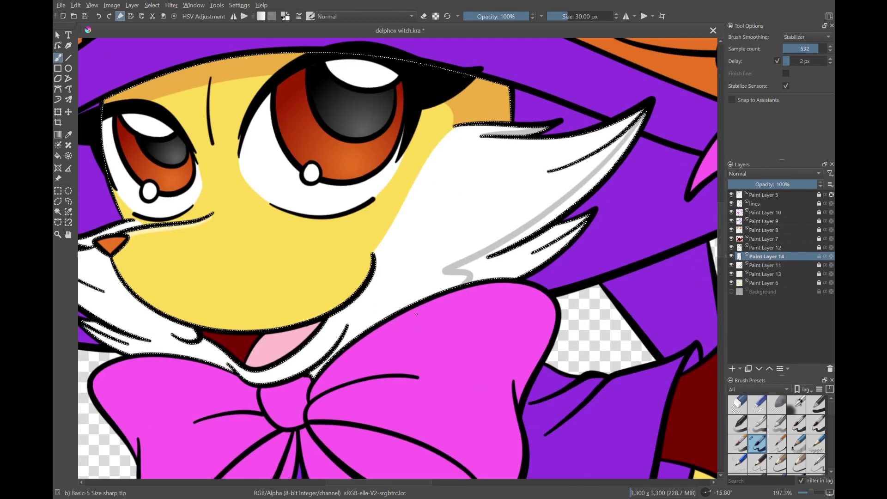
scroll(310, 300, up, 4)
scroll(271, 241, down, 3)
scroll(270, 241, up, 3)
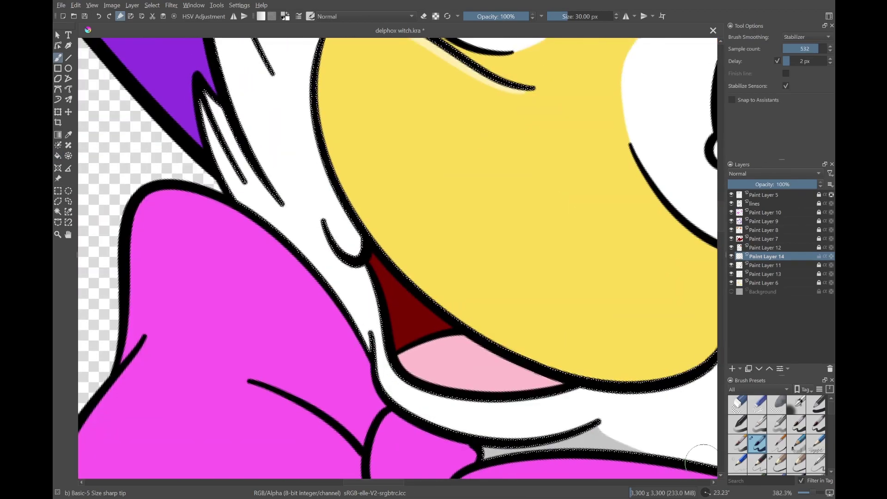
Outline and fill light grey shadows on the left cheek tufts and the small white tuft beside the nose
scroll(271, 242, down, 2)
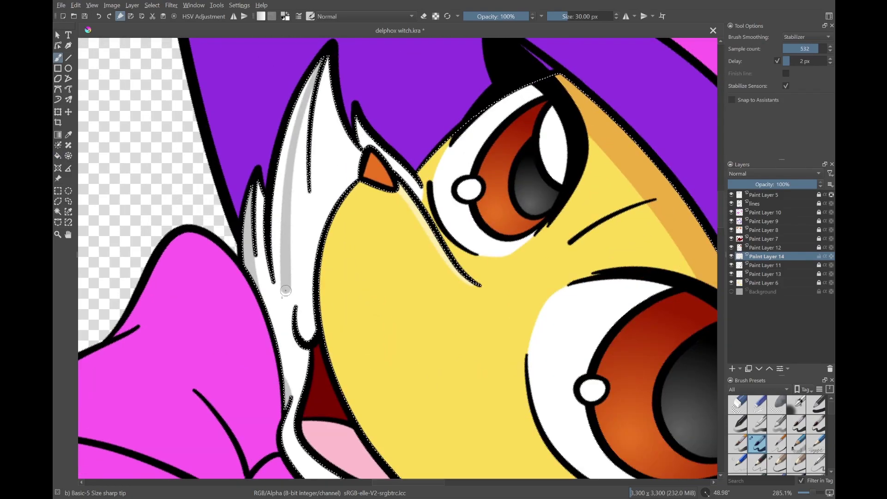
scroll(271, 241, up, 2)
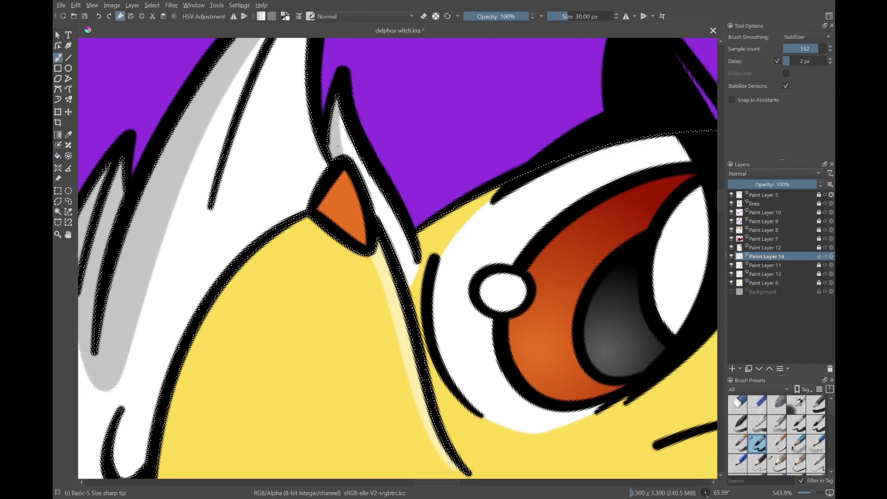
scroll(271, 241, down, 5)
key(f)
key(b)
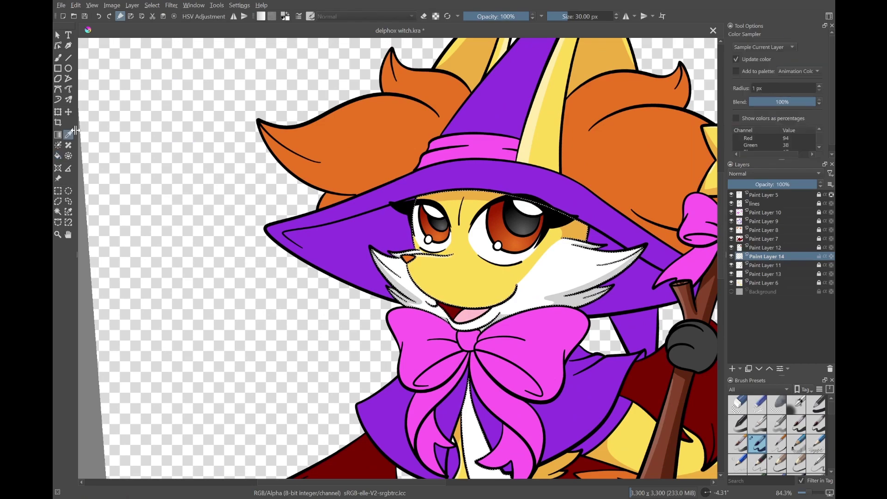
Outline and fill light grey shadows on the white chest fur, and save the document
scroll(481, 249, down, 2)
scroll(481, 250, up, 5)
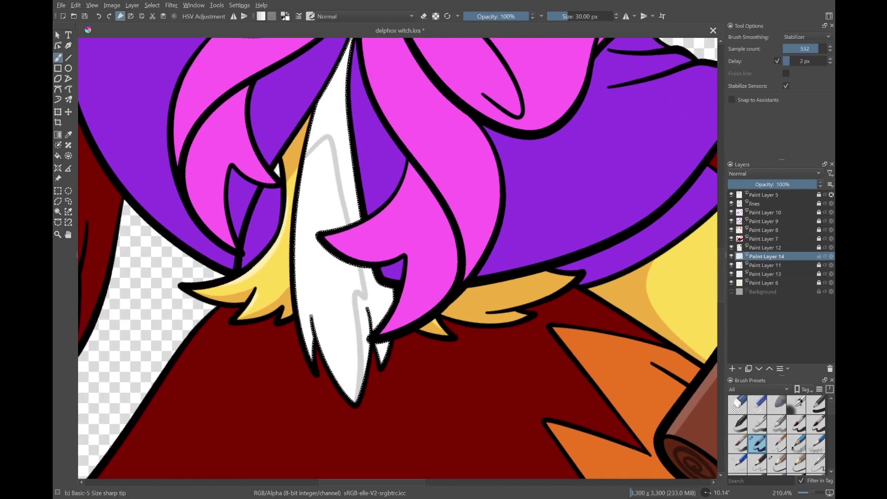
key(f)
scroll(398, 259, down, 6)
key(ctrl+s)
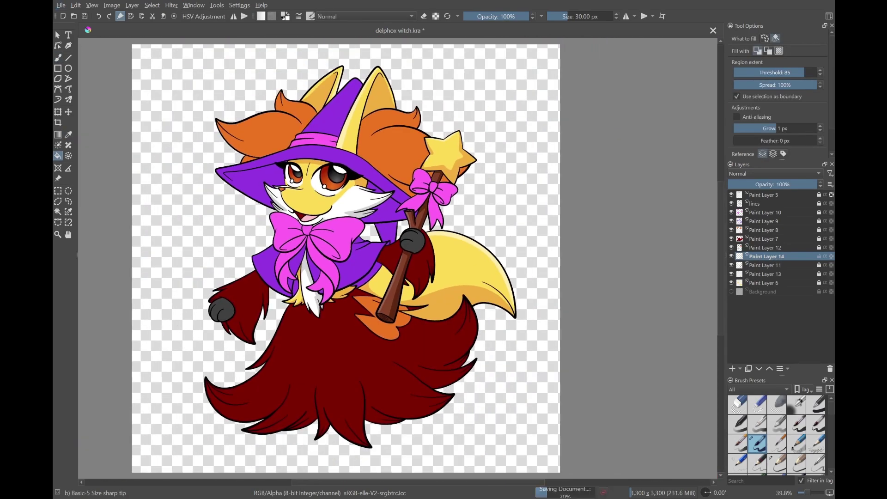
Add a new layer above Paint Layer 12 and paint a darker pink shadow on the selected tongue
key(Insert)
key(b)
scroll(301, 213, up, 6)
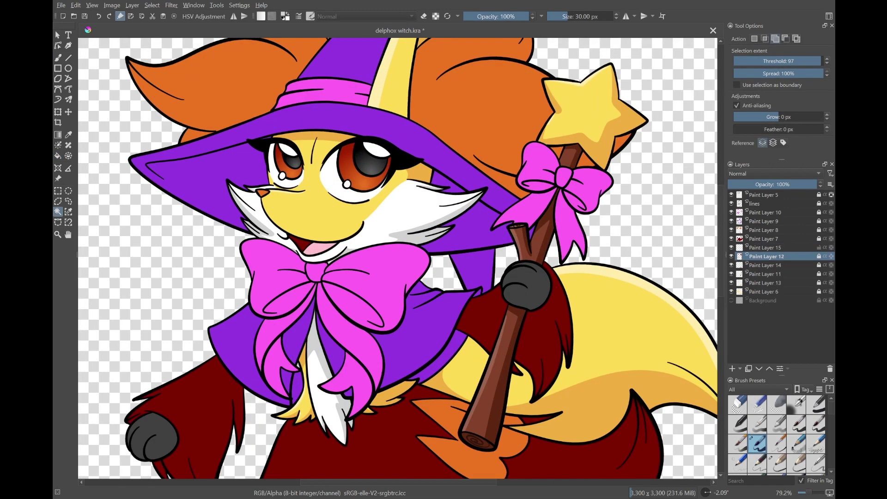
key(ctrl+Page_Up)
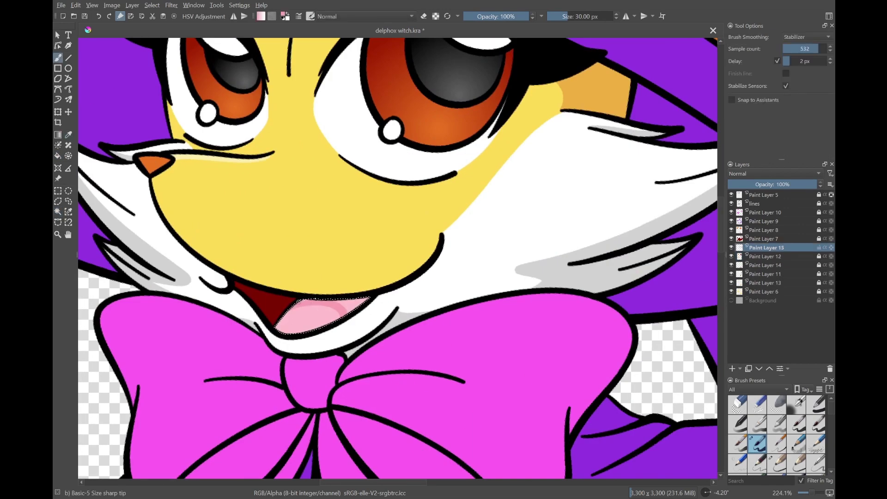
scroll(397, 259, down, 3)
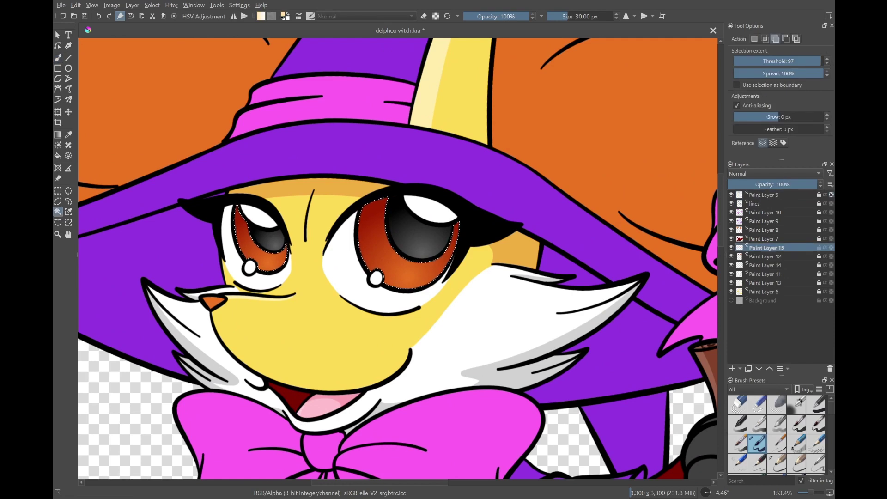
Paint light yellow crescent highlights around the pupils in both selected irises on Paint Layer 15
key(b)
scroll(379, 240, up, 5)
mouse_move(351, 317)
mouse_down()
mouse_move(319, 208)
mouse_move(369, 118)
mouse_up()
mouse_move(296, 286)
mouse_down()
mouse_move(307, 159)
mouse_move(298, 289)
mouse_up()
scroll(269, 232, down, 3)
drag(265, 238, 223, 184)
scroll(354, 135, up, 4)
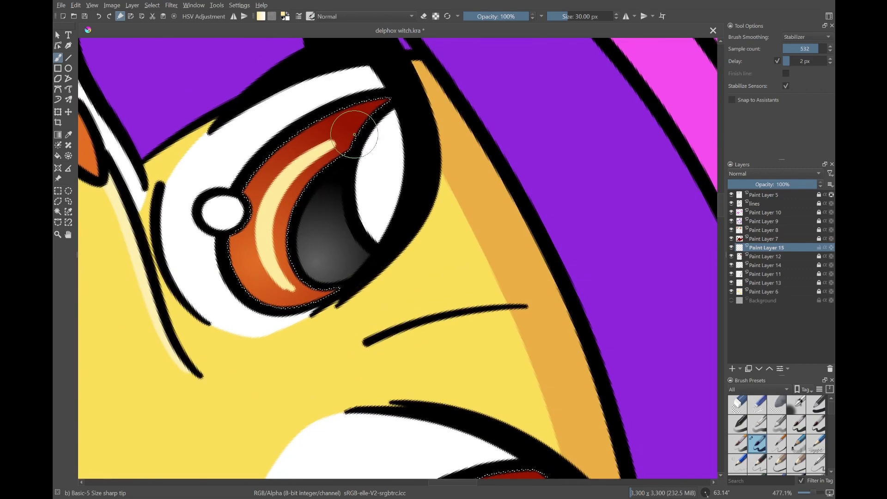
scroll(282, 292, down, 5)
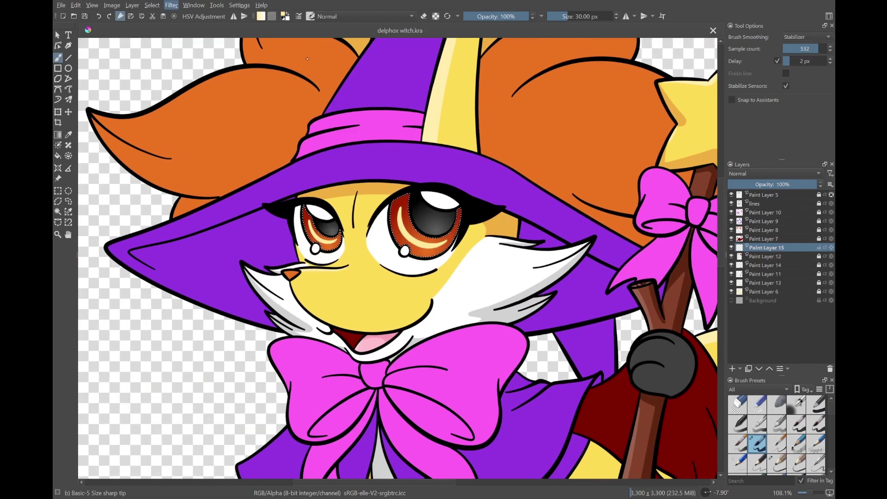
scroll(361, 67, down, 4)
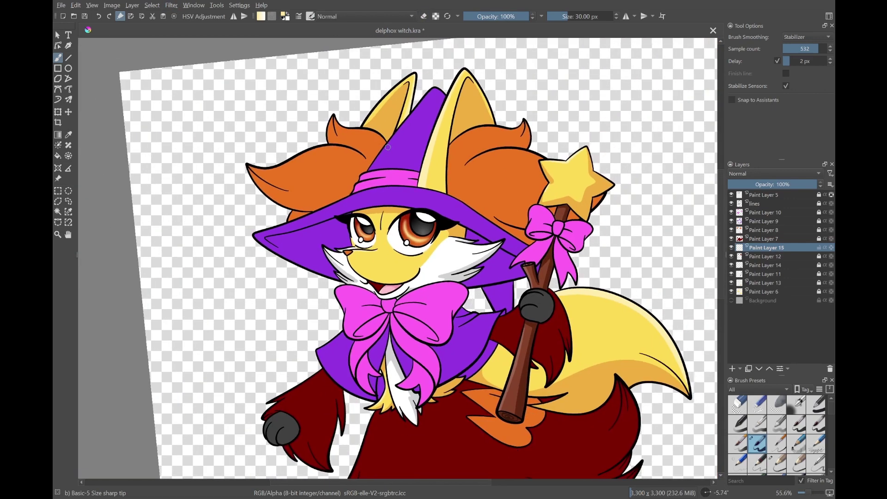
Add a new layer above Paint Layer 7 and select the dark red skirt fur
key(5)
key(Insert)
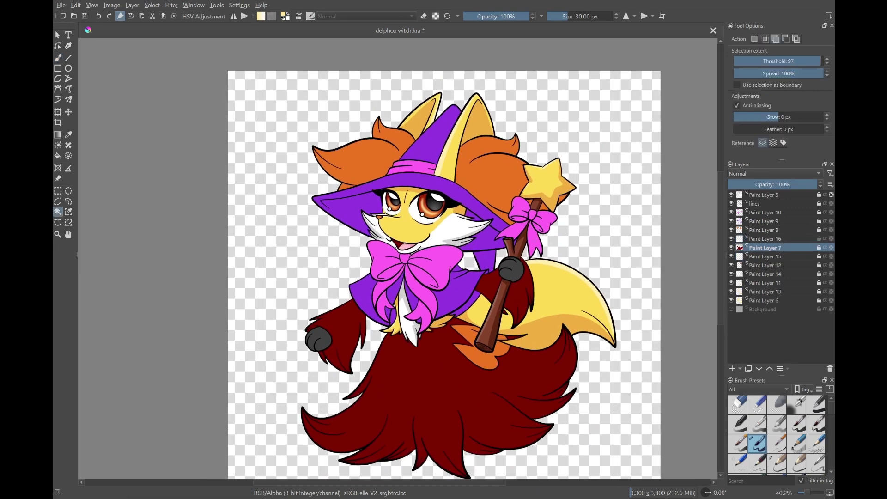
key(p)
key(b)
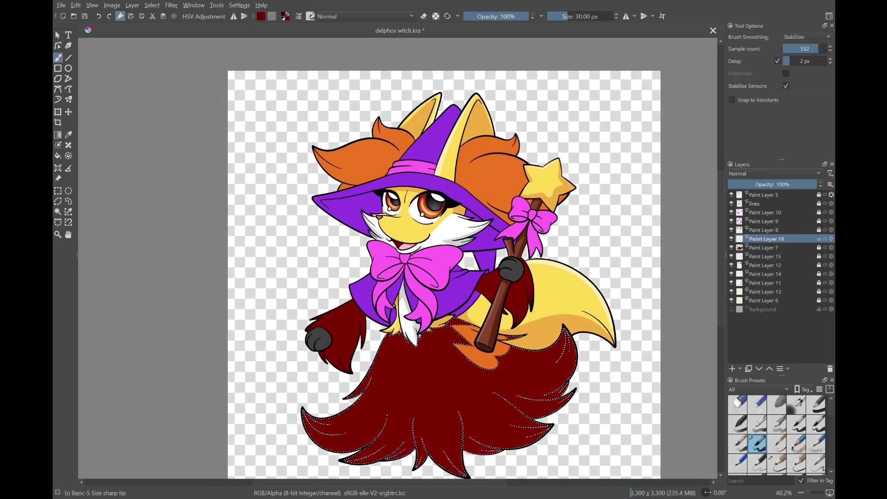
Paint darker red shadow outlines on the skirt's left-hand fur tufts on Paint Layer 16
scroll(370, 379, up, 8)
scroll(436, 212, down, 2)
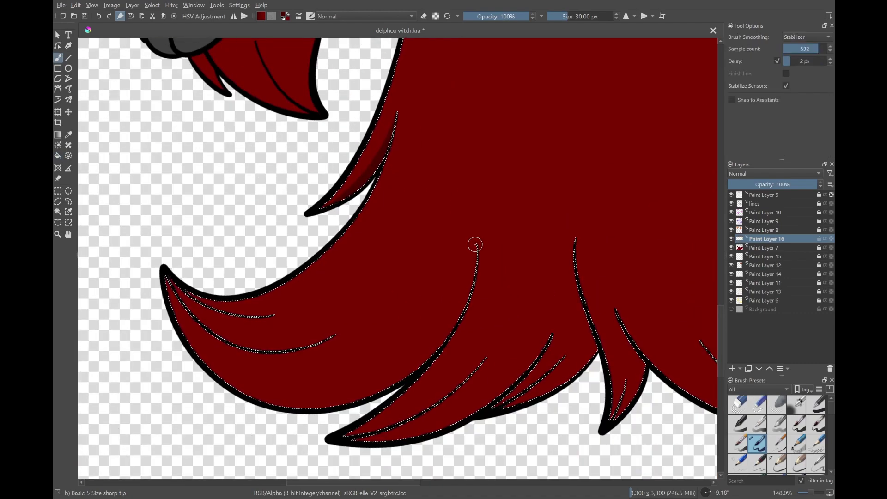
mouse_move(475, 243)
mouse_down()
mouse_move(450, 289)
mouse_move(195, 323)
mouse_up()
scroll(444, 265, up, 2)
scroll(444, 265, down, 2)
drag(515, 194, 481, 228)
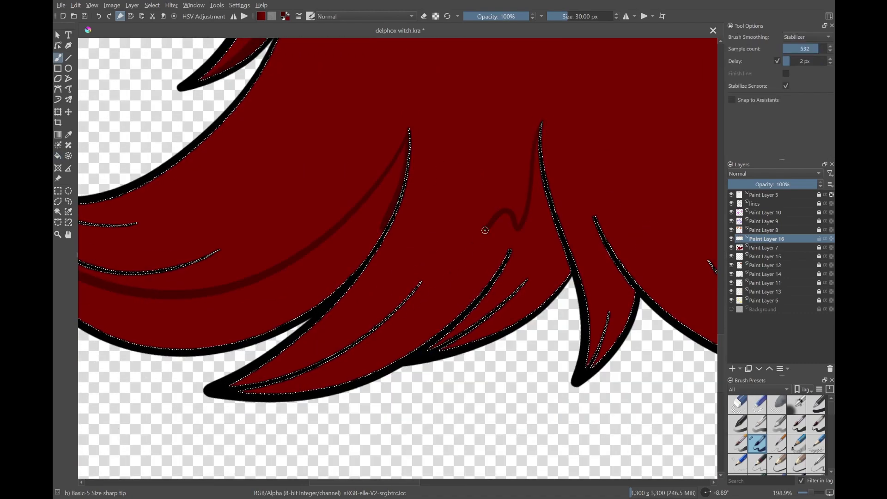
Outline darker red shadows on the skirt's central fur tufts along the hem
scroll(481, 228, up, 2)
scroll(386, 376, down, 2)
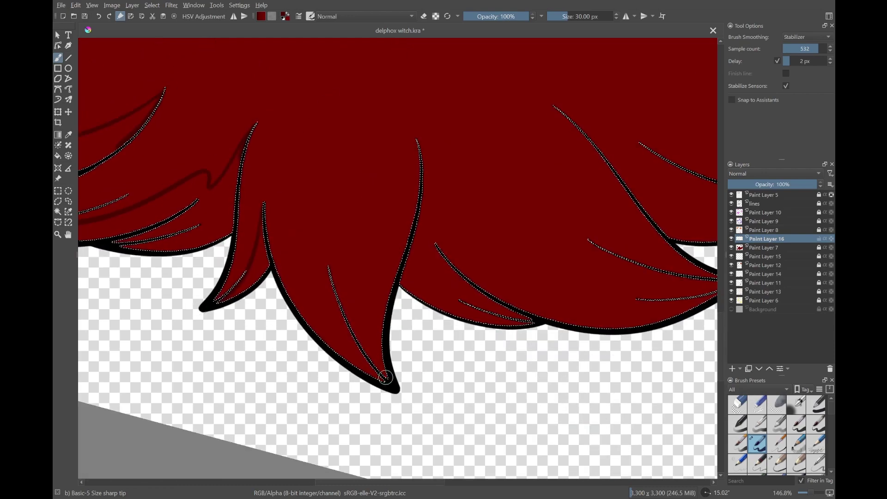
drag(354, 353, 261, 208)
scroll(262, 207, up, 2)
scroll(250, 259, down, 3)
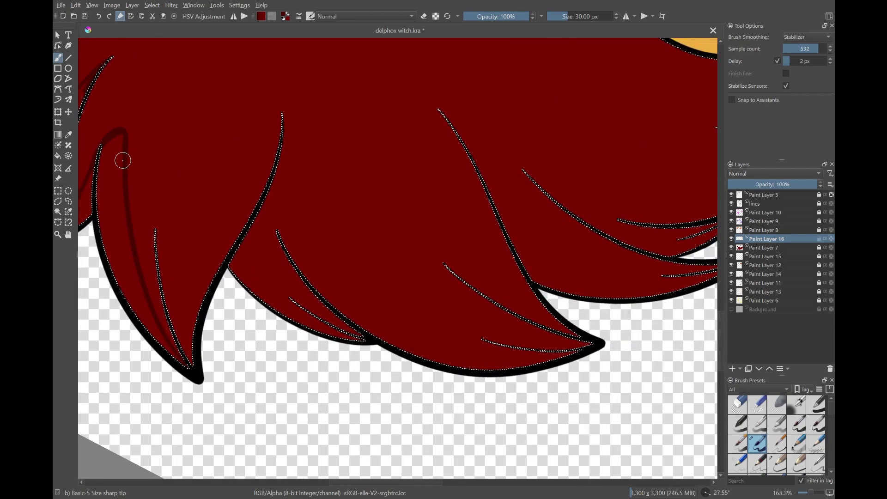
mouse_move(286, 127)
mouse_down()
mouse_move(352, 254)
mouse_move(485, 346)
mouse_up()
Outline shadows on the skirt's right-hand tufts and fill the outlined skirt shadows with darker red
scroll(282, 119, down, 2)
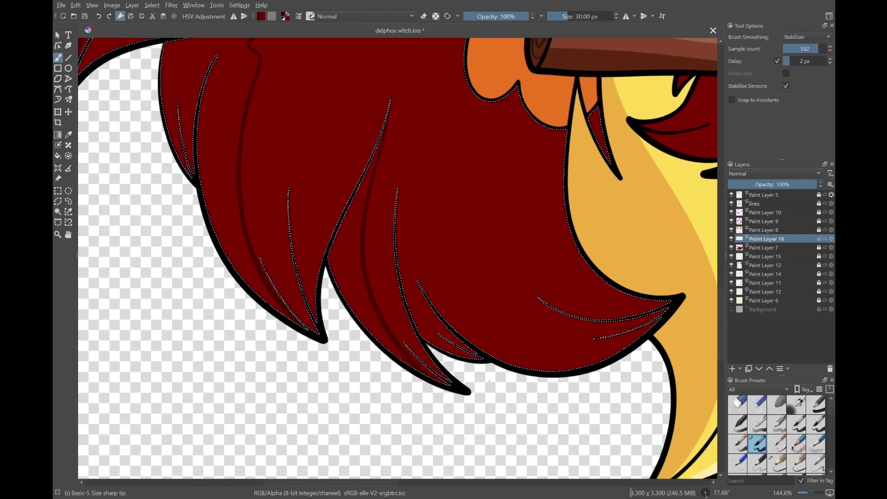
scroll(411, 154, up, 2)
scroll(327, 62, down, 1)
scroll(328, 62, down, 2)
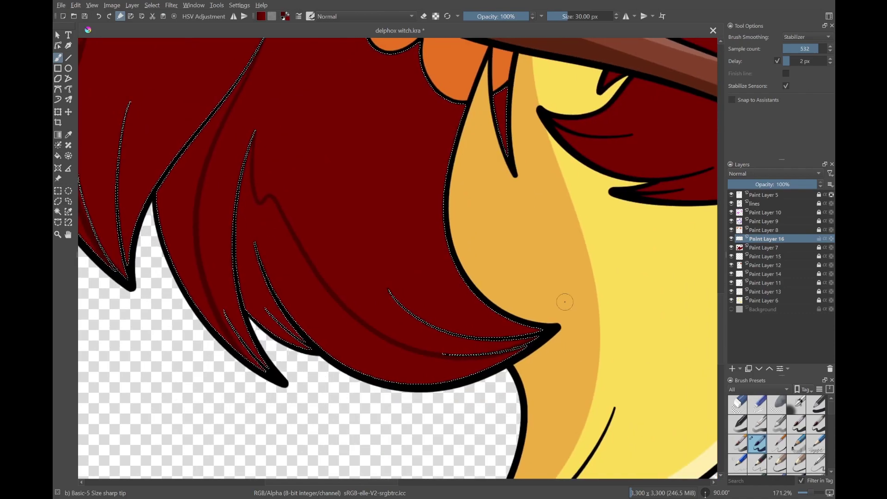
key(f)
scroll(563, 301, up, 3)
scroll(562, 300, down, 3)
scroll(398, 258, down, 6)
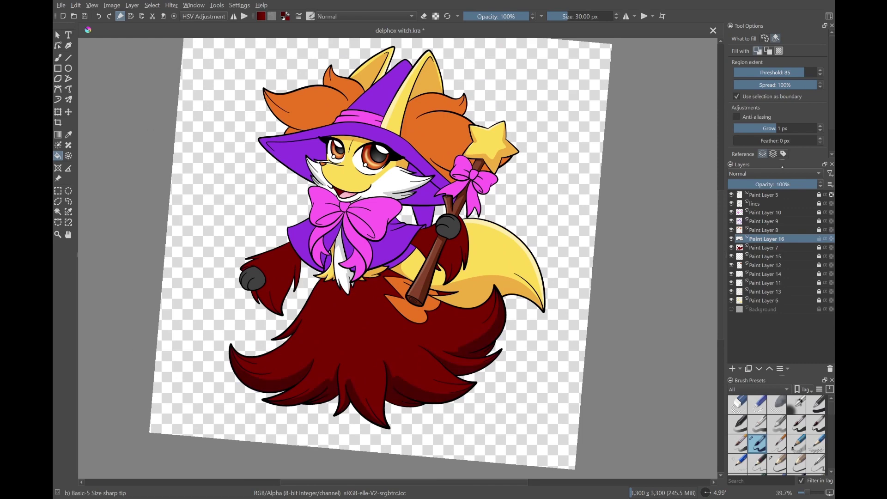
Outline and fill a darker red cast shadow on the skirt beneath the white and yellow chest fur
key(p)
key(b)
key(Page_Up)
scroll(398, 259, up, 6)
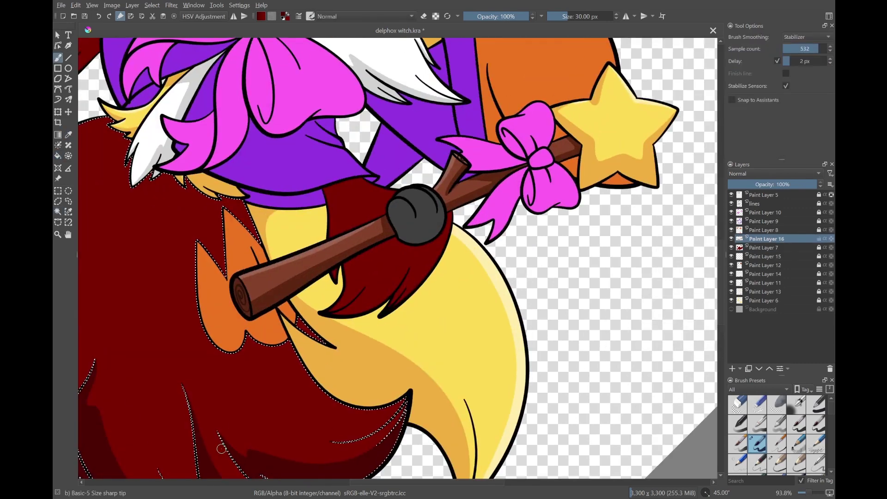
drag(367, 386, 397, 258)
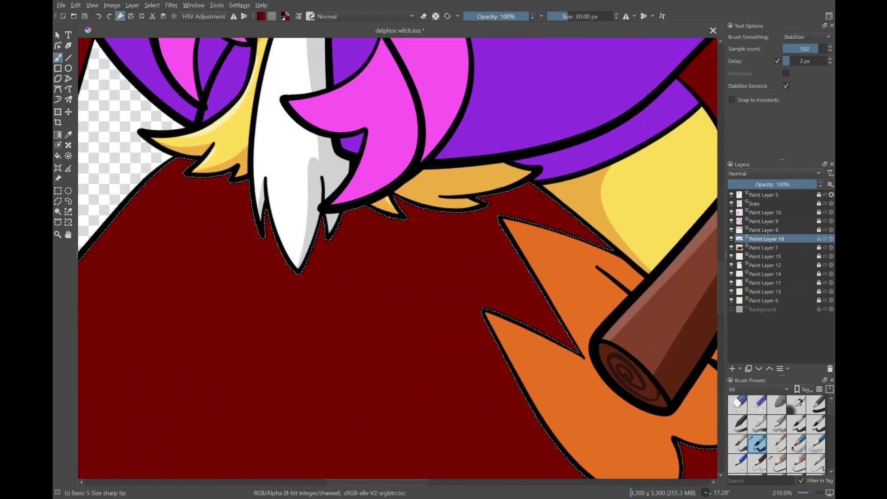
mouse_move(226, 187)
mouse_down()
mouse_move(262, 247)
mouse_move(311, 279)
mouse_up()
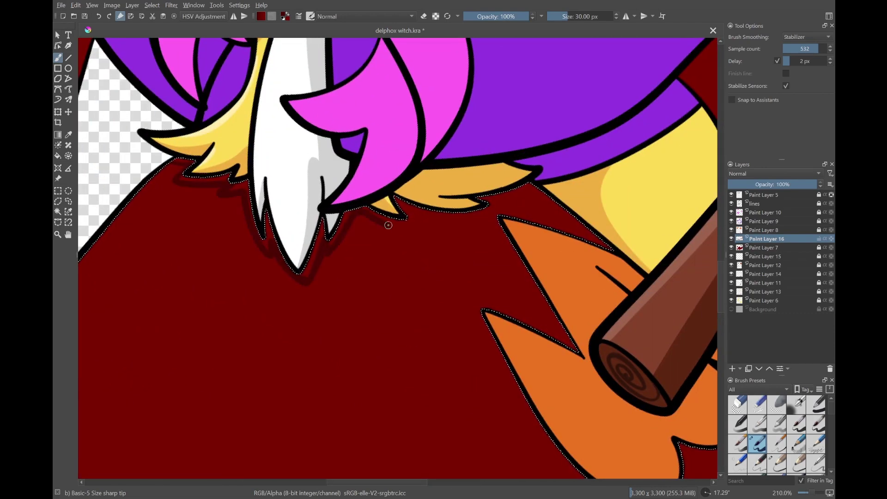
key(f)
scroll(446, 187, down, 5)
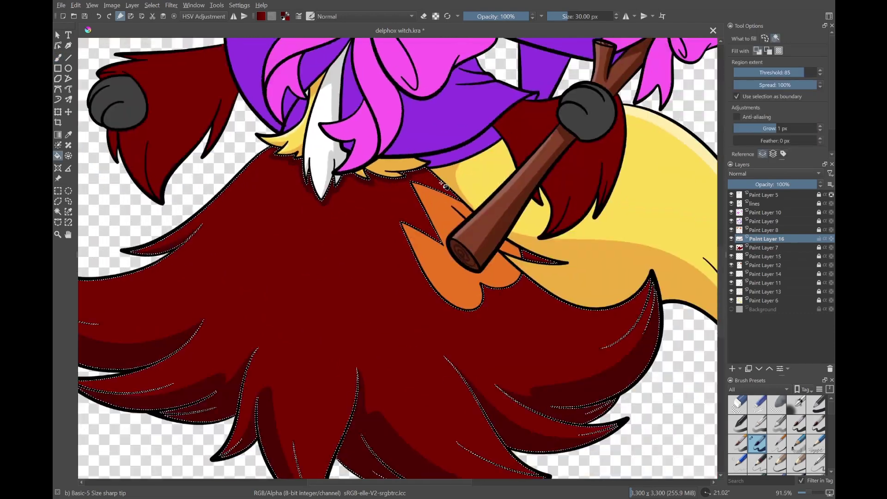
Paint crimson highlights along the edges of the skirt's central and lower left tufts on Paint Layer 16
scroll(451, 360, down, 3)
scroll(452, 360, up, 8)
key(b)
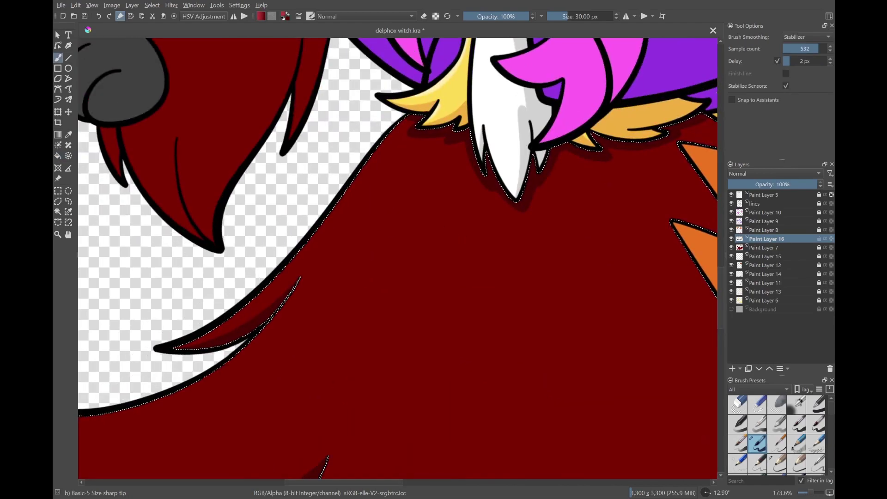
drag(317, 366, 459, 238)
scroll(386, 344, down, 3)
scroll(386, 344, up, 4)
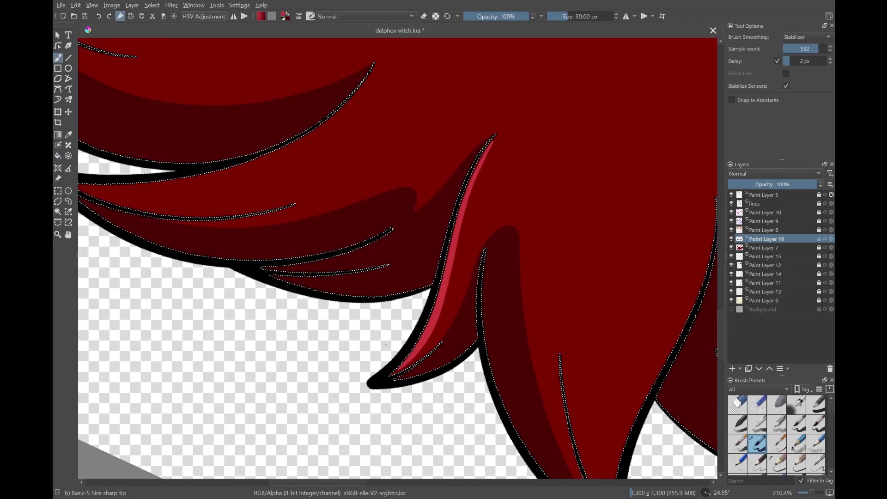
drag(386, 344, 458, 109)
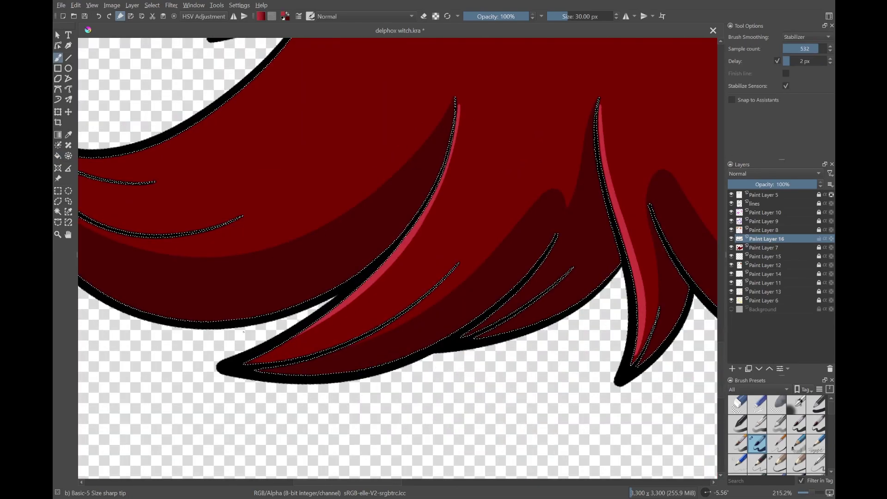
Paint crimson highlights beside the skirt's upper left tuft and along its left edge up to the waist
drag(243, 332, 286, 324)
scroll(272, 352, down, 2)
scroll(432, 188, up, 3)
key(f)
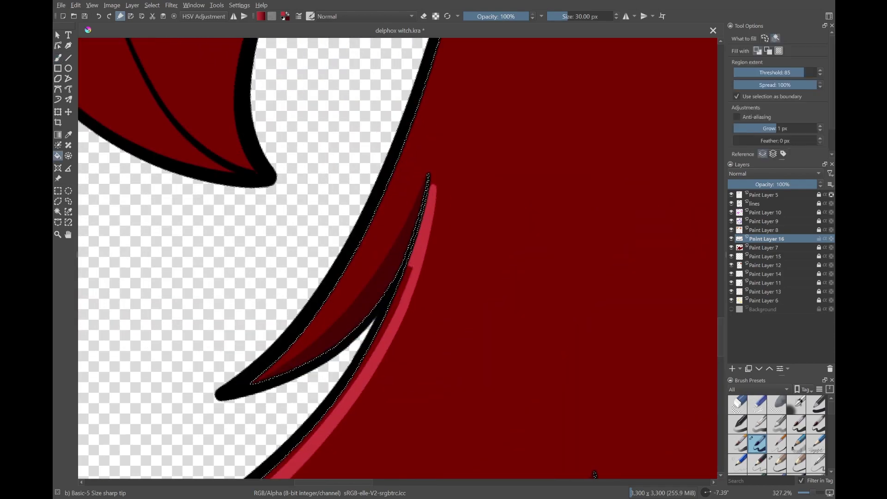
key(b)
mouse_move(594, 474)
mouse_down()
mouse_move(487, 252)
mouse_move(416, 277)
mouse_move(414, 233)
mouse_up()
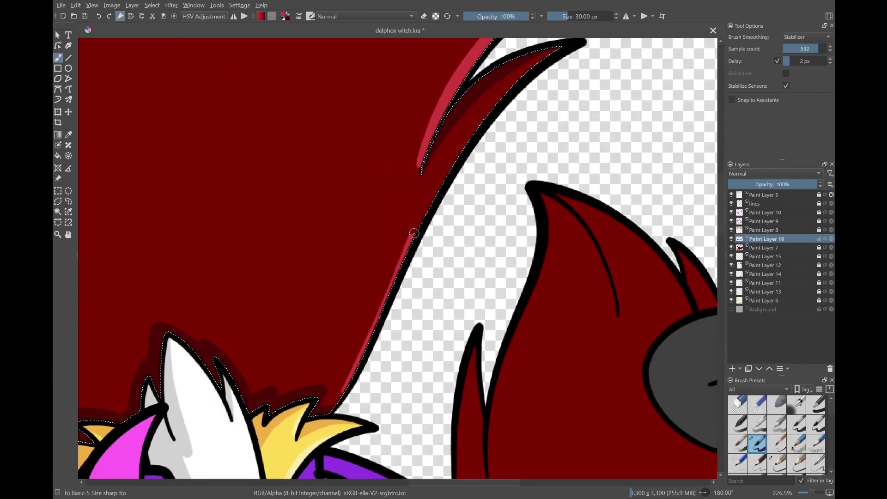
mouse_move(476, 126)
mouse_down()
mouse_move(250, 379)
mouse_move(462, 270)
mouse_move(372, 309)
mouse_move(227, 322)
mouse_move(159, 368)
mouse_move(190, 365)
mouse_move(254, 323)
mouse_move(362, 228)
mouse_up()
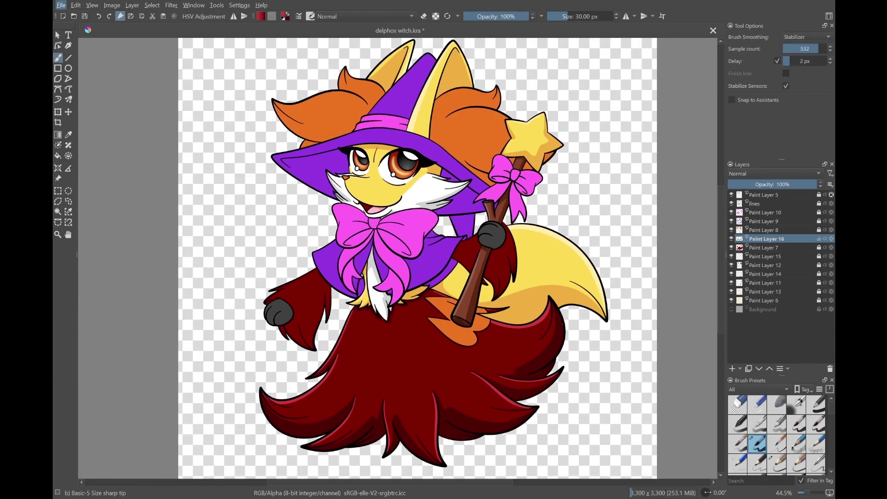
Select the dark red sleeve areas from Paint Layer 7 and paint shadows on the lowered arm's sleeve on Paint Layer 16
click(765, 248)
key(b)
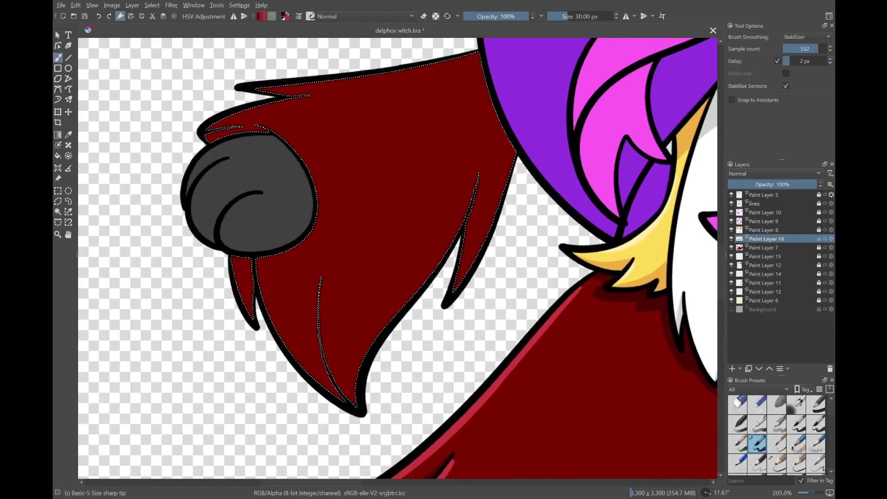
drag(320, 232, 347, 381)
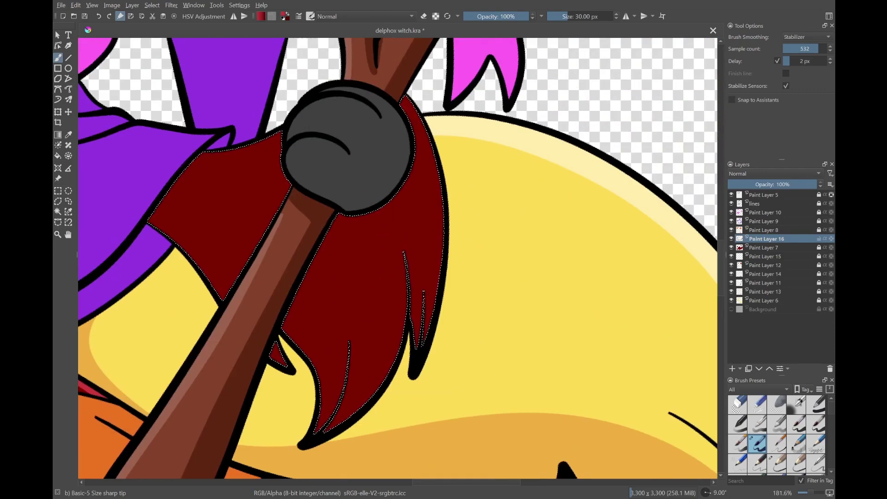
Outline and fill darker red shadows on the sleeve of the arm holding the staff, erasing excess around the tufts
key(f)
click(185, 231)
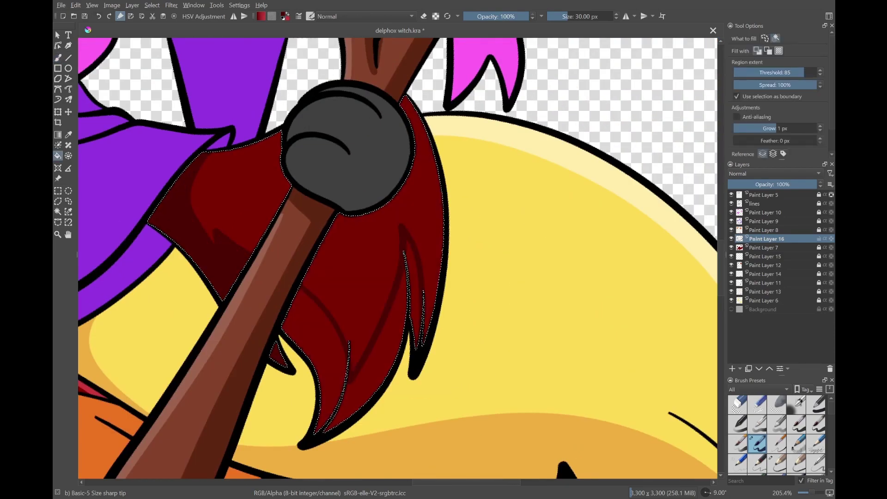
key(b)
key(5)
scroll(620, 263, up, 1)
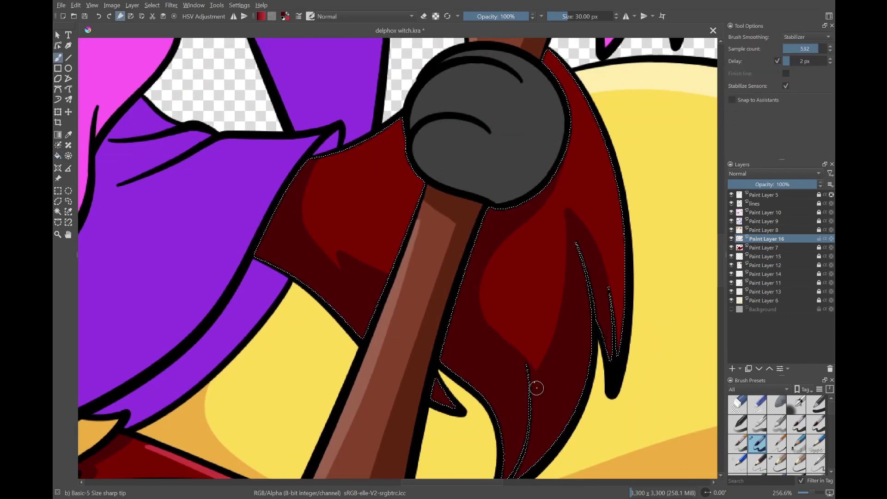
scroll(490, 368, down, 2)
scroll(337, 222, up, 2)
key(e)
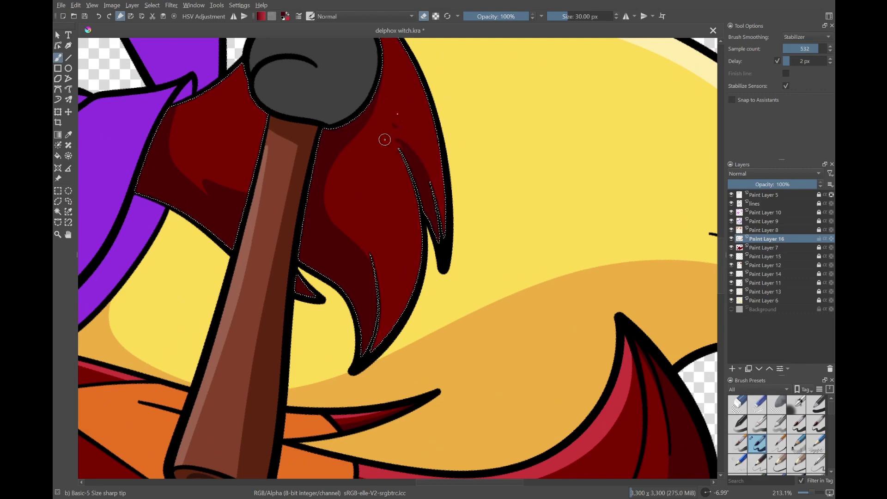
key(e)
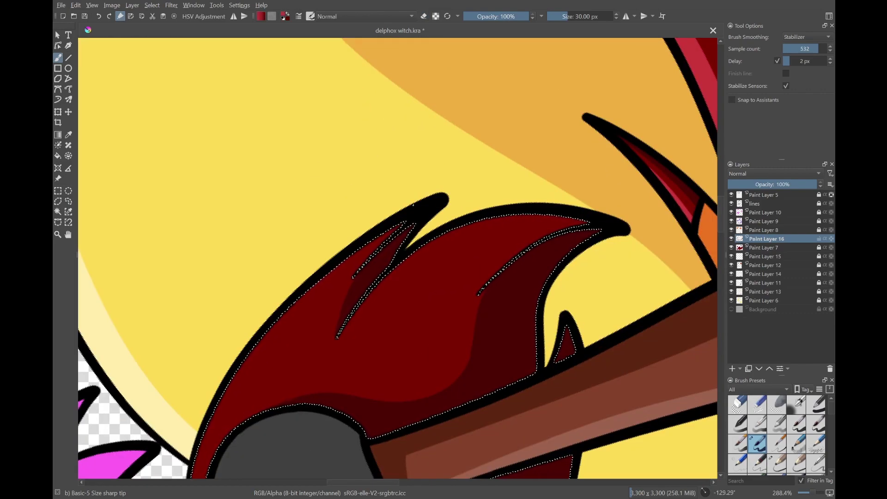
drag(379, 290, 477, 232)
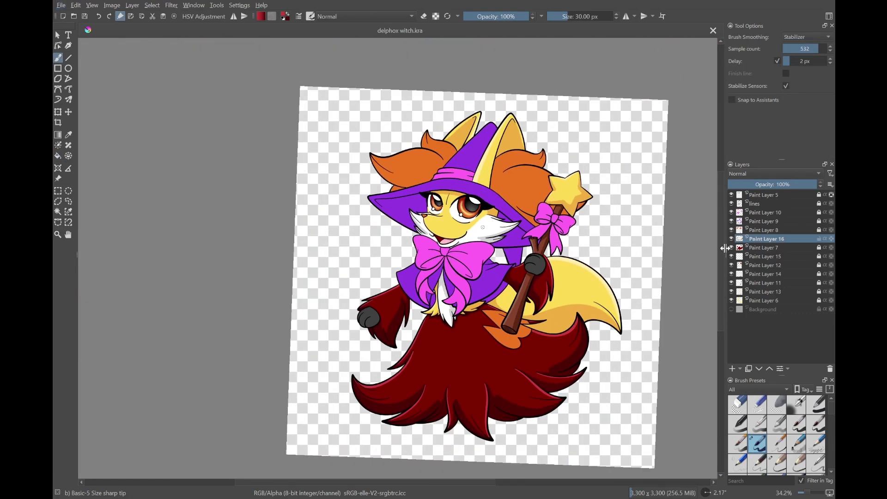
Add Paint Layer 17 above Paint Layer 8, select the orange fur areas and sample their orange as the brush colour
click(764, 238)
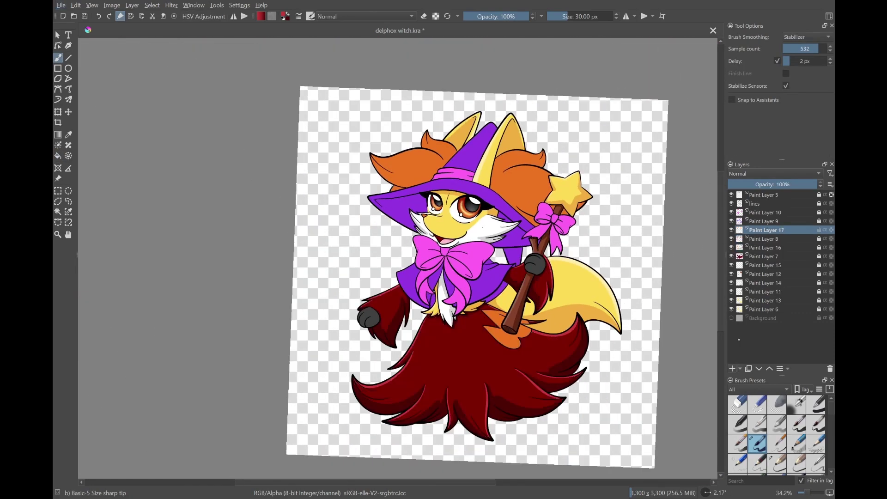
click(58, 211)
click(405, 178)
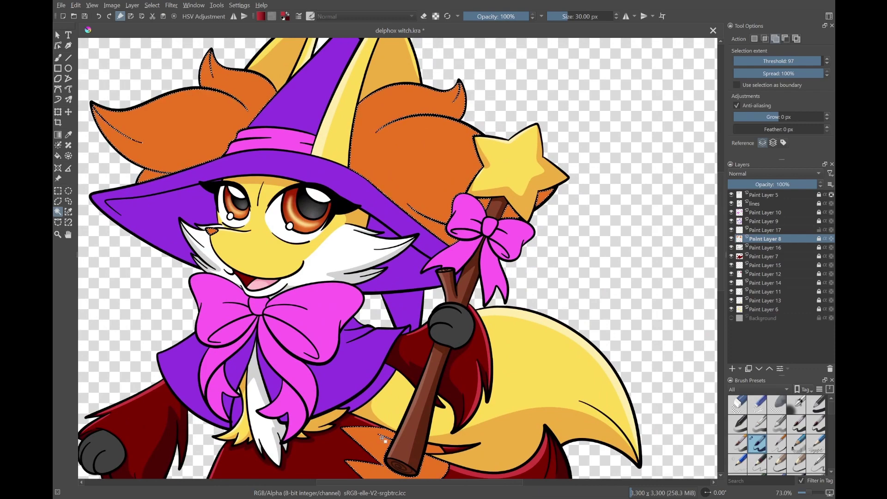
key(b)
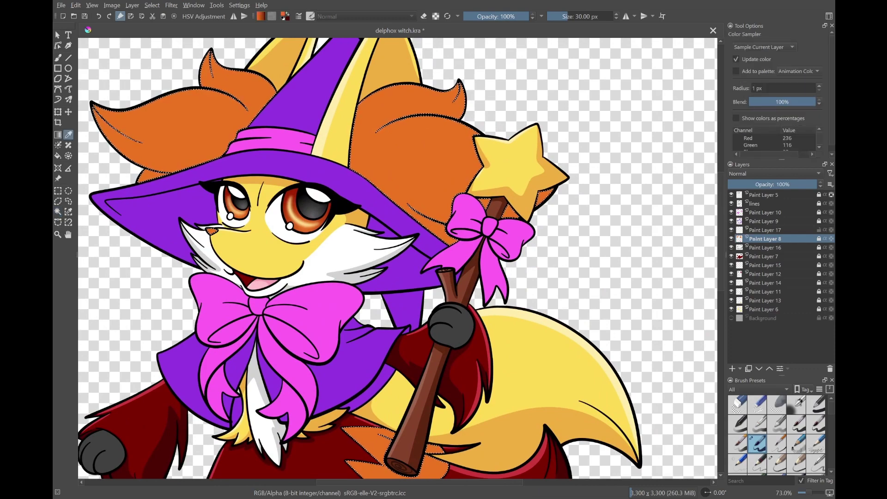
ctrl+click(383, 438)
key(Page_Up)
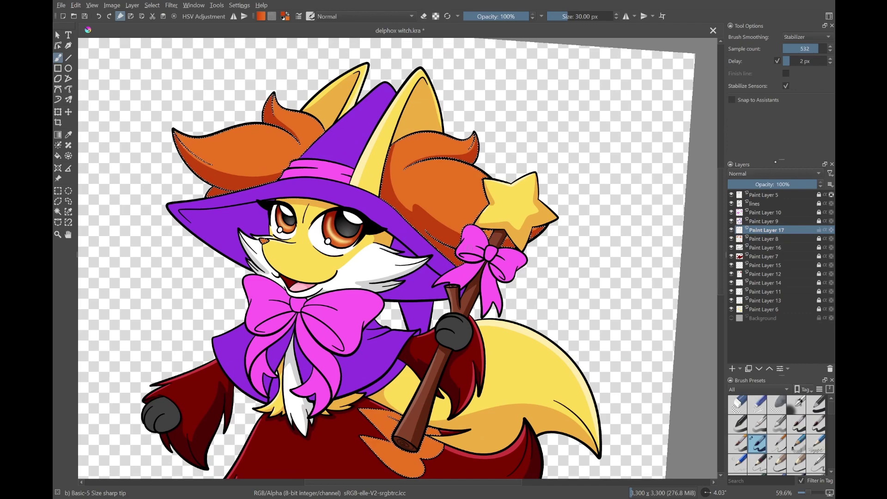
Sample the fur's shadow colour and shade the orange ear fur with darker reddish orange on Paint Layer 17
key(p)
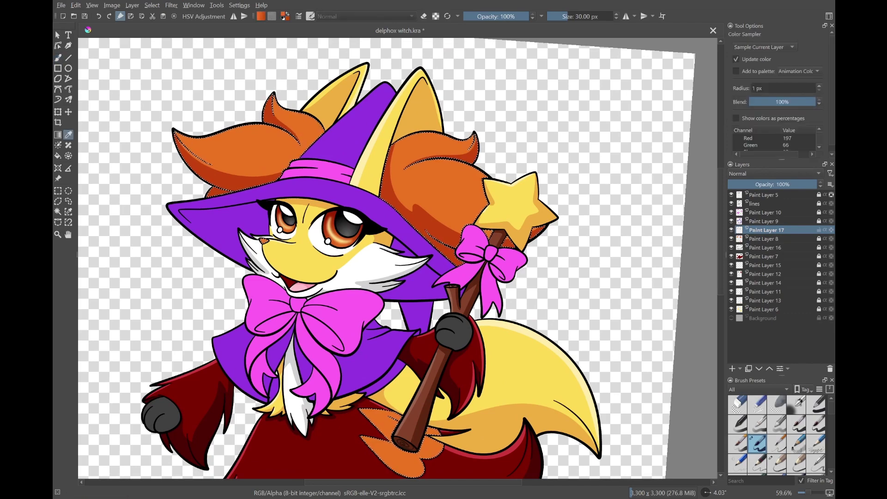
key(b)
scroll(350, 199, up, 5)
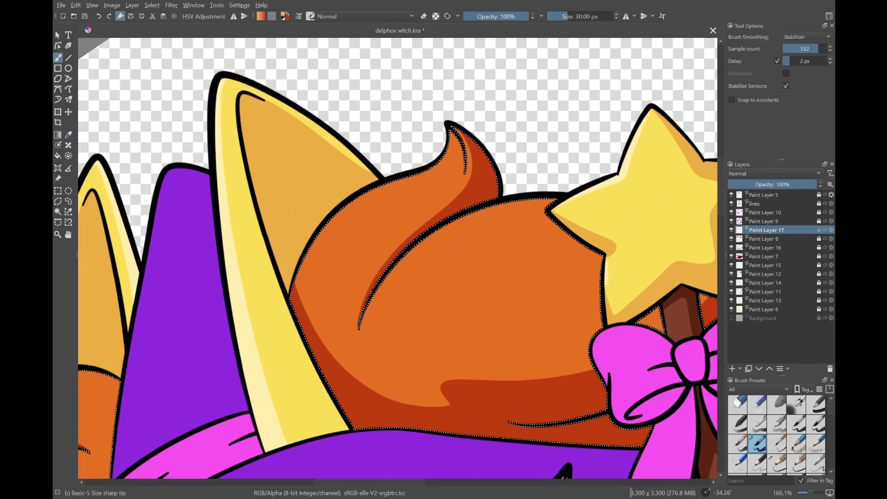
Paint light orange highlights along the upper edges of the orange hair tufts on both sides of the head
scroll(350, 199, up, 3)
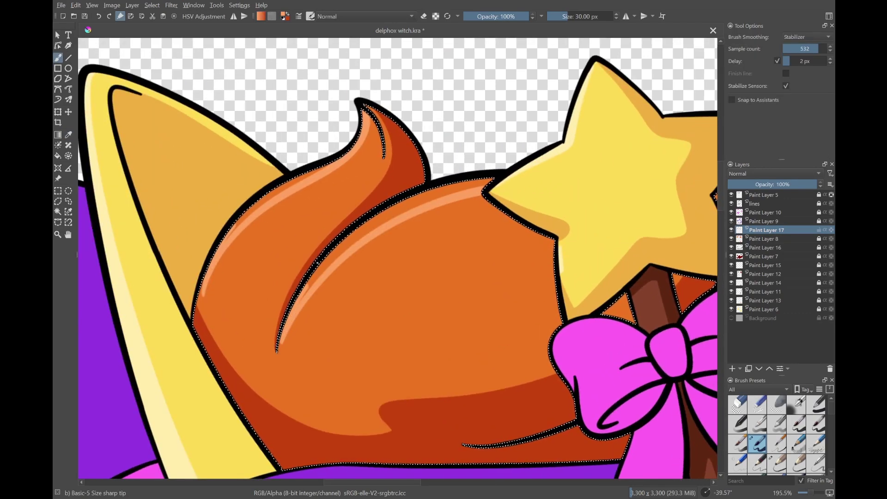
scroll(200, 290, up, 3)
scroll(200, 290, down, 2)
drag(200, 291, 324, 231)
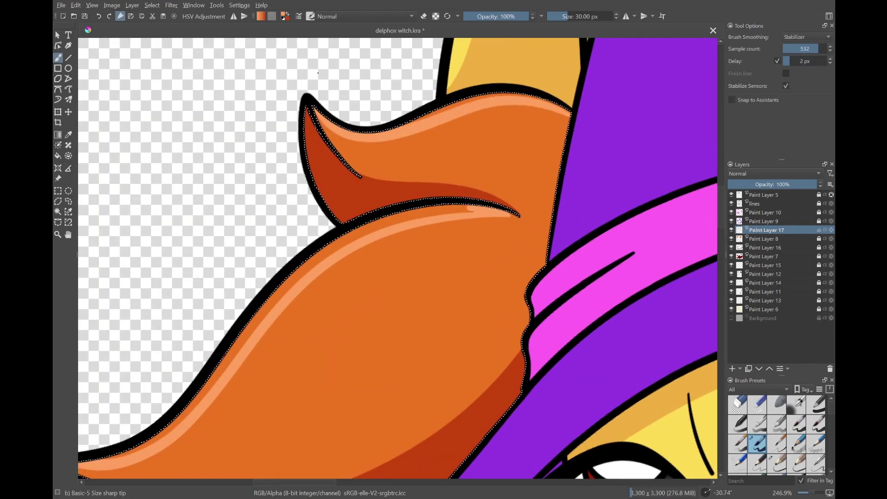
key(f)
Add light orange highlights to the nose and the orange fur at the waist, deselect and save the drawing
scroll(397, 259, up, 5)
key(b)
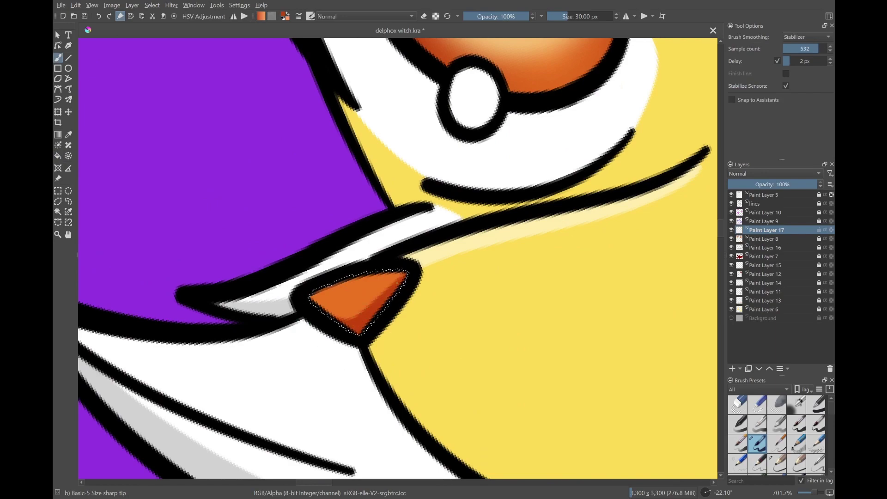
scroll(287, 257, down, 4)
drag(287, 257, 438, 258)
drag(397, 301, 464, 287)
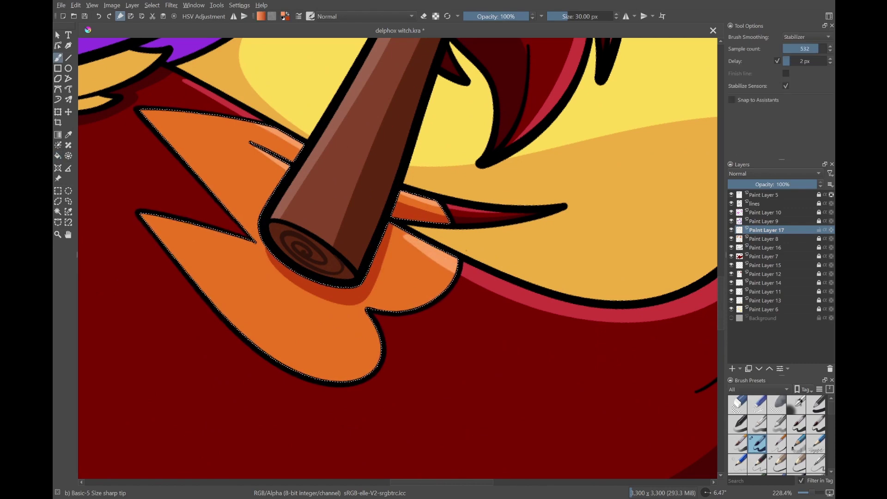
key(2)
key(5)
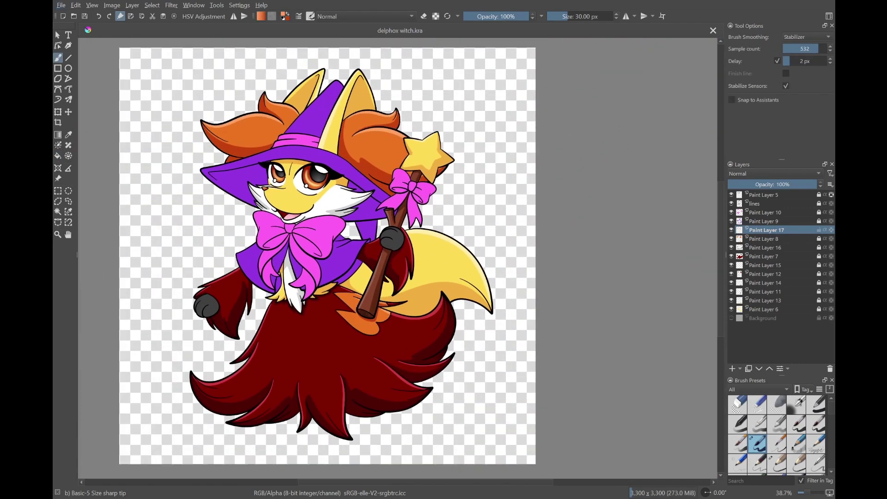
Add a paint layer above the purple base layer, select the cape's purple areas and sample their colour for shading
key(Insert)
key(ctrl+r)
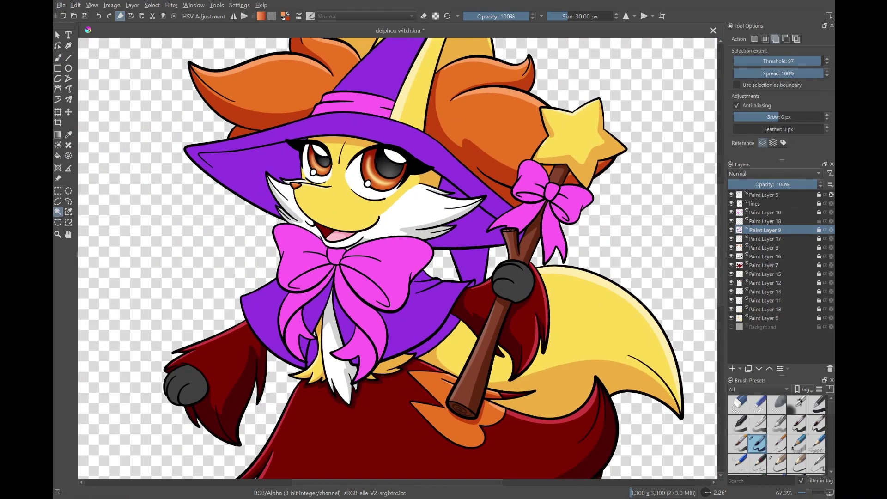
drag(463, 190, 278, 274)
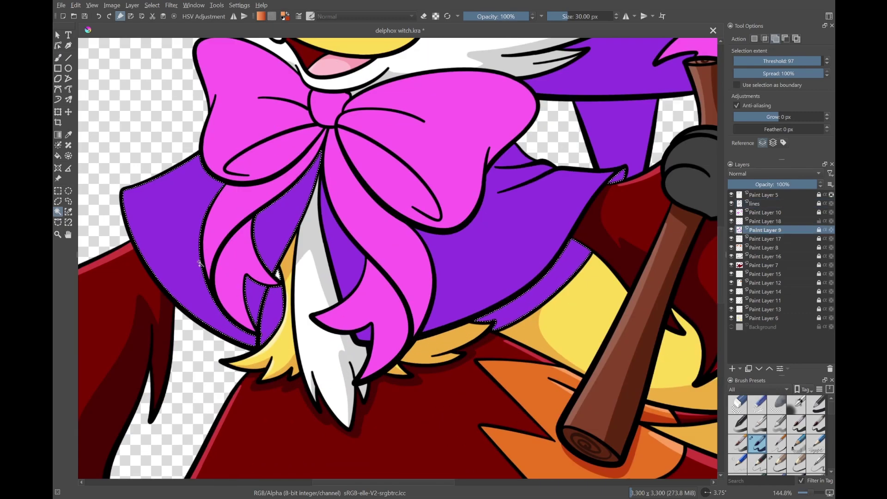
click(508, 258)
key(b)
key(Page_Up)
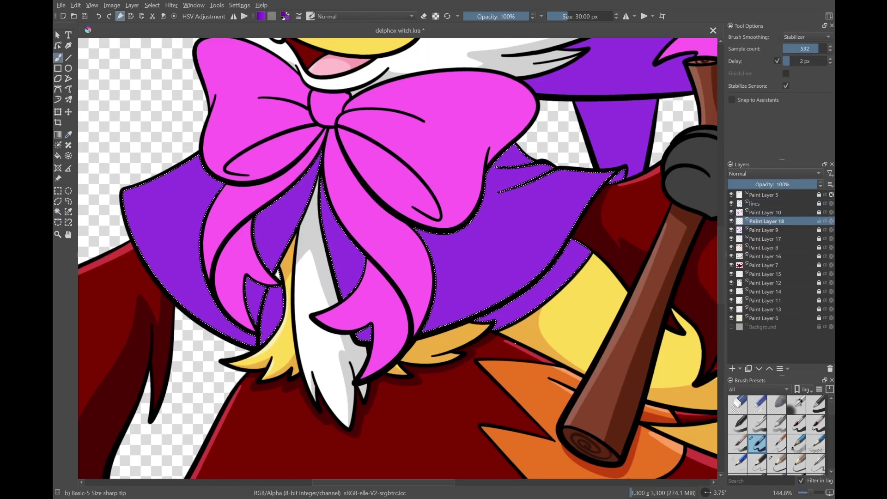
Outline and fill dark purple shadows on the cape beneath the bow, between the ribbons and across its right side
mouse_move(277, 275)
mouse_down()
mouse_move(485, 134)
mouse_move(432, 318)
mouse_move(467, 325)
mouse_up()
drag(291, 217, 323, 298)
drag(297, 247, 277, 296)
key(5)
key(f)
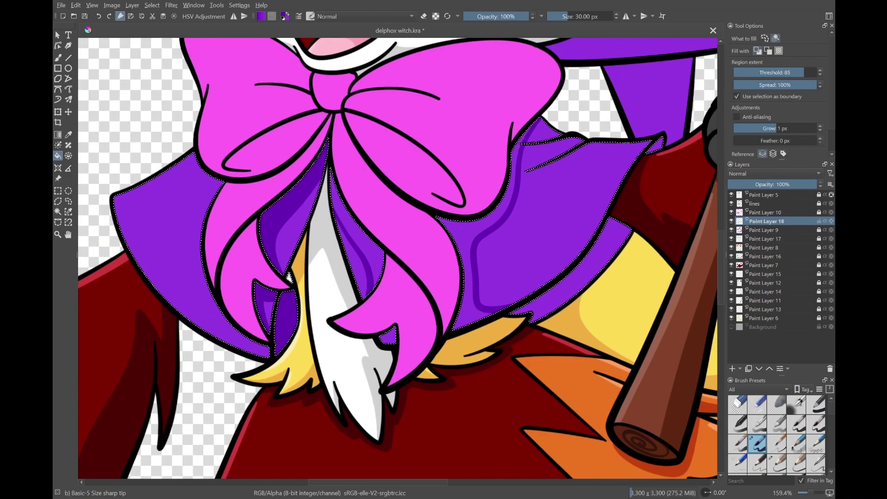
click(355, 231)
click(490, 222)
click(564, 268)
Paint dark purple shadows on the cape's left side beside the bow and ribbon, and clear the selection
key(b)
drag(370, 254, 407, 241)
drag(222, 180, 218, 352)
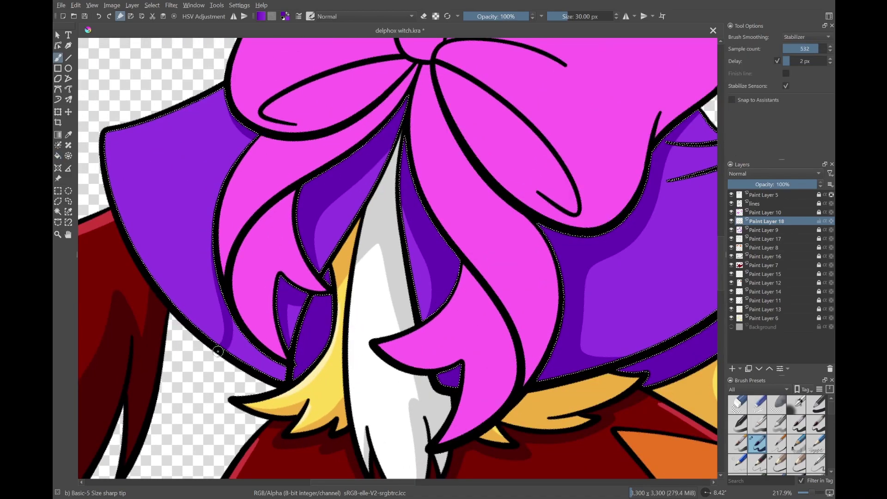
scroll(217, 352, down, 3)
scroll(217, 352, up, 5)
scroll(217, 352, down, 8)
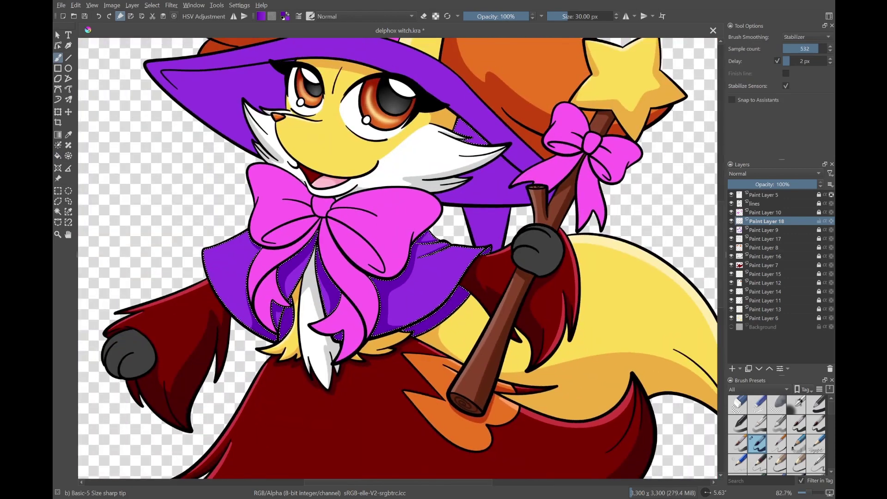
key(ctrl+shift+a)
Reselect the cape's purple areas using the purple base layer and return to the shading layer with the brush
scroll(470, 268, down, 3)
key(p)
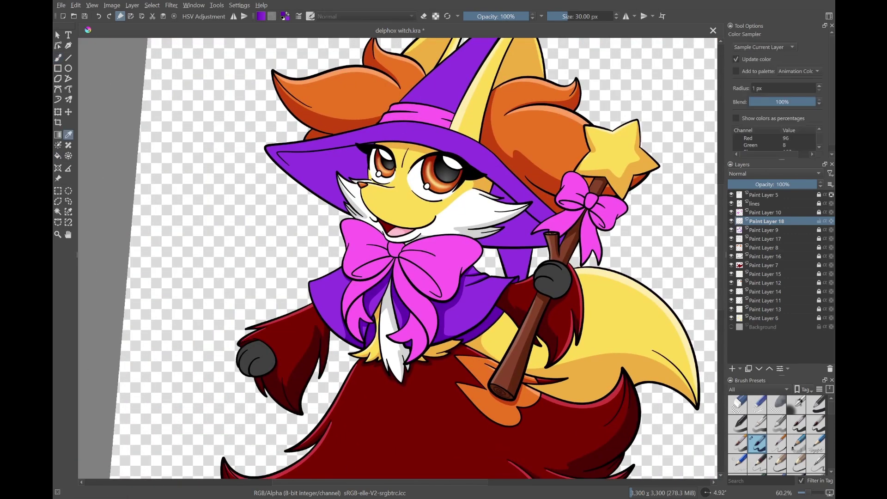
scroll(414, 260, down, 3)
scroll(435, 286, up, 2)
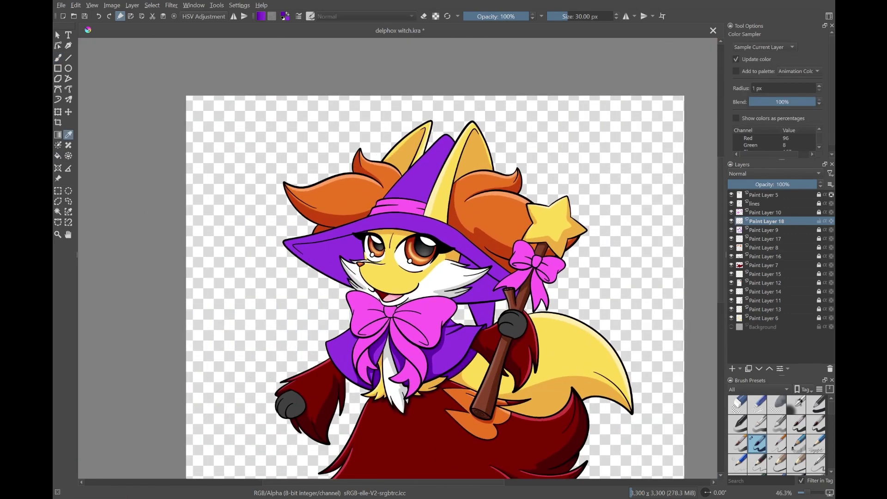
key(Page_Down)
key(ctrl+w)
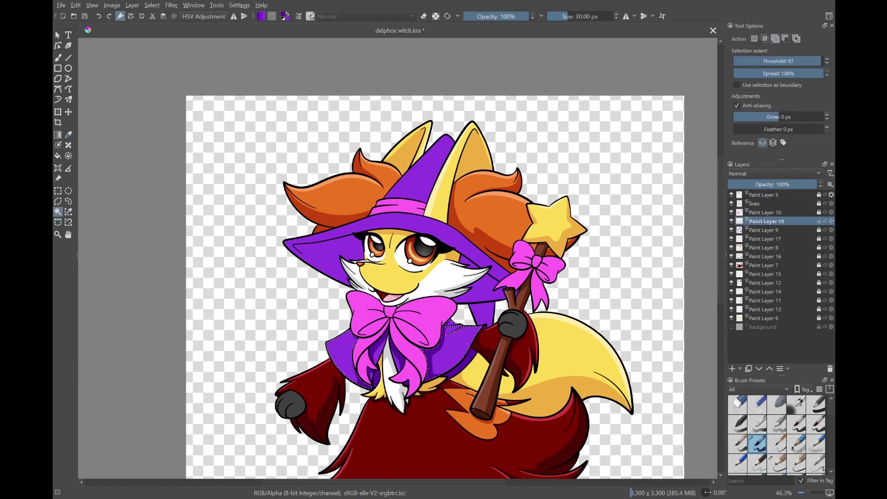
key(b)
Paint light purple highlights along the cape's outer edges and shoulder folds
scroll(336, 386, up, 5)
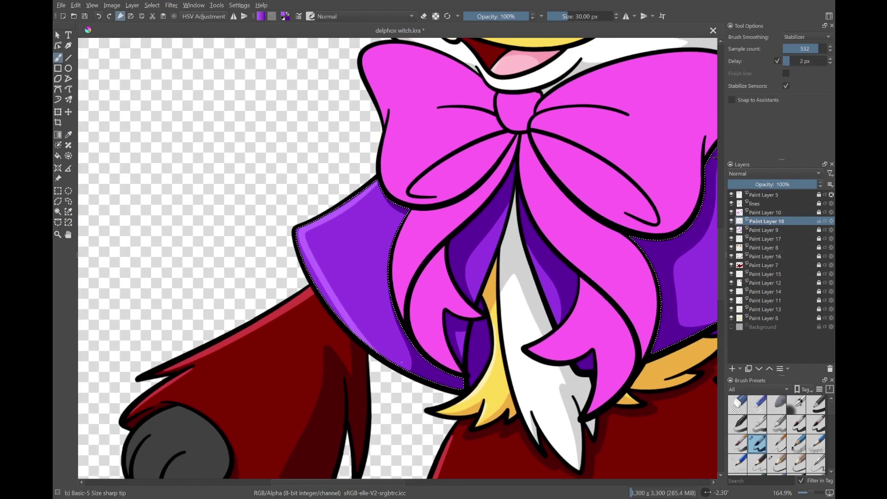
scroll(402, 363, up, 2)
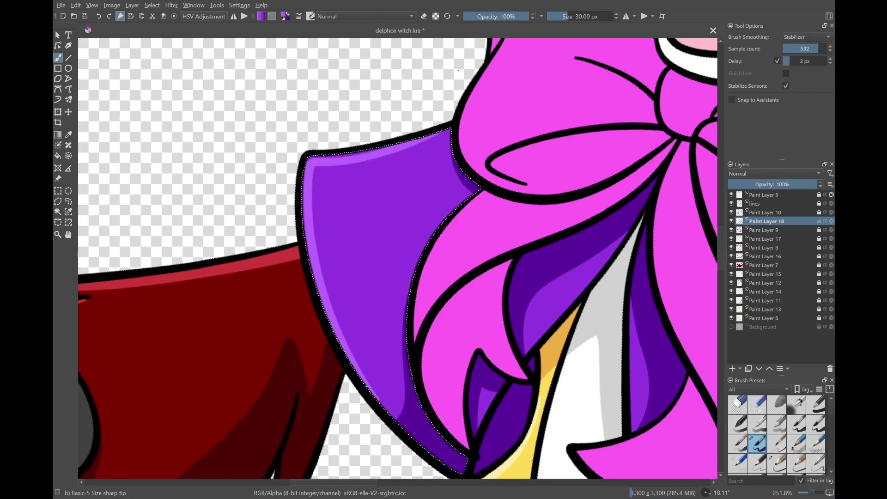
scroll(458, 70, up, 2)
scroll(367, 198, down, 4)
scroll(367, 197, up, 5)
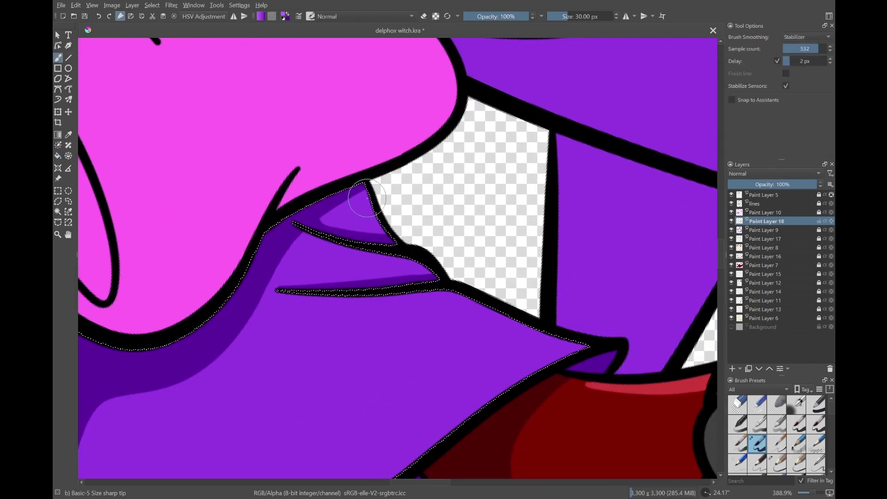
scroll(405, 292, down, 10)
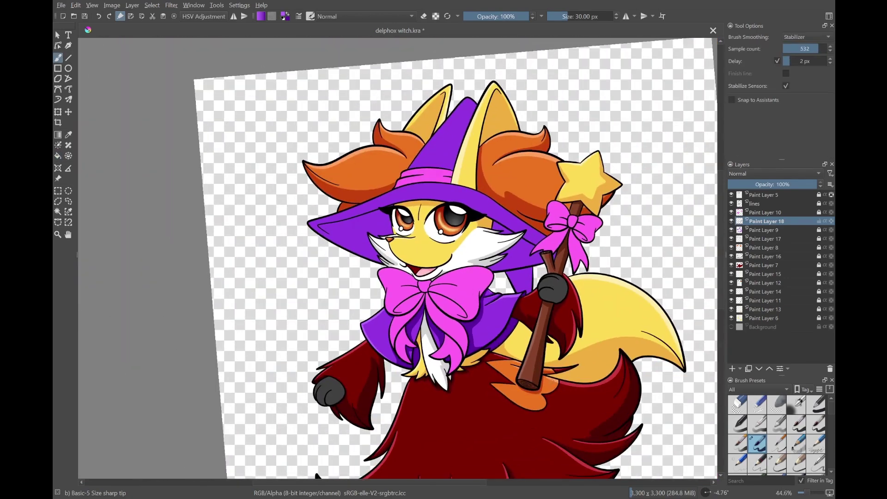
Select the hat's purple areas on the base layer and fill the right underside of the brim with dark purple on the shading layer
scroll(397, 259, up, 5)
key(5)
scroll(542, 268, down, 5)
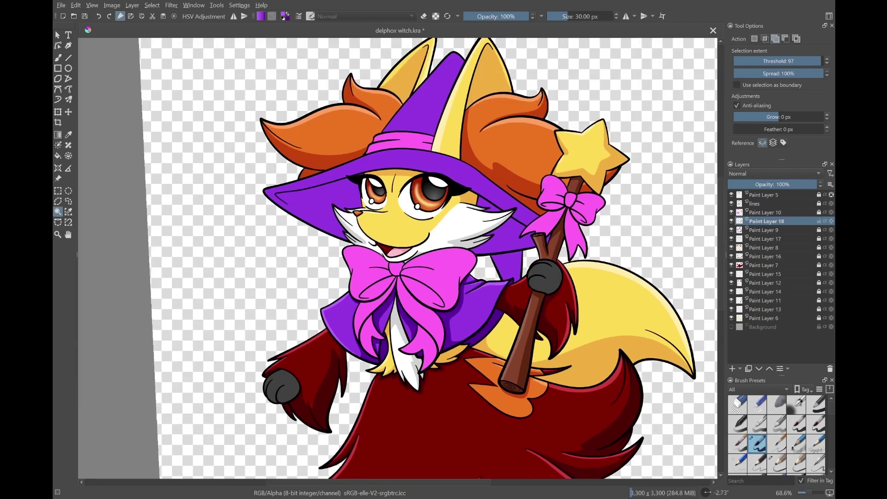
key(Page_Down)
scroll(546, 259, up, 5)
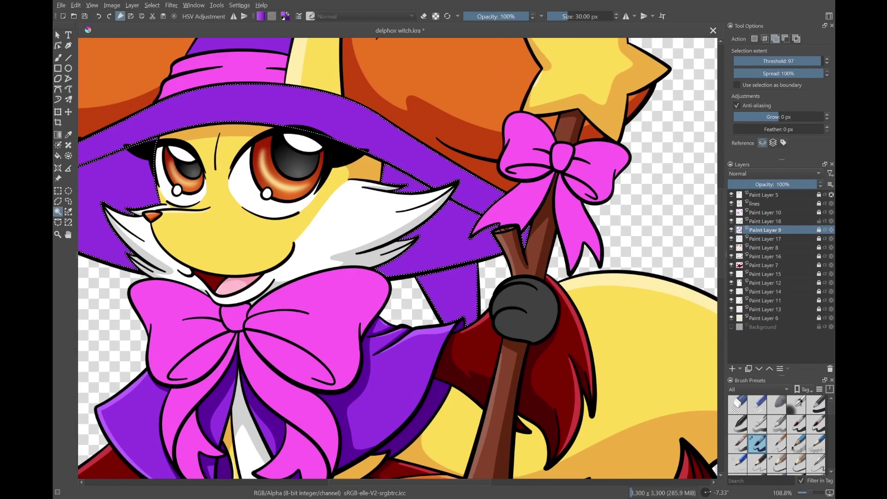
key(Page_Up)
key(f)
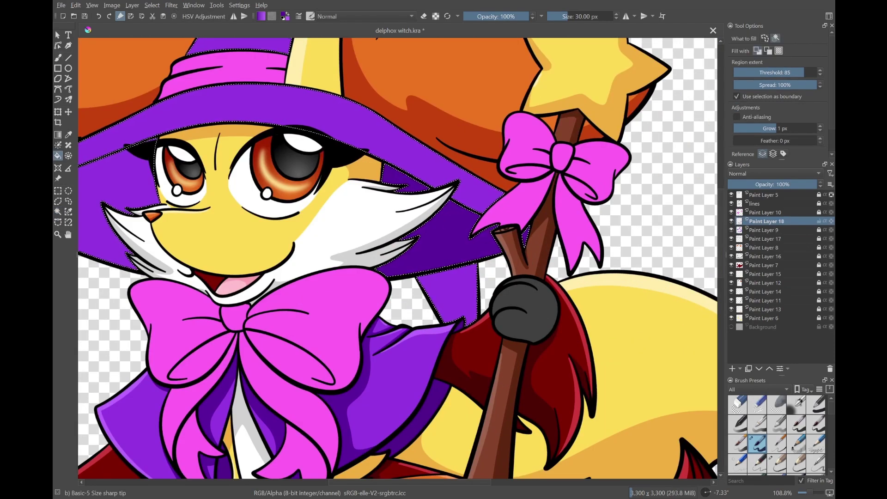
Paint a dark purple shadow and a light purple edge highlight on the purple strip hanging behind the shoulder
scroll(414, 207, up, 5)
key(b)
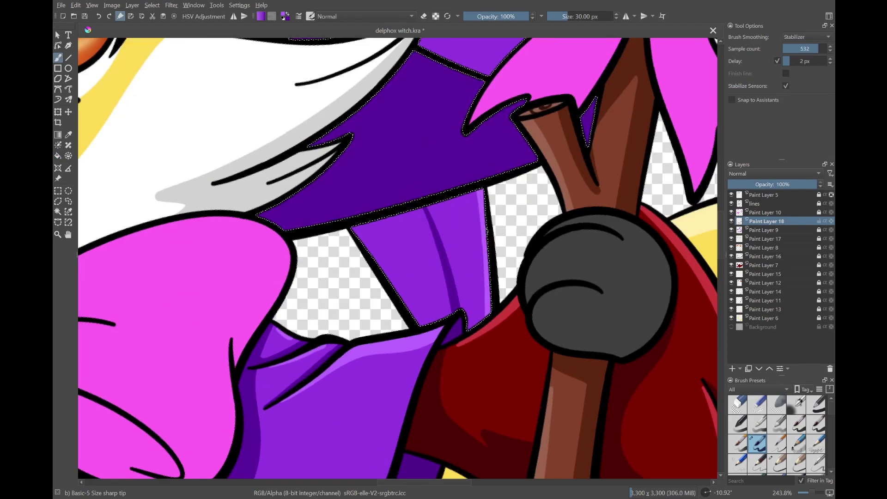
scroll(397, 259, down, 5)
Shade the left underside of the hat brim dark purple, leaving a lighter band along its outer edge
scroll(397, 259, up, 5)
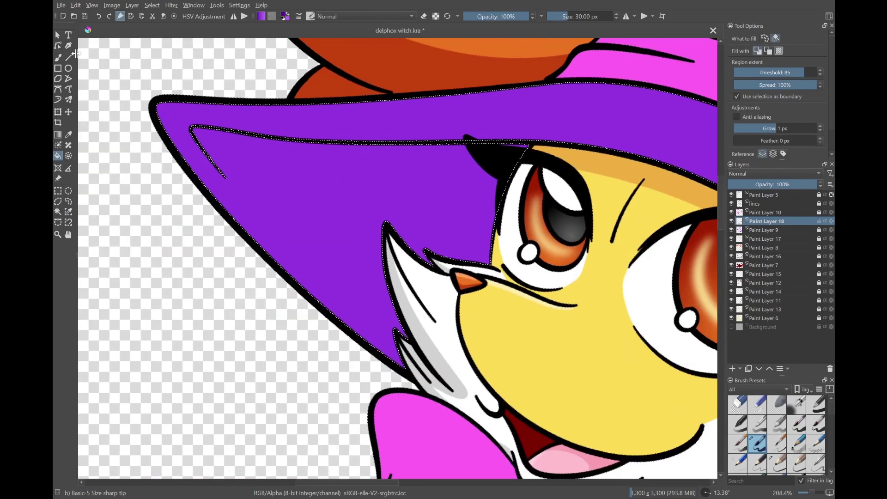
drag(194, 132, 324, 300)
scroll(398, 258, down, 3)
scroll(397, 259, up, 5)
drag(79, 51, 352, 278)
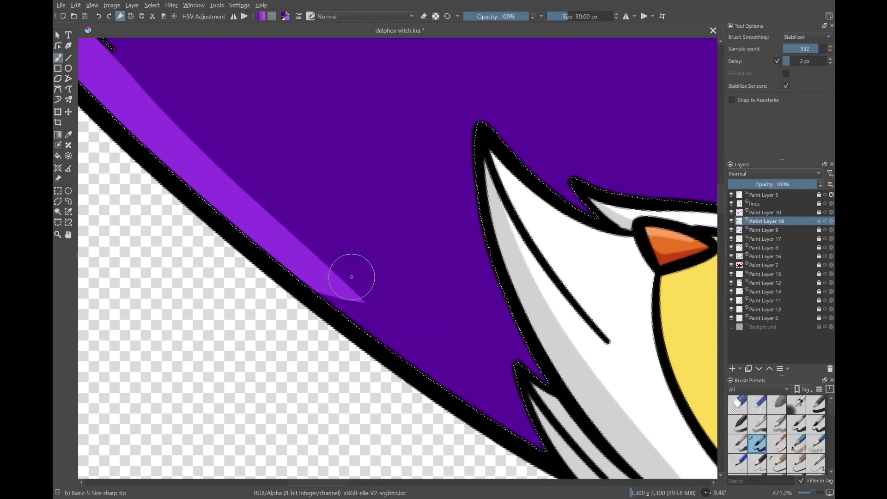
Outline and fill a dark purple shadow on the right side of the hat brim's upper surface
scroll(243, 350, down, 5)
scroll(243, 350, down, 4)
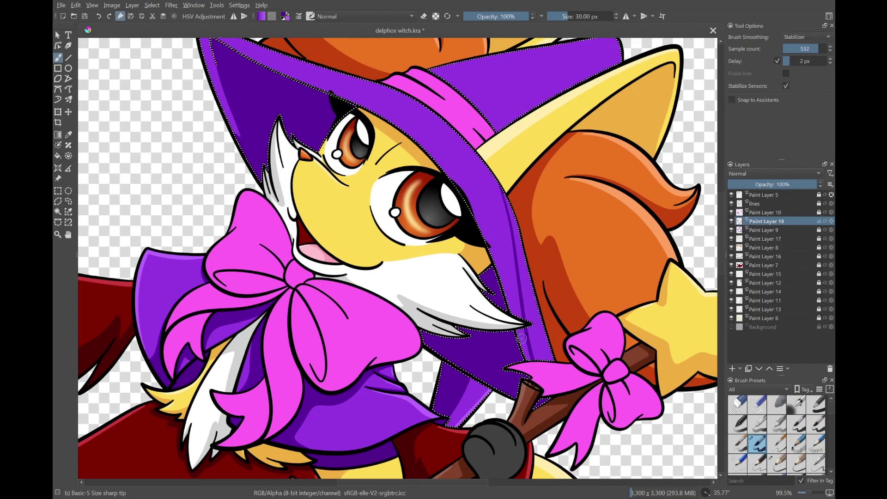
scroll(521, 338, down, 4)
scroll(521, 339, up, 4)
key(f)
scroll(521, 339, down, 4)
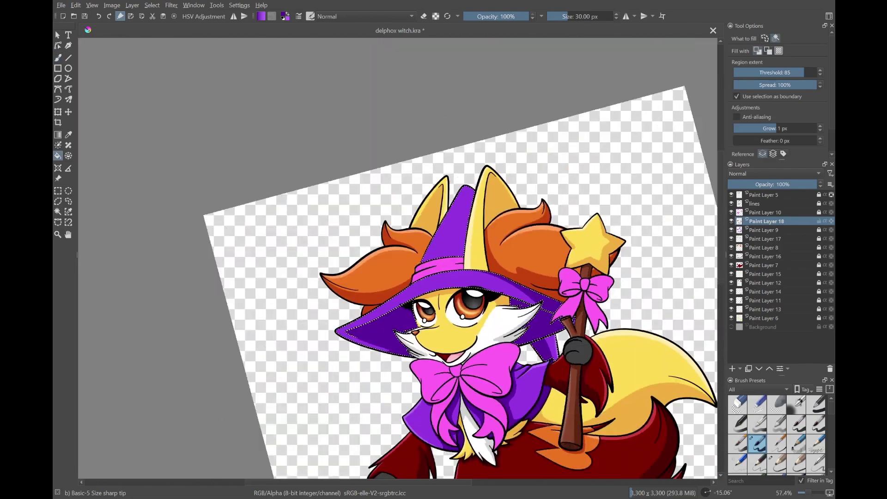
Reselect the hat's purple cone and brim using the base layer and return to the brush
scroll(521, 339, up, 4)
key(q)
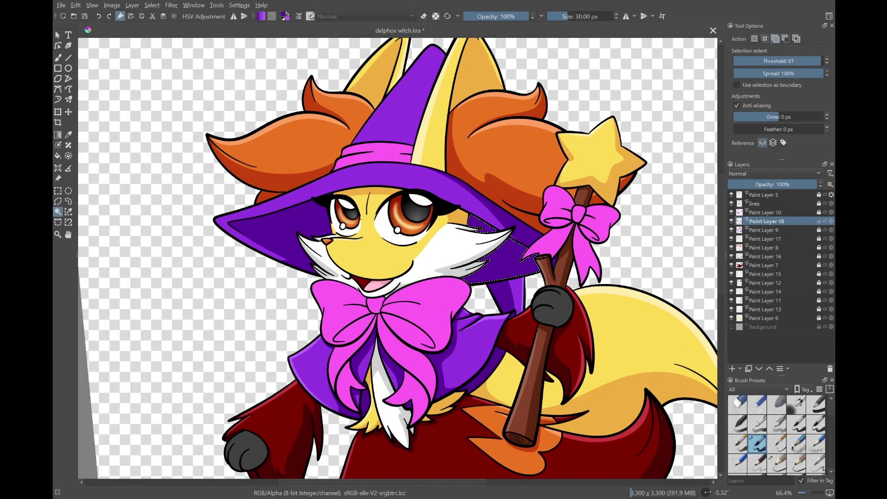
scroll(398, 258, down, 3)
scroll(398, 259, up, 5)
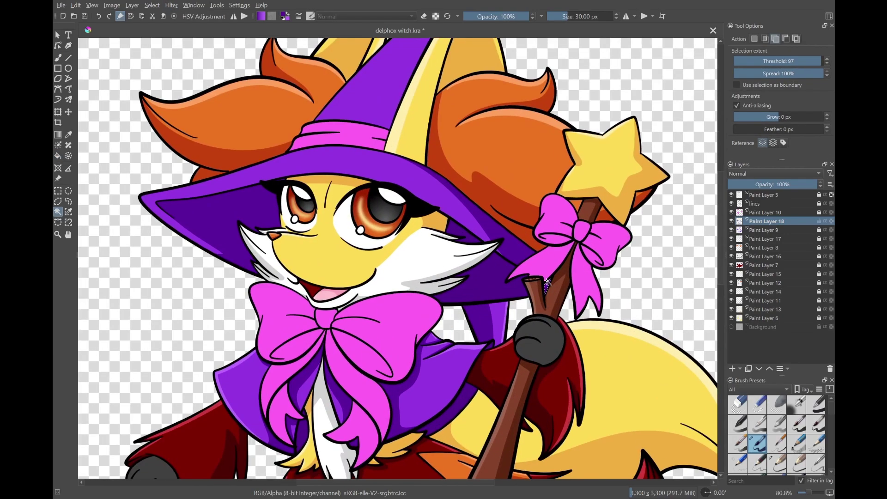
scroll(398, 259, down, 3)
key(5)
key(Page_Down)
key(b)
Paint light purple highlights along the hat cone's outer edge and tip and the upper edge of the brim
scroll(566, 126, up, 8)
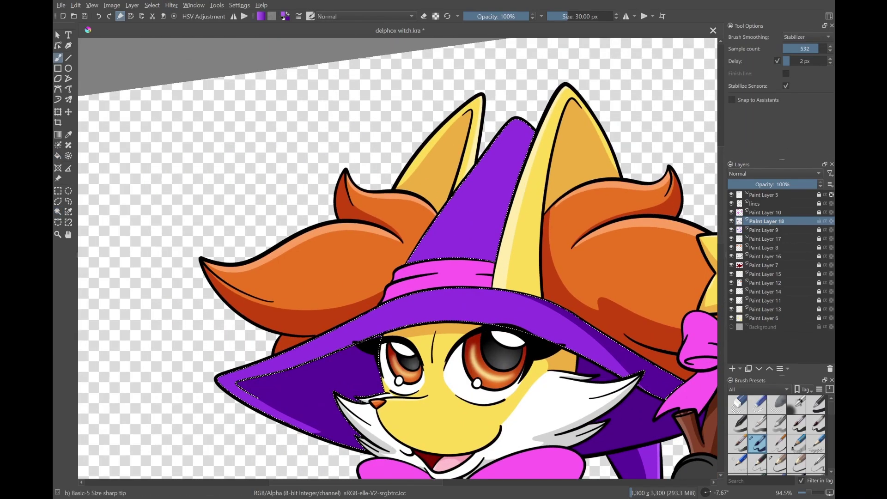
scroll(398, 259, up, 3)
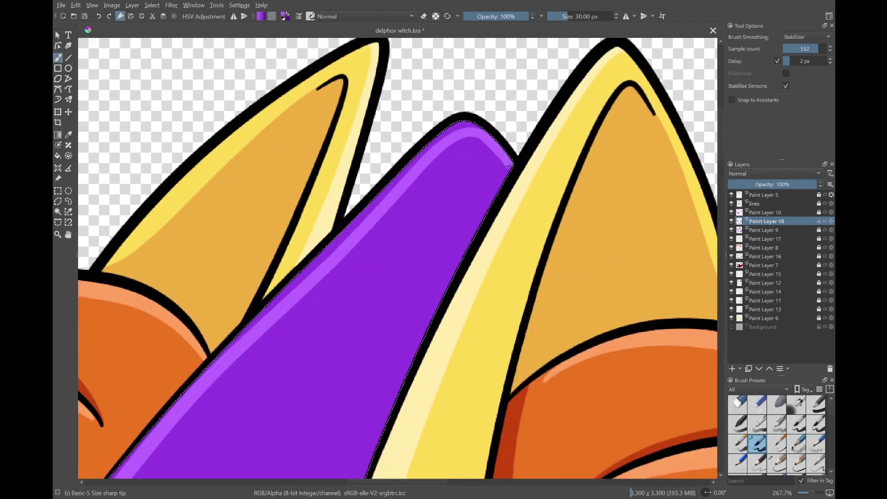
scroll(398, 259, down, 4)
key(f)
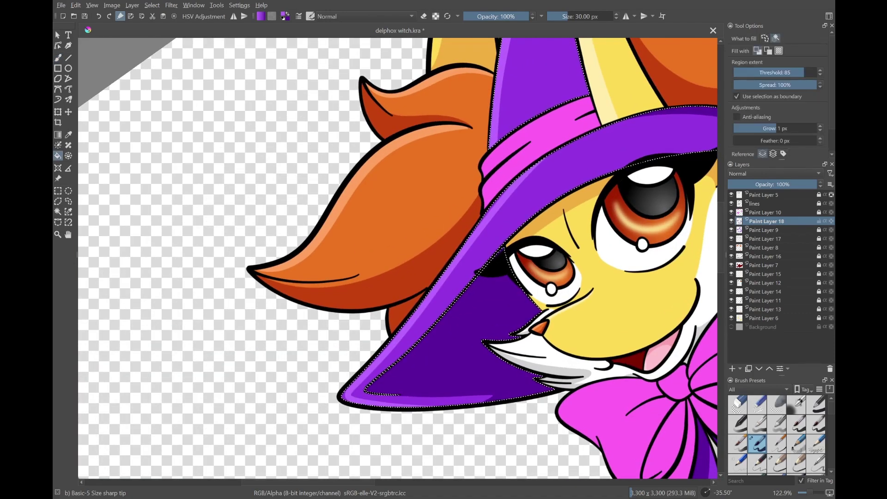
scroll(419, 184, down, 5)
scroll(419, 184, up, 5)
key(b)
scroll(419, 184, down, 6)
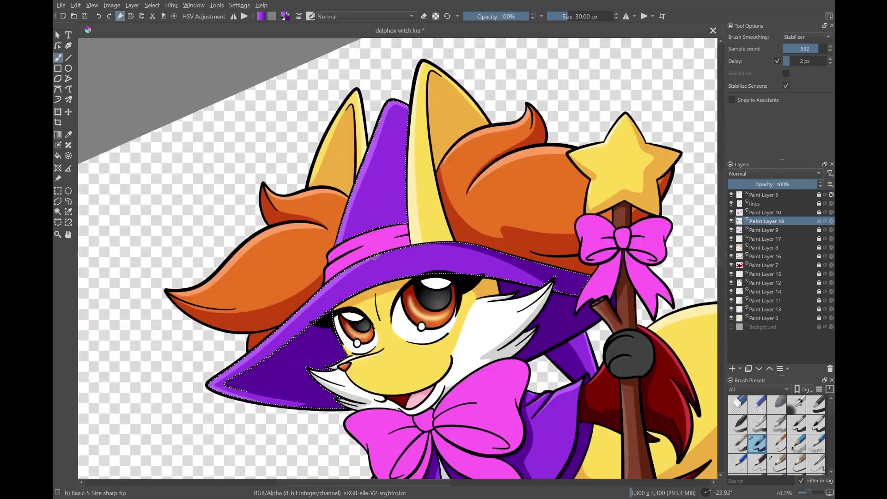
Select the pink hat band and bows on their base layer, sample the pink and switch to a new layer above it
scroll(561, 249, up, 1)
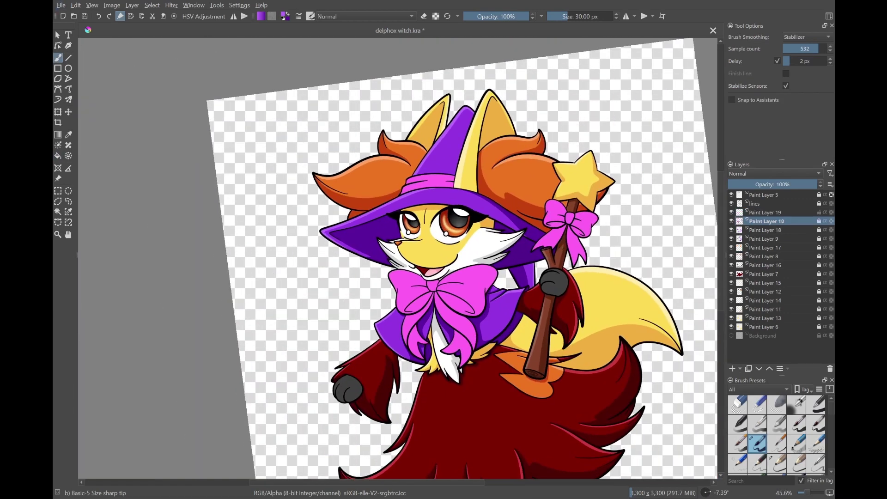
key(ctrl+w)
click(429, 184)
key(b)
ctrl+click(563, 193)
key(Page_Up)
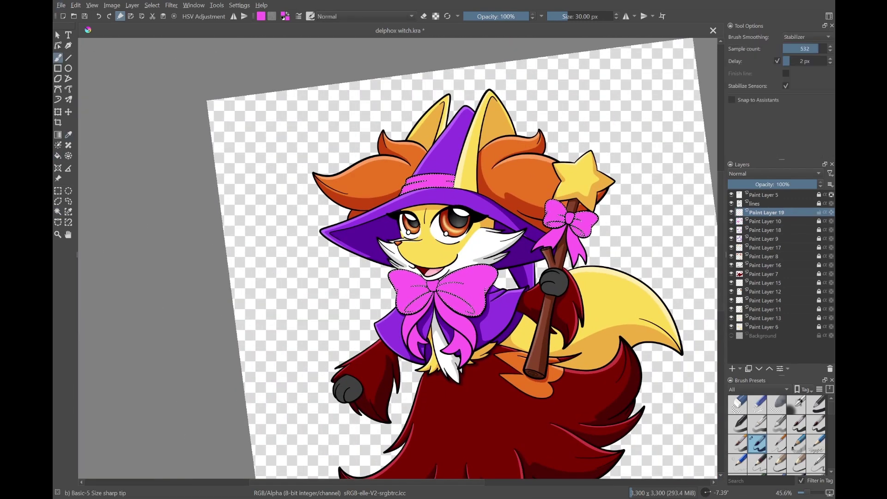
Outline and fill dark magenta shadows on the lower loops and beside the creases of the chest bow
scroll(521, 331, up, 8)
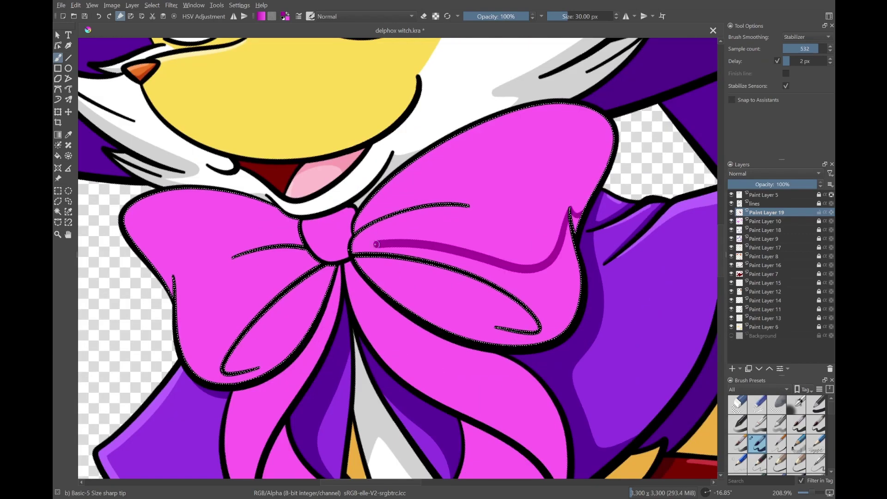
drag(304, 245, 238, 257)
drag(175, 277, 277, 369)
scroll(480, 224, up, 3)
scroll(481, 224, up, 3)
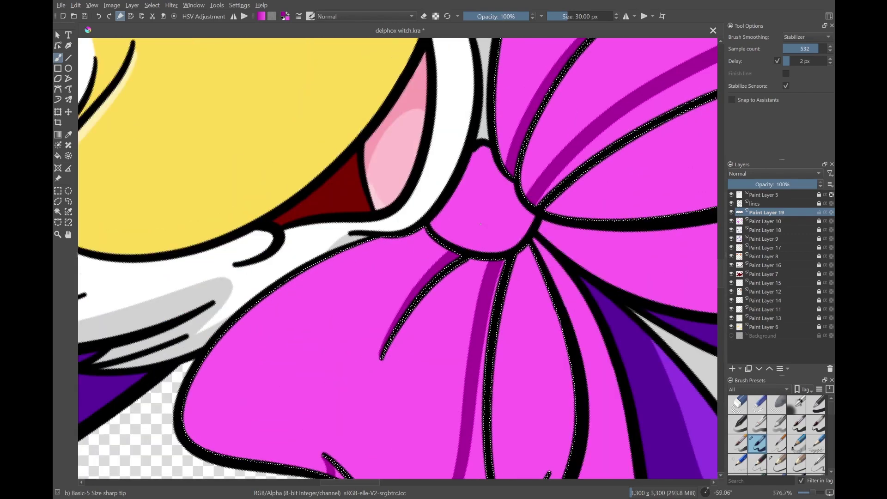
key(5)
scroll(481, 224, down, 5)
drag(536, 208, 633, 291)
drag(309, 277, 331, 330)
scroll(481, 224, down, 3)
key(f)
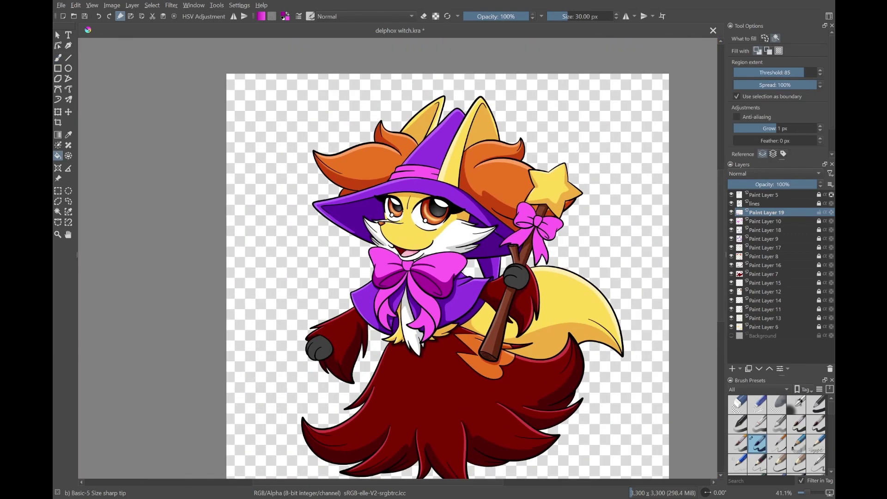
scroll(433, 145, down, 1)
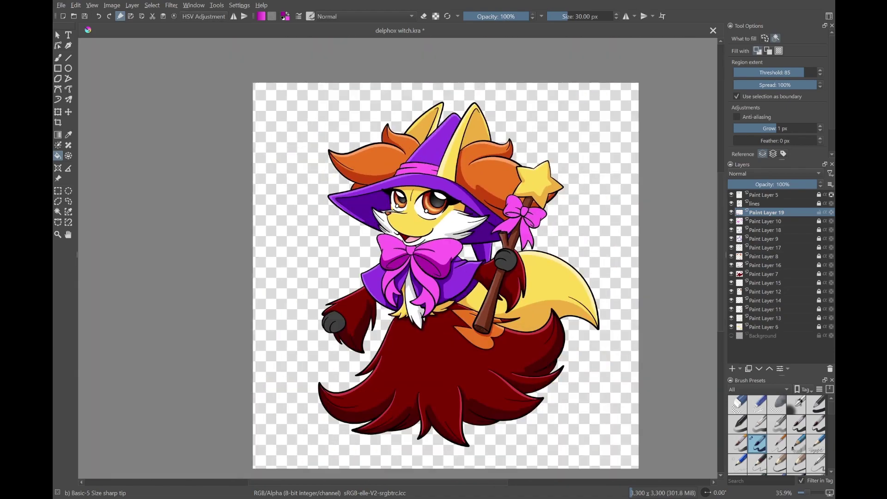
Add light pink highlights along the upper edges of the chest bow's loops and beneath their crease lines
key(b)
scroll(418, 259, up, 10)
drag(360, 120, 298, 108)
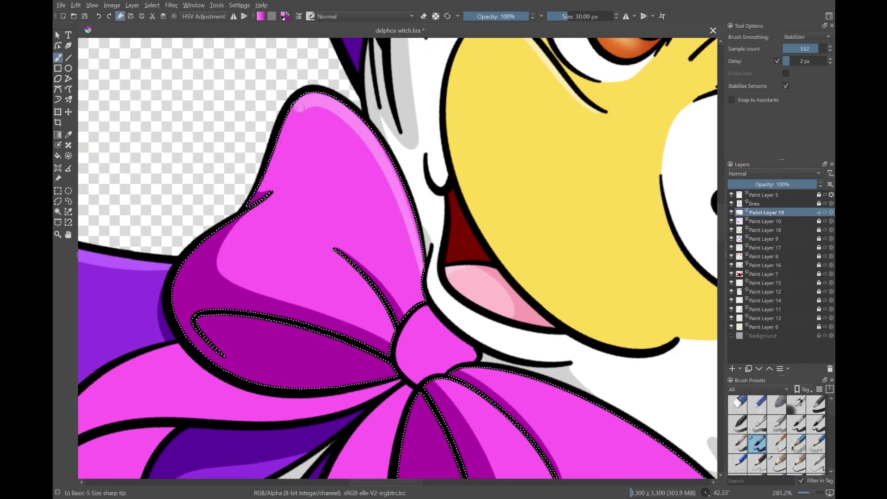
key(5)
scroll(298, 108, down, 10)
scroll(388, 299, up, 10)
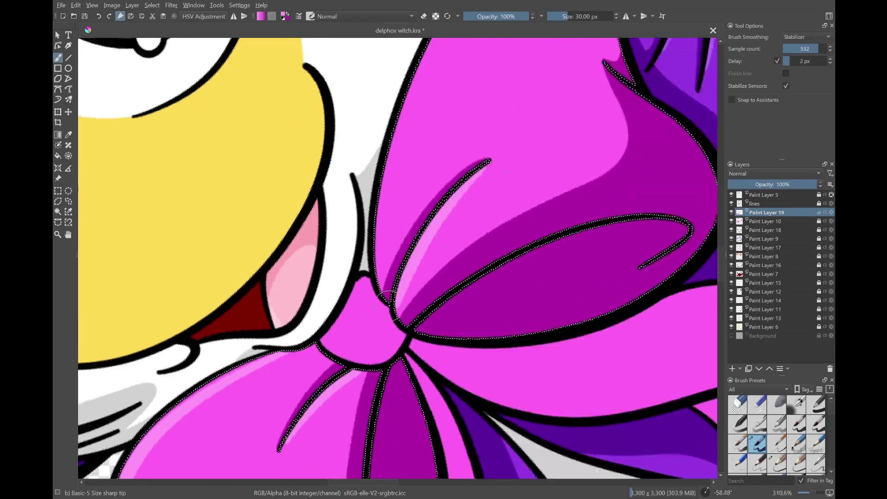
scroll(388, 299, down, 8)
key(f)
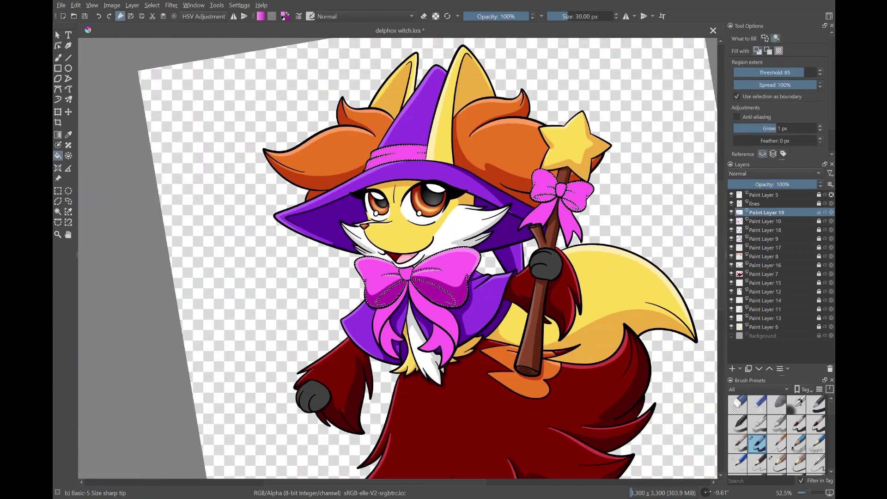
scroll(430, 259, down, 2)
scroll(397, 259, up, 8)
Clear the chest bow selection, select the hat band and wand bow loops on Paint Layer 10, resample the pink and return to Paint Layer 19
key(ctrl+w)
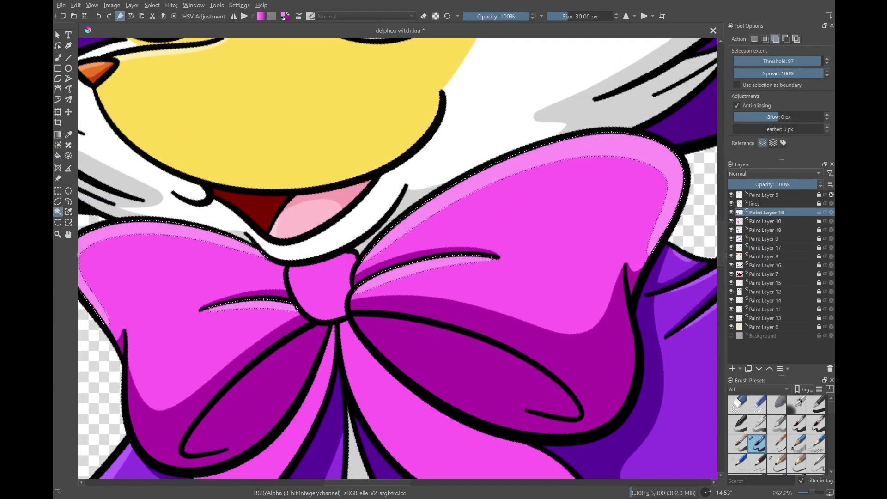
key(ctrl+shift+a)
scroll(398, 258, down, 6)
scroll(398, 259, up, 3)
key(p)
key(Page_Down)
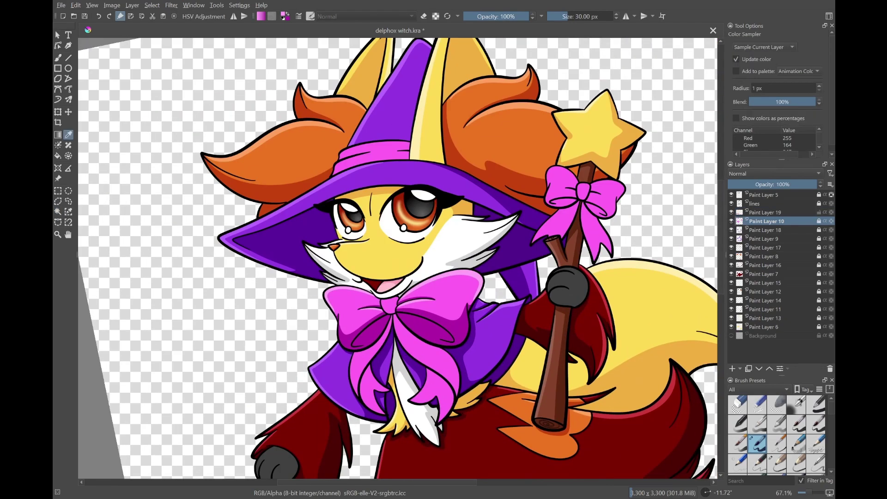
key(b)
key(Page_Up)
key(ctrl+shift+d)
Paint dark magenta shadows in the hat band's folds and light pink highlights along its upper and outer edges
scroll(481, 154, up, 8)
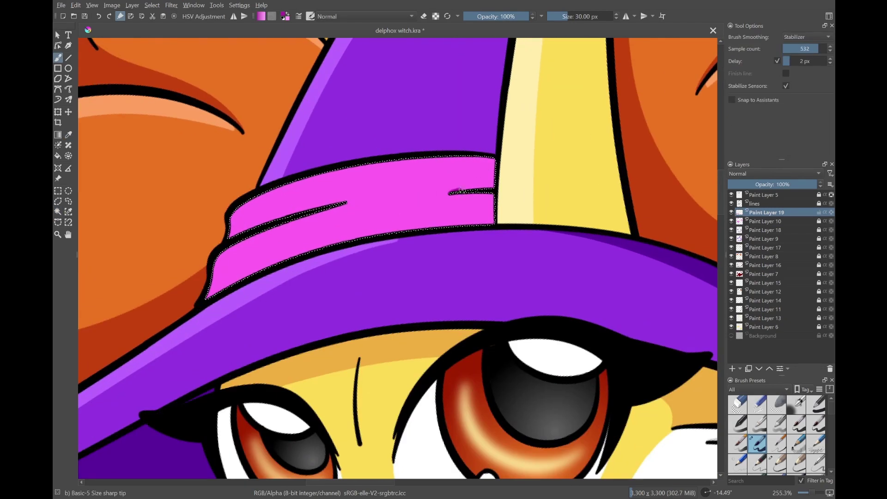
scroll(397, 259, down, 1)
drag(486, 130, 358, 262)
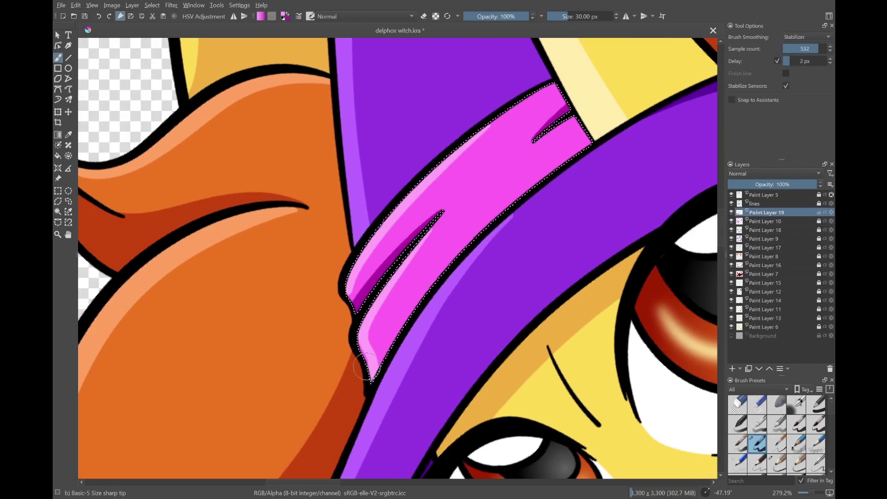
scroll(363, 365, down, 3)
Shade the lower loops and creases of the wand's bow in dark magenta and highlight the upper edges in light pink
scroll(443, 259, up, 3)
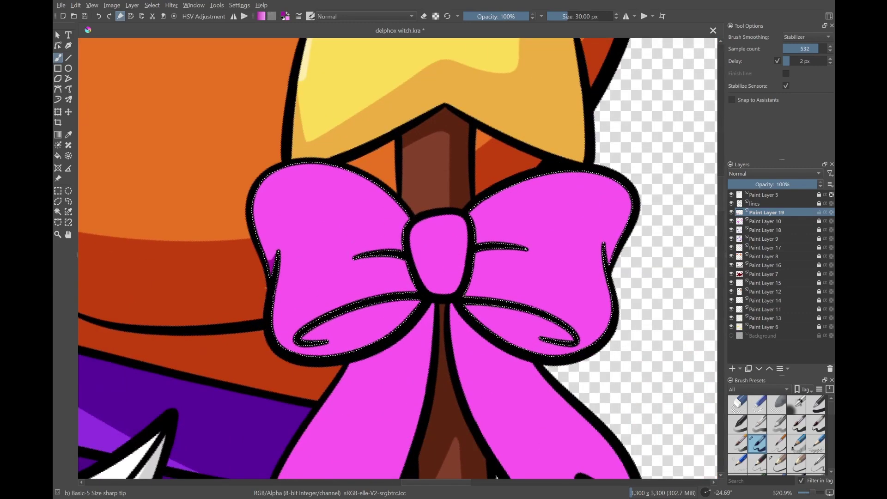
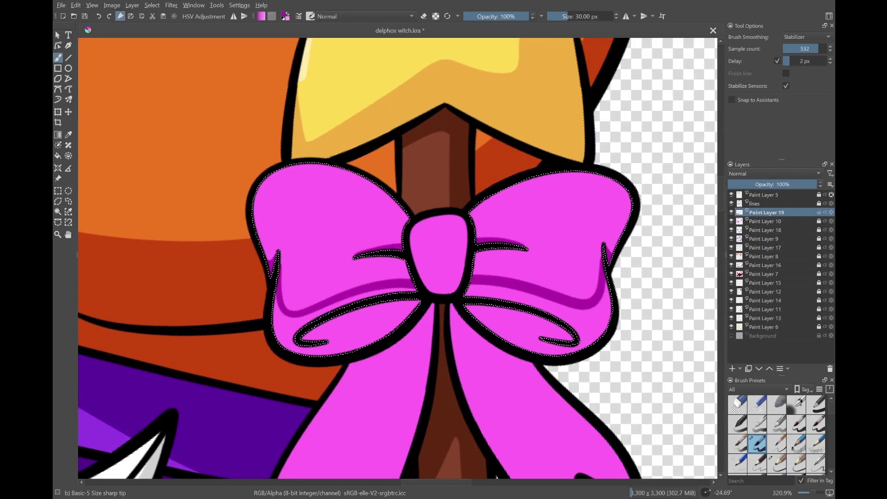
drag(365, 260, 518, 255)
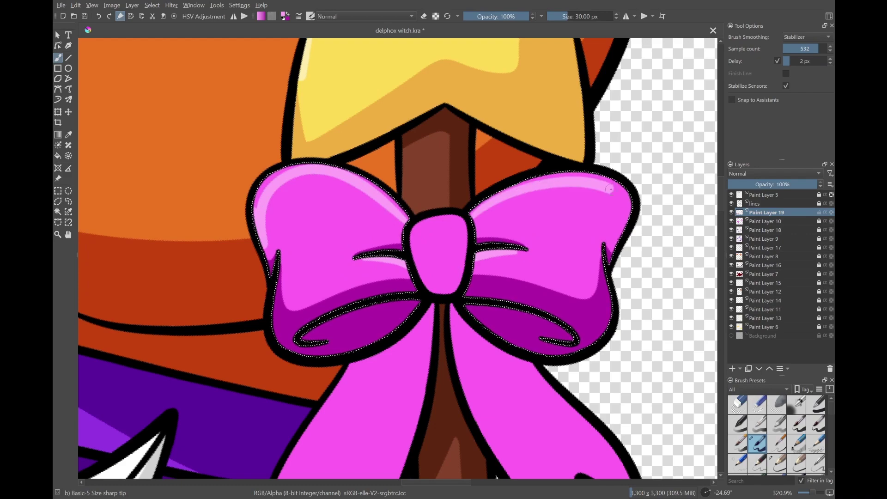
key(f)
scroll(388, 377, down, 10)
Select the knots and ribbon tails of both bows on Paint Layer 10 and return to the brush on Paint Layer 19
key(Page_Down)
key(ctrl+r)
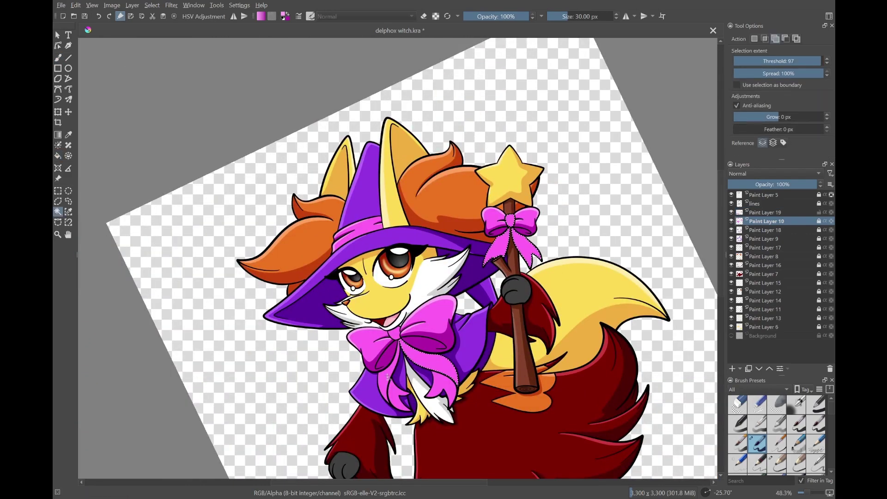
key(b)
Paint dark magenta shadows and light pink highlights on the knot and ribbon tails of the wand's bow
scroll(620, 180, up, 6)
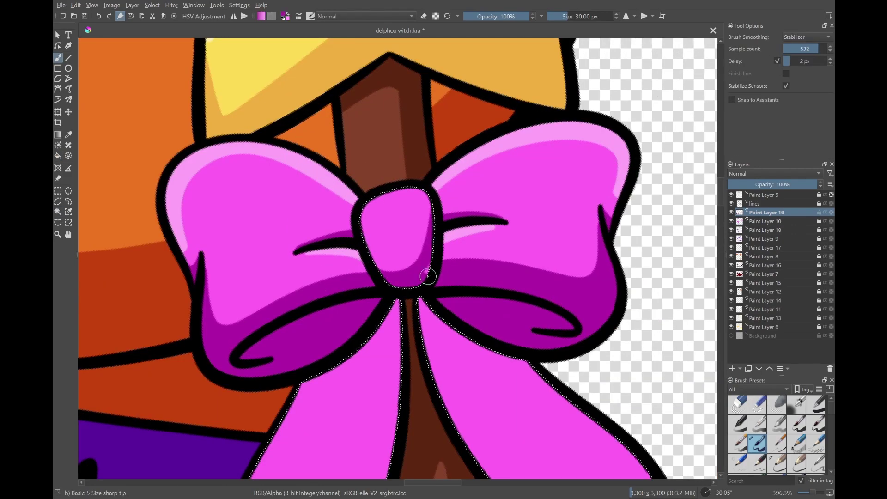
scroll(428, 277, down, 2)
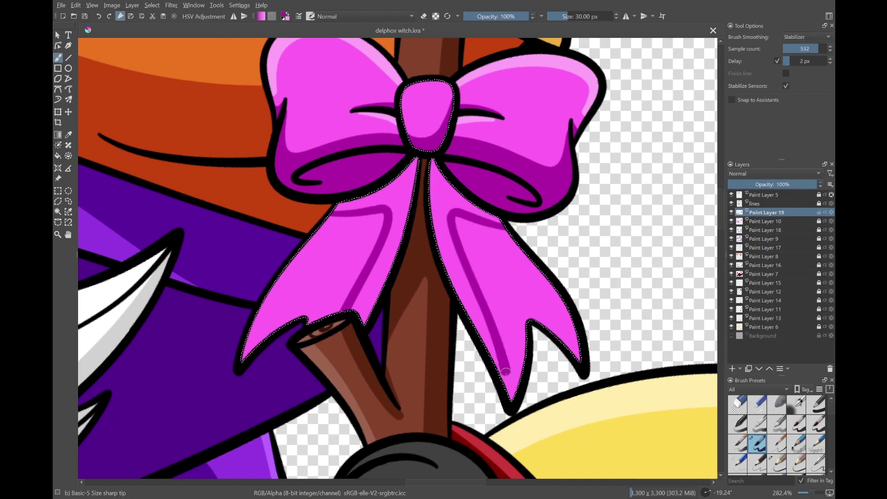
drag(406, 85, 446, 84)
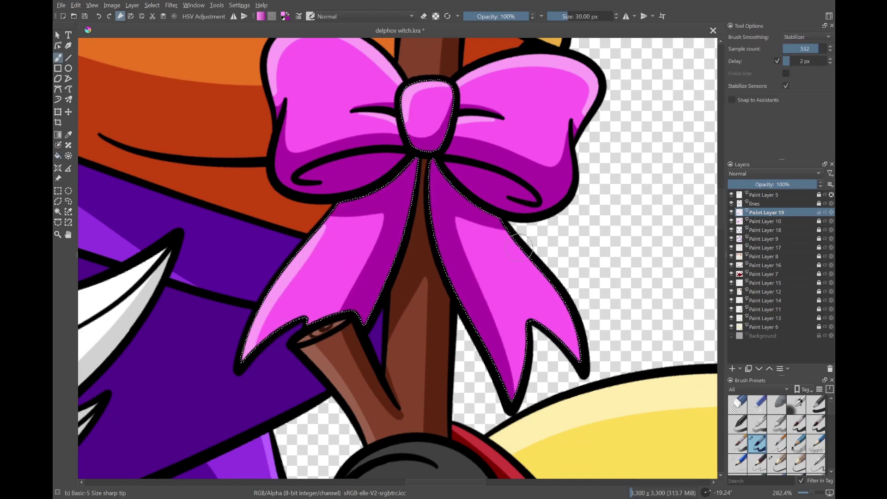
scroll(561, 300, down, 3)
Outline and fill dark magenta shadows on the chest bow's knot and curling ribbon tails
scroll(416, 231, up, 3)
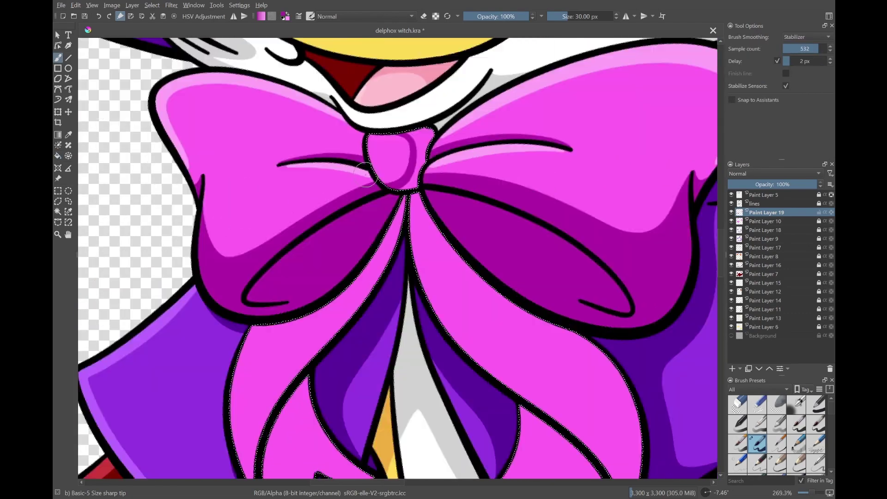
drag(286, 221, 361, 223)
drag(477, 212, 585, 238)
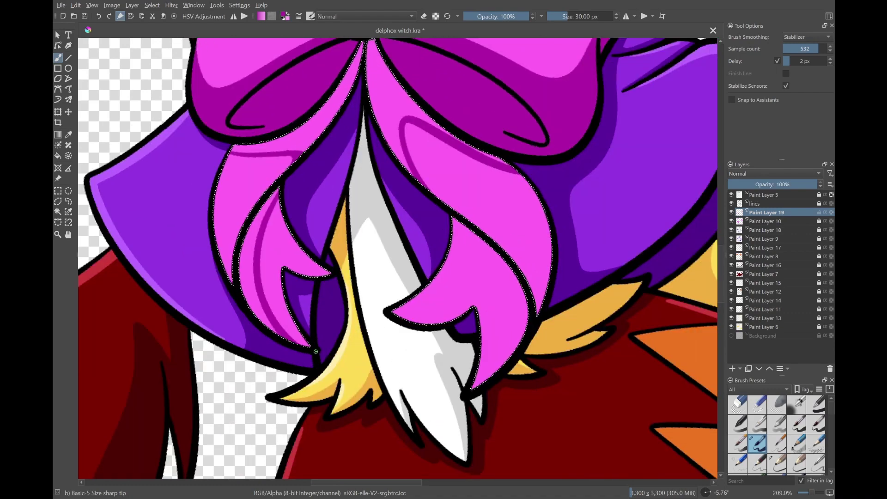
drag(379, 438, 328, 359)
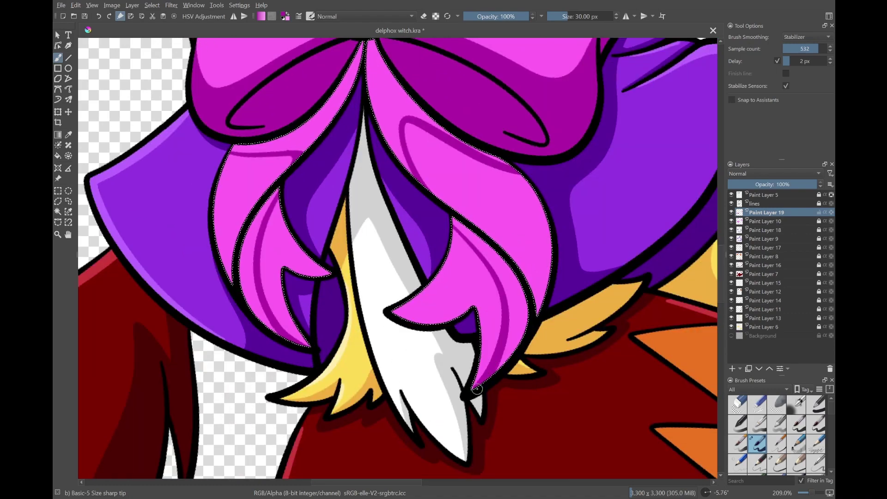
key(f)
key(b)
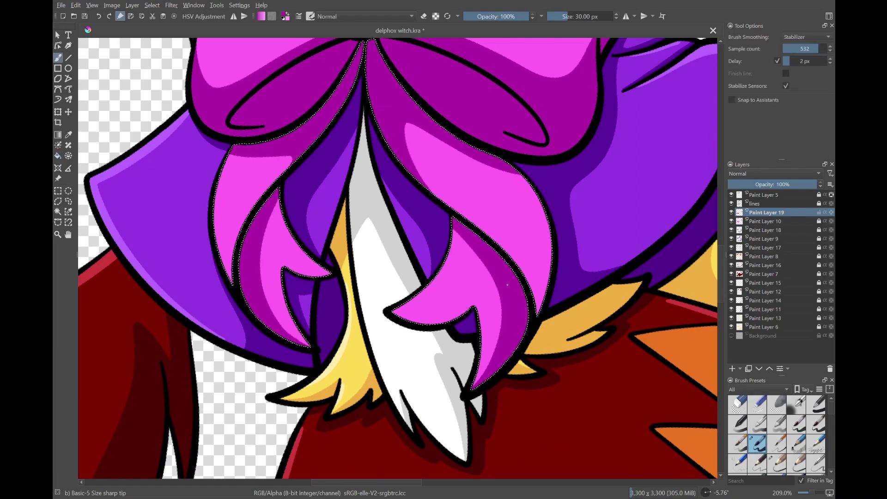
Add a light pink highlight to the chest bow's knot and save the drawing
drag(398, 258, 298, 300)
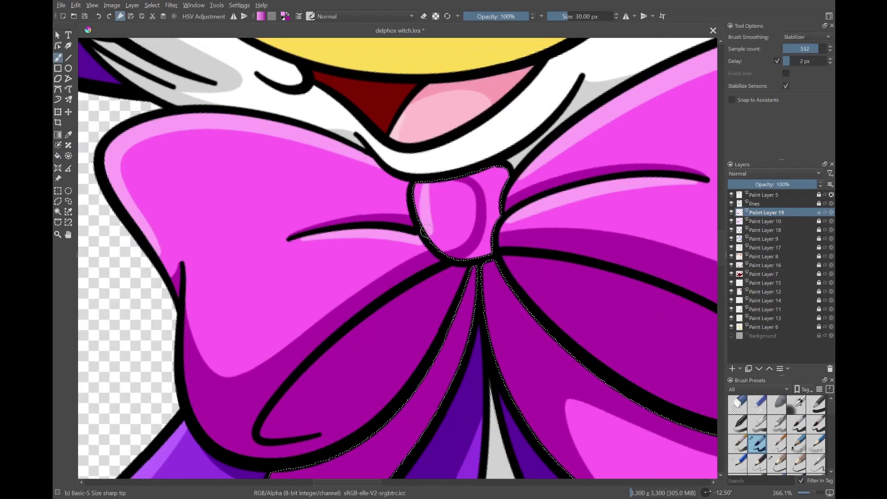
key(f)
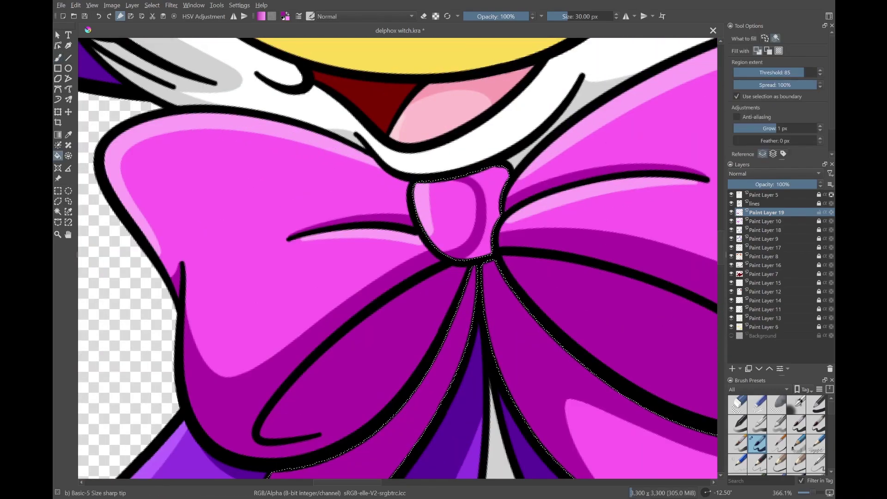
key(2)
key(5)
key(ctrl+s)
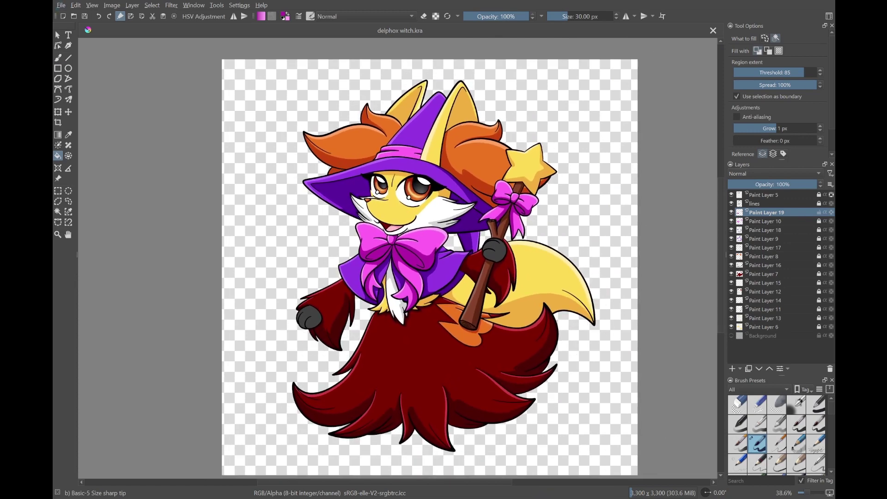
Select the grey paws on Paint Layer 9 and switch to the brush on Paint Layer 18
click(731, 238)
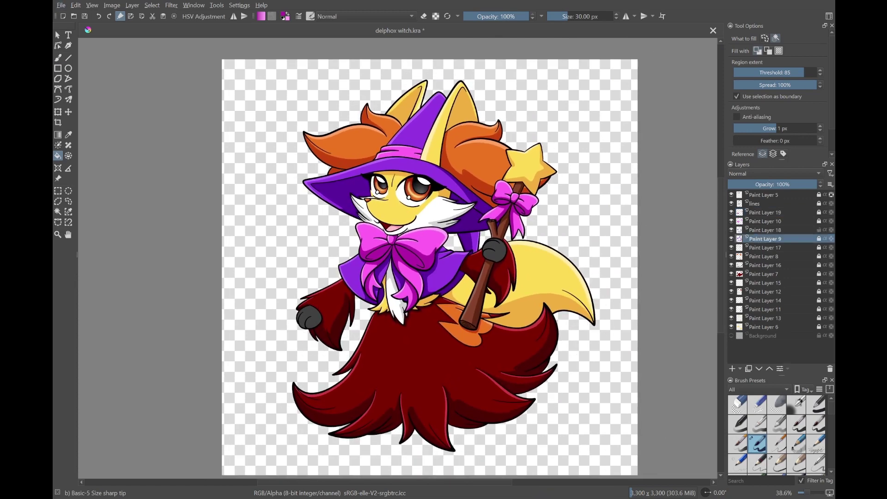
click(58, 211)
click(313, 306)
key(b)
click(766, 230)
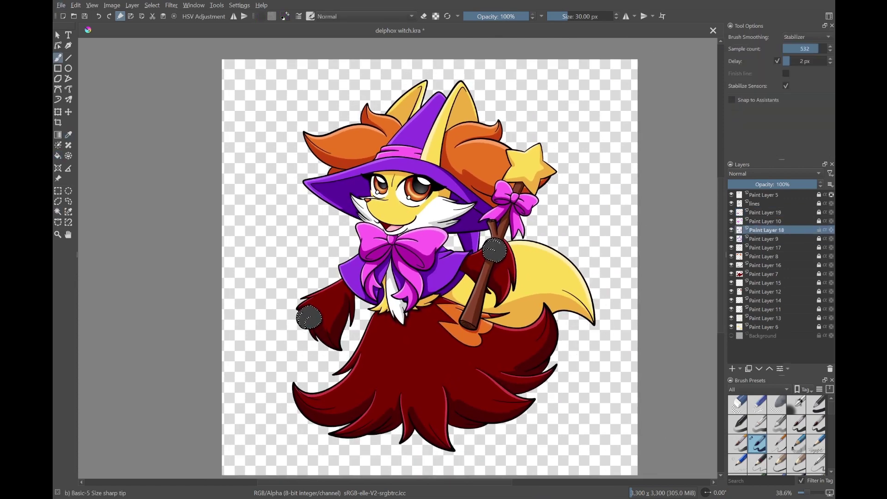
Shade the lowered paw's lower and inner side in dark grey and add light grey highlights
scroll(309, 318, up, 7)
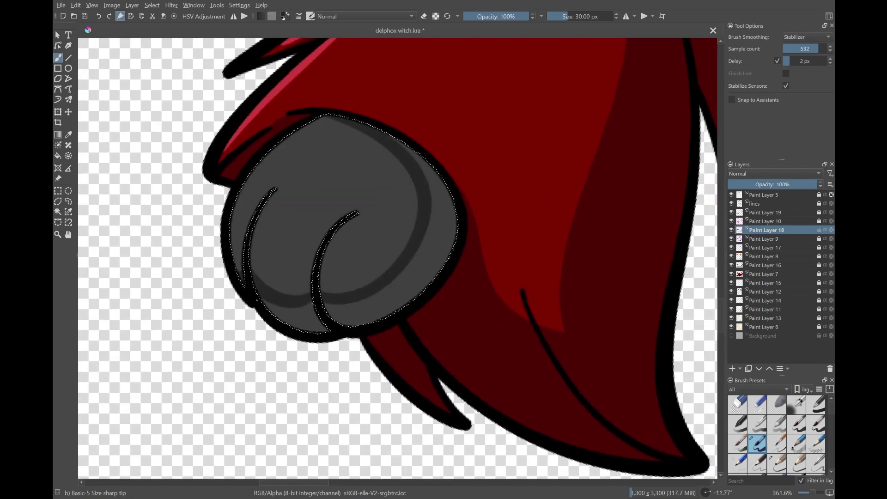
drag(443, 176, 351, 305)
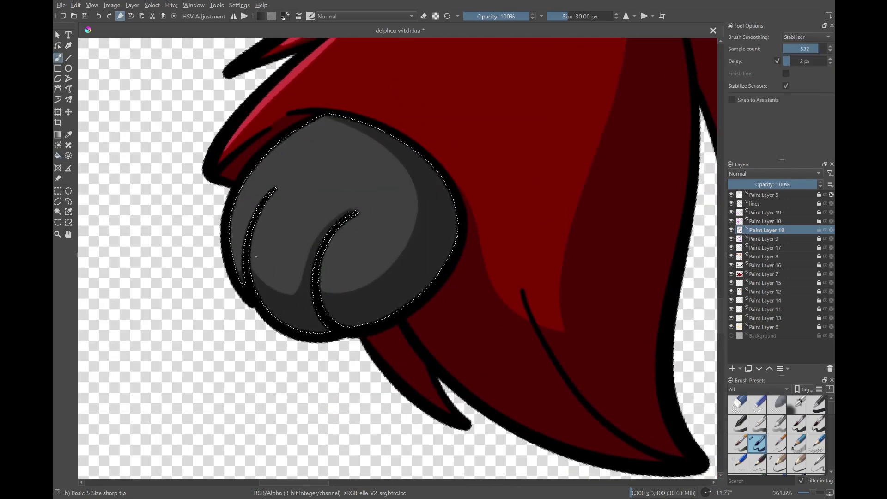
drag(240, 259, 306, 120)
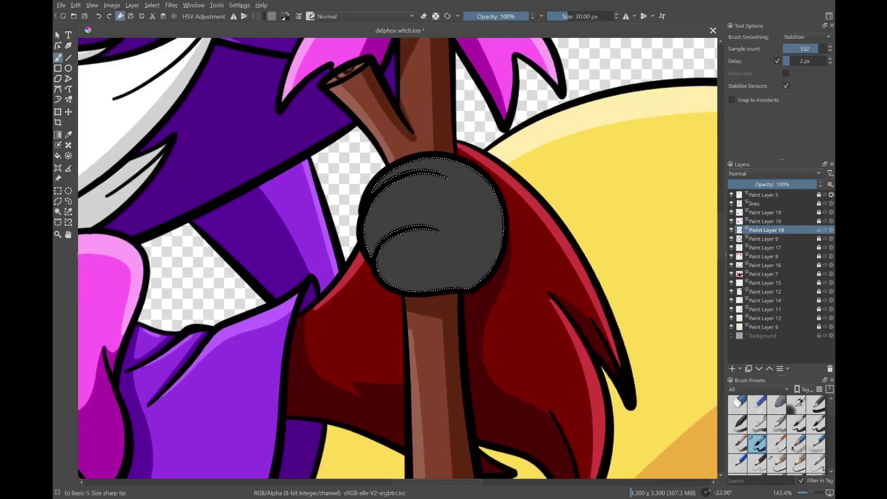
Shade the underside of the fingers and paw gripping the wand in dark grey and add lighter grey highlights
scroll(406, 238, up, 3)
drag(406, 237, 286, 185)
mouse_move(333, 272)
mouse_down()
mouse_move(484, 301)
mouse_move(360, 261)
mouse_move(505, 148)
mouse_up()
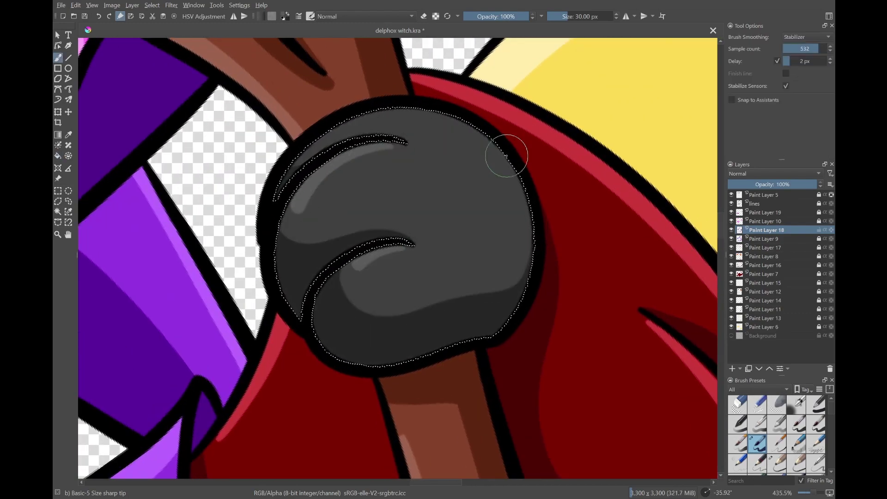
scroll(505, 148, down, 5)
key(5)
scroll(565, 233, down, 3)
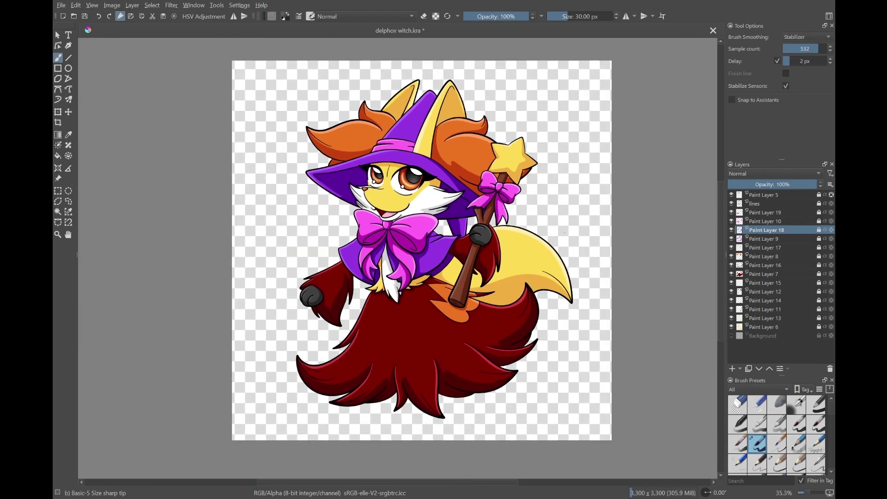
On Paint Layer 20 beneath the character at 67% opacity, paint a thick black border around the hat tip and ear with the 40 px Basic-1 brush
scroll(524, 285, up, 8)
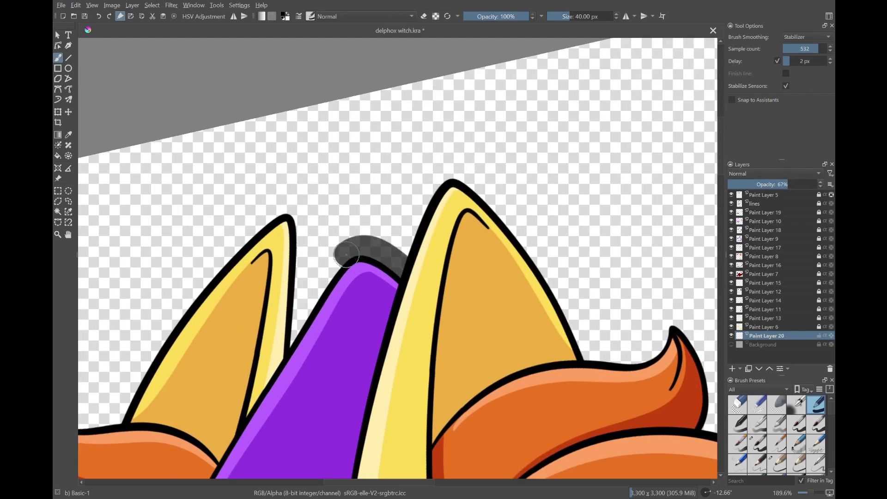
scroll(346, 254, down, 2)
drag(513, 219, 479, 102)
scroll(508, 171, up, 2)
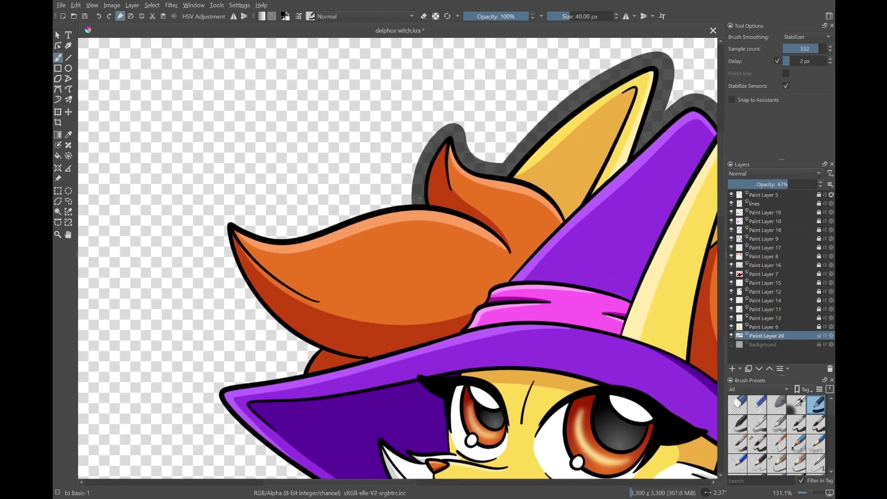
Extend the thick black border around the orange hair beside the hat, the hat brim, and the lowered arm's paw and sleeve
mouse_move(416, 197)
mouse_down()
mouse_move(222, 227)
mouse_move(240, 296)
mouse_up()
scroll(514, 169, up, 1)
mouse_move(446, 156)
mouse_down()
mouse_move(407, 166)
mouse_move(416, 323)
mouse_up()
mouse_move(490, 134)
mouse_down()
mouse_move(467, 244)
mouse_move(384, 305)
mouse_move(503, 207)
mouse_move(506, 178)
mouse_move(346, 234)
mouse_move(361, 244)
mouse_move(344, 264)
mouse_up()
drag(344, 263, 346, 160)
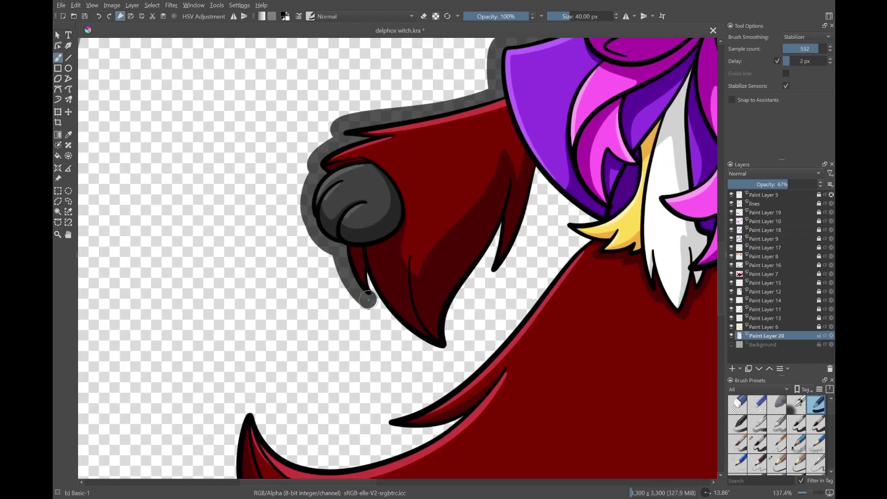
drag(368, 300, 371, 310)
mouse_move(351, 208)
mouse_down()
mouse_move(382, 269)
mouse_move(472, 199)
mouse_up()
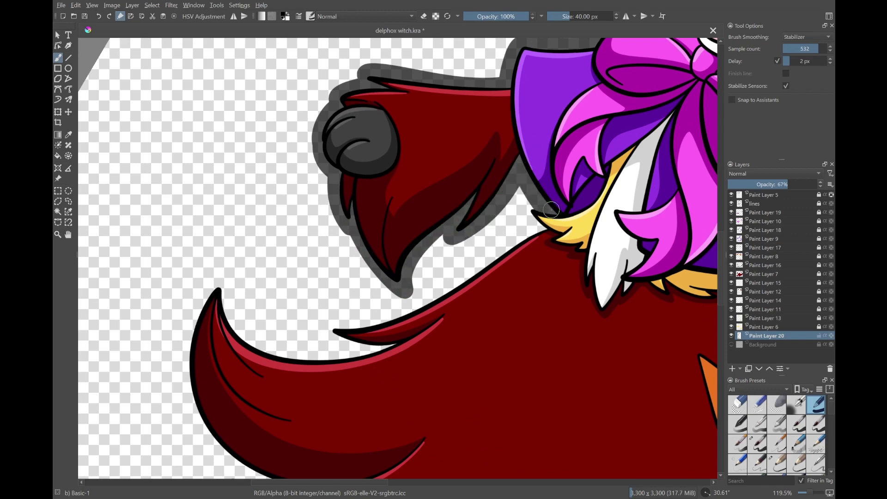
Paint the thick black border along the dark red skirt's side and around every pointed tuft of its hem
drag(559, 171, 374, 314)
mouse_move(478, 213)
mouse_down()
mouse_move(344, 231)
mouse_move(430, 363)
mouse_up()
drag(342, 310, 458, 305)
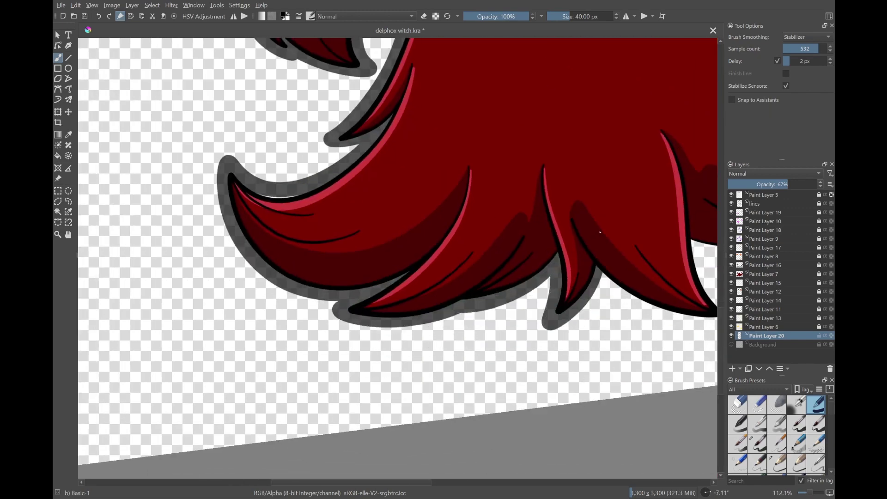
mouse_move(600, 232)
mouse_down()
mouse_move(431, 225)
mouse_move(351, 118)
mouse_up()
mouse_move(321, 154)
mouse_down()
mouse_move(393, 277)
mouse_move(508, 268)
mouse_move(311, 170)
mouse_move(430, 314)
mouse_up()
mouse_move(416, 90)
mouse_down()
mouse_move(372, 214)
mouse_move(462, 301)
mouse_up()
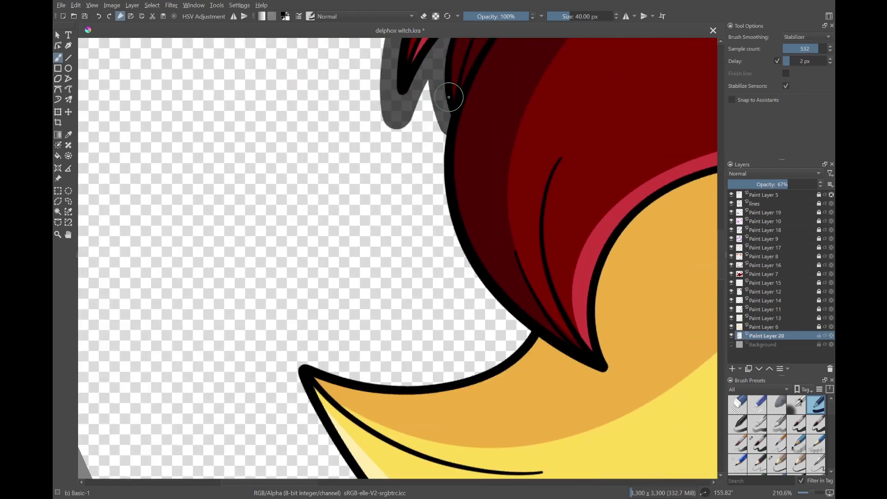
Continue the thick black border around the yellow tail and inside the gaps between hat, cape and wand-holding paw
drag(439, 152, 532, 333)
mouse_move(619, 120)
mouse_down()
mouse_move(443, 203)
mouse_move(383, 319)
mouse_up()
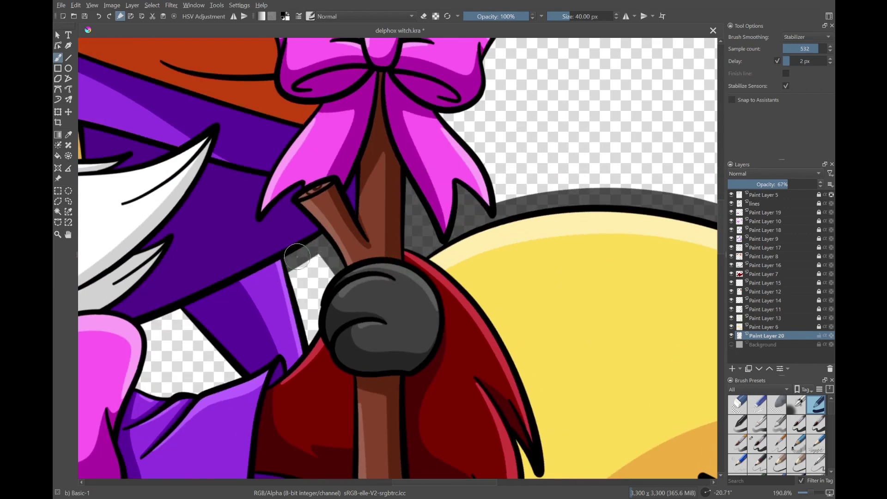
drag(298, 256, 319, 344)
drag(319, 213, 353, 250)
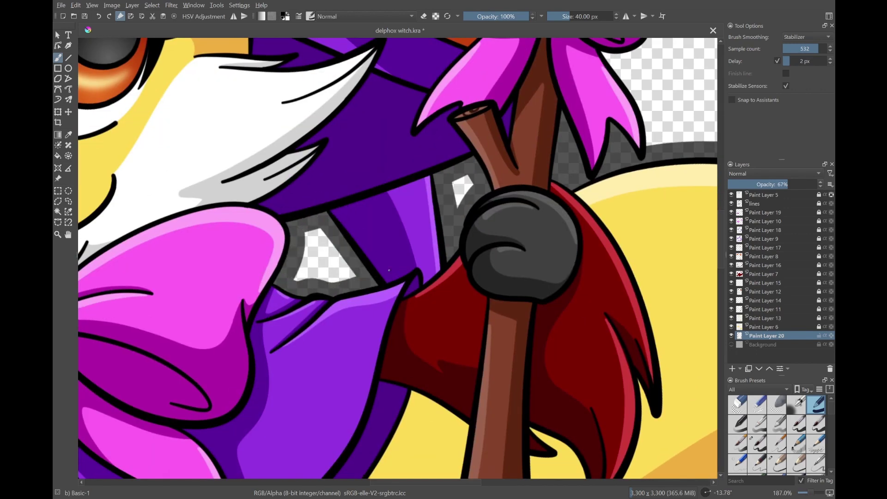
Paint the thick black border around the wand's bow and star, the orange hair behind it and the neighbouring ear
key(2)
key(5)
scroll(409, 214, up, 5)
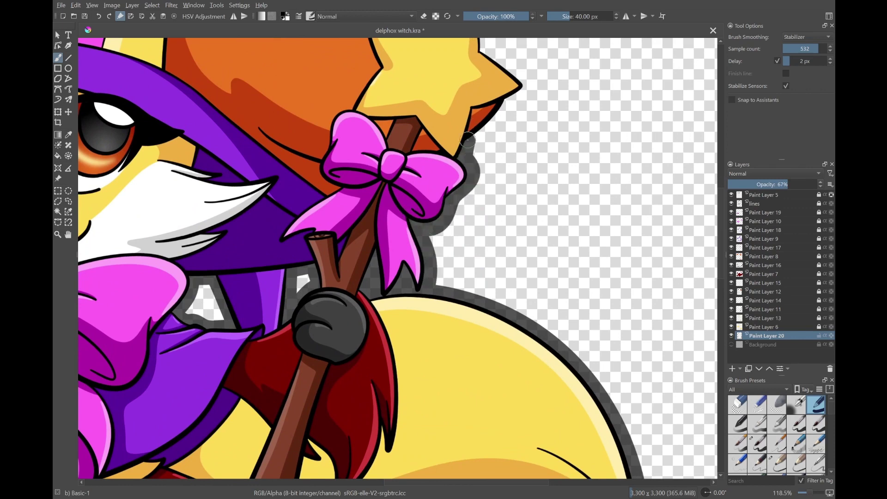
drag(468, 139, 469, 267)
drag(535, 199, 485, 148)
mouse_move(485, 148)
mouse_down()
mouse_move(574, 250)
mouse_move(422, 231)
mouse_move(551, 235)
mouse_up()
mouse_move(384, 204)
mouse_down()
mouse_move(470, 193)
mouse_move(515, 254)
mouse_up()
scroll(515, 254, down, 6)
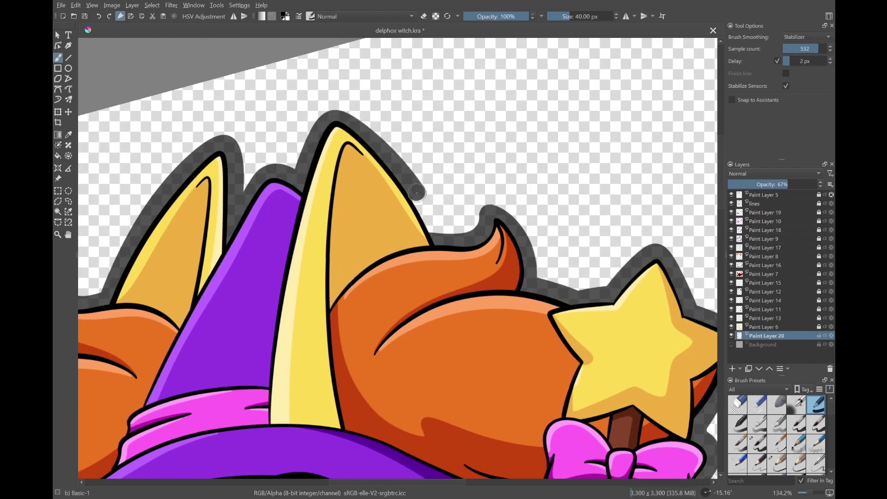
Set Paint Layer 20 to 100% opacity, fill the inside of the border with black and save the drawing
key(f)
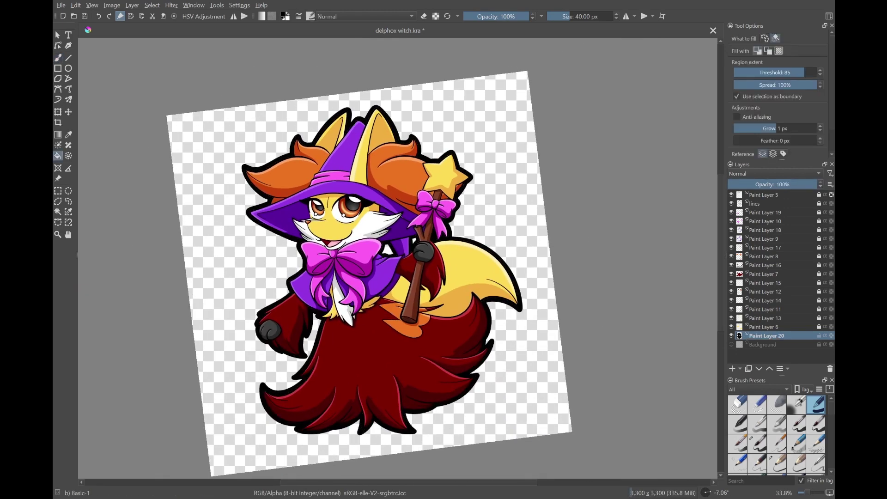
scroll(370, 274, down, 1)
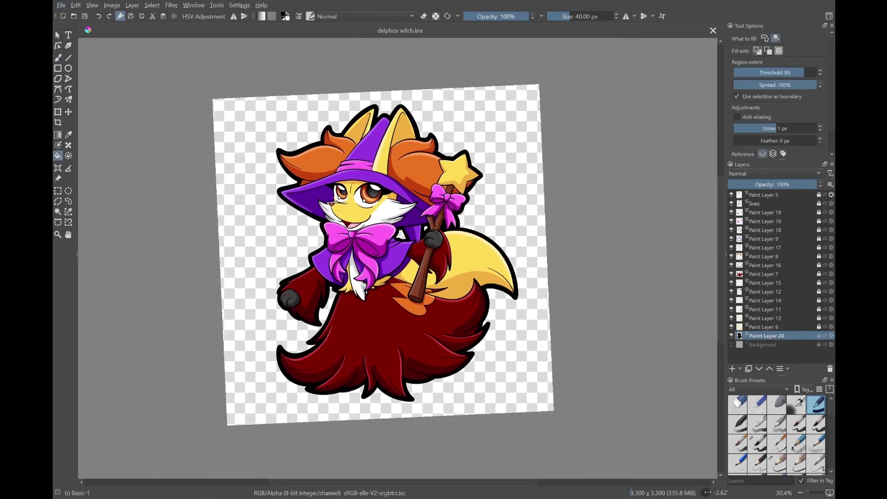
Duplicate the lines layer, hide the original, and choose a dark red-brown with the 30 px Basic-5 Size sharp tip brush
click(762, 203)
key(p)
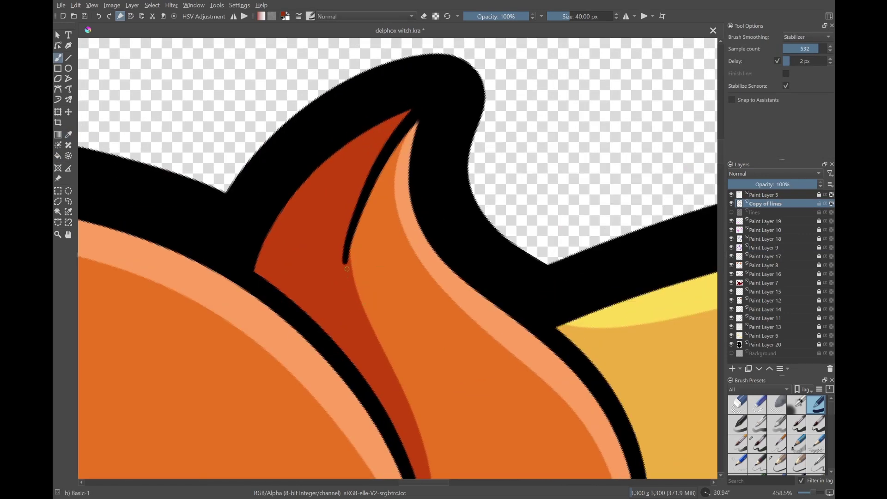
scroll(390, 151, down, 2)
scroll(345, 242, down, 4)
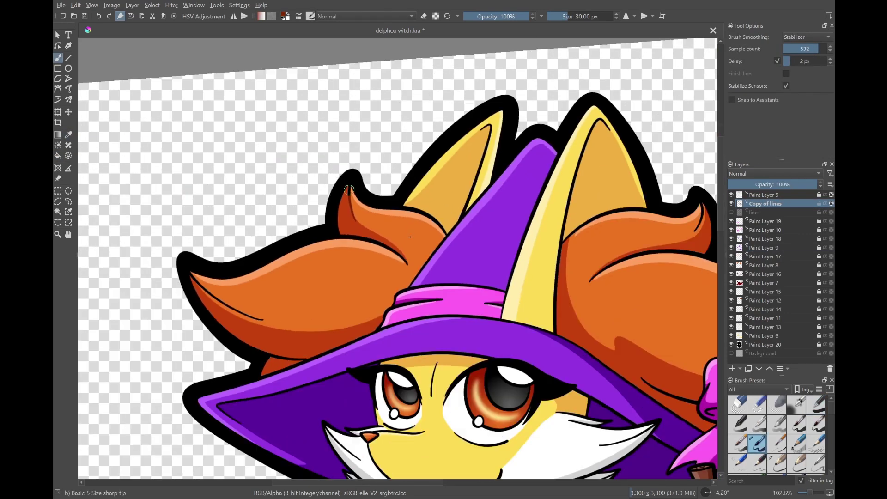
Recolour the inner lines of the orange hair on the side away from the wand dark red-brown on Copy of lines
scroll(342, 222, up, 5)
drag(327, 218, 453, 243)
key(ctrl+z)
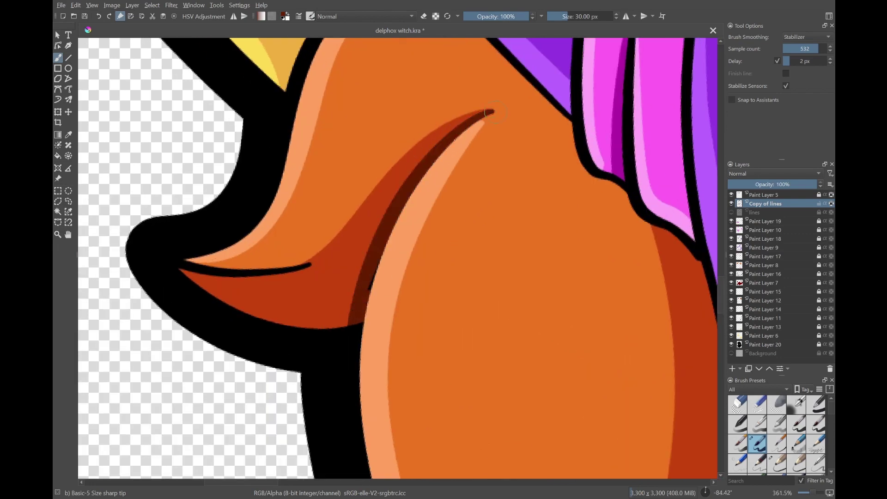
scroll(307, 121, up, 2)
drag(307, 121, 347, 360)
scroll(505, 147, down, 3)
scroll(504, 148, up, 4)
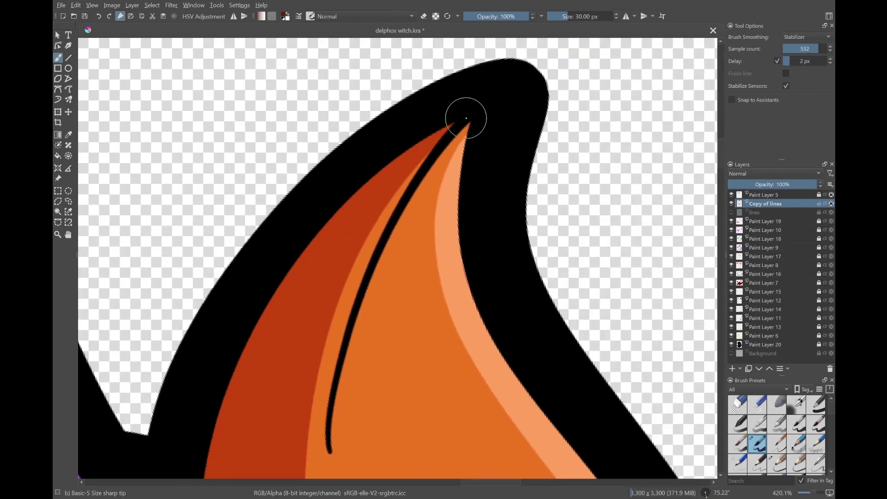
key(ctrl+z)
drag(395, 219, 416, 199)
scroll(435, 178, up, 2)
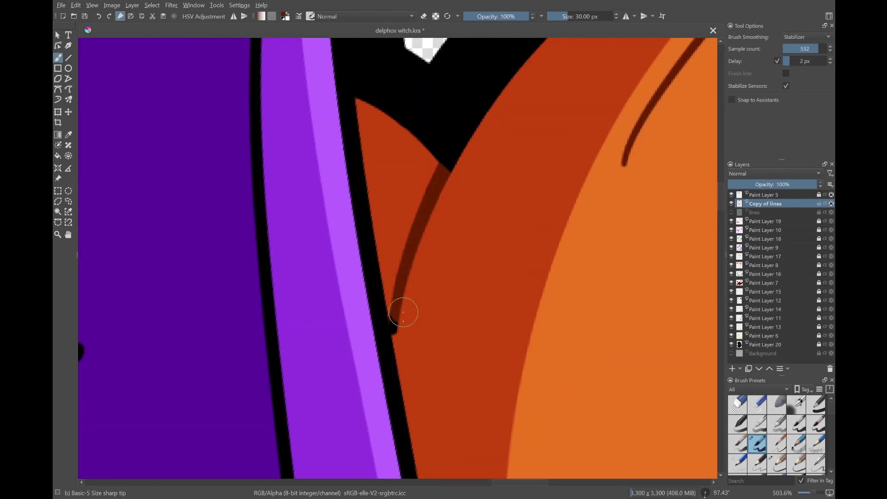
drag(393, 281, 498, 192)
scroll(497, 192, down, 10)
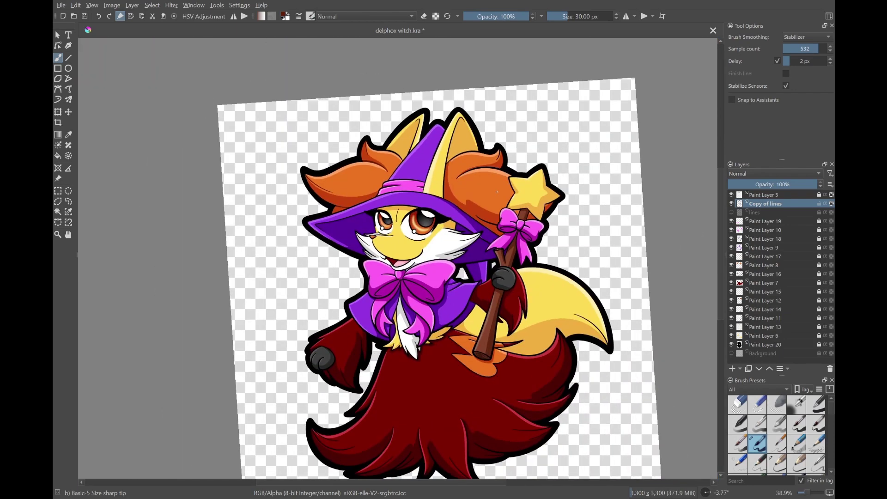
Recolour the inner lines of the orange hair behind the star wand dark red-brown and save the drawing
scroll(499, 183, up, 10)
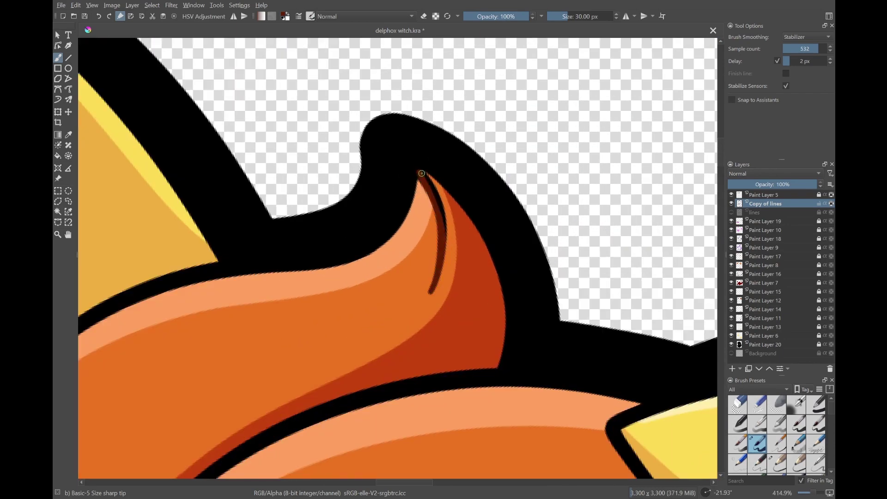
drag(424, 177, 356, 277)
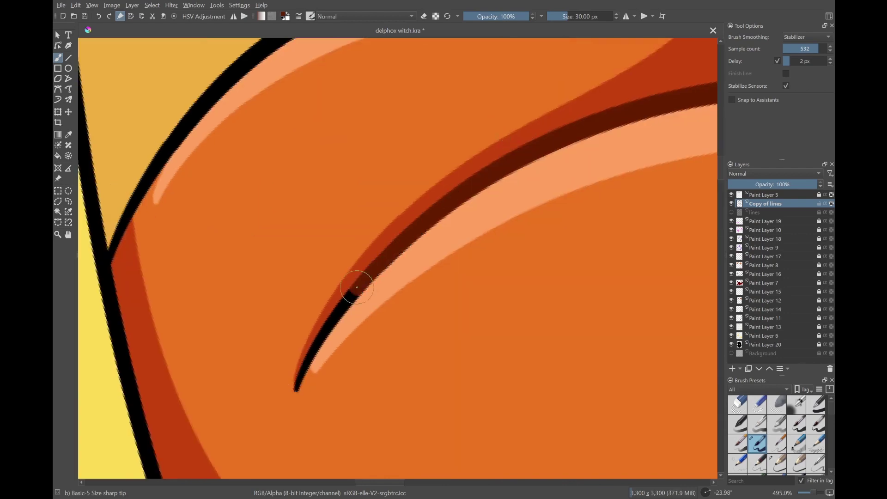
scroll(356, 278, up, 2)
scroll(439, 292, down, 5)
drag(287, 148, 445, 277)
scroll(445, 277, down, 5)
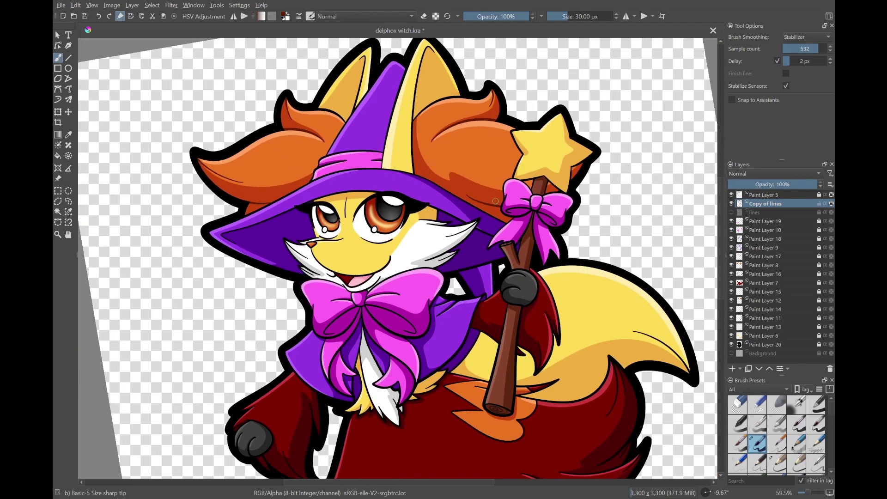
key(ctrl+s)
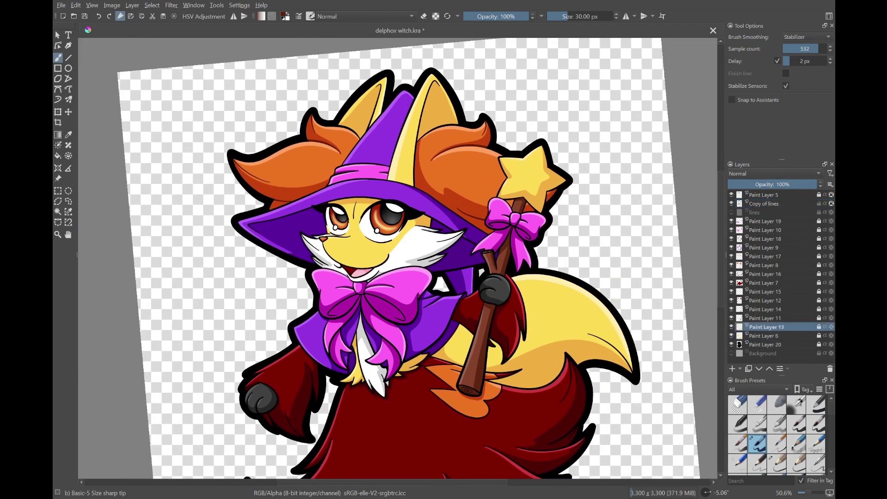
Recolour the inner lines of the ear nearest the wand dark golden brown on Copy of lines
scroll(483, 192, up, 6)
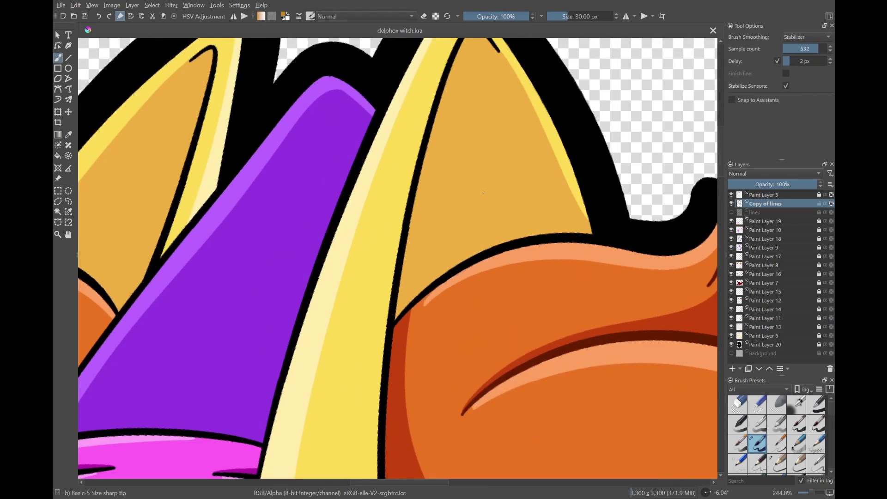
key(ctrl+z)
scroll(412, 278, up, 3)
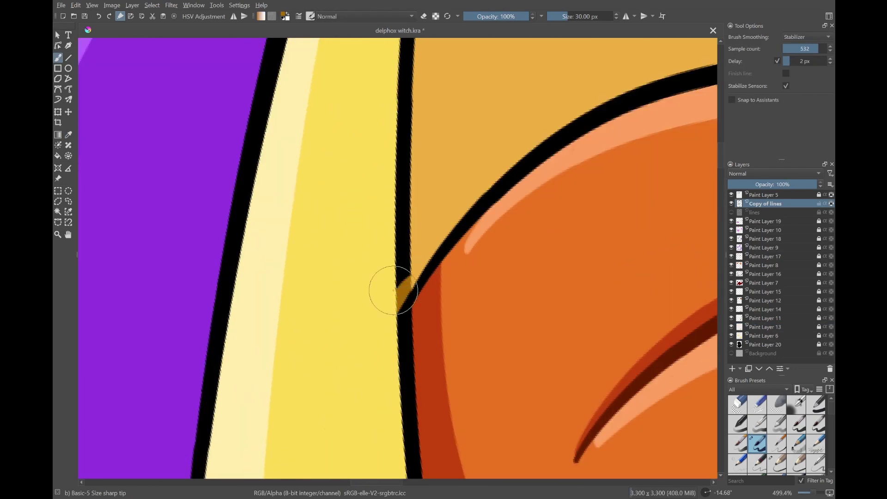
scroll(394, 290, down, 8)
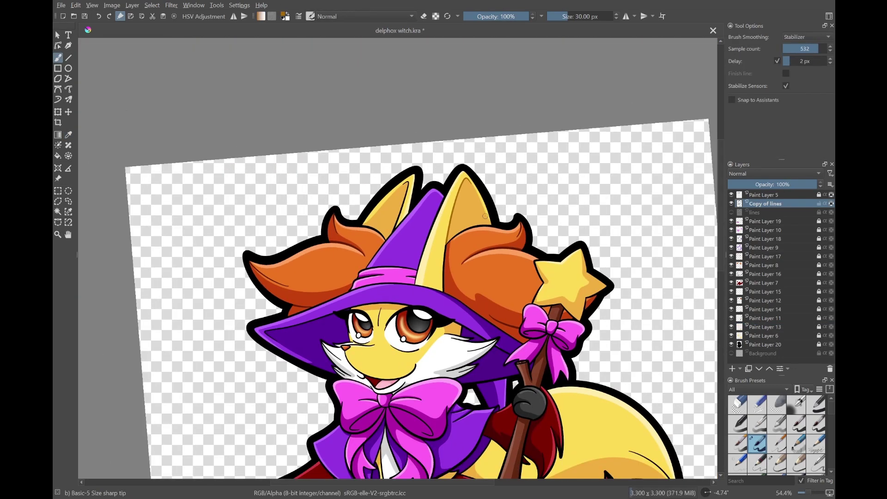
Recolour the forehead crease between the eyes dark golden brown on Paint Layer 5, then return to Copy of lines
scroll(486, 216, down, 2)
key(5)
scroll(416, 278, up, 8)
key(Page_Up)
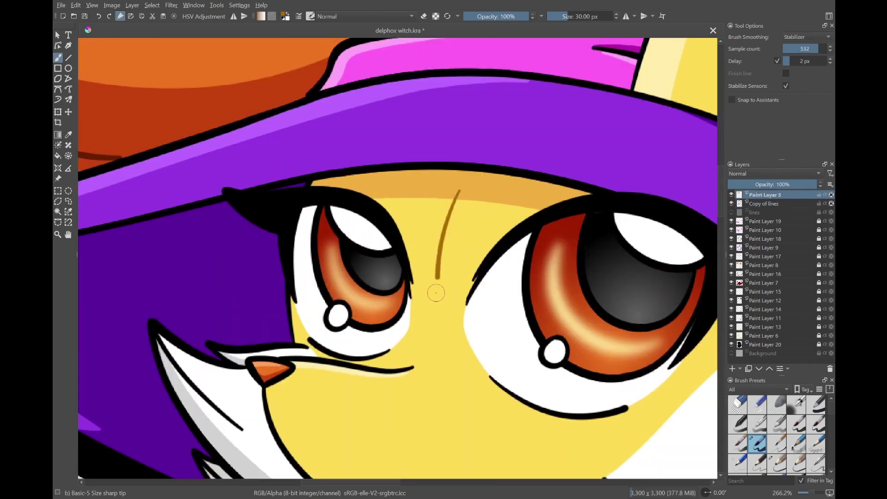
key(Page_Down)
Recolour the inner lines of the ear farther from the wand and the snout line beside the nose dark golden brown
scroll(436, 293, down, 8)
scroll(503, 231, up, 10)
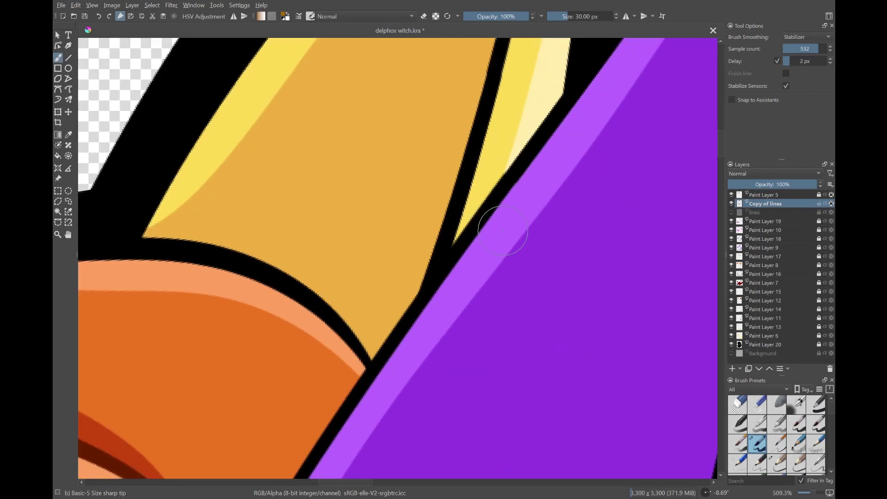
scroll(419, 279, down, 8)
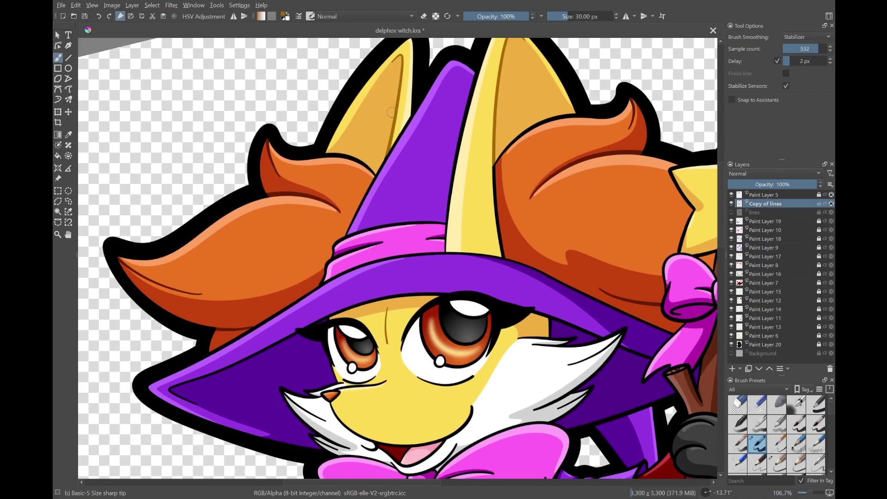
scroll(366, 120, up, 10)
drag(374, 176, 501, 362)
scroll(501, 362, down, 8)
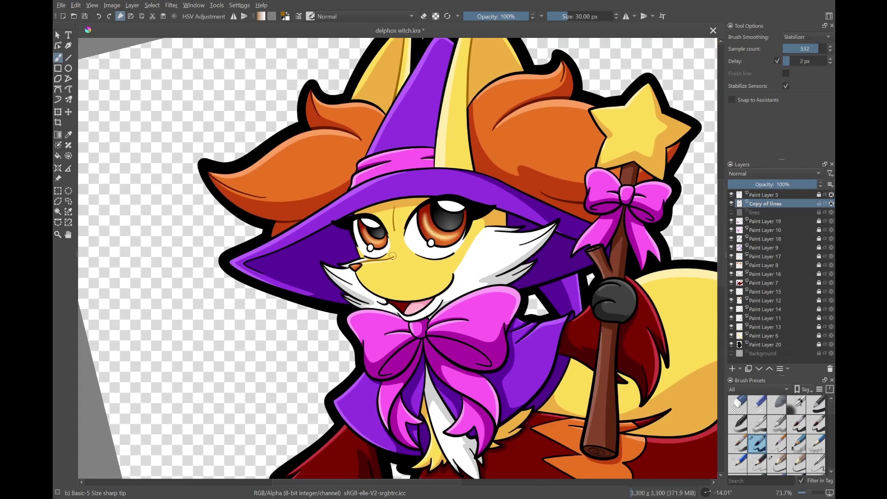
Recolour the inner lines of the yellow chest fur and the yellow tail dark golden brown
scroll(581, 430, up, 8)
scroll(515, 269, up, 6)
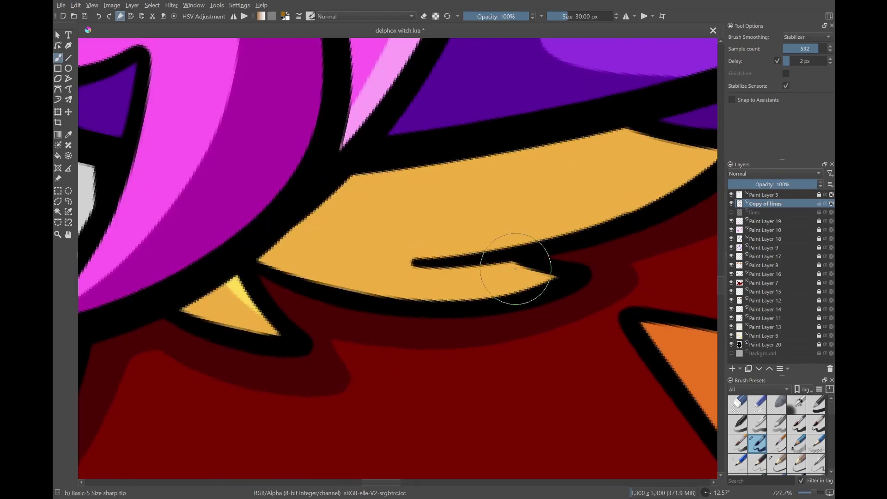
scroll(395, 225, down, 8)
scroll(341, 397, up, 8)
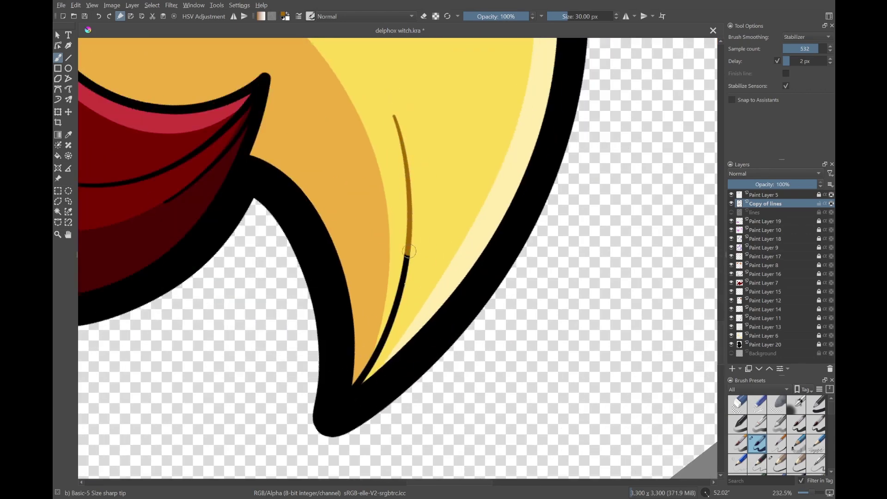
drag(385, 296, 365, 259)
Choose a grey based on the white fur's shading and recolour the inner lines of the wand-side cheek fur with it
scroll(515, 300, down, 8)
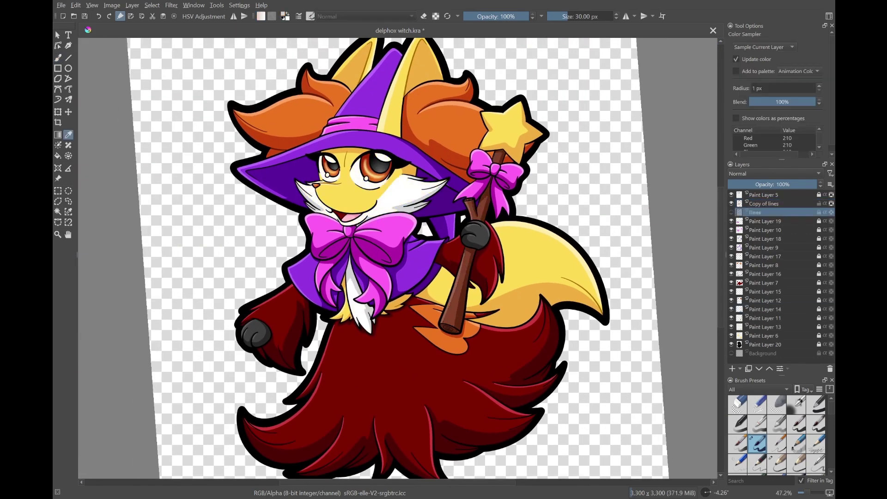
scroll(515, 300, up, 8)
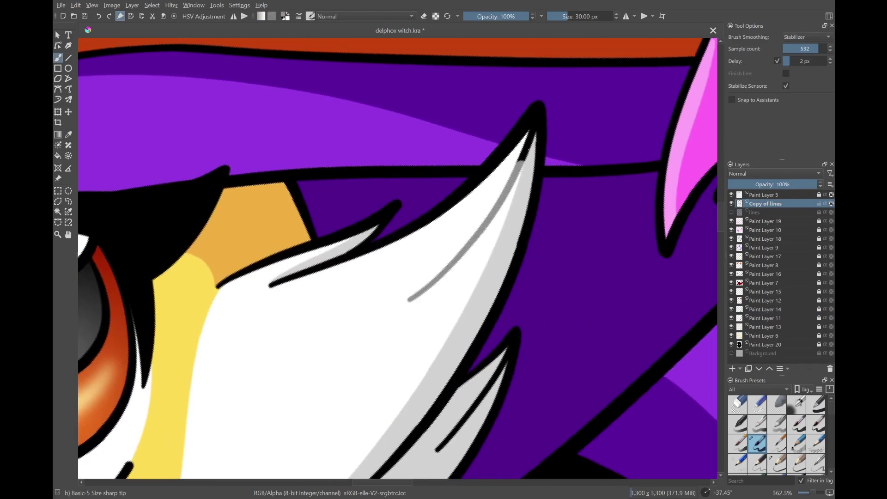
scroll(515, 200, up, 3)
drag(473, 276, 469, 178)
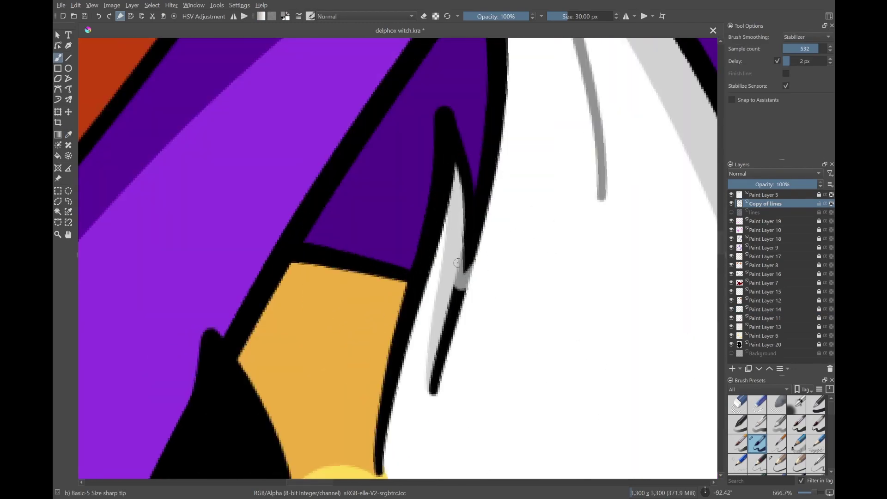
drag(475, 278, 571, 260)
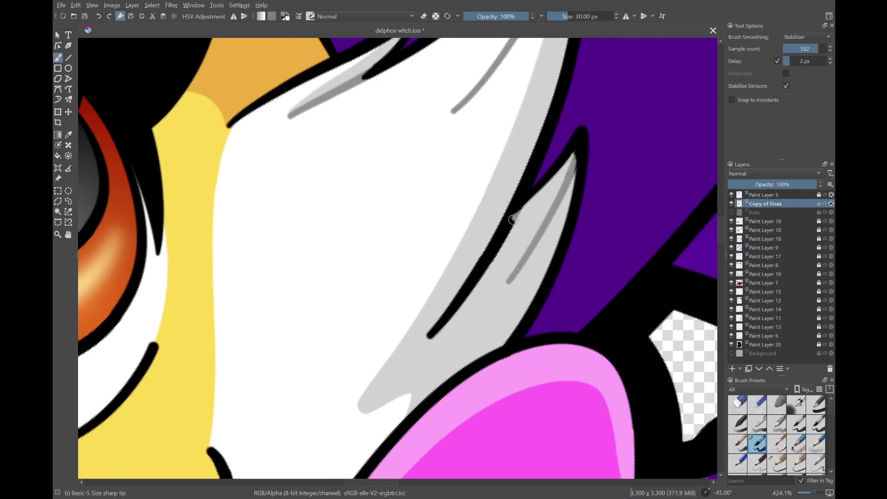
Recolour the inner lines of the white cheek fur on the side away from the wand grey
scroll(521, 221, down, 5)
scroll(446, 125, up, 5)
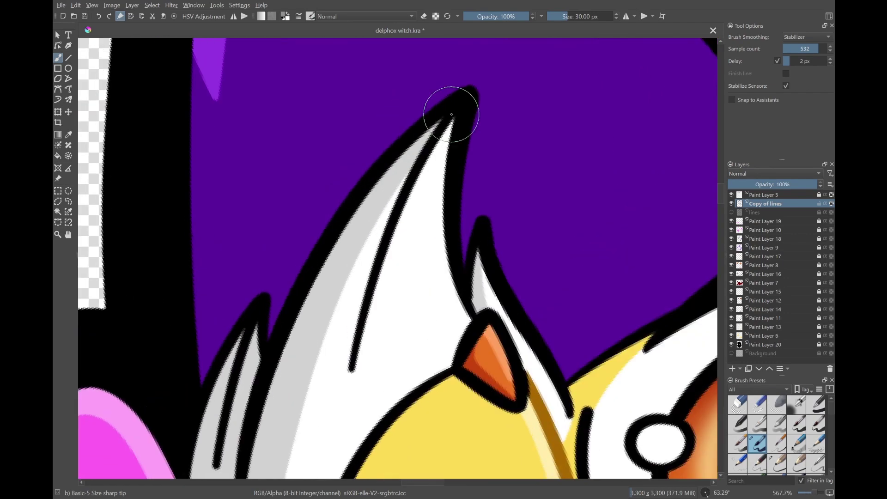
drag(445, 127, 377, 174)
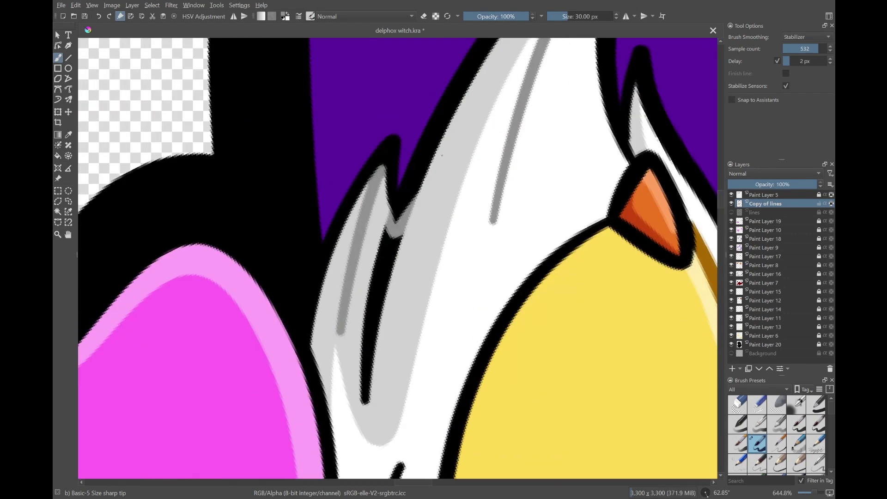
scroll(393, 217, down, 10)
scroll(416, 231, up, 3)
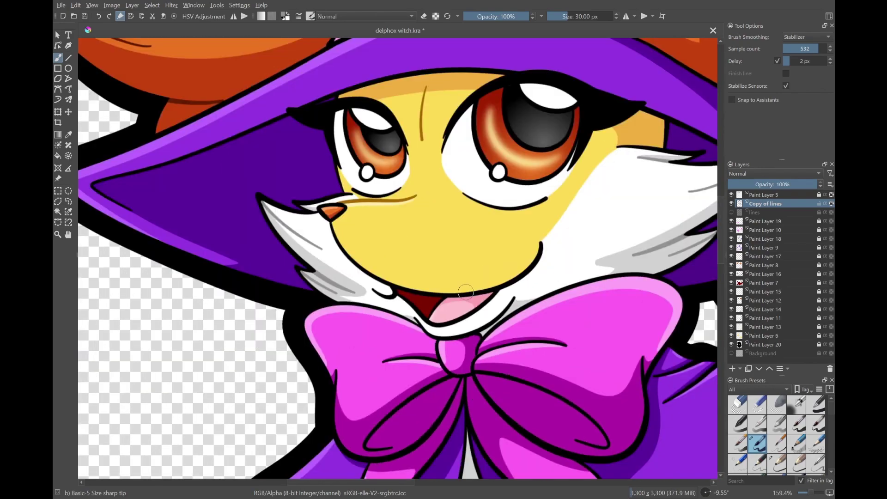
Recolour the inner lines of the white chest fur and the crease lines under the chin with the same grey
scroll(443, 286, down, 3)
scroll(441, 282, up, 10)
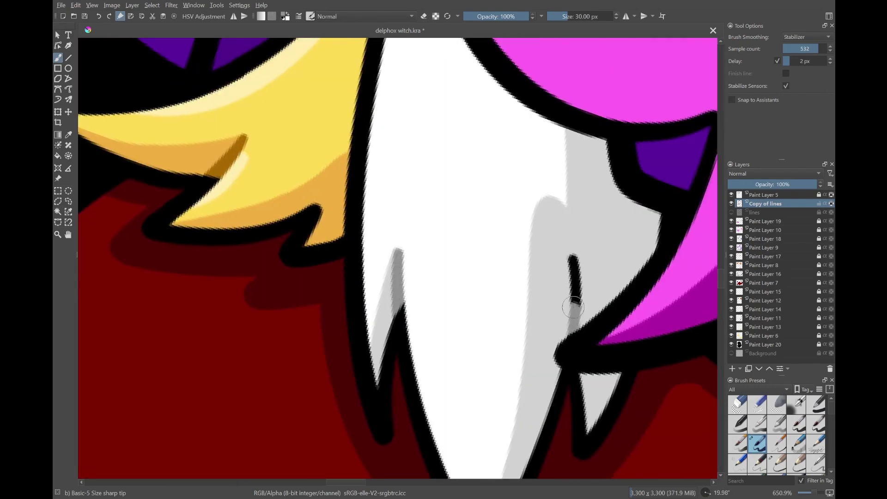
scroll(573, 307, down, 10)
scroll(392, 351, up, 10)
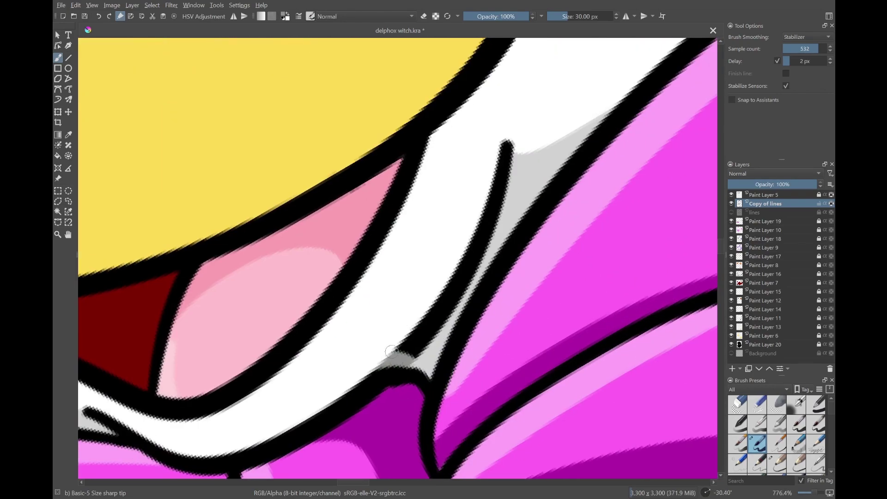
scroll(392, 351, down, 8)
scroll(400, 322, up, 8)
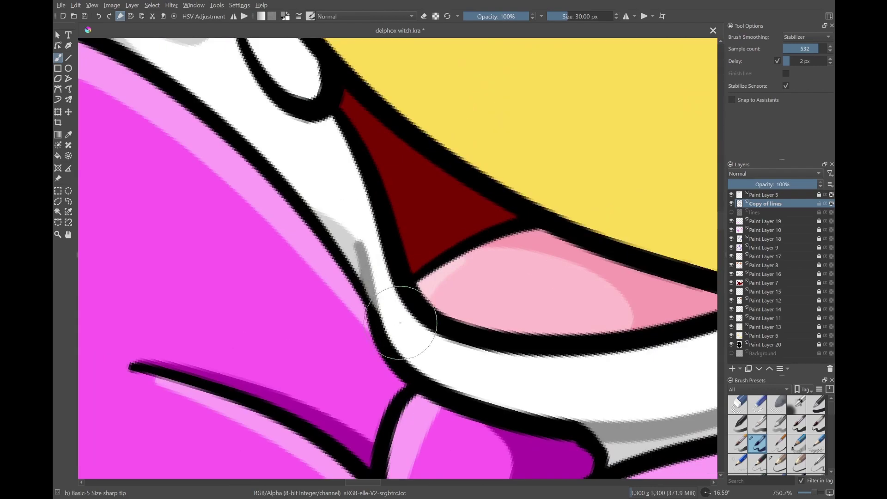
Choose a very dark red and recolour the inner fur lines of the lowered arm with it
scroll(400, 322, down, 10)
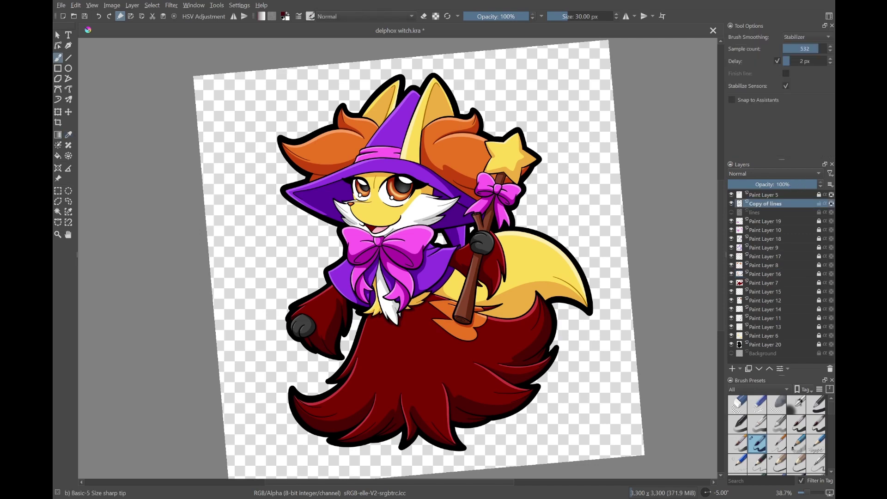
scroll(428, 155, up, 10)
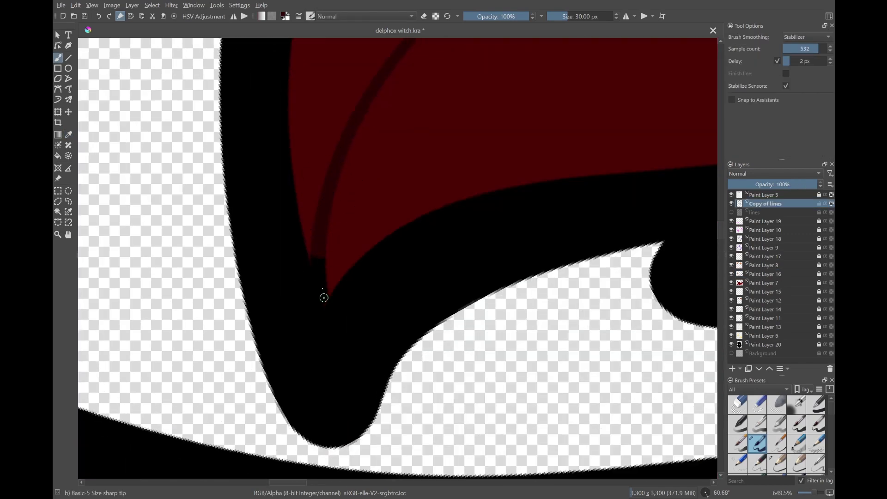
scroll(327, 175, down, 3)
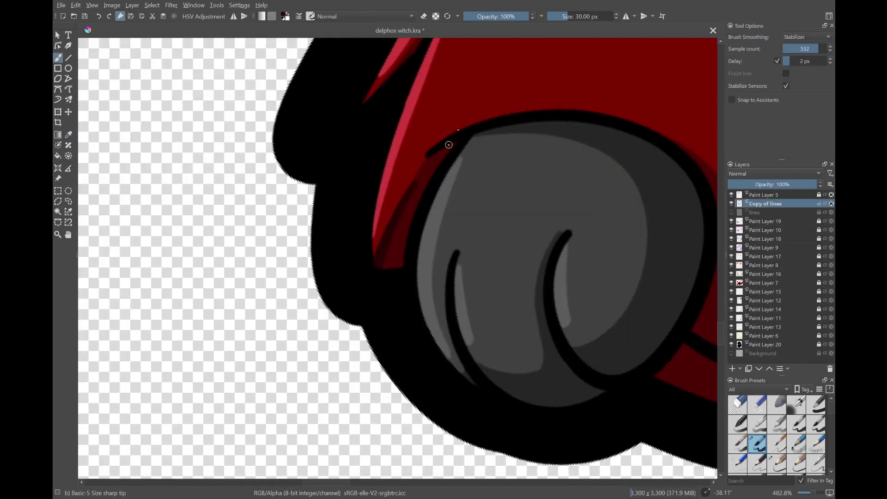
scroll(505, 293, down, 5)
scroll(414, 242, up, 3)
scroll(422, 205, down, 3)
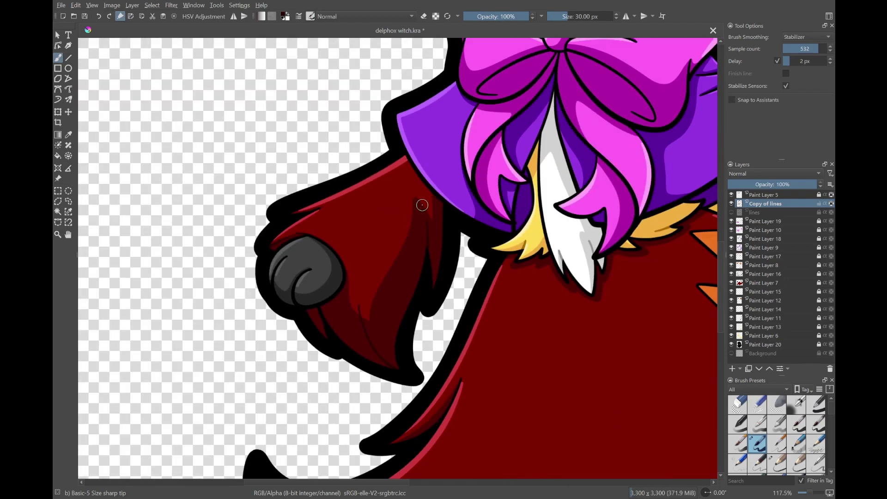
Recolour the inner fur lines at the pointed ends of the wand arm's red fur very dark red
scroll(422, 205, down, 4)
scroll(633, 152, up, 6)
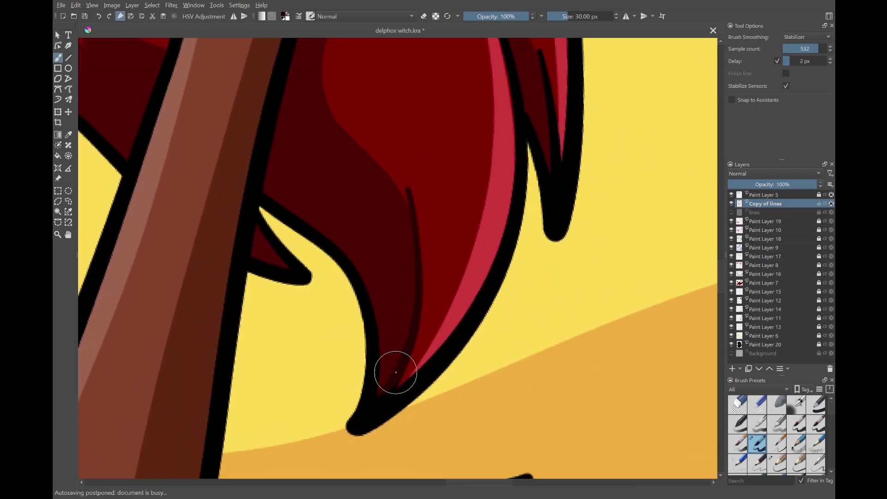
scroll(396, 372, up, 3)
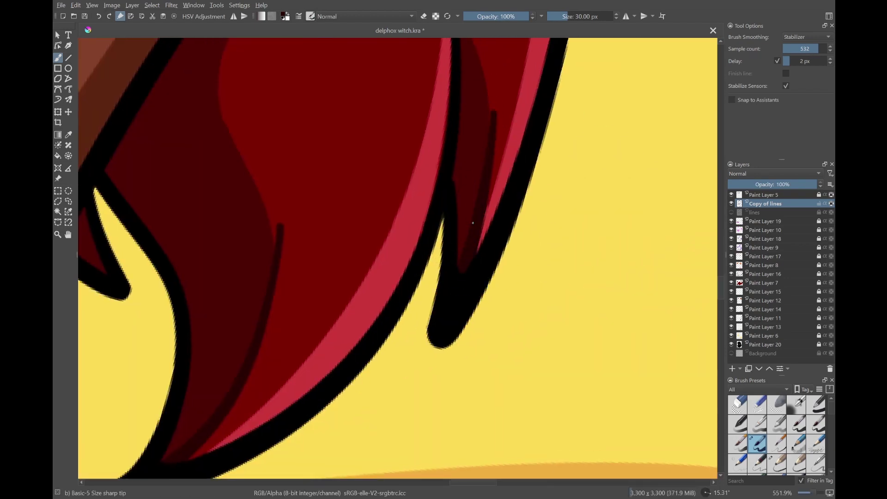
Recolour the inner lines of the curled red skirt tip farthest from the wand very dark red
scroll(473, 223, down, 5)
scroll(366, 366, up, 4)
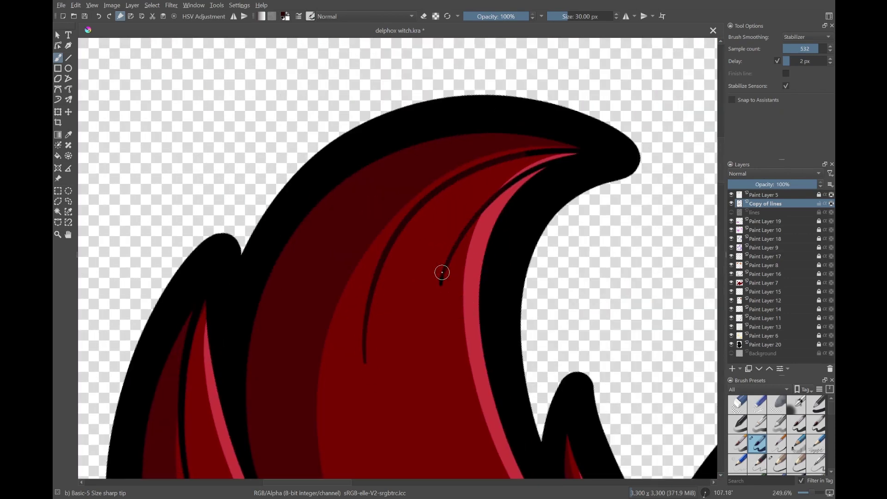
scroll(442, 272, up, 4)
scroll(468, 198, down, 3)
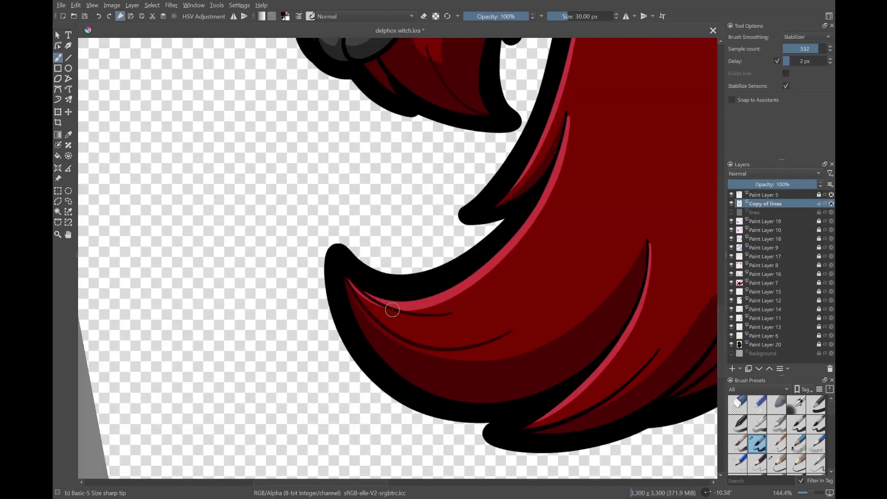
scroll(390, 307, up, 3)
scroll(414, 356, down, 3)
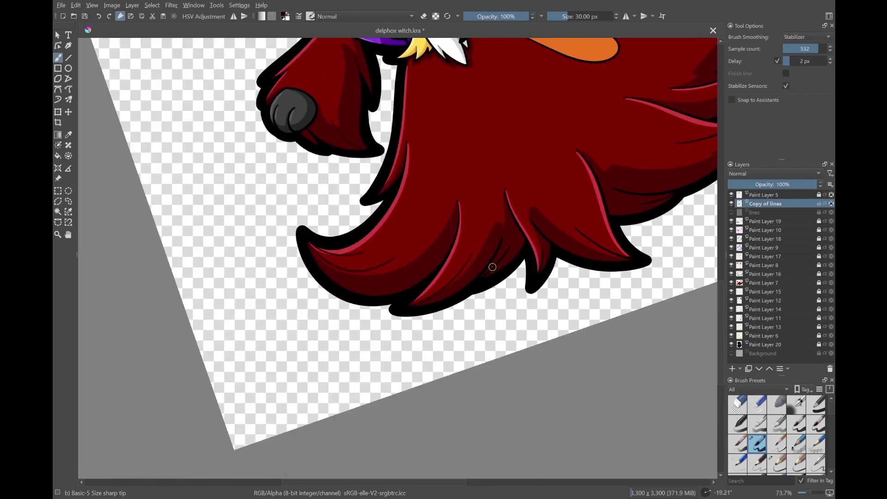
Recolour the long fold and short crease lines of the skirt hem between the curled tip and the centre very dark red
scroll(491, 267, up, 3)
scroll(390, 312, down, 1)
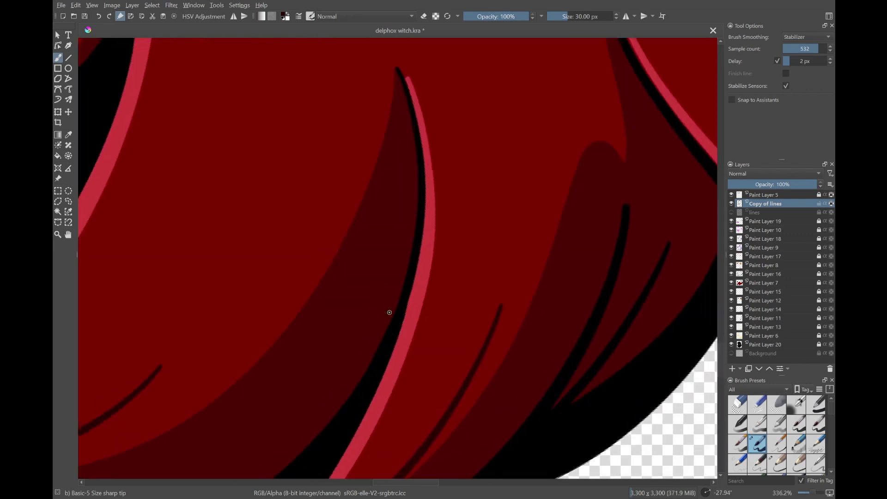
scroll(485, 277, down, 3)
scroll(353, 345, up, 3)
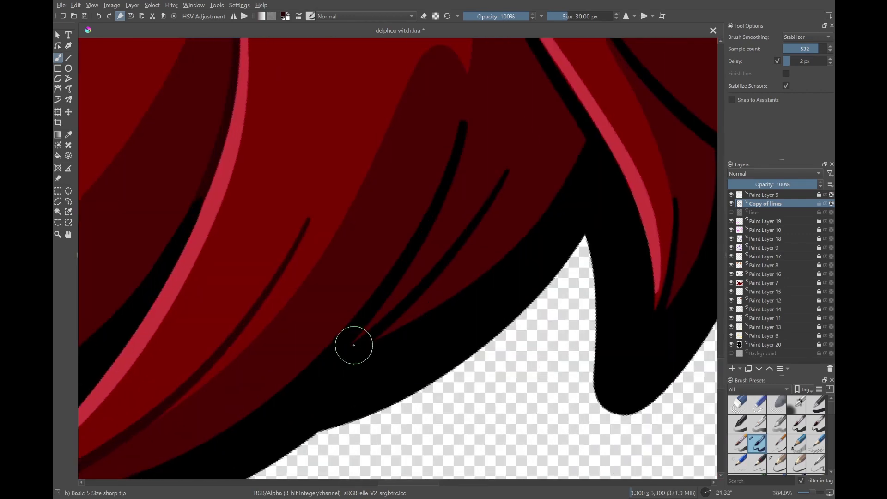
scroll(427, 281, down, 5)
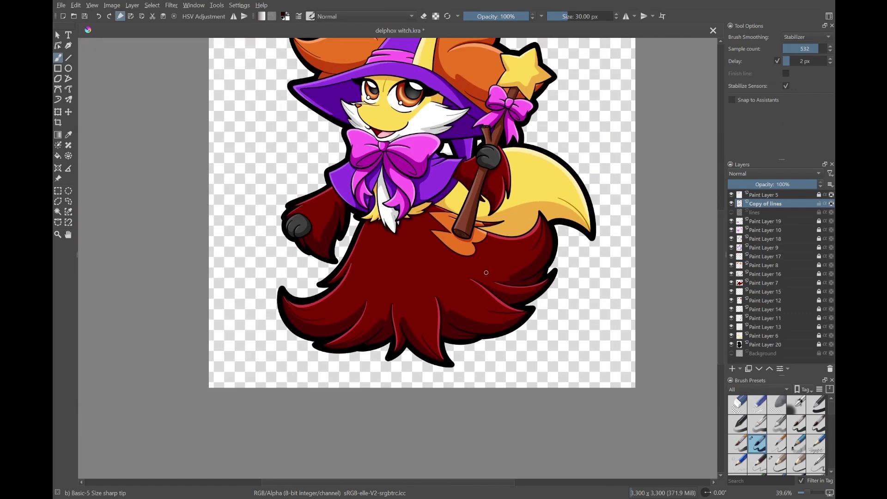
scroll(486, 273, up, 5)
scroll(383, 283, down, 3)
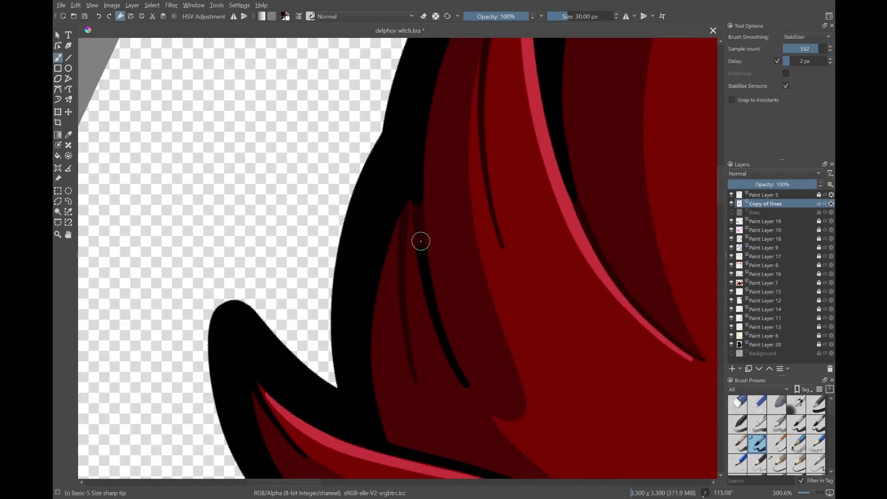
scroll(521, 313, up, 3)
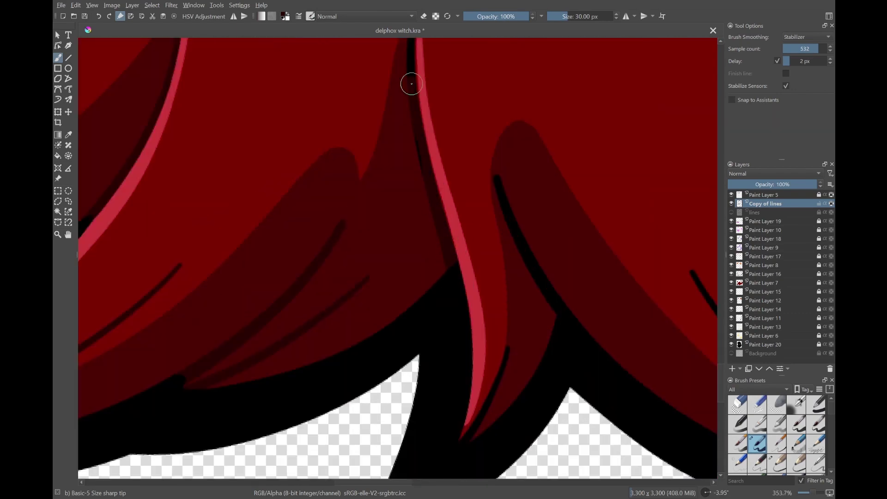
Recolour the fold and crease lines around the skirt's small central hem tuft very dark red
scroll(412, 84, down, 3)
scroll(477, 249, up, 4)
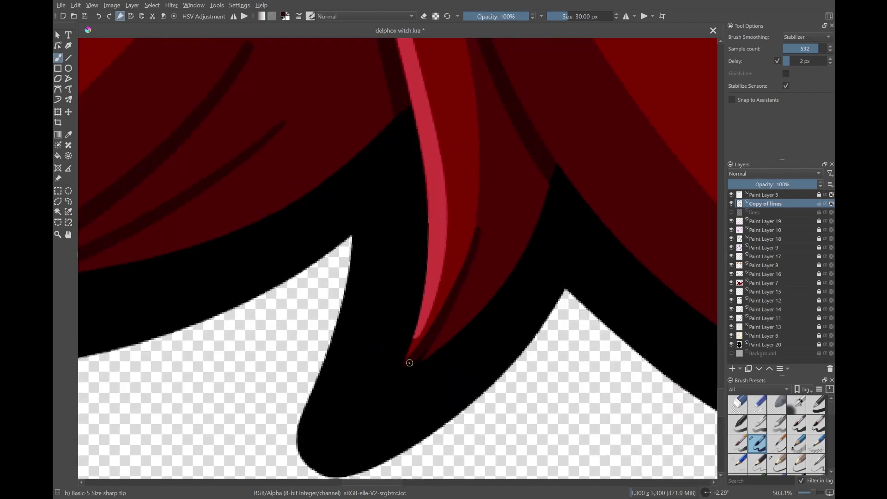
scroll(410, 363, down, 3)
scroll(428, 271, up, 3)
scroll(438, 236, down, 3)
scroll(438, 235, up, 4)
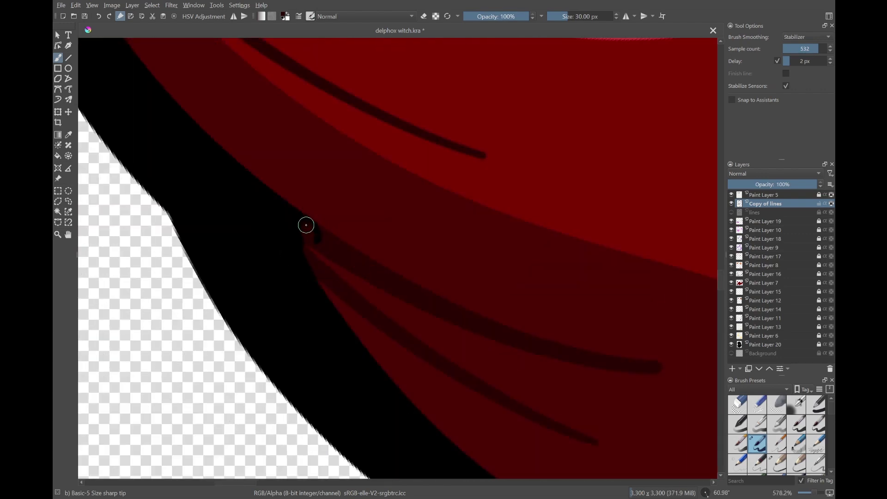
Recolour the lines of the hem tuft beside the skirt's centre on the wand side, including its neighbouring fold and creases, very dark red
scroll(337, 254, down, 1)
scroll(381, 272, down, 1)
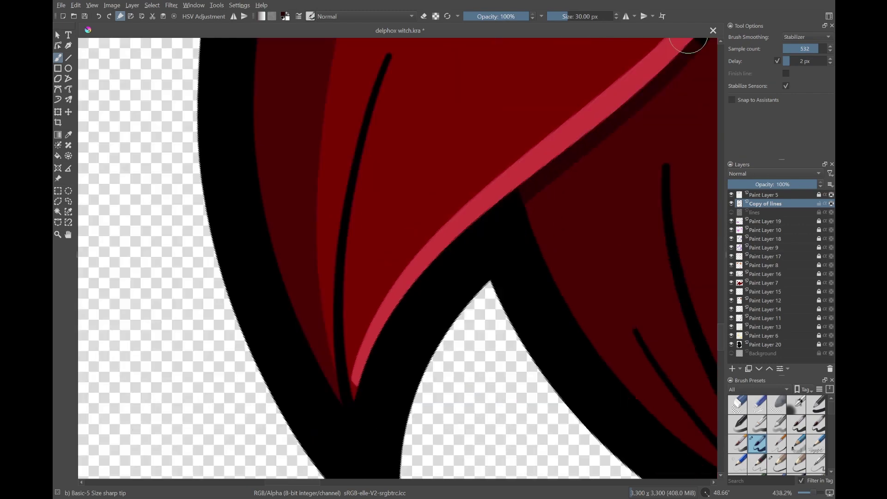
scroll(347, 378, down, 2)
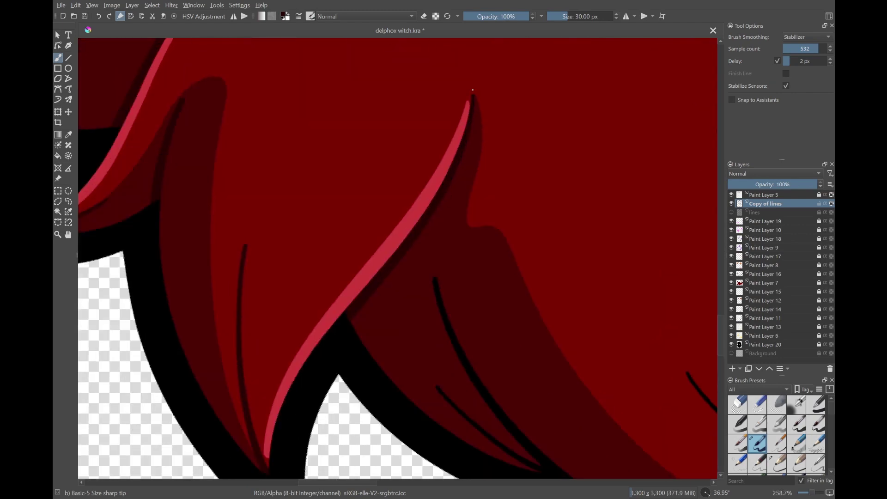
scroll(406, 141, up, 2)
scroll(469, 119, down, 1)
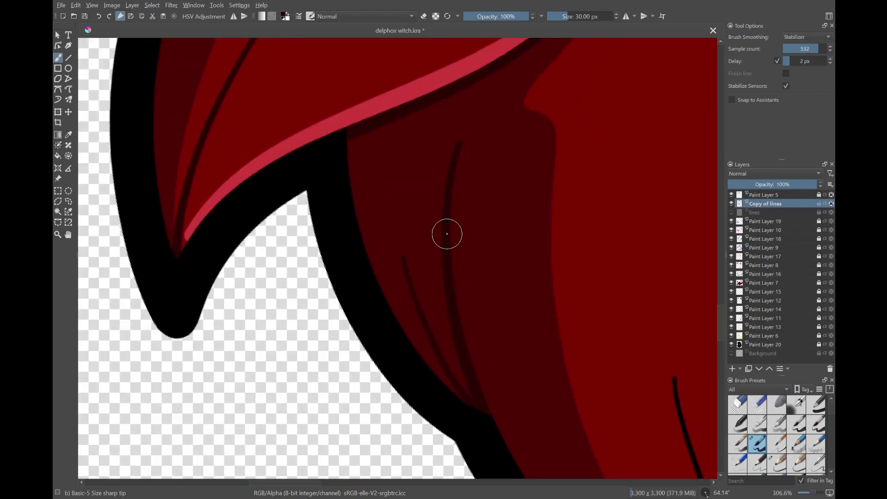
Recolour the fold and crease lines of the remaining wand-side skirt tufts, up to the tip beside the tail, very dark red
drag(424, 363, 530, 76)
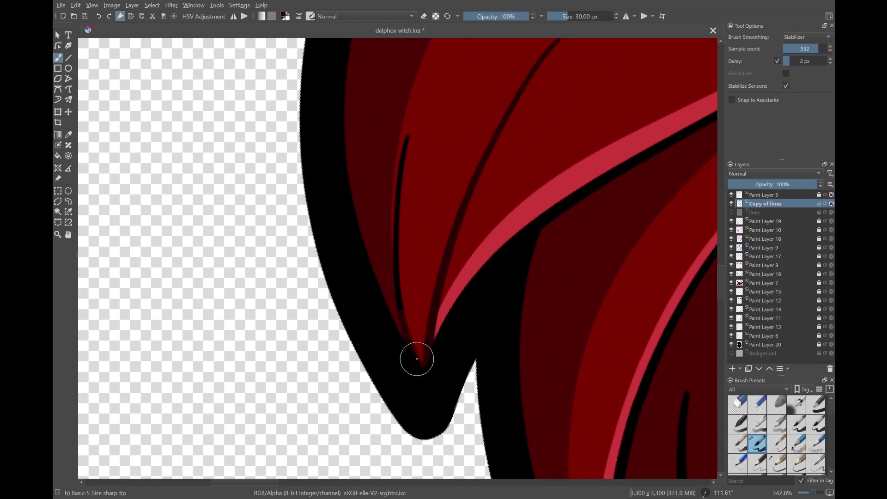
scroll(352, 335, down, 1)
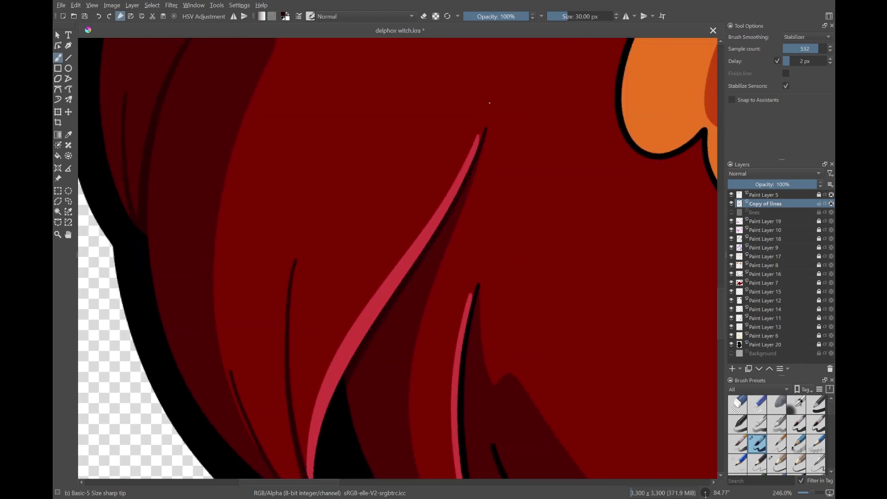
scroll(423, 362, up, 1)
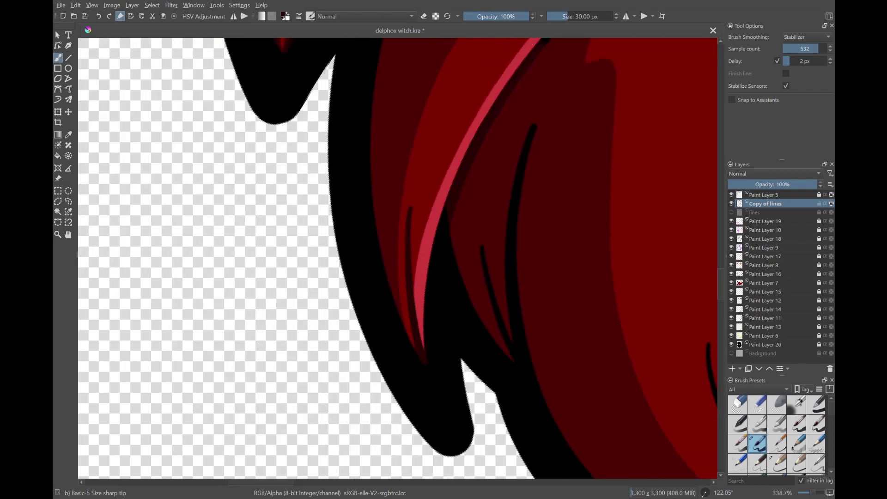
scroll(560, 39, down, 2)
scroll(450, 195, down, 1)
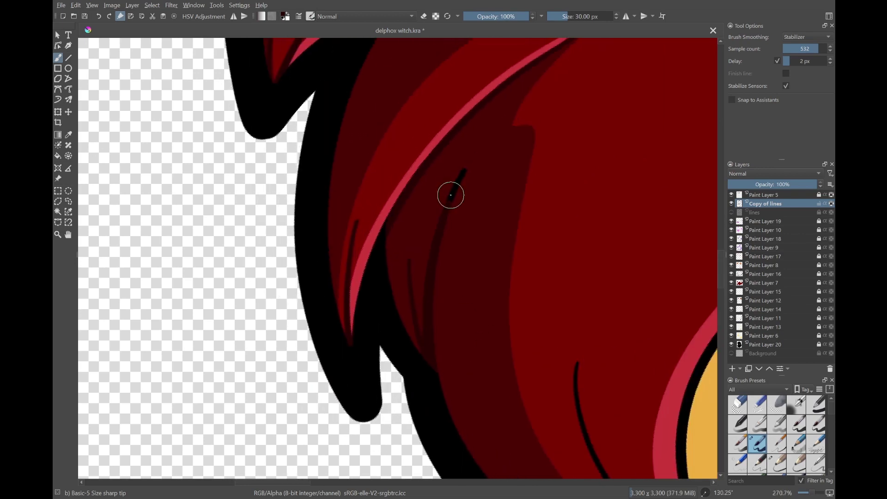
scroll(432, 221, down, 1)
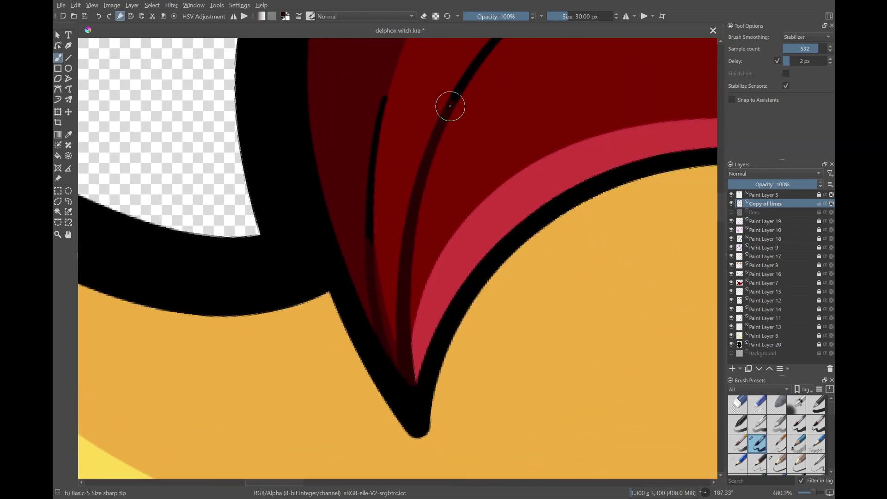
Recolour the outline between the orange flame marking and the red skirt very dark red, and save the drawing
scroll(353, 259, up, 2)
scroll(352, 259, up, 1)
scroll(488, 268, up, 1)
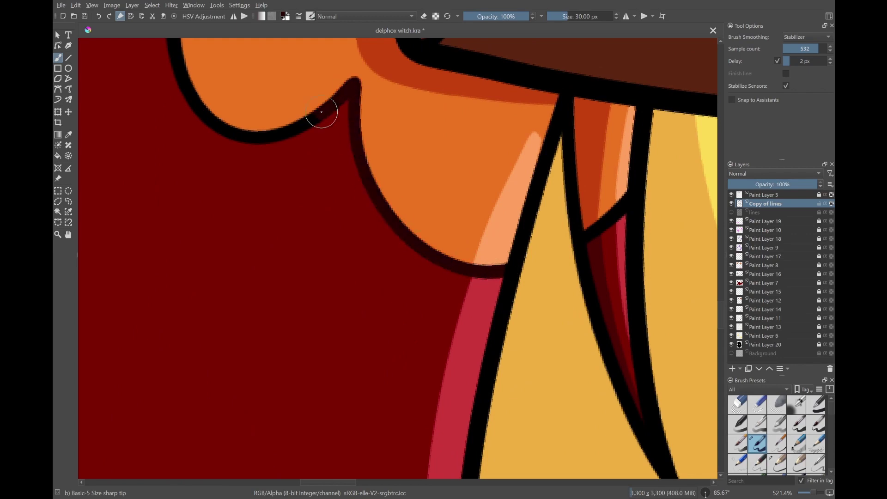
scroll(608, 218, down, 3)
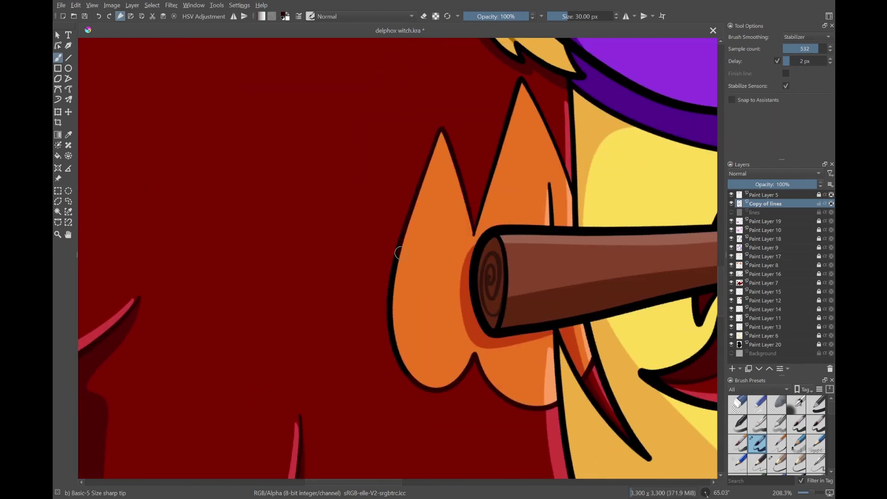
scroll(400, 239, up, 2)
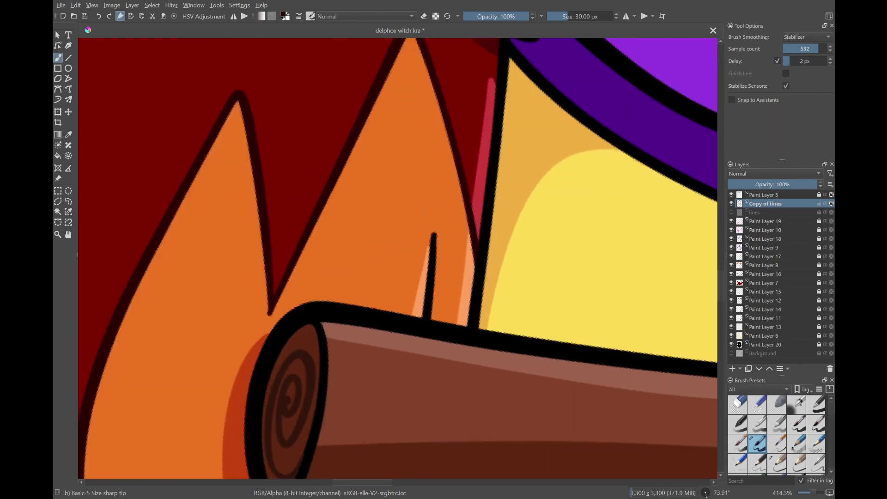
scroll(398, 258, down, 8)
key(ctrl+s)
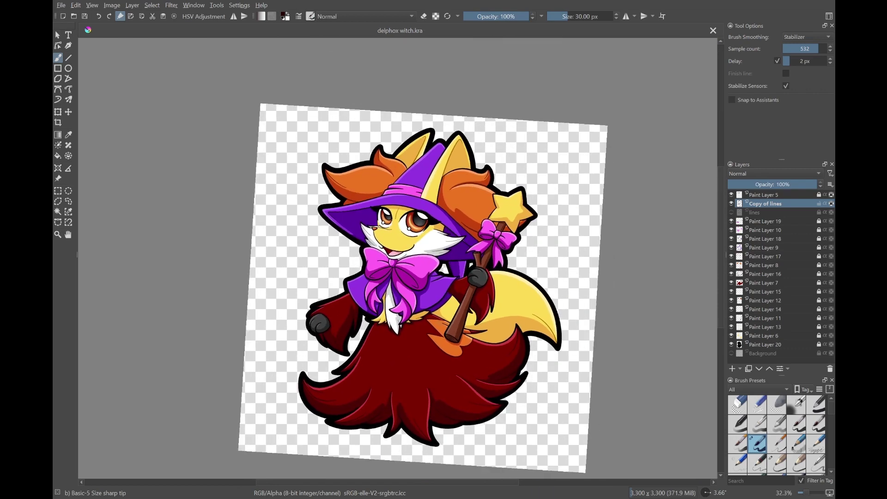
key(5)
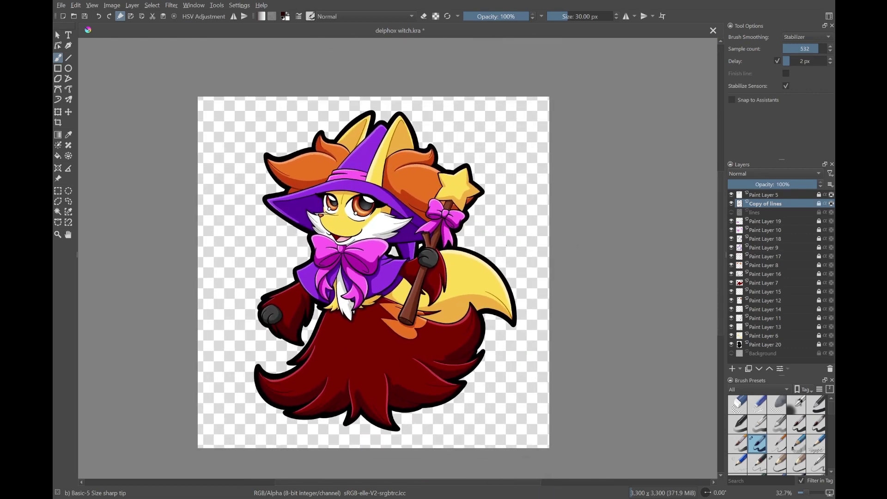
Add a layer above the yellow colour layer and shade the yellow fur softly with the Airbrush Soft preset at 600 px
click(765, 335)
key(Insert)
click(796, 404)
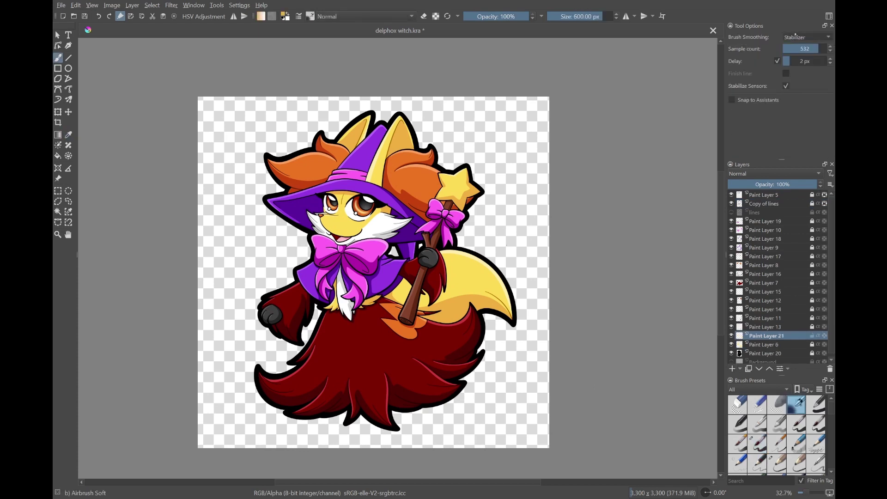
scroll(795, 36, up, 3)
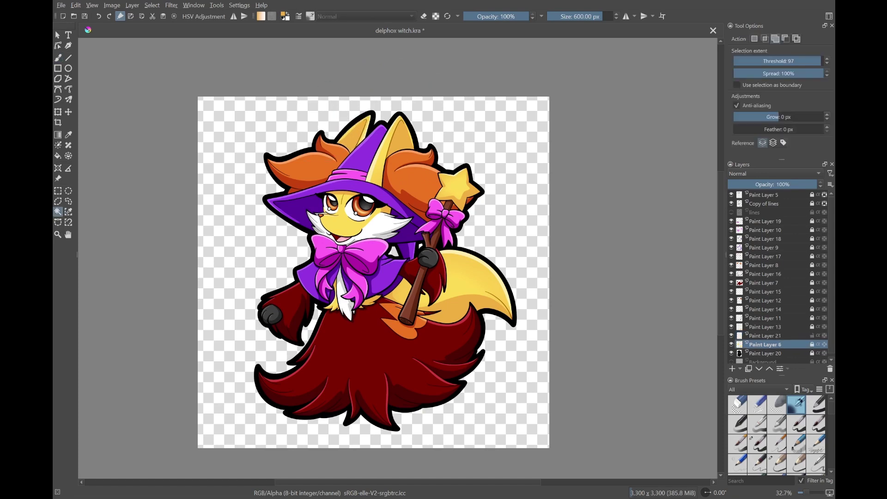
scroll(336, 182, up, 3)
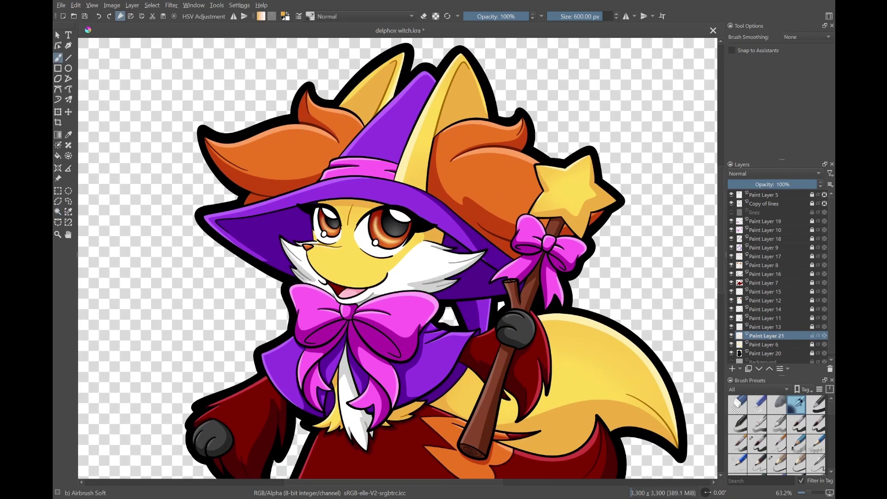
scroll(323, 259, down, 2)
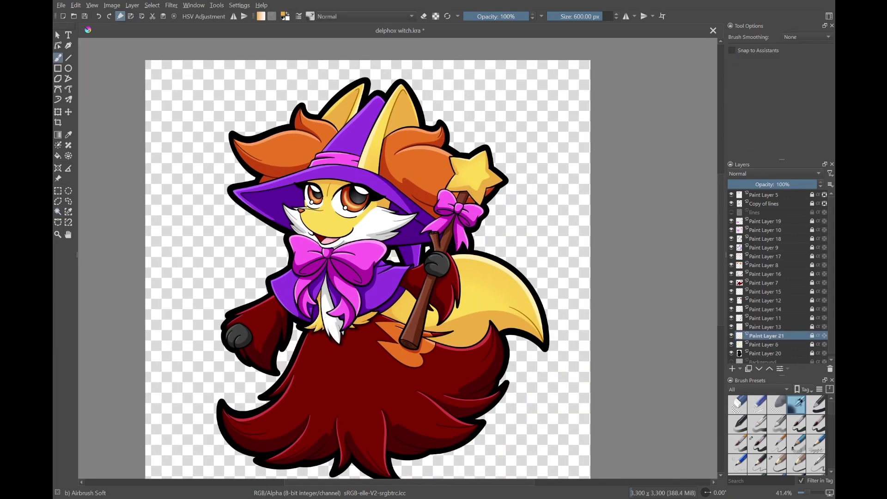
Add a layer above Paint Layer 11 and airbrush soft shading on the selected white cheek fur
click(764, 318)
key(Insert)
click(58, 212)
click(324, 229)
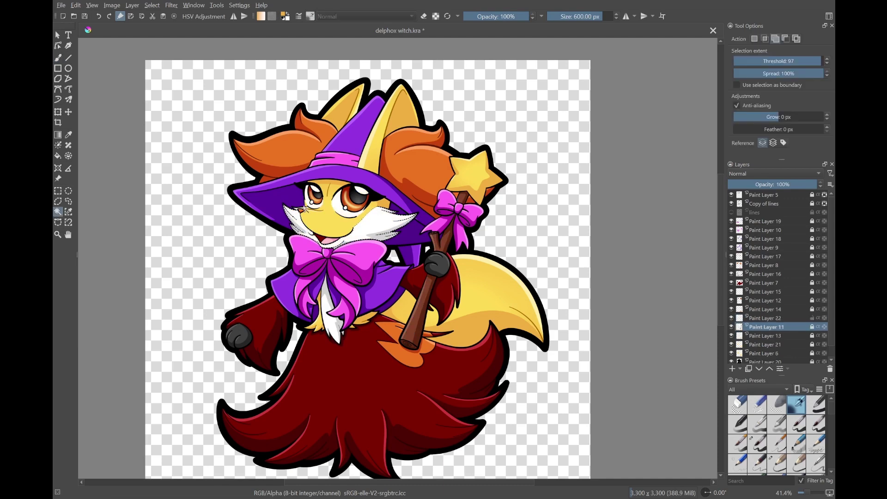
key(b)
key(Page_Up)
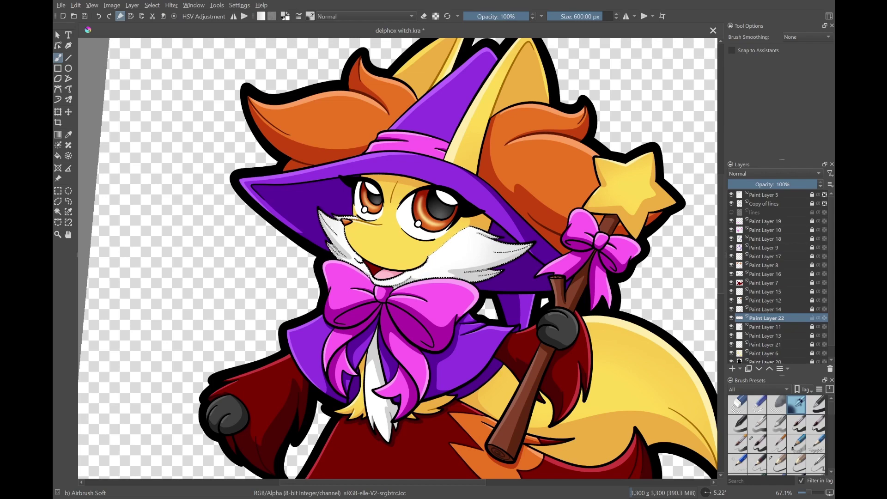
Airbrush soft dark brown shading within the selected wooden wand stick
key(Page_Up)
key(slash)
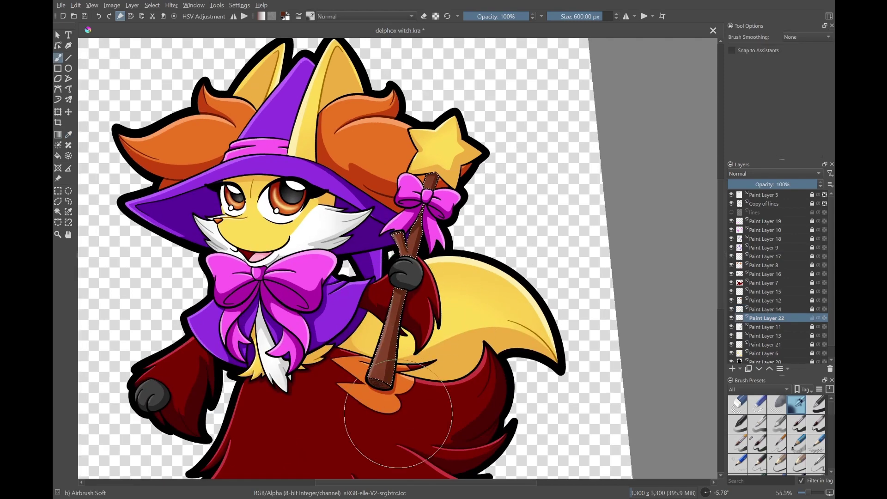
drag(439, 215, 462, 222)
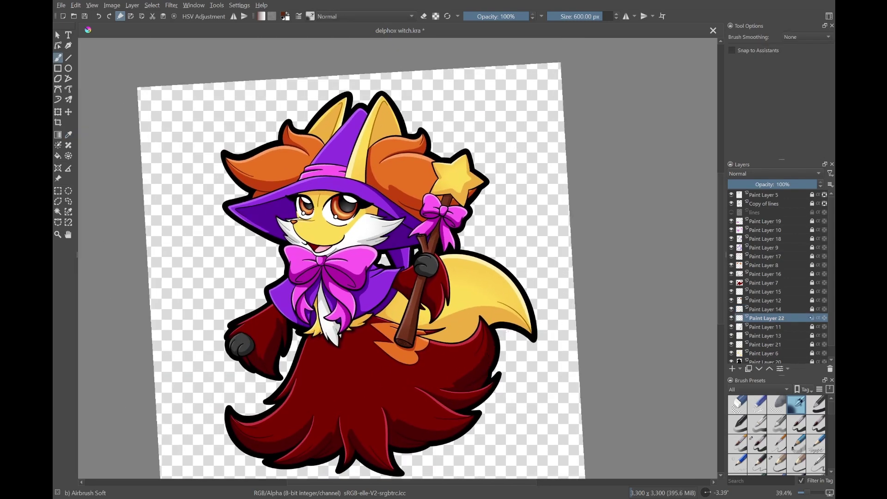
Add a layer above Paint Layer 12 and airbrush soft shading on the pink tongue and the dark red mouth interior
key(Insert)
drag(323, 231, 283, 224)
key(ctrl+Page_Up)
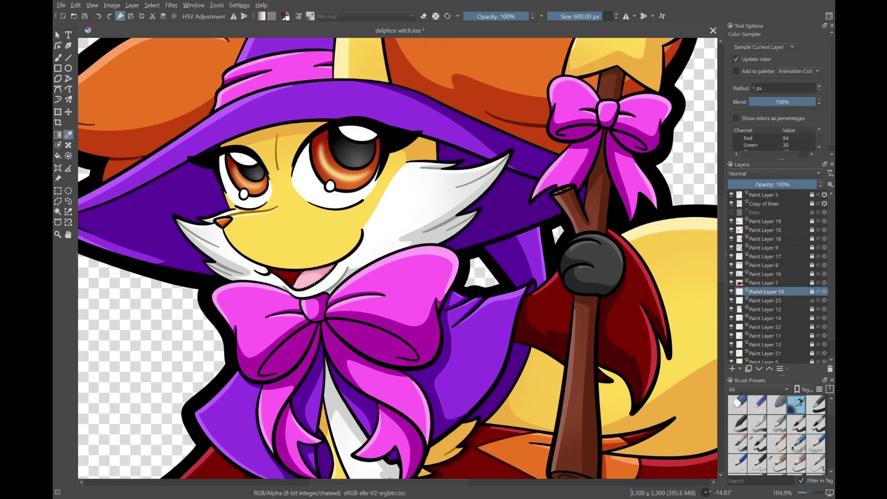
key(ctrl+Page_Up)
key(Page_Up)
key(Page_Up)
key(Page_Up)
key(p)
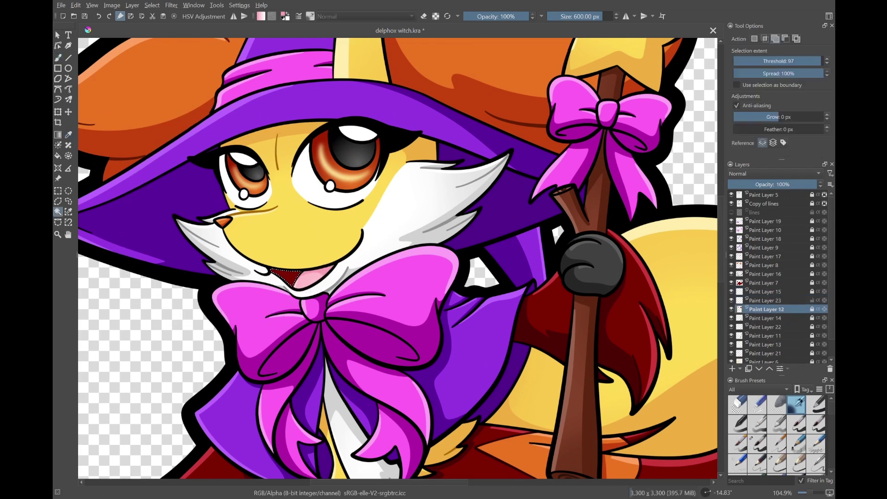
key(Page_Down)
key(Page_Down)
key(Page_Down)
key(b)
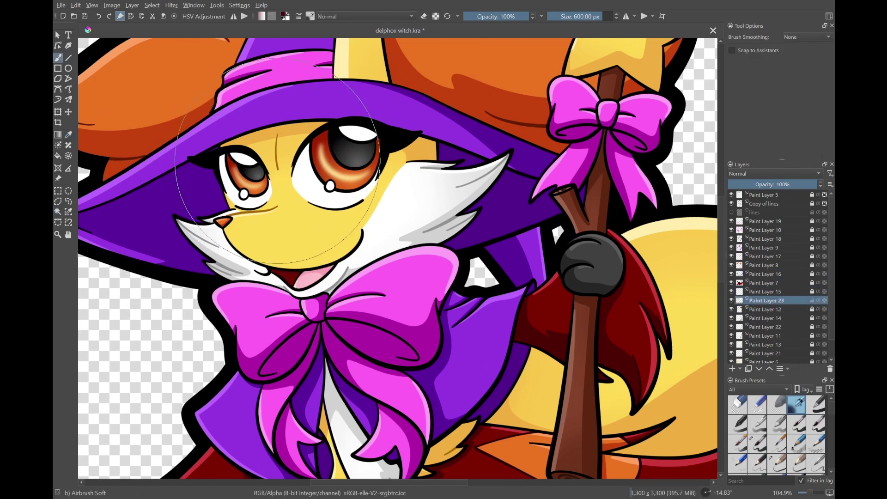
Add a layer above the red colour layer, airbrush soft dark shading on the red skirt, and set that layer's opacity to 90%
key(Insert)
key(ctrl+Page_Up)
key(ctrl+Page_Up)
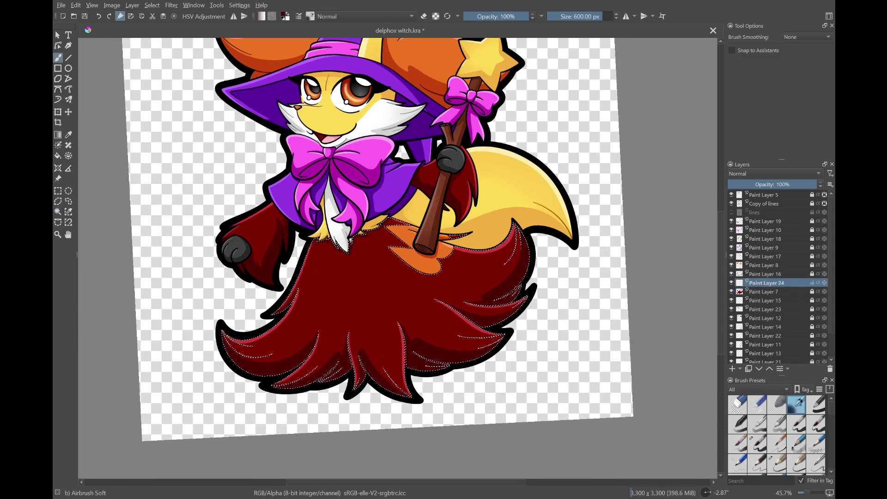
scroll(288, 276, down, 2)
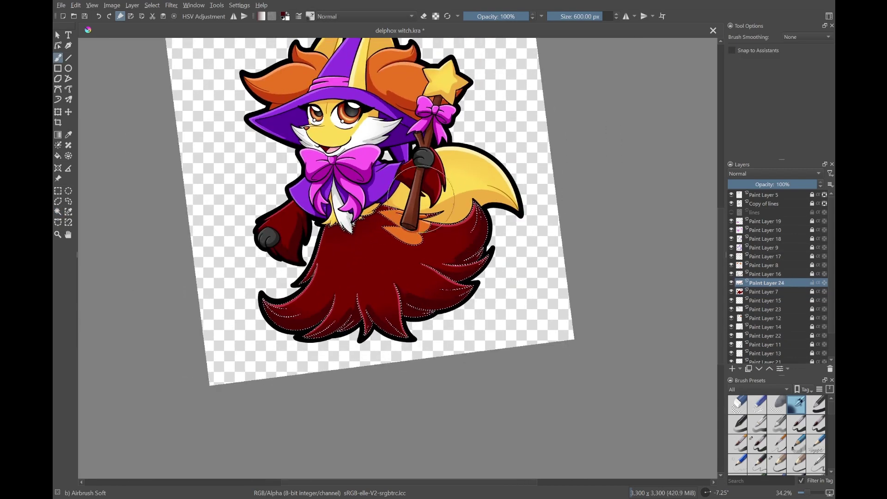
scroll(435, 300, down, 1)
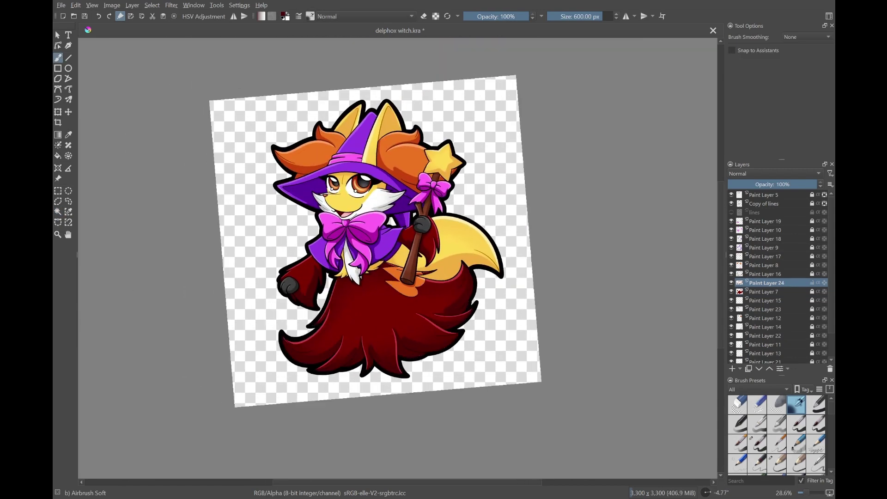
key(5)
scroll(512, 287, up, 1)
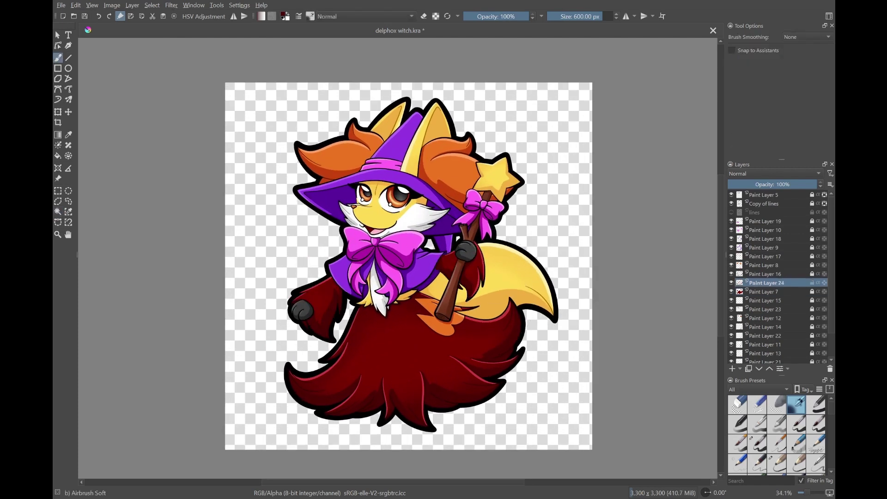
scroll(529, 295, down, 1)
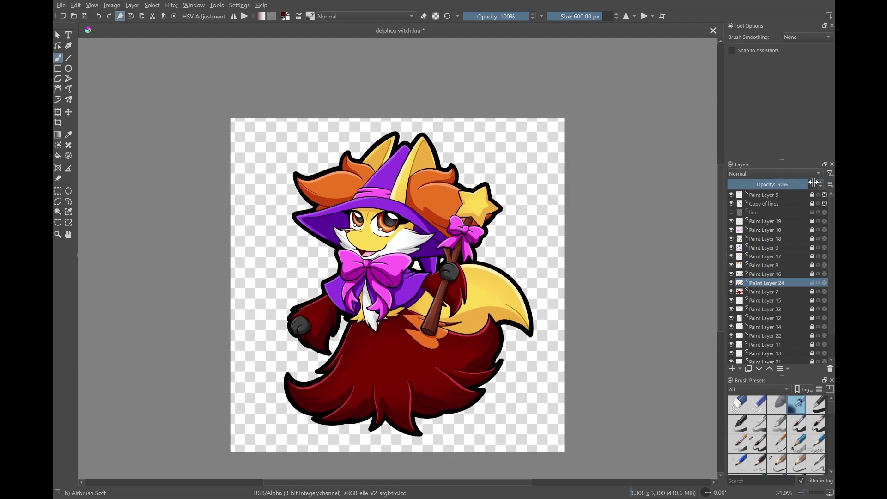
Add a layer above the orange colour layer and airbrush soft shading on the orange ear tufts on both sides of the head
click(765, 265)
key(Insert)
click(765, 274)
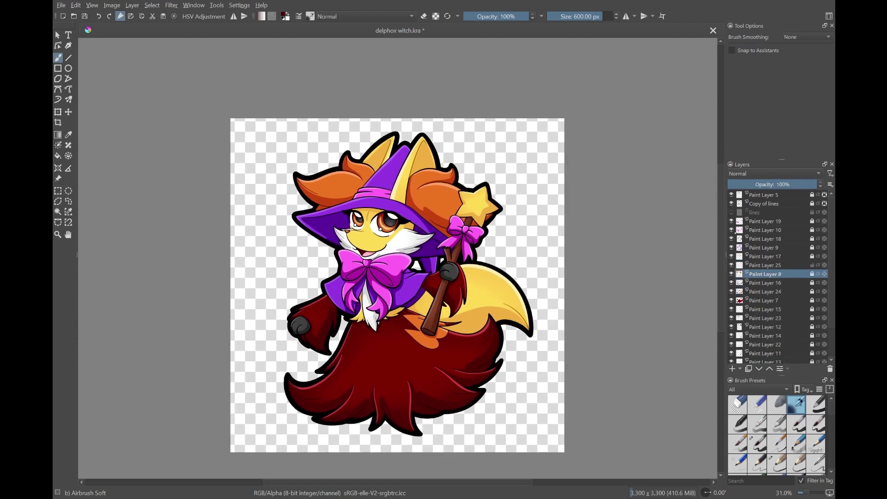
key(ctrl+r)
click(370, 241)
key(Page_Up)
key(b)
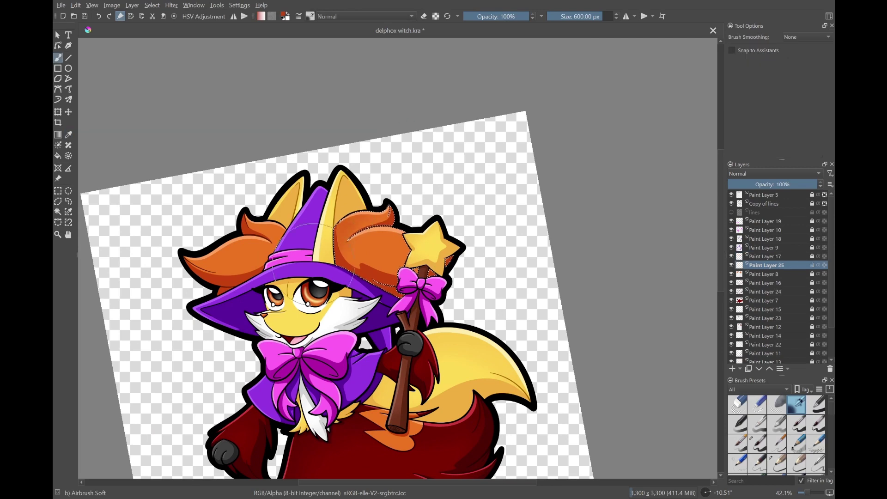
scroll(454, 217, down, 3)
scroll(453, 217, up, 2)
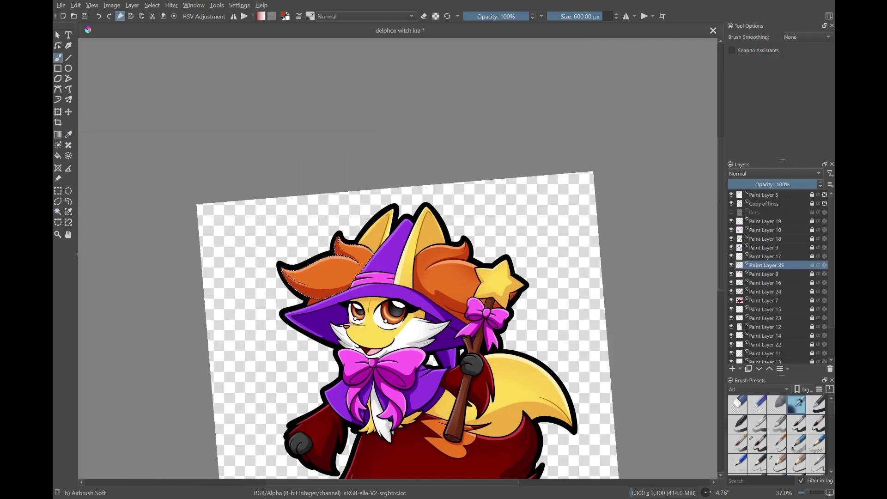
Airbrush soft shading on the orange flame marking at the skirt's waist, and save the drawing
key(Page_Down)
scroll(429, 358, down, 1)
key(ctrl+r)
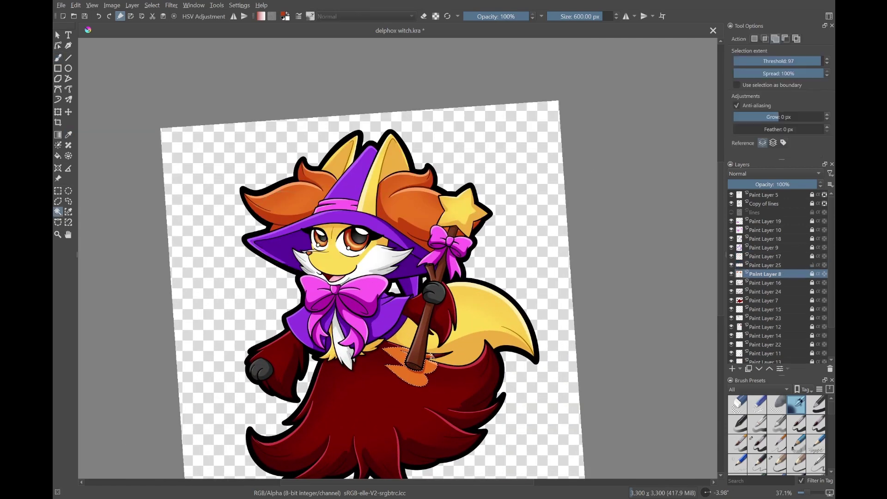
click(430, 358)
key(Page_Up)
key(b)
scroll(316, 72, up, 2)
scroll(317, 71, down, 1)
mouse_move(406, 235)
mouse_down()
mouse_move(439, 254)
mouse_move(416, 249)
mouse_up()
key(ctrl+shift+a)
scroll(487, 246, down, 2)
key(ctrl+s)
Add a layer above the purple colour layer and airbrush soft dark purple shading on the hat, including its brim
key(Page_Up)
key(Page_Up)
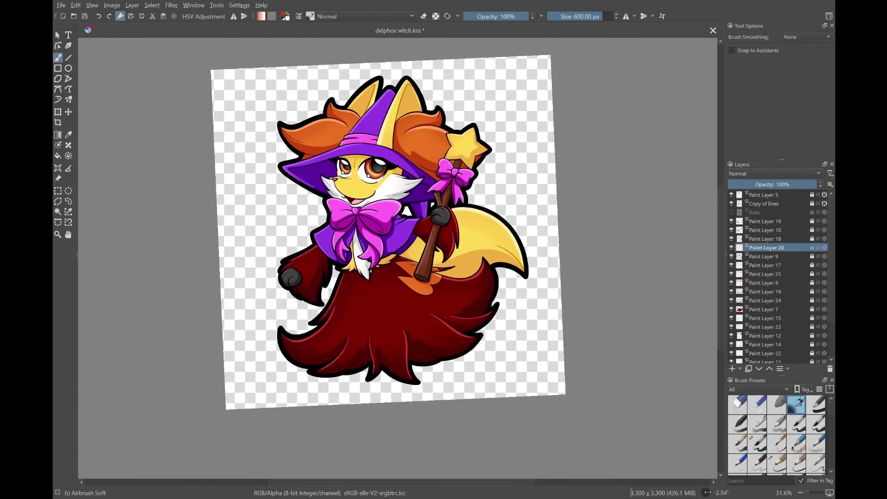
key(Insert)
key(ctrl+r)
click(323, 169)
key(Page_Up)
key(Page_Down)
key(b)
scroll(457, 204, up, 2)
scroll(444, 213, down, 2)
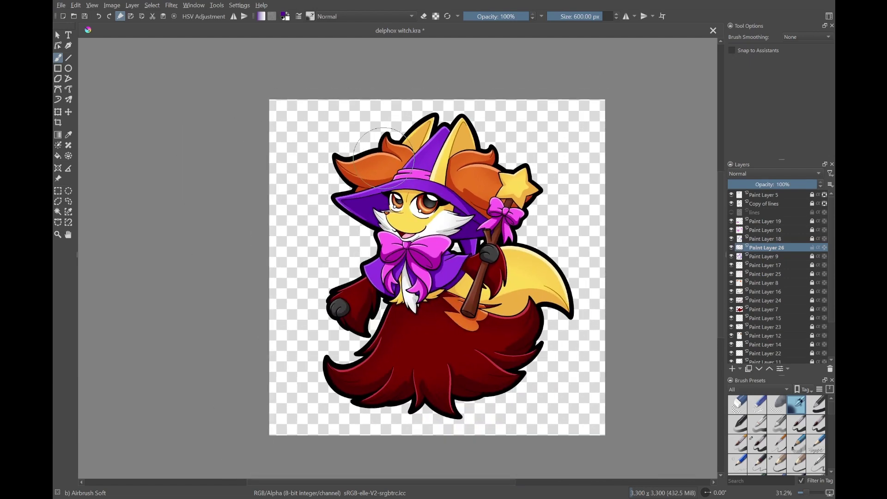
scroll(444, 213, up, 1)
key(5)
key(Page_Down)
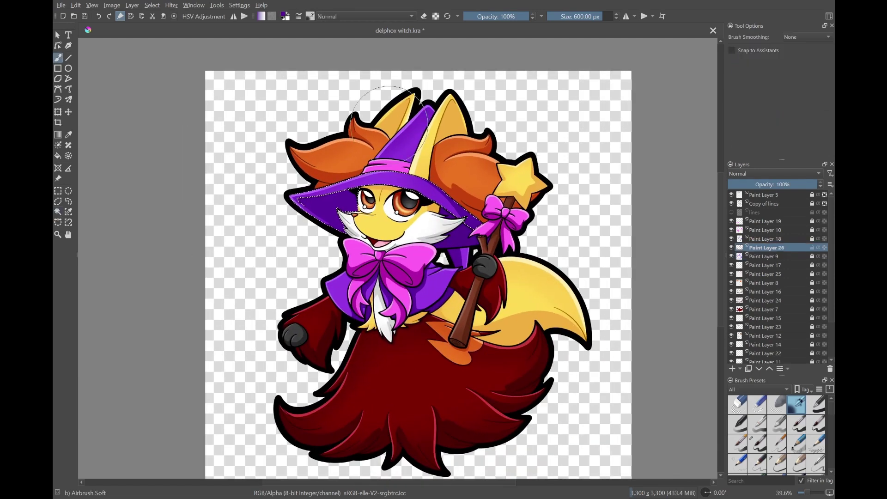
key(ctrl+shift+a)
Airbrush soft dark purple shading on both sides of the cape around the chest bow
key(2)
key(Page_Up)
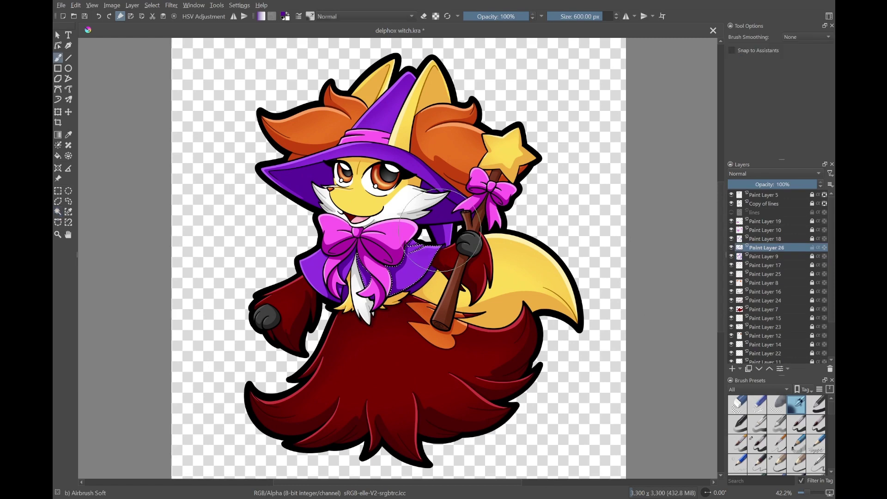
click(321, 277)
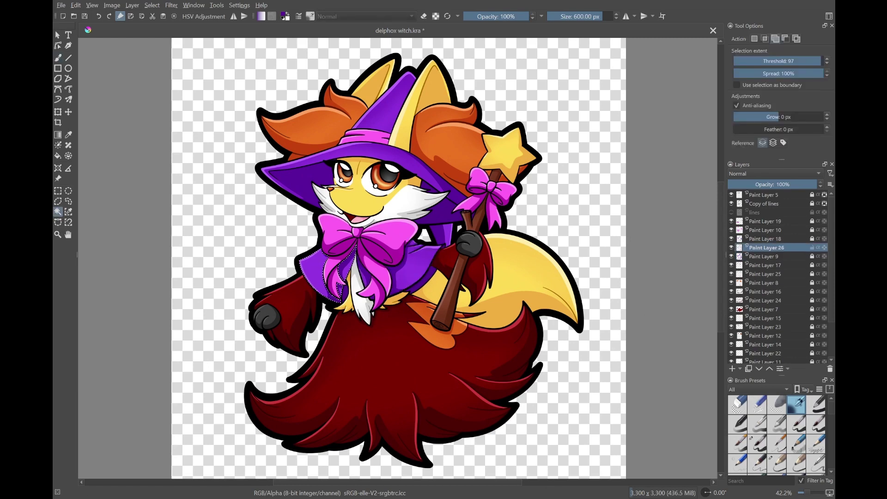
key(ctrl+shift+a)
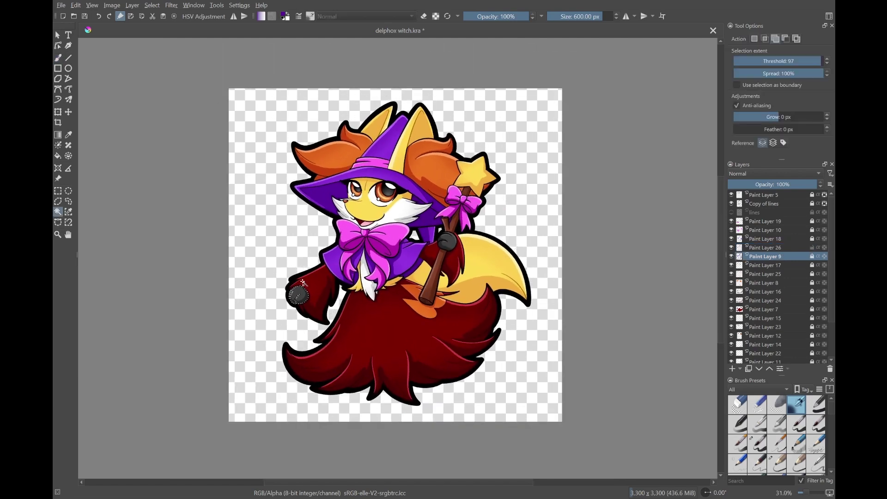
Select both grey paws together and airbrush soft shading on them
click(457, 245)
scroll(633, 128, down, 5)
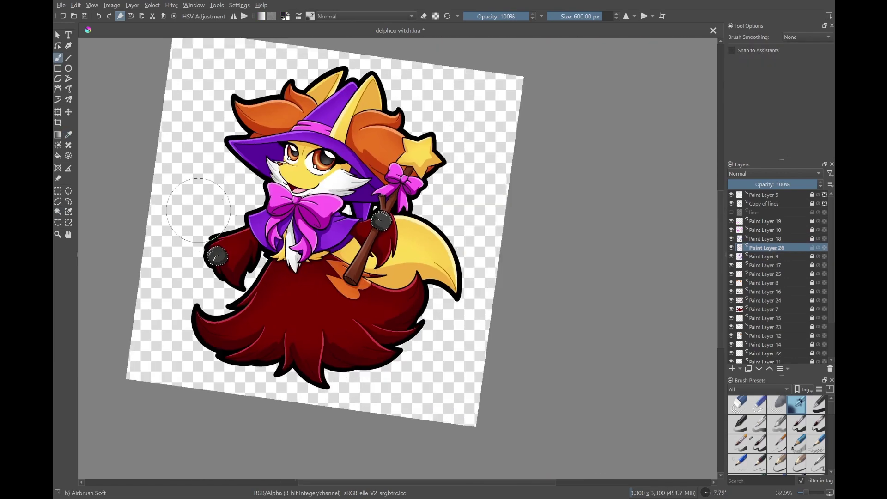
scroll(434, 150, up, 6)
key(5)
key(2)
Add a layer above the magenta ribbon layer and airbrush soft shading on the hat band and the chest bow's loops
key(Page_Up)
key(Page_Up)
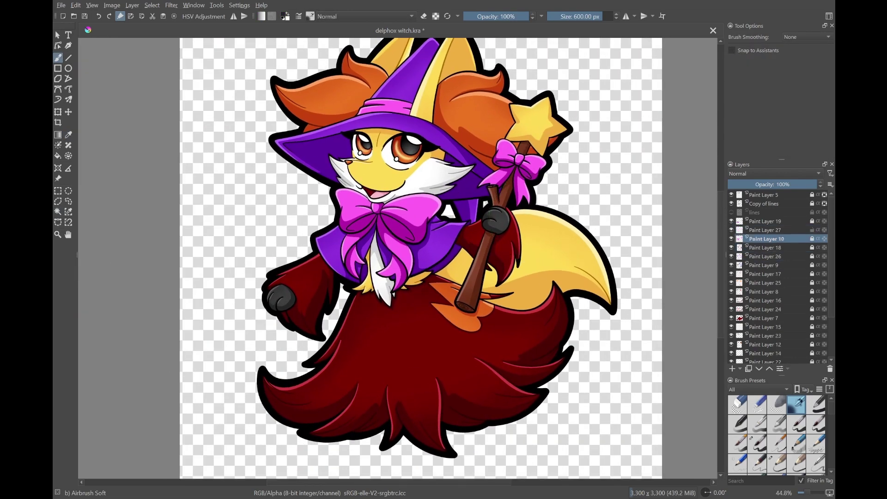
key(Insert)
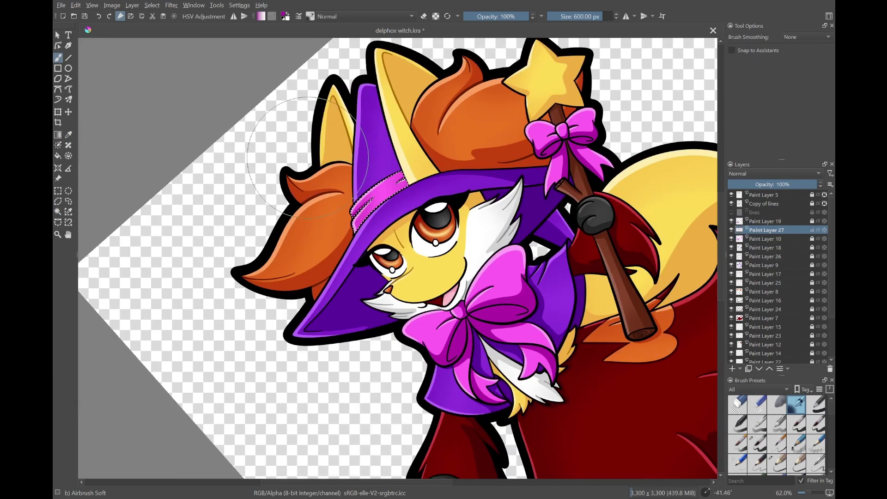
key(Page_Down)
key(Page_Up)
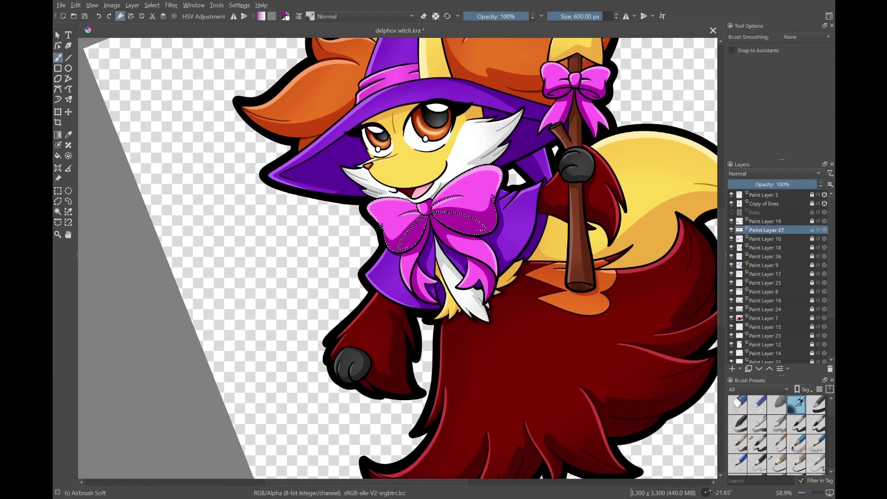
key(Page_Down)
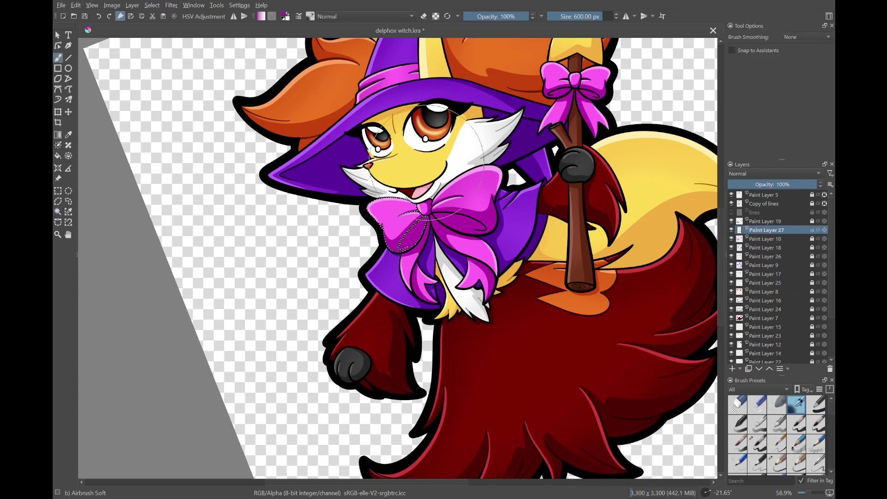
Airbrush soft magenta shading on the hanging ribbon tails of the chest bow, one tail after the other
key(Page_Up)
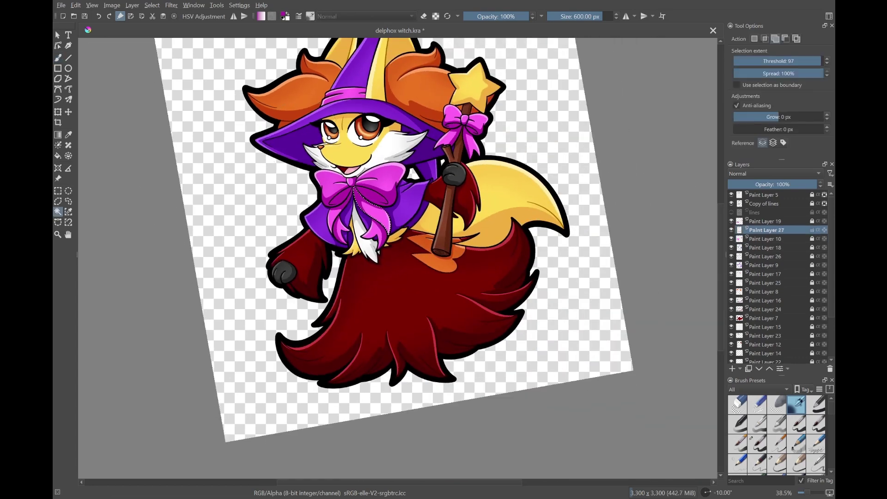
key(Page_Down)
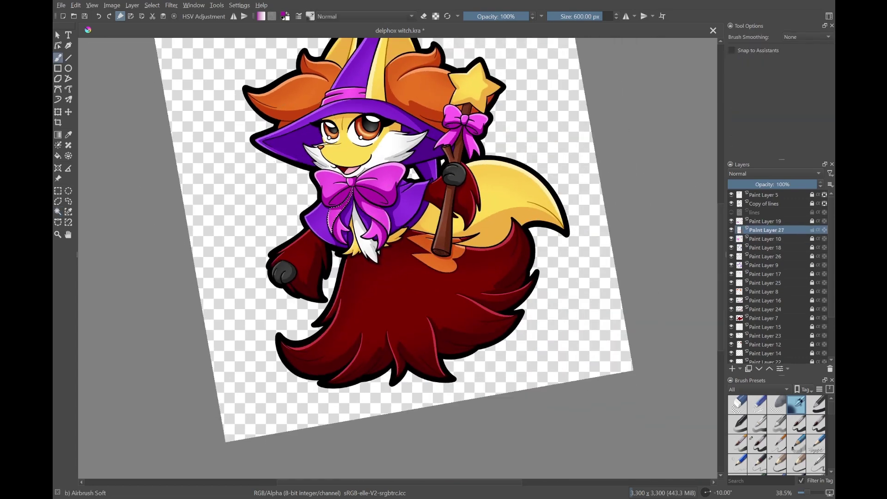
key(w)
click(379, 233)
key(Page_Up)
key(b)
Select the loops of the bow on the star wand and airbrush soft magenta shading on them
key(w)
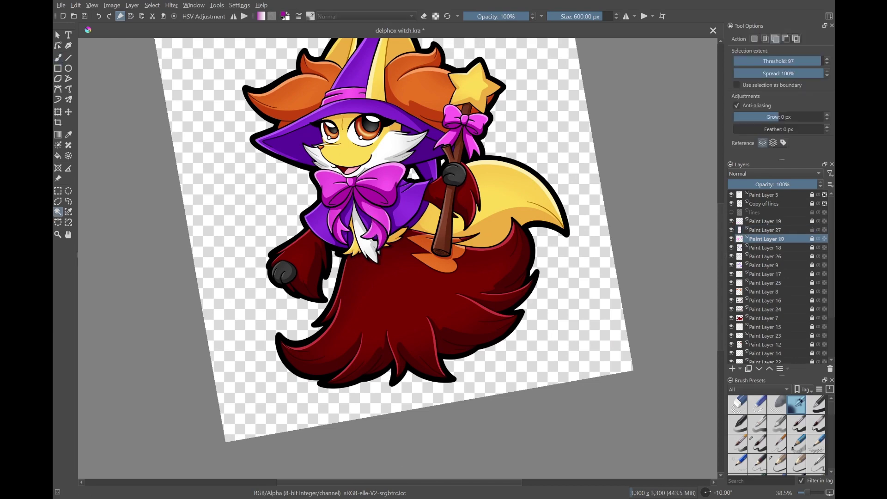
key(b)
key(w)
click(455, 164)
key(b)
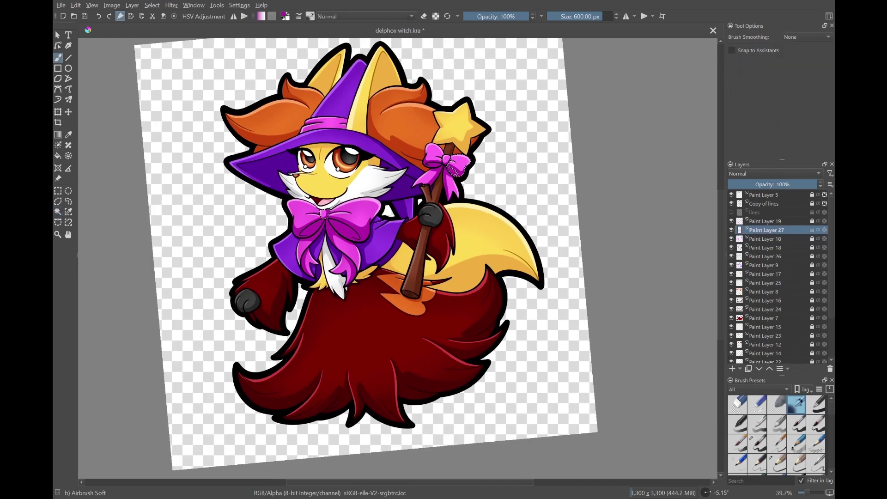
key(w)
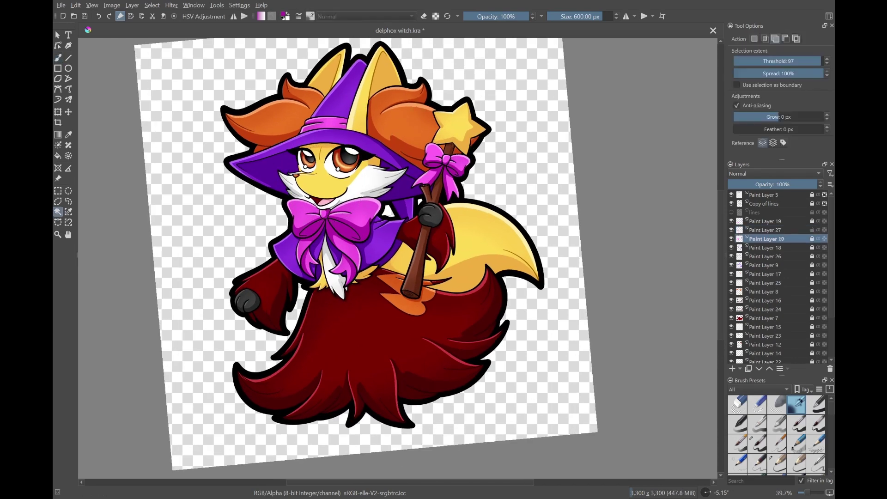
key(b)
Airbrush soft magenta shading on the wand bow's hanging tails and its centre knot
key(w)
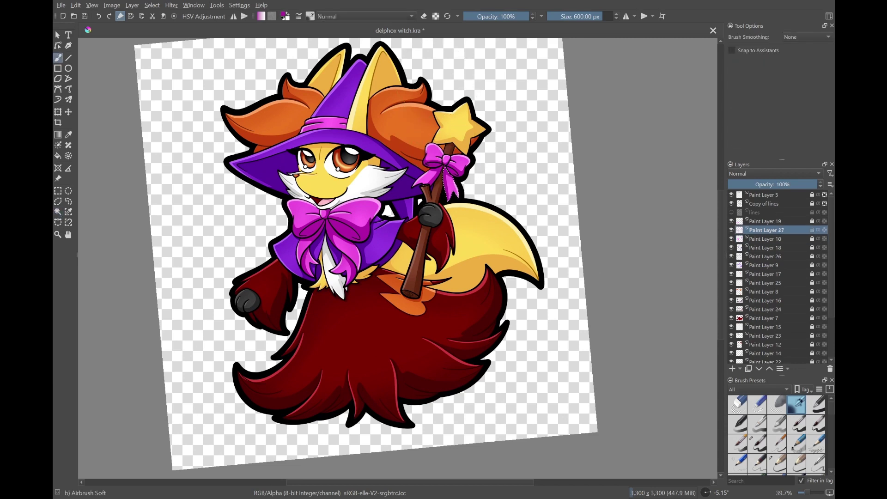
click(428, 177)
key(b)
key(w)
click(446, 161)
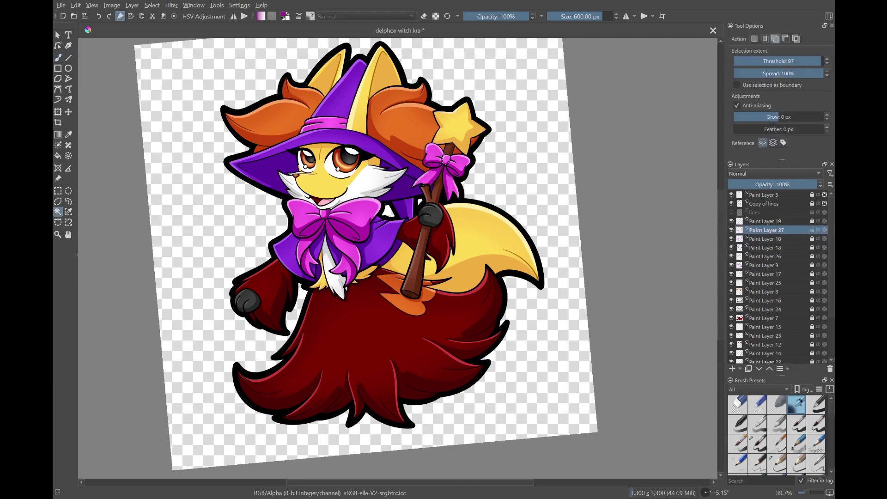
key(b)
scroll(303, 181, down, 2)
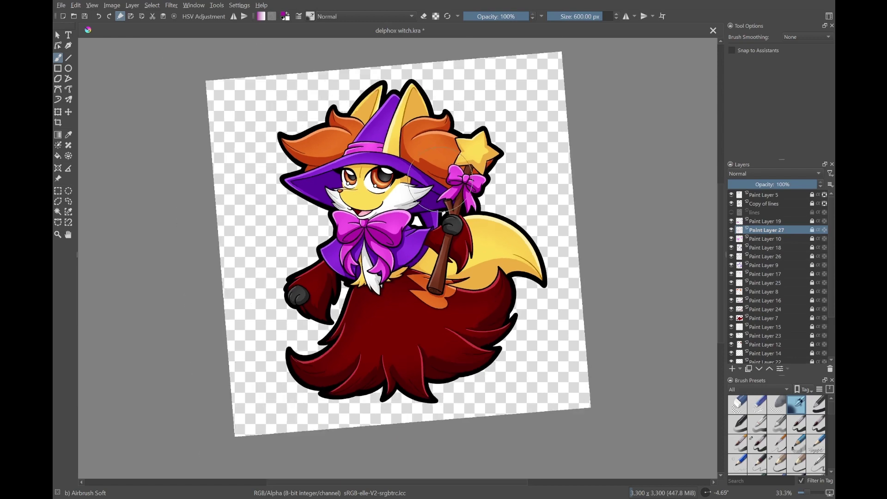
Add a layer on top and paint white curved and round reflections in the eyes with the 30 px Basic-5 Size sharp tip brush
key(Insert)
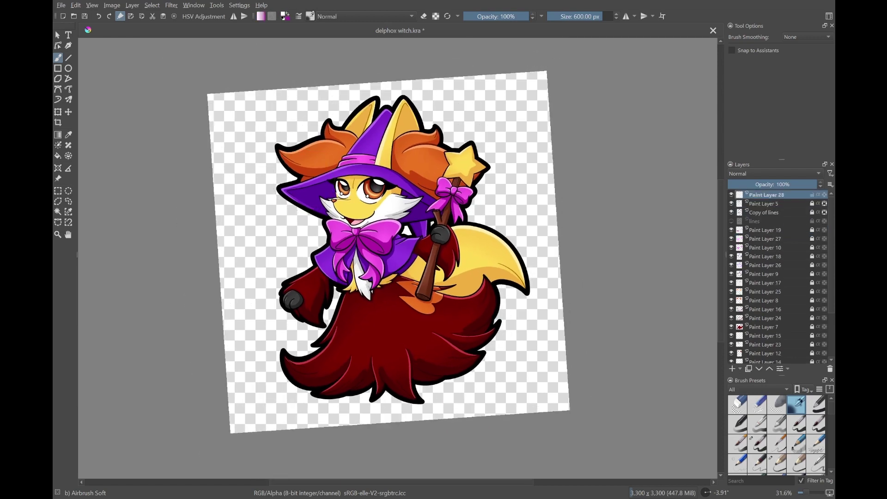
click(757, 444)
scroll(385, 173, up, 3)
scroll(384, 172, up, 4)
drag(409, 280, 482, 216)
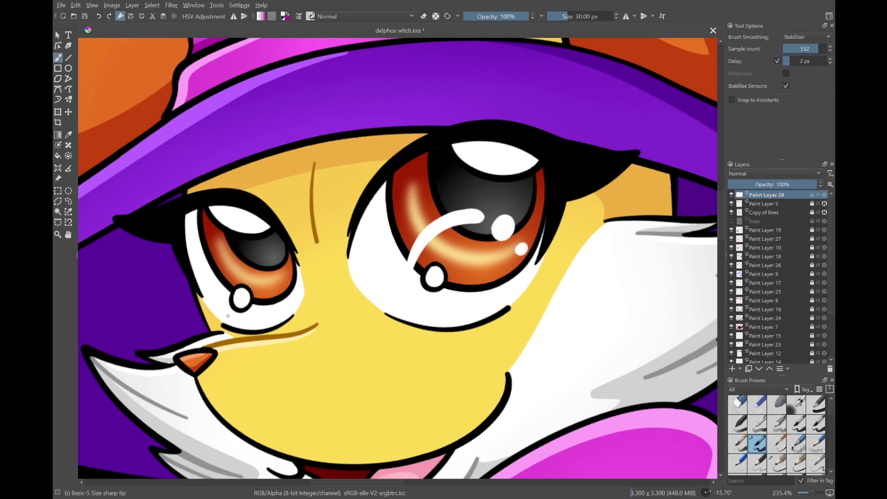
Lower the eye reflection layer's opacity to 25% and save the drawing
scroll(398, 259, down, 2)
key(ctrl+s)
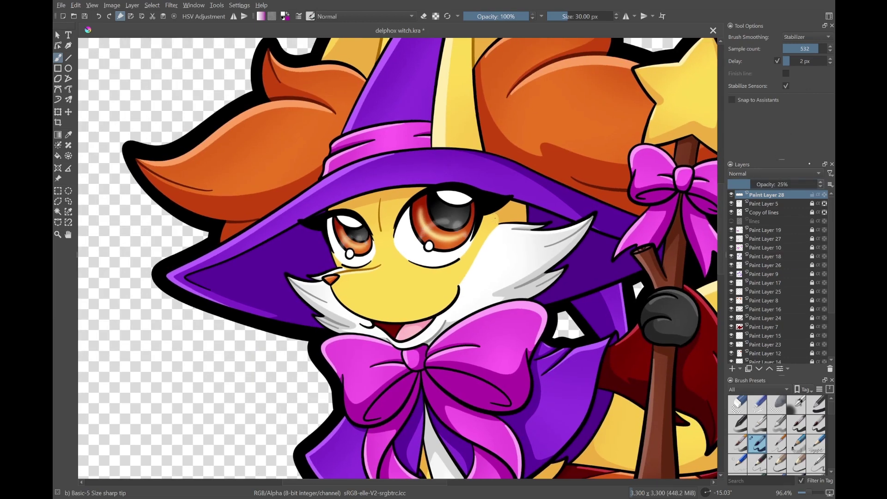
key(ctrl+t)
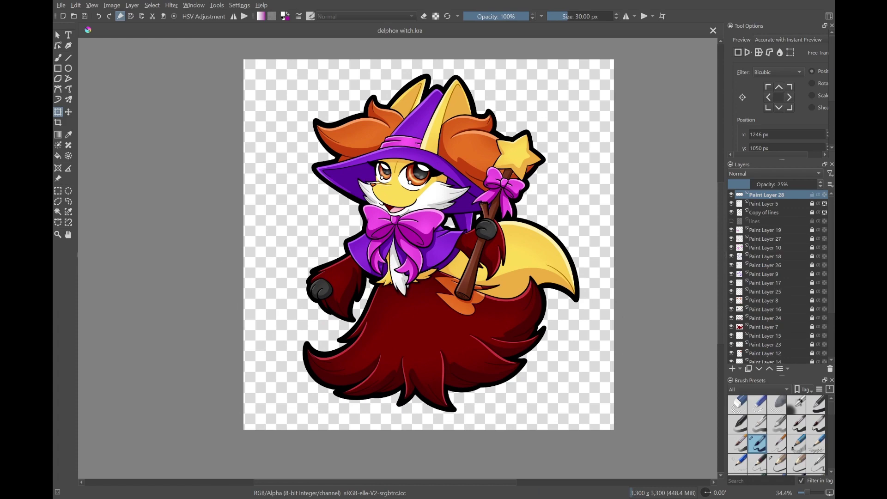
Add a new top layer and handwrite a black artist signature above the yellow tail with the 30 px sharp tip brush
key(Insert)
key(b)
scroll(552, 224, down, 1)
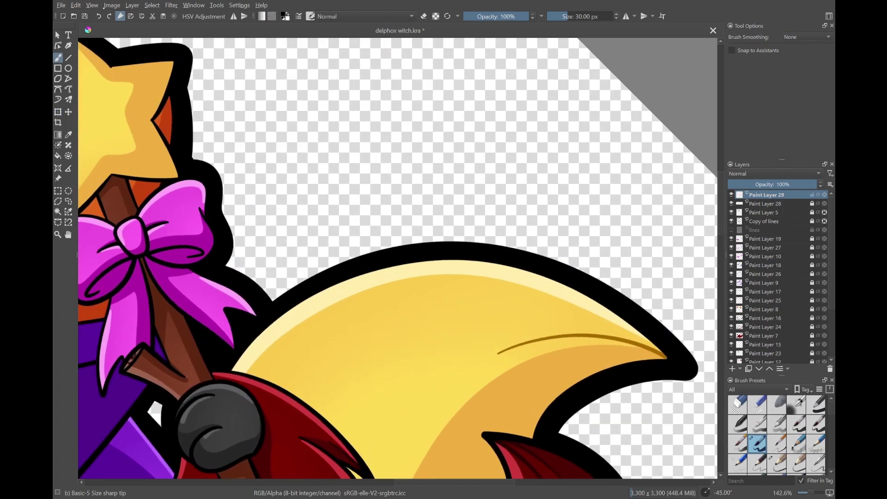
drag(267, 270, 397, 196)
drag(303, 217, 311, 231)
scroll(250, 246, up, 3)
scroll(397, 259, down, 5)
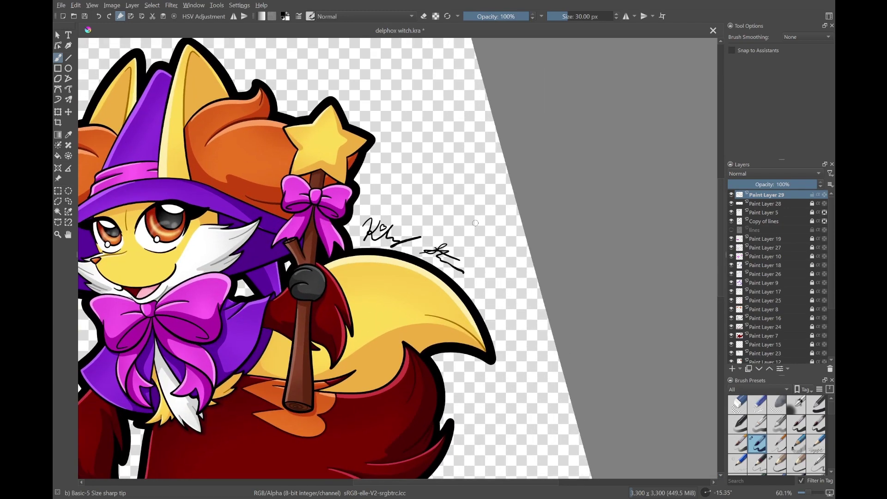
Transform the signature so it sits close along the tail's upper edge, and save the drawing
key(ctrl+t)
drag(409, 230, 450, 256)
scroll(449, 255, down, 4)
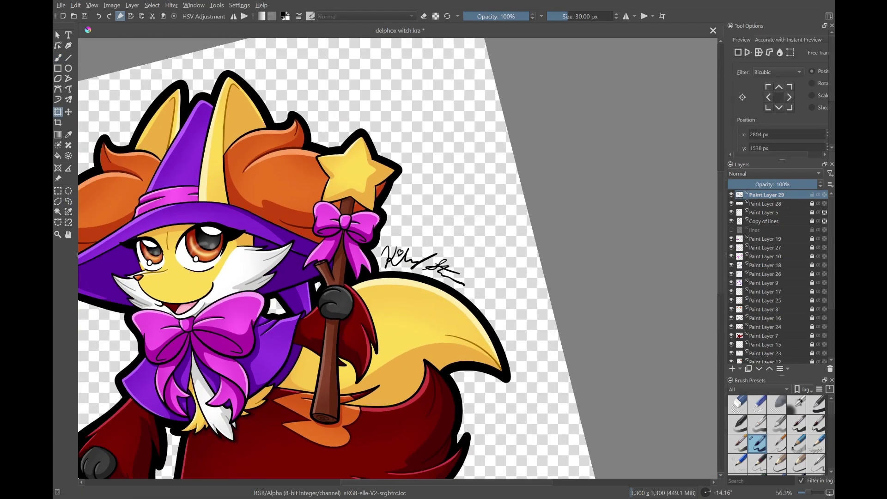
key(5)
key(ctrl+s)
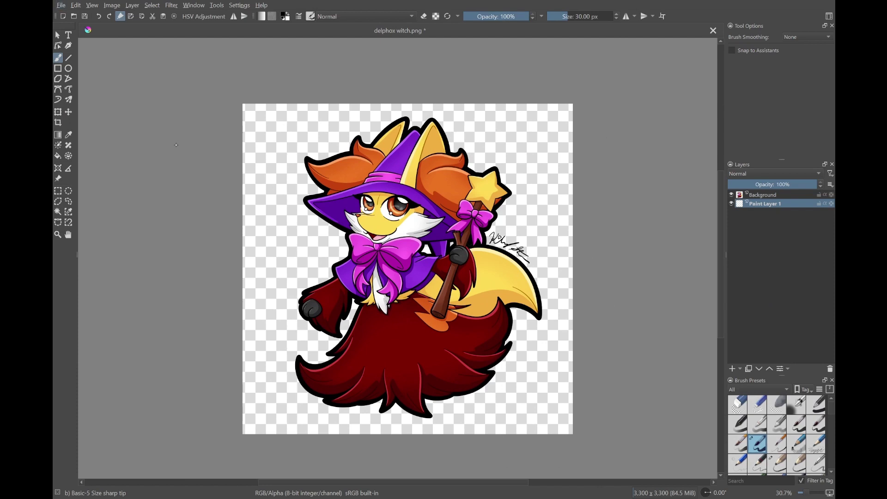
In delphox witch.png, paste and transform a magenta checkerboard beneath the character, hide it, and make the bottom paint layer active
key(ctrl+v)
key(ctrl+t)
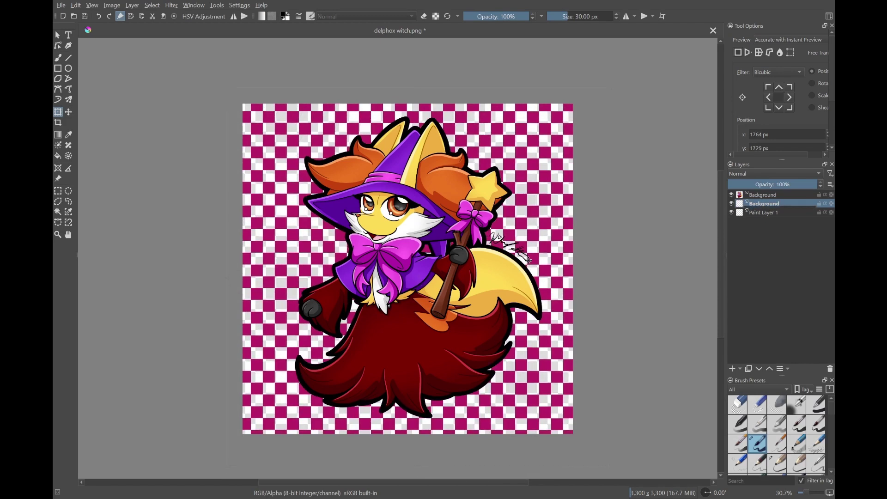
click(765, 213)
click(731, 203)
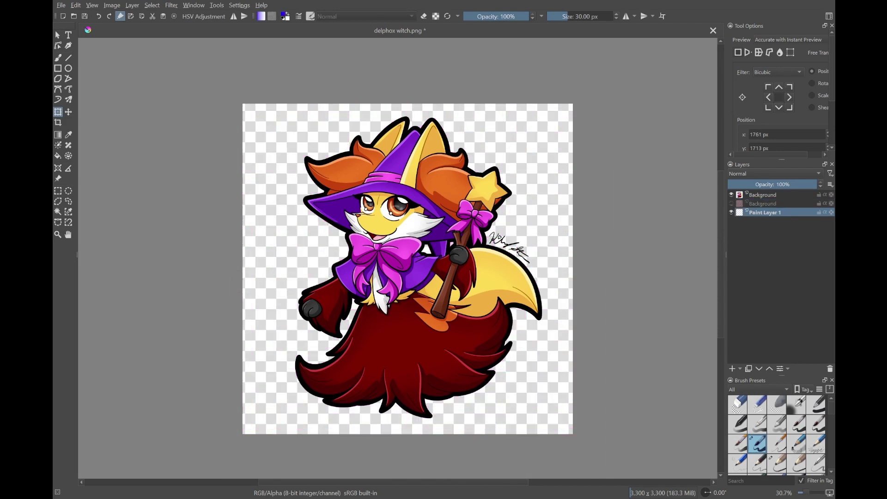
Fill the bottom layer with blue-violet and apply a linear gradient darkening it towards the bottom of the canvas
key(f)
key(BackSpace)
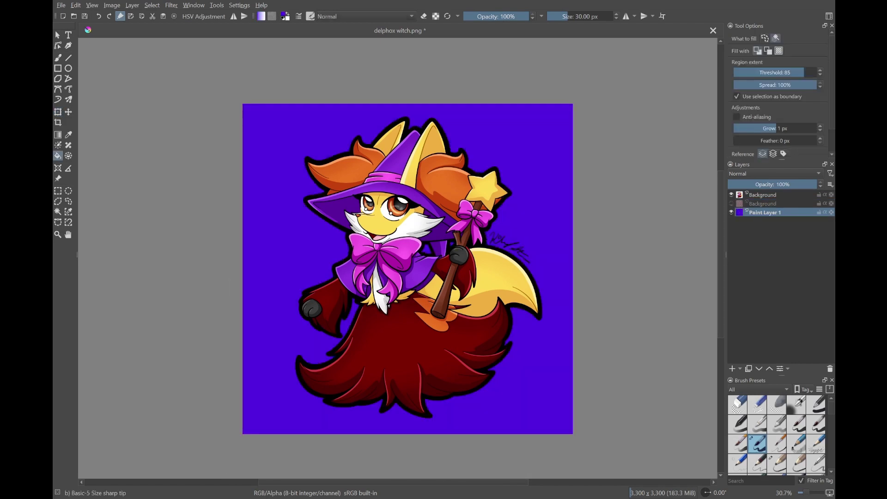
key(g)
drag(407, 427, 408, 427)
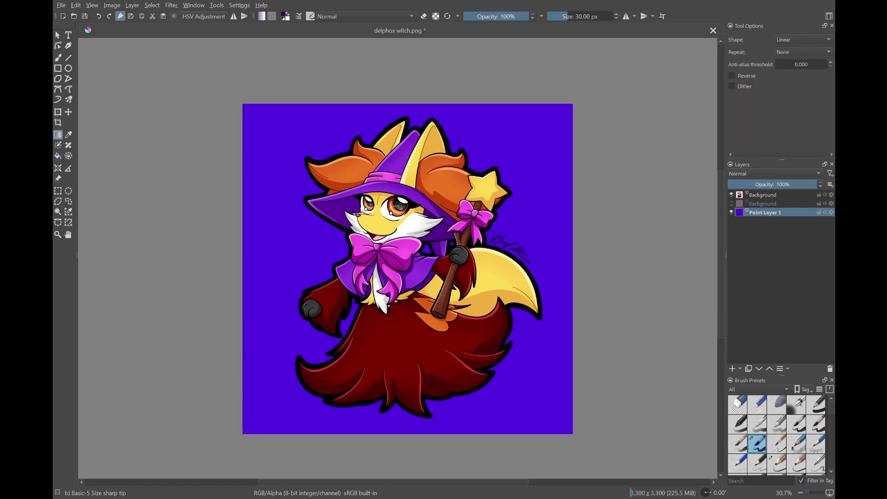
drag(403, 232, 404, 232)
key(minus)
Show the checkerboard layer, try Color Dodge and Luminosity blending on it, and recolour the pattern purple in Normal mode
click(731, 203)
click(765, 203)
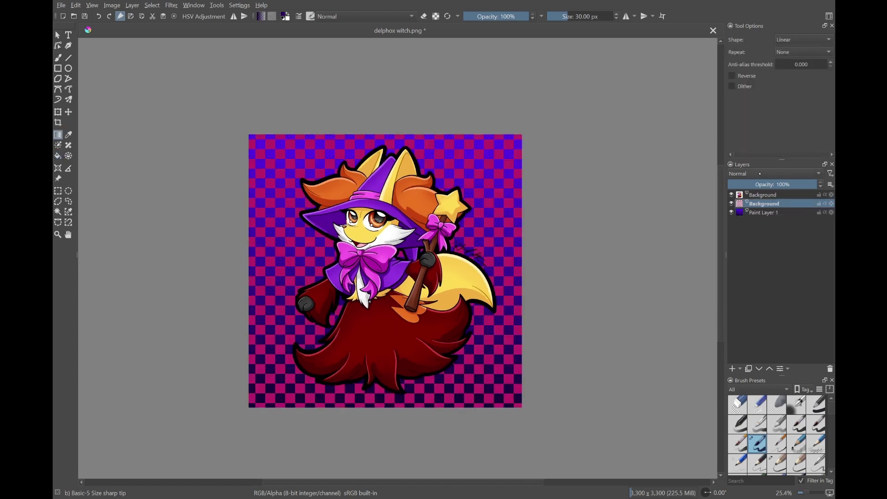
drag(786, 184, 769, 185)
scroll(770, 184, up, 5)
scroll(762, 176, down, 5)
scroll(763, 176, down, 6)
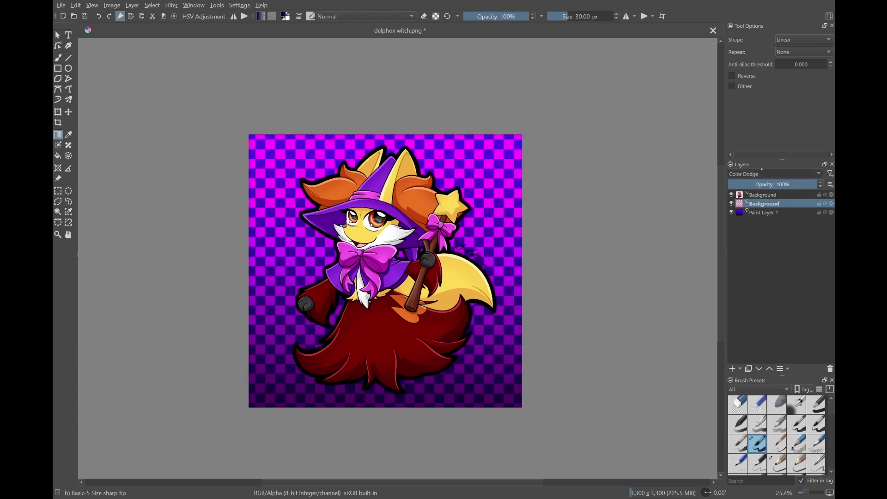
scroll(763, 184, down, 7)
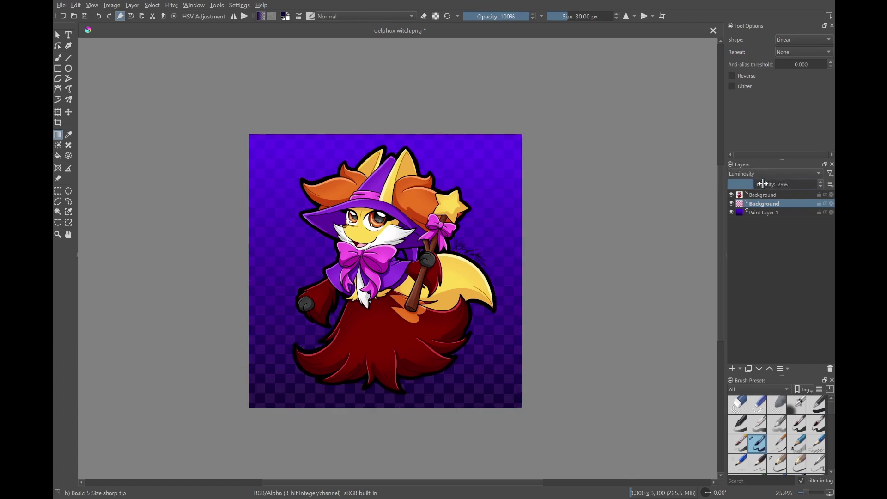
scroll(765, 184, up, 14)
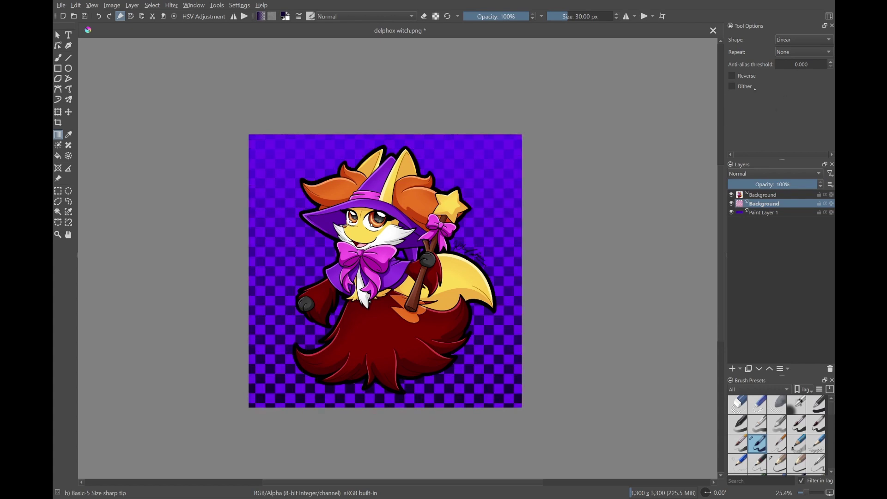
Set the checkerboard layer to Color Dodge at 65% opacity and soften its pattern with a blur filter
scroll(767, 174, down, 4)
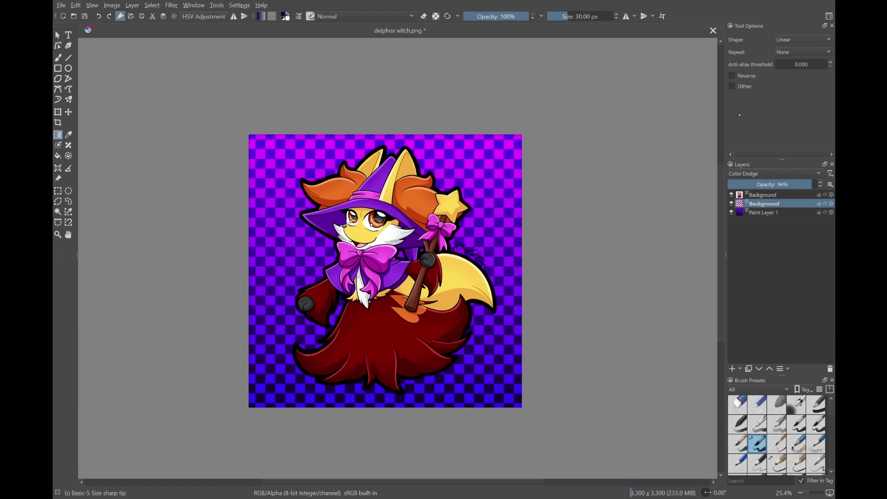
click(786, 184)
click(781, 184)
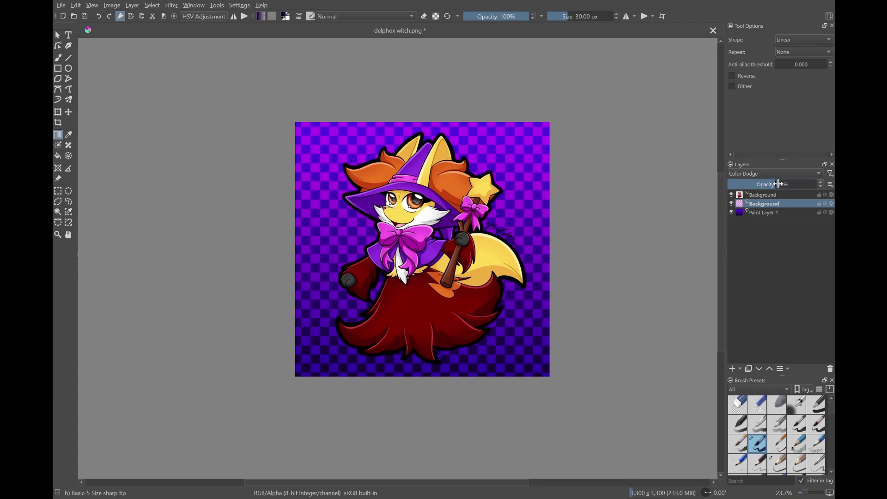
click(763, 213)
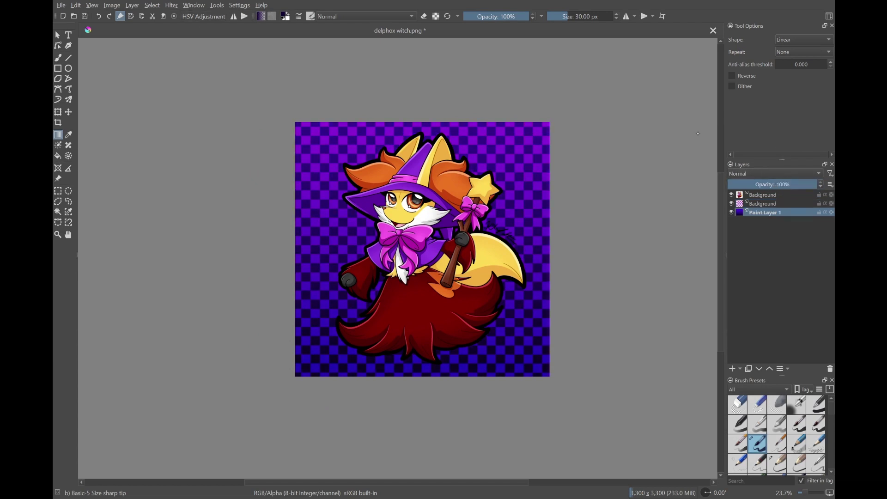
key(Page_Up)
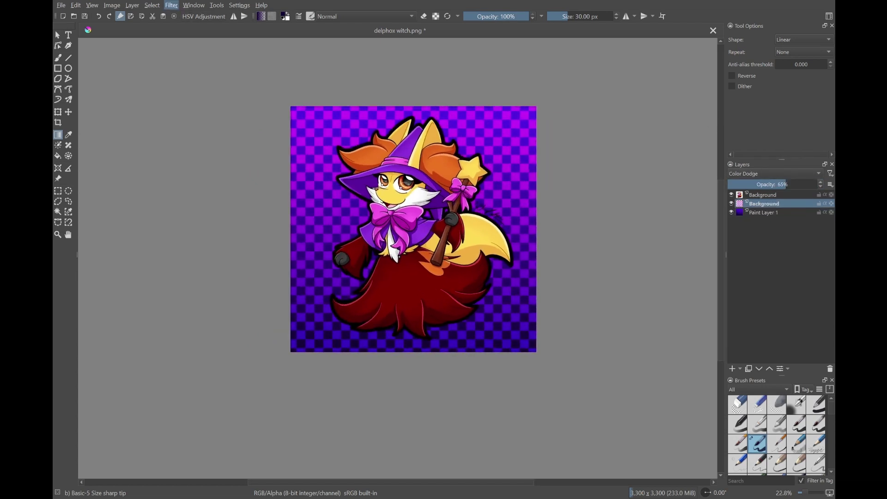
Duplicate the character, place the copy beneath the original, turn it white and save as delphox witch w background.kra
key(ctrl+j)
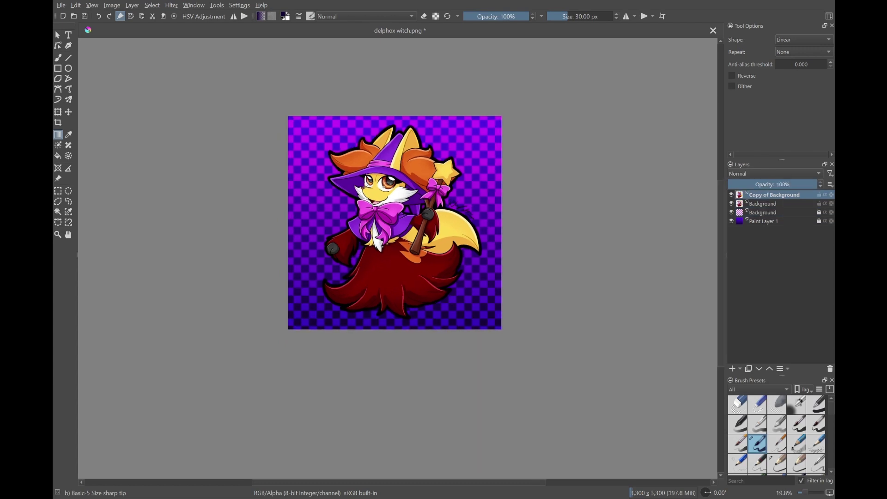
key(Page_Down)
key(/)
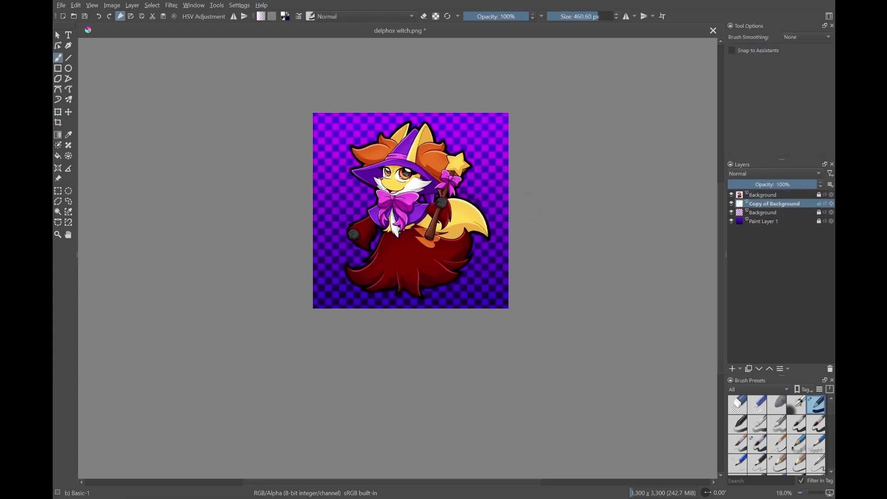
key(ctrl+s)
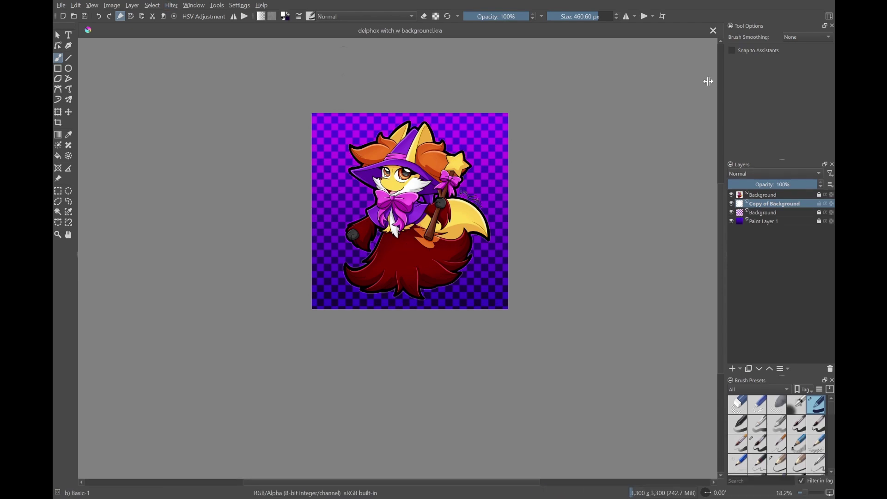
Blur the white character copy into an outer glow and strengthen it with a duplicate merged into one layer
scroll(485, 217, up, 2)
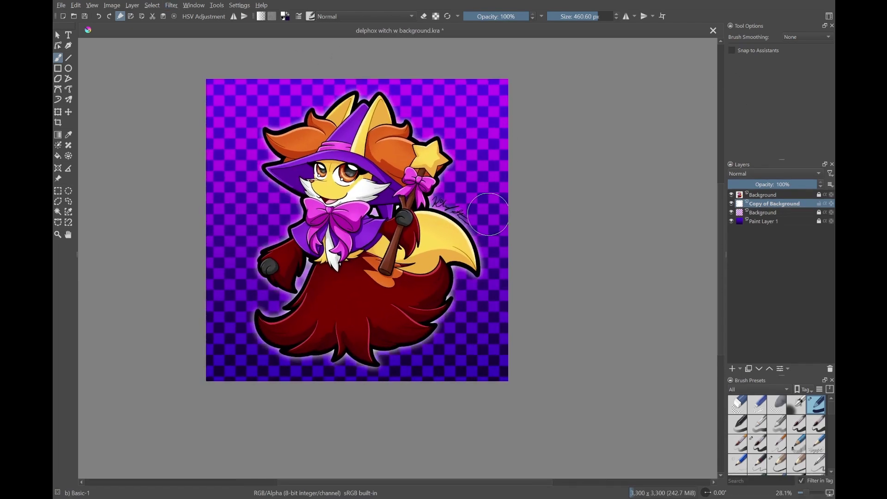
key(ctrl+j)
scroll(542, 316, down, 2)
Add a layer above the checkerboard and airbrush a mirrored black vignette at 1000 px around the canvas edges, at 95% layer opacity
key(Insert)
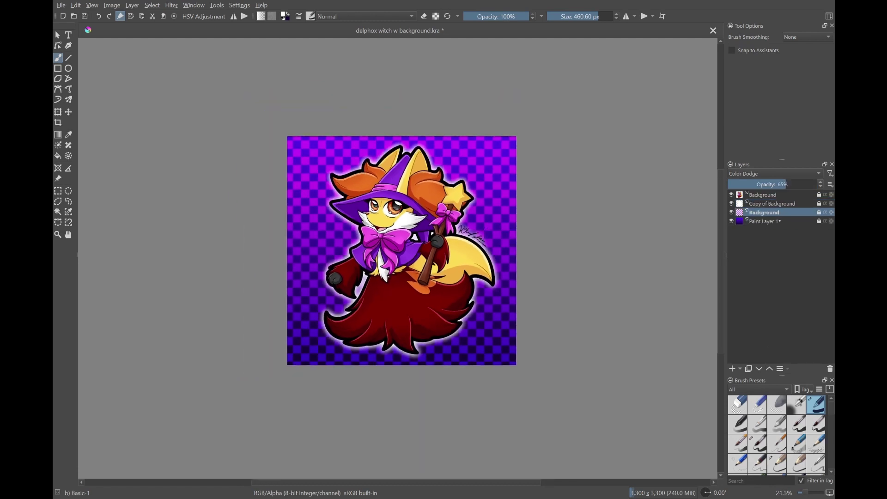
key(/)
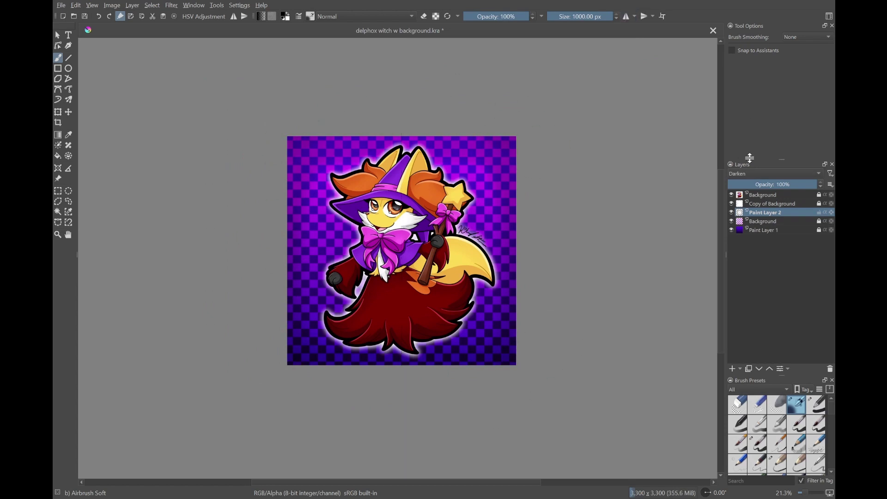
scroll(357, 209, up, 1)
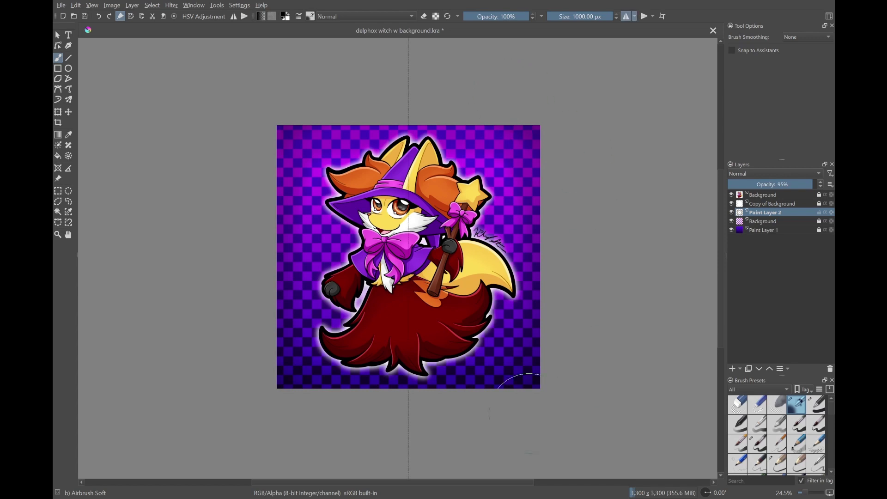
On a new layer above the character, paint one large and one small solid yellow star in the canvas's lower-right corner with the 30 px sharp-tip brush
key(Insert)
key(/)
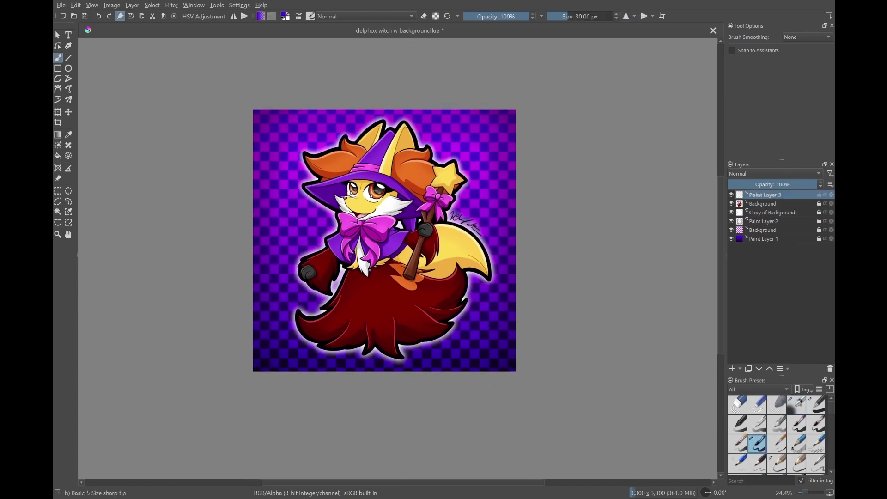
scroll(462, 332, up, 5)
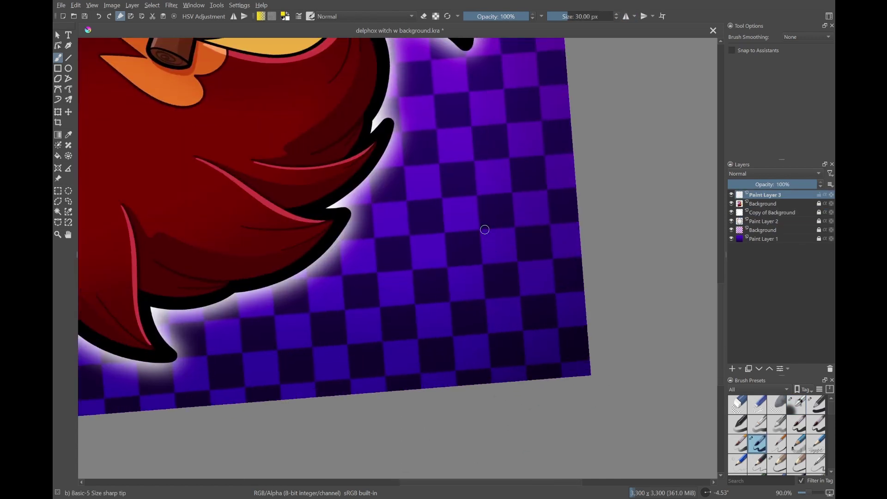
drag(492, 240, 508, 317)
scroll(488, 243, up, 6)
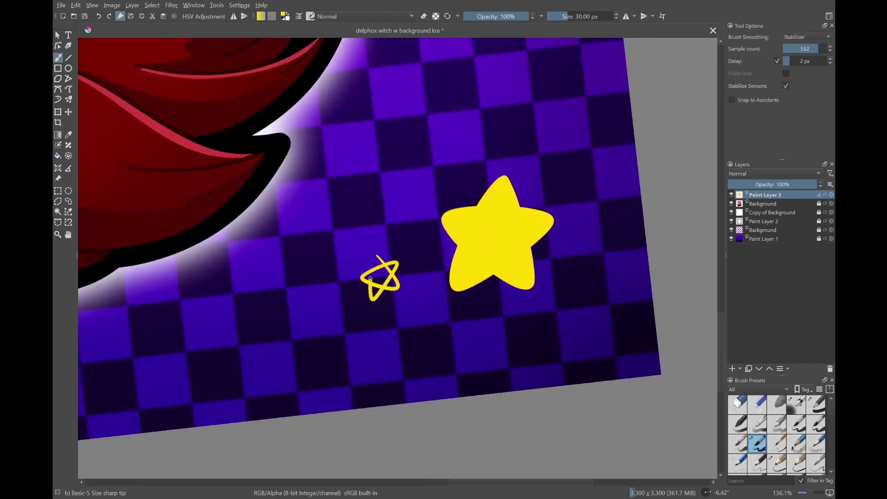
key(f)
click(377, 281)
scroll(379, 277, down, 8)
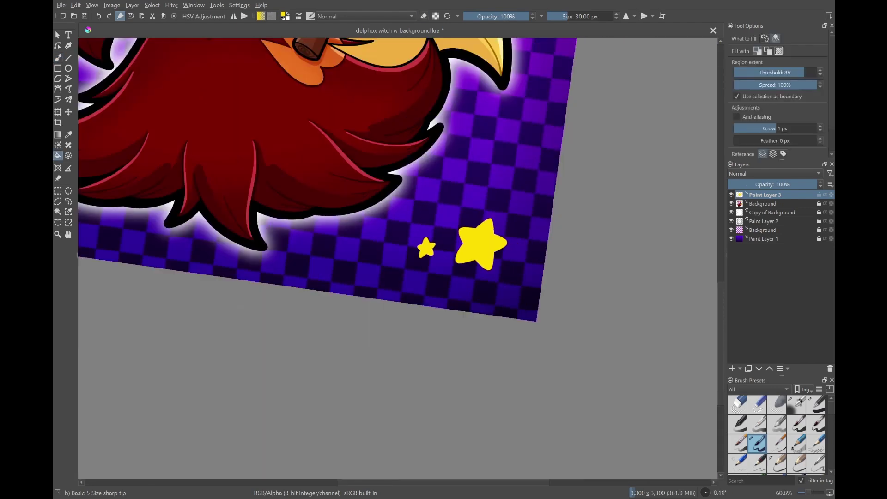
Duplicate the two stars to the area left of the character and add a copy of the big one below, scaled to 64%
key(ctrl+j)
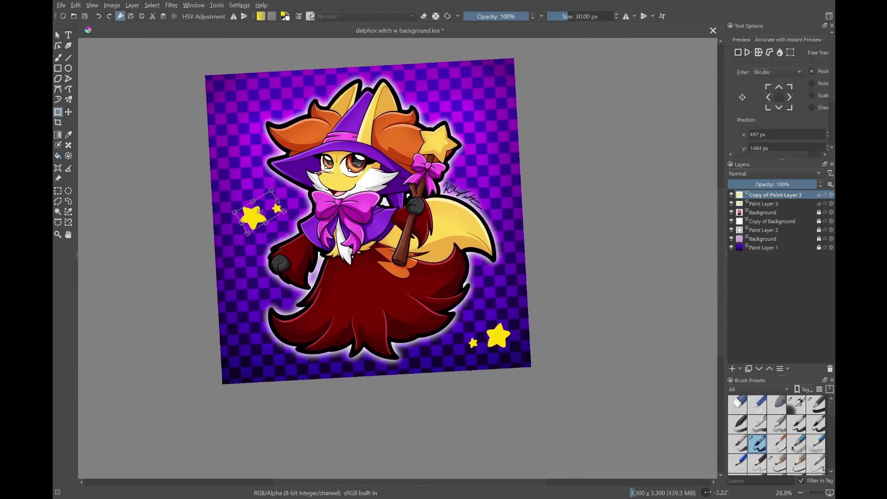
key(ctrl+j)
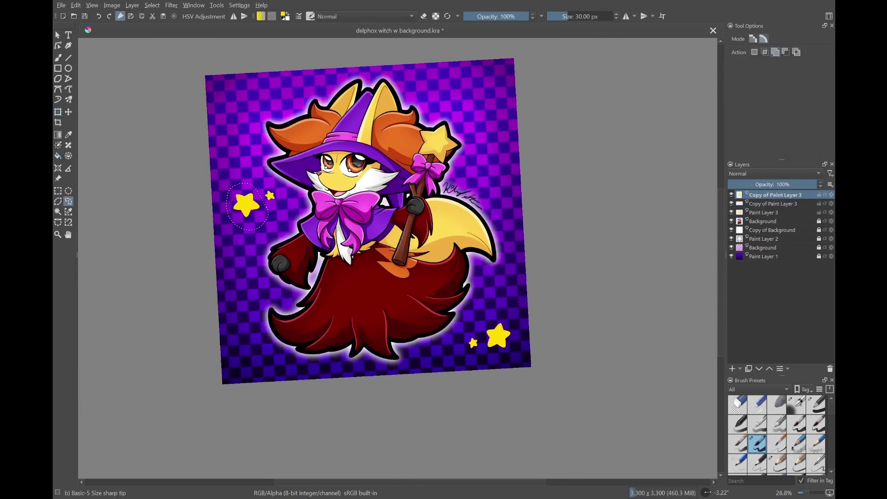
key(ctrl+t)
drag(263, 203, 268, 230)
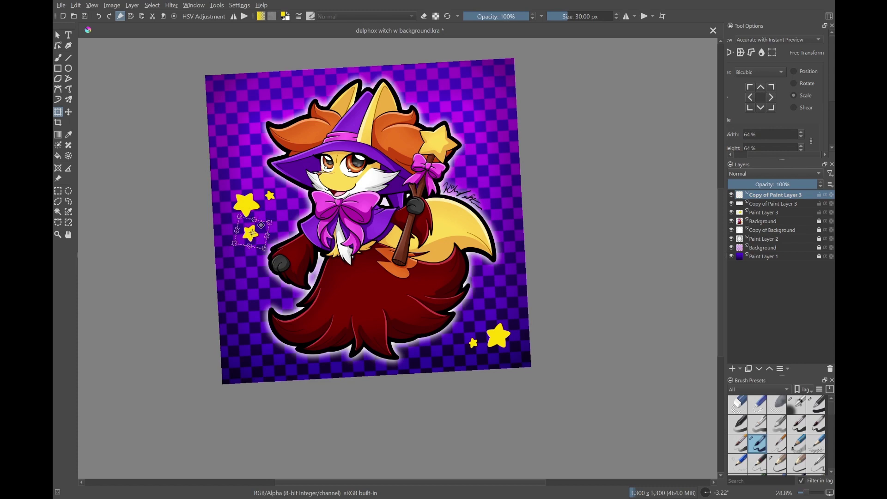
key(Return)
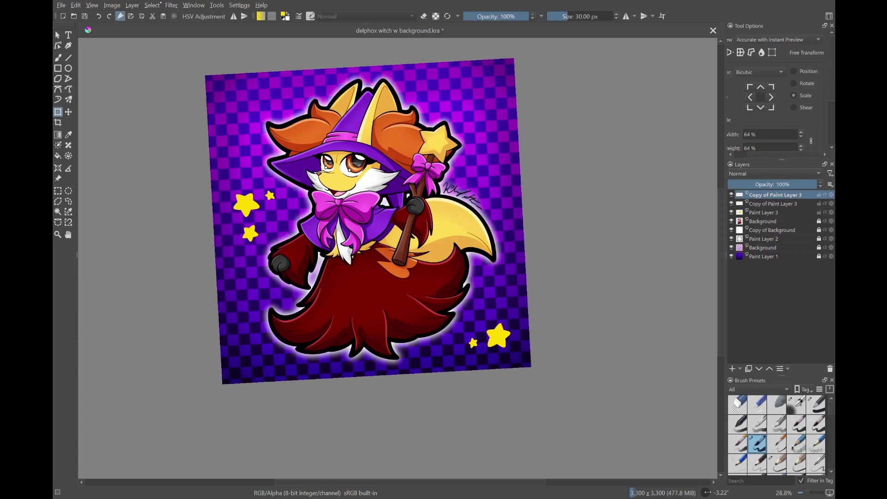
Merge the left-hand stars into one layer and place a mirrored copy of the three-star cluster in the canvas's upper-right corner
key(ctrl+e)
key(ctrl+t)
drag(487, 191, 466, 109)
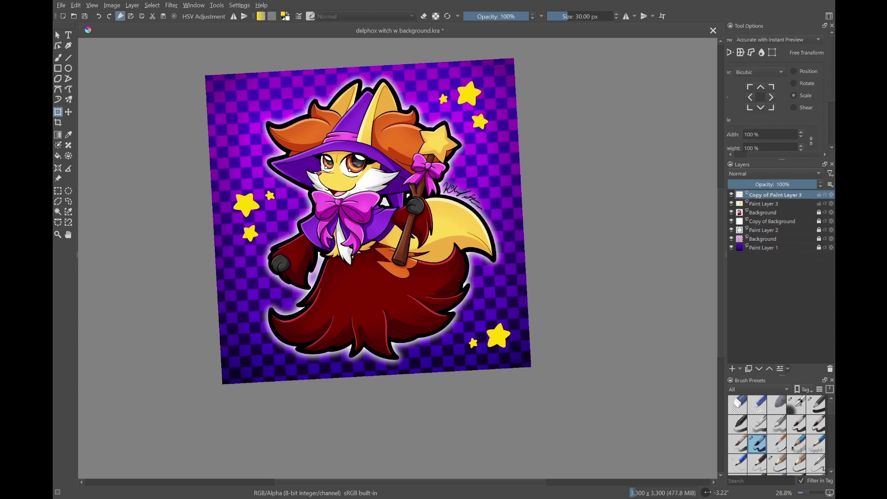
Place a single star copy in the canvas's upper-left corner and merge all the stars into one layer
key(5)
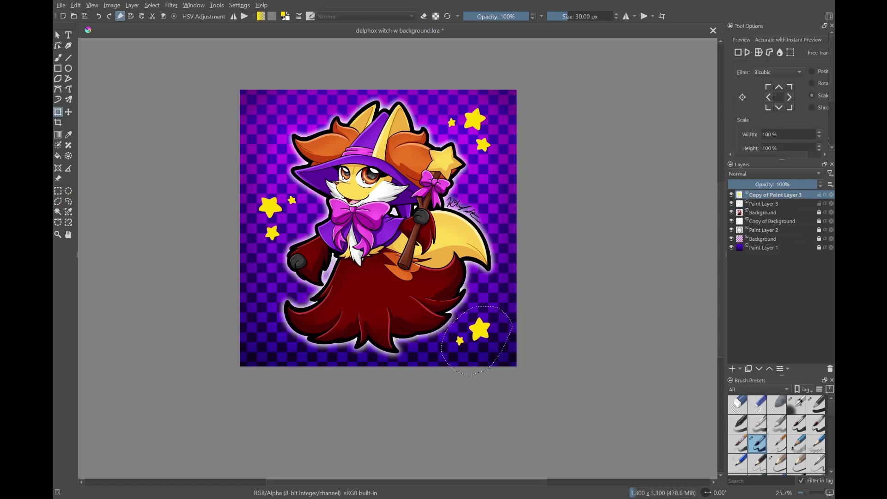
drag(270, 207, 278, 117)
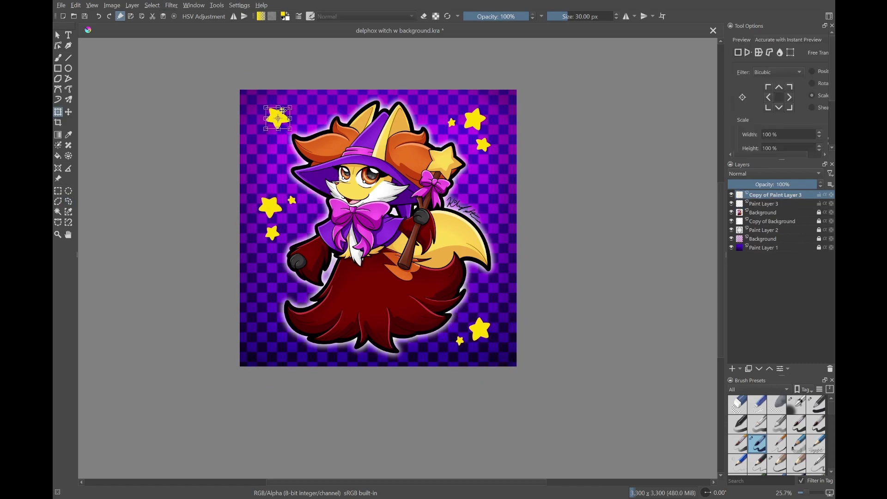
key(b)
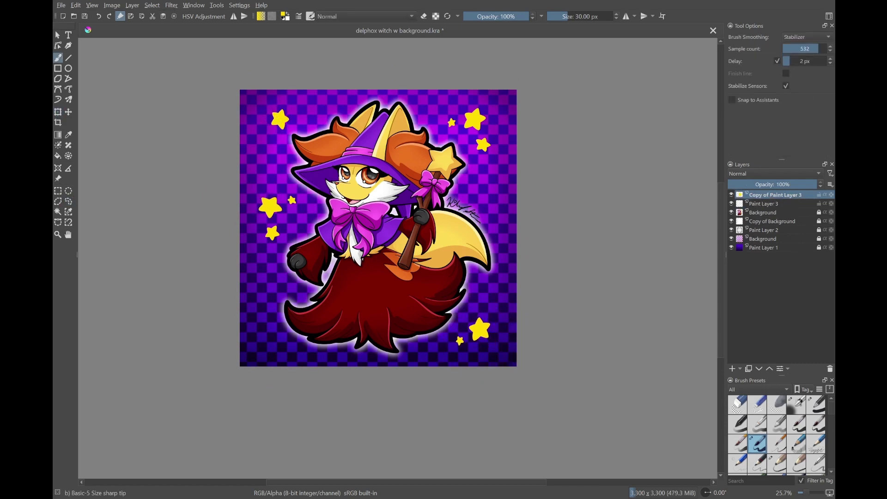
scroll(379, 229, down, 1)
scroll(378, 229, up, 2)
scroll(379, 228, down, 1)
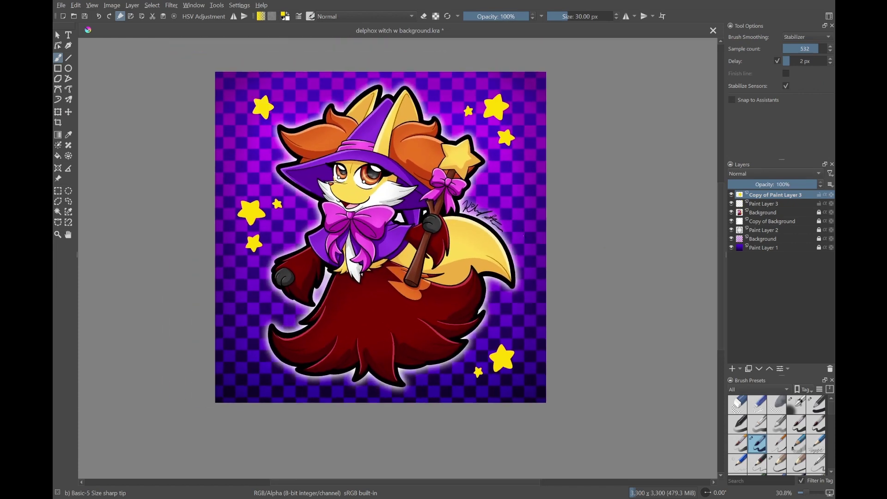
key(ctrl+e)
Try Color Dodge on the star layer, return it to Normal blending and set its opacity to 90%
scroll(758, 174, down, 4)
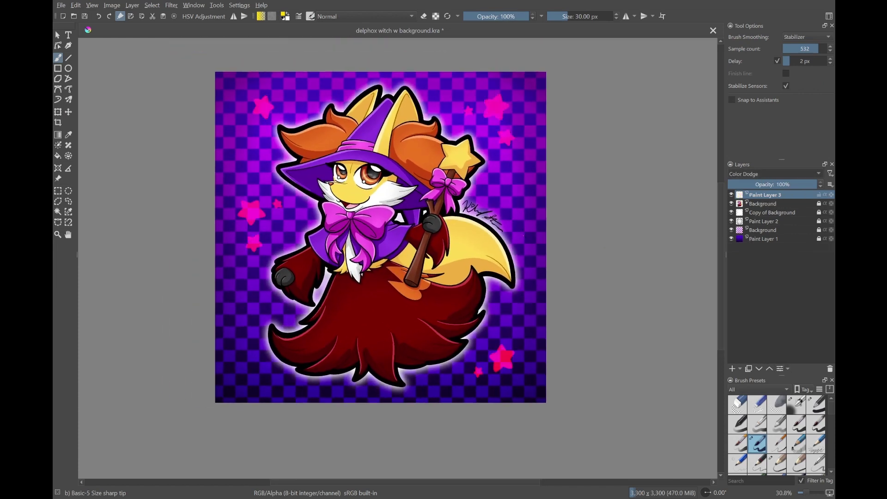
scroll(751, 178, up, 3)
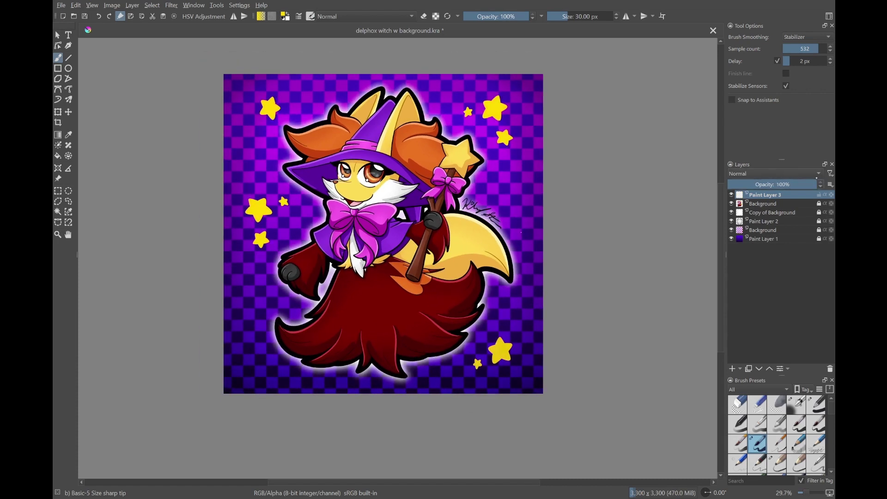
drag(785, 184, 809, 184)
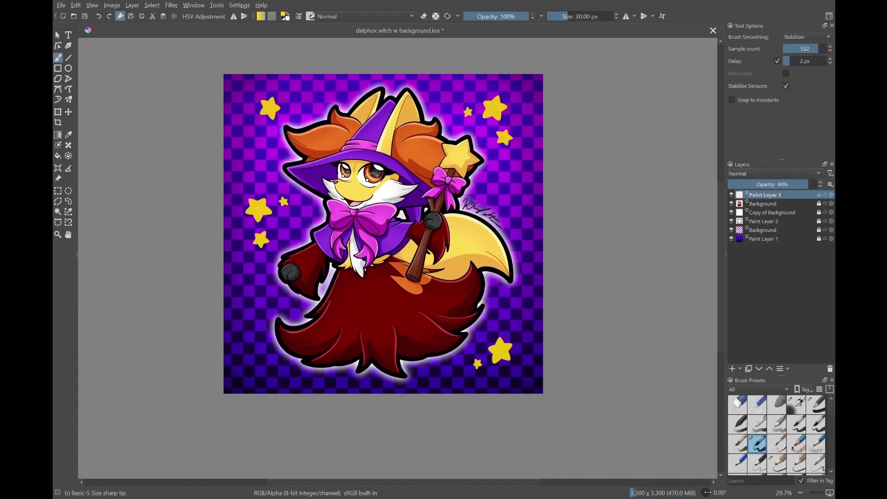
scroll(513, 352, up, 1)
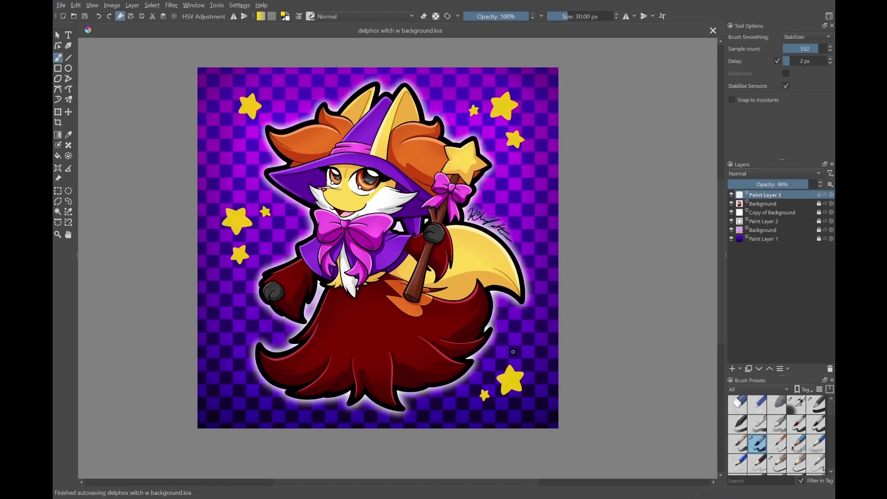